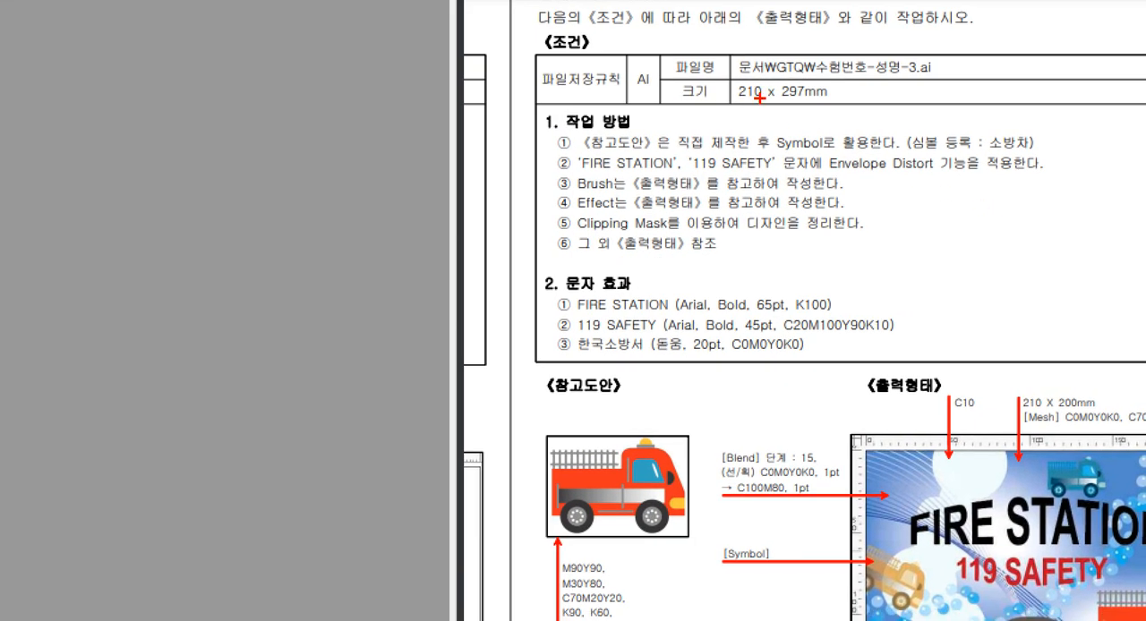
Start a new document and name it with the exam number, the candidate's name and the suffix -3, separated by hyphens
mouse_move(723, 72)
mouse_down()
mouse_move(832, 127)
mouse_move(852, 119)
mouse_up()
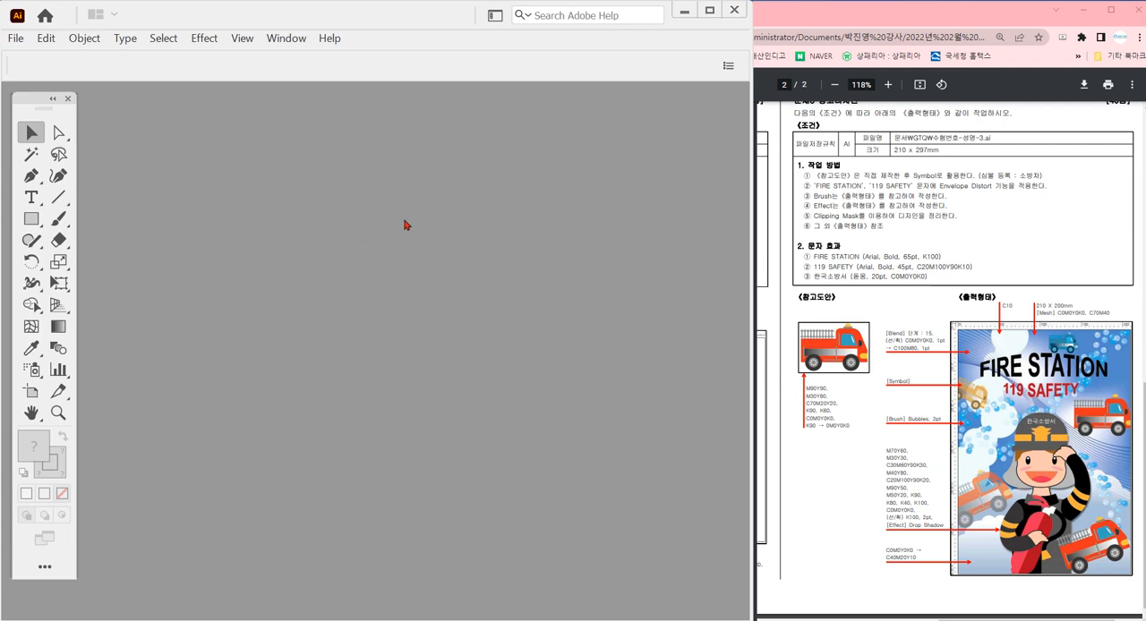
key(ctrl+n)
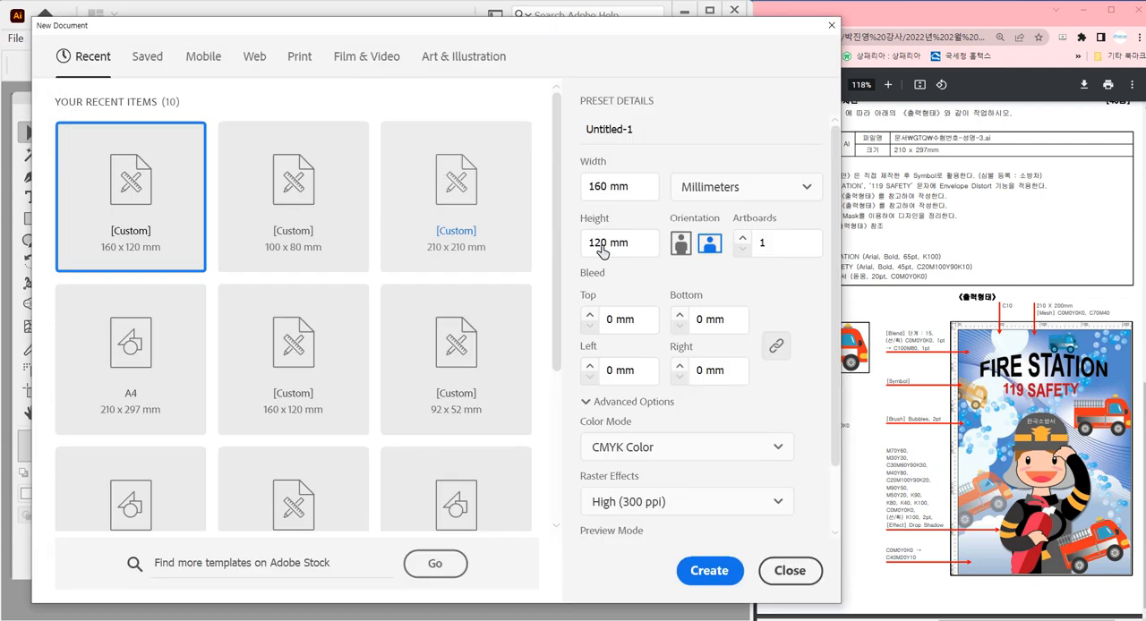
triple_click(606, 129)
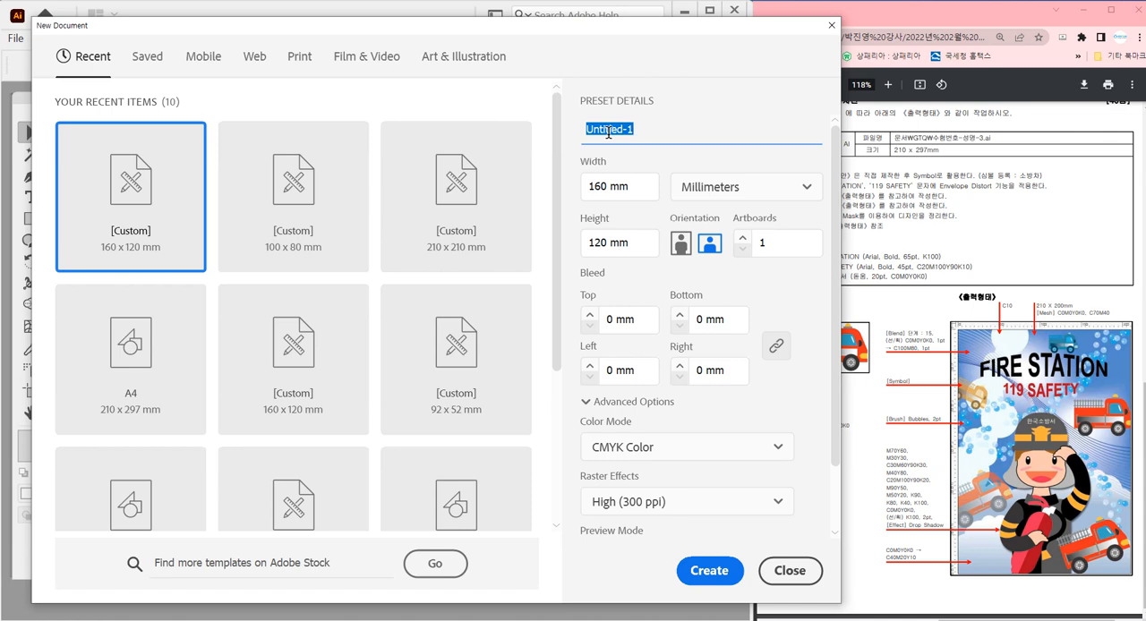
text(20)
text(220713)
text(-qk)
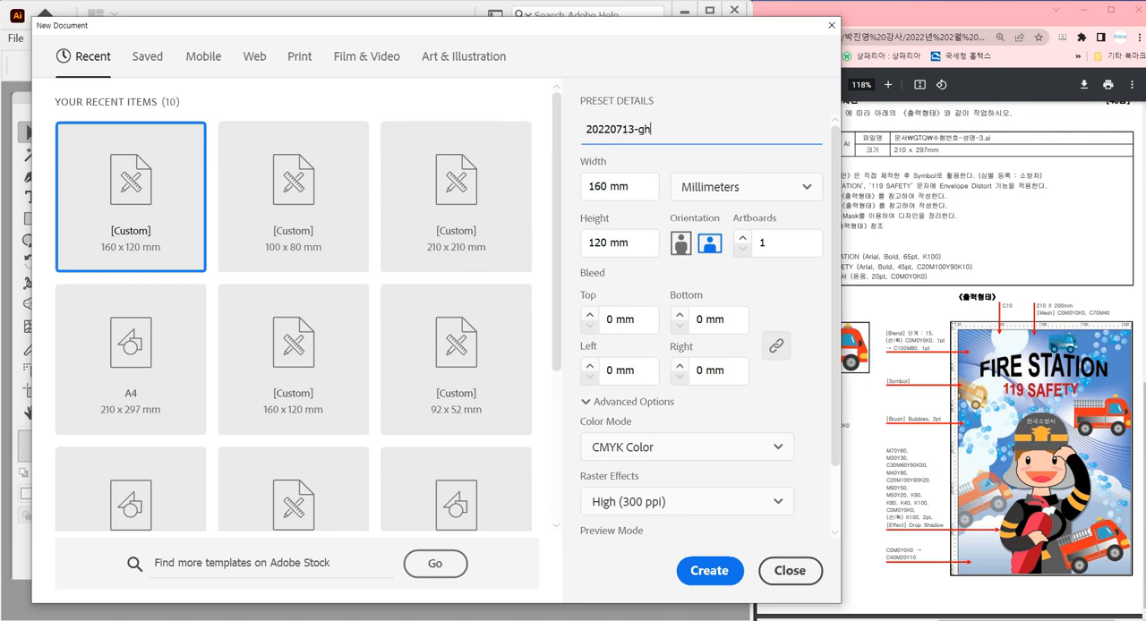
key(BackSpace)
key(BackSpace)
text(홍길동)
key(Tab)
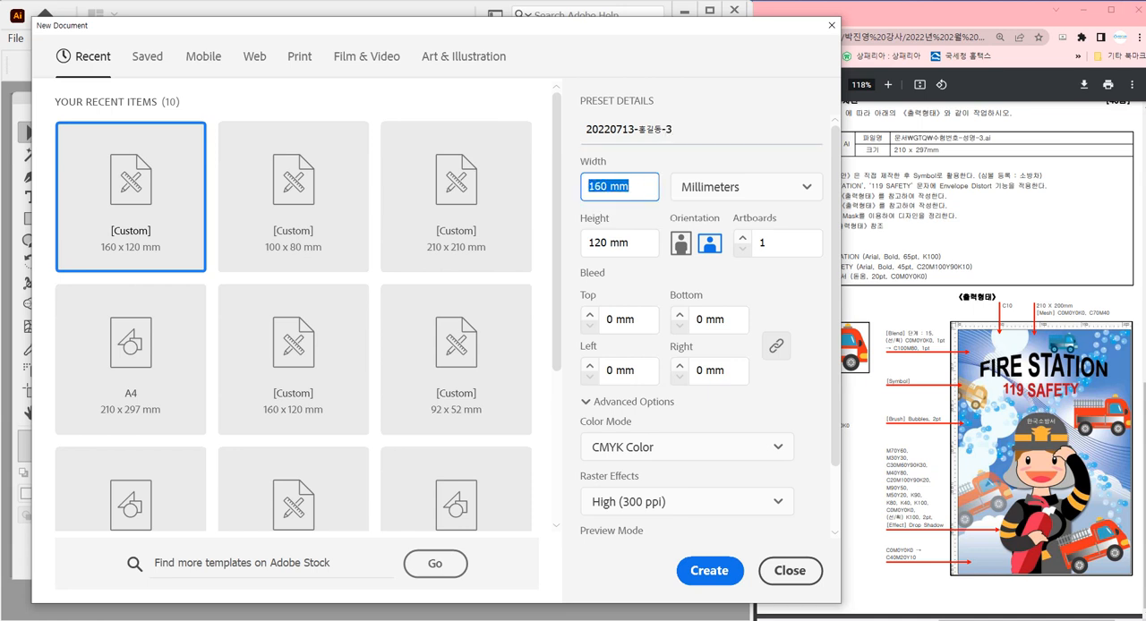
Set the new document's size to 210 mm wide and 297 mm high
text(210)
key(Tab)
key(Tab)
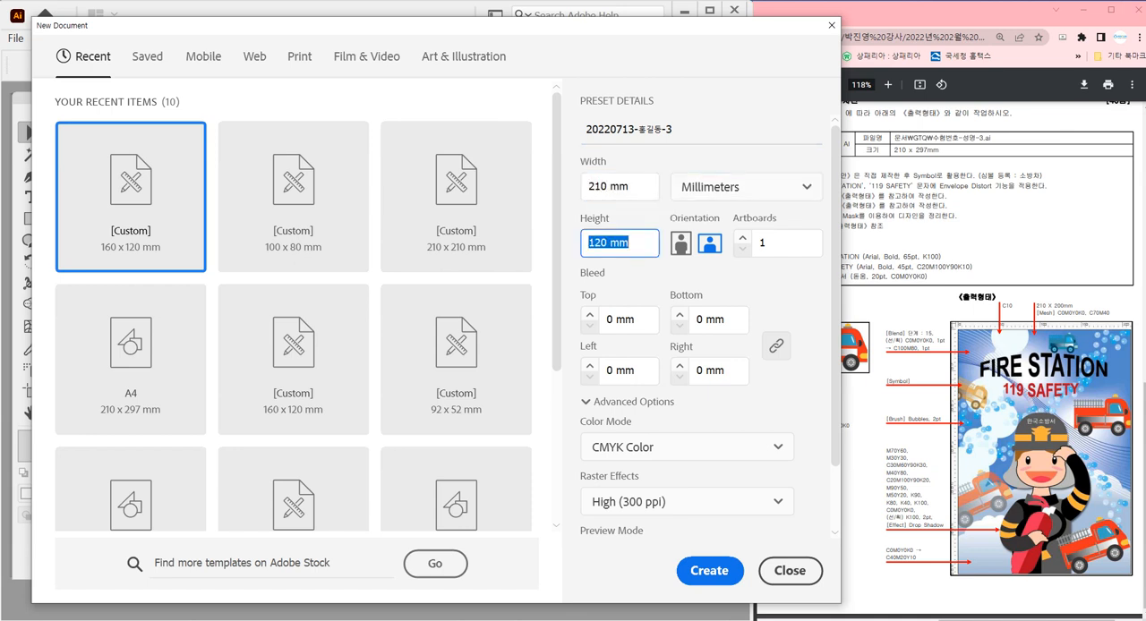
text(297)
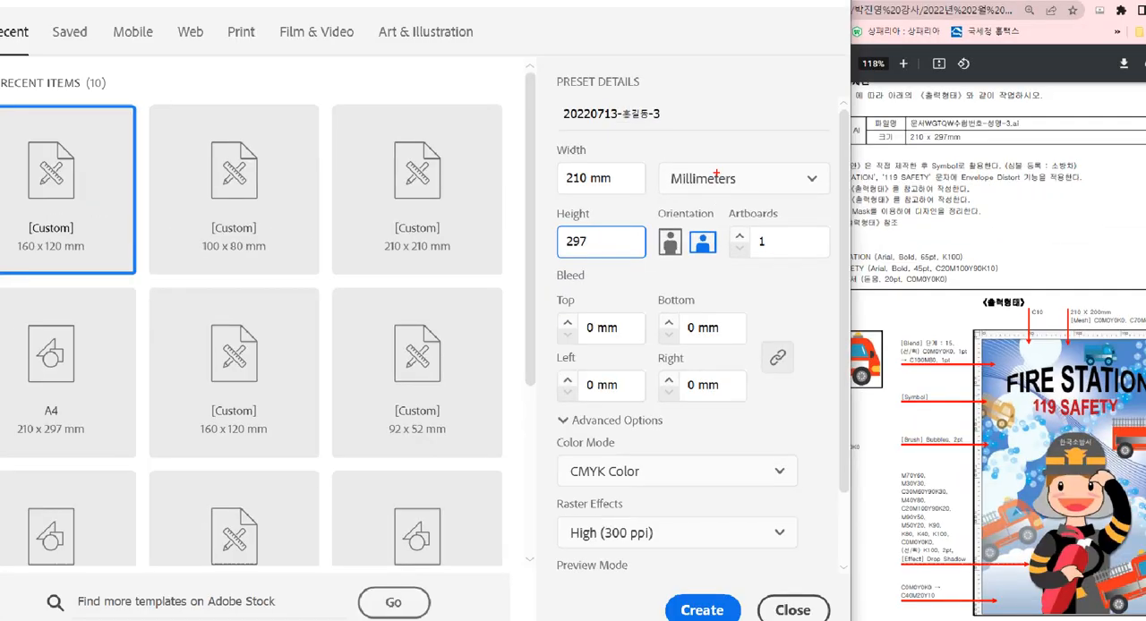
drag(674, 119, 649, 169)
drag(694, 159, 729, 169)
drag(736, 138, 740, 166)
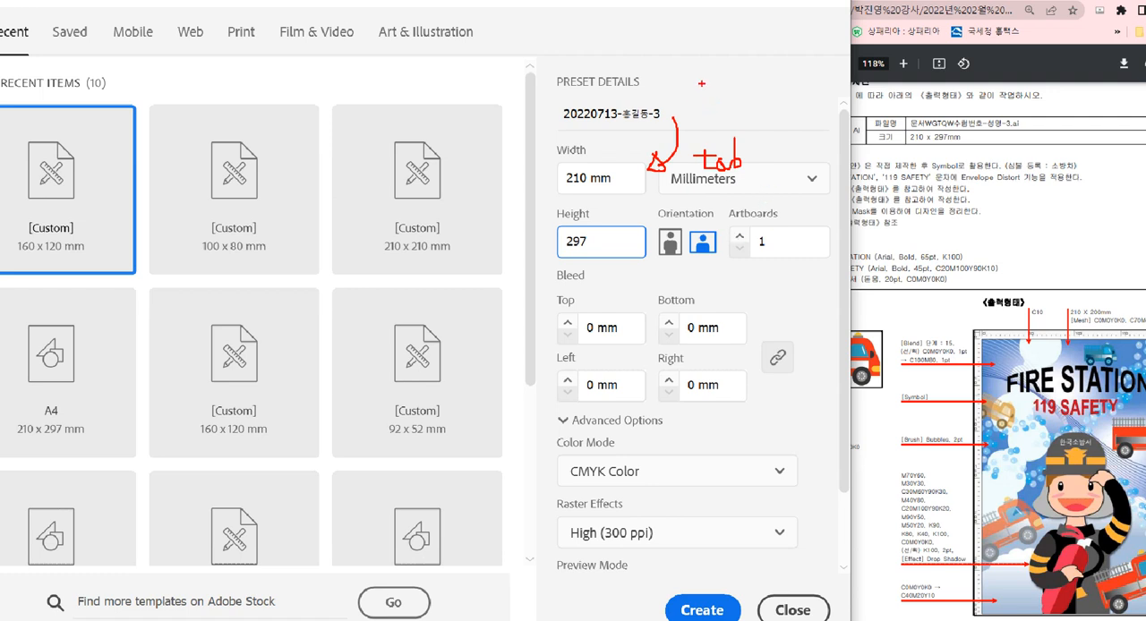
mouse_move(704, 77)
mouse_down()
mouse_move(689, 84)
mouse_move(724, 94)
mouse_up()
mouse_move(793, 91)
mouse_down()
mouse_move(726, 81)
mouse_move(778, 61)
mouse_move(800, 87)
mouse_up()
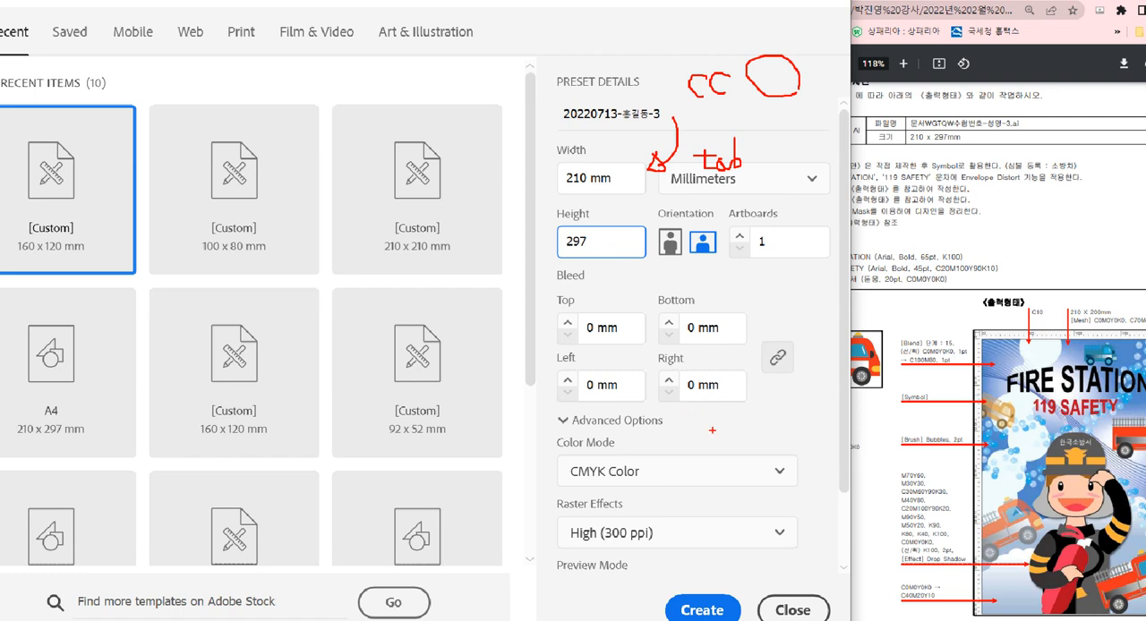
drag(552, 453, 702, 489)
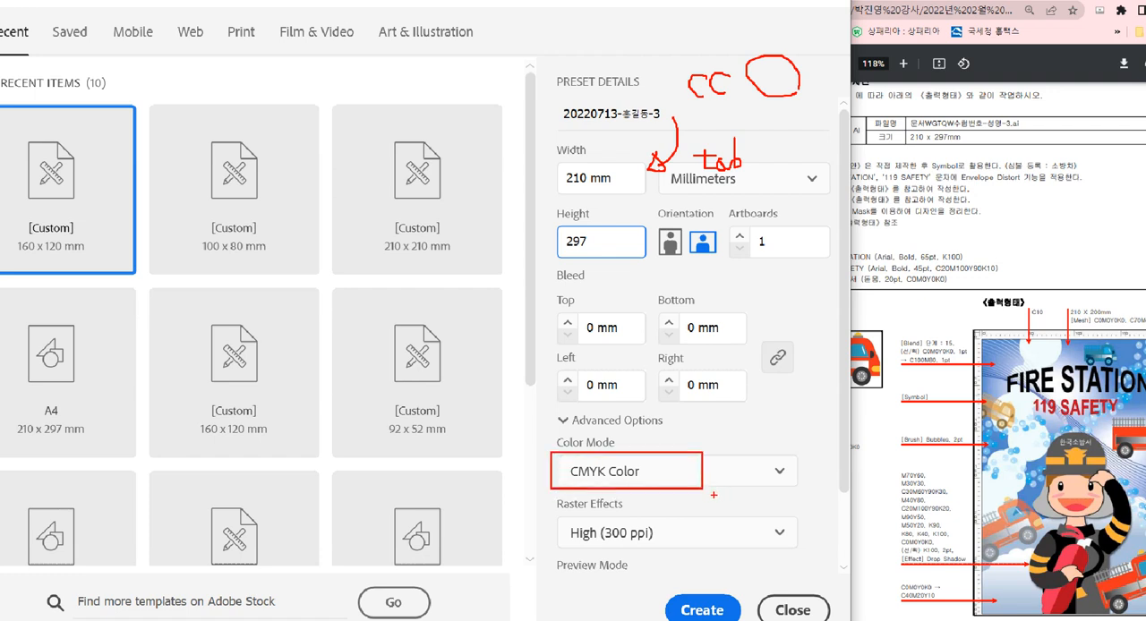
mouse_move(534, 465)
mouse_down()
mouse_move(539, 452)
mouse_move(703, 435)
mouse_up()
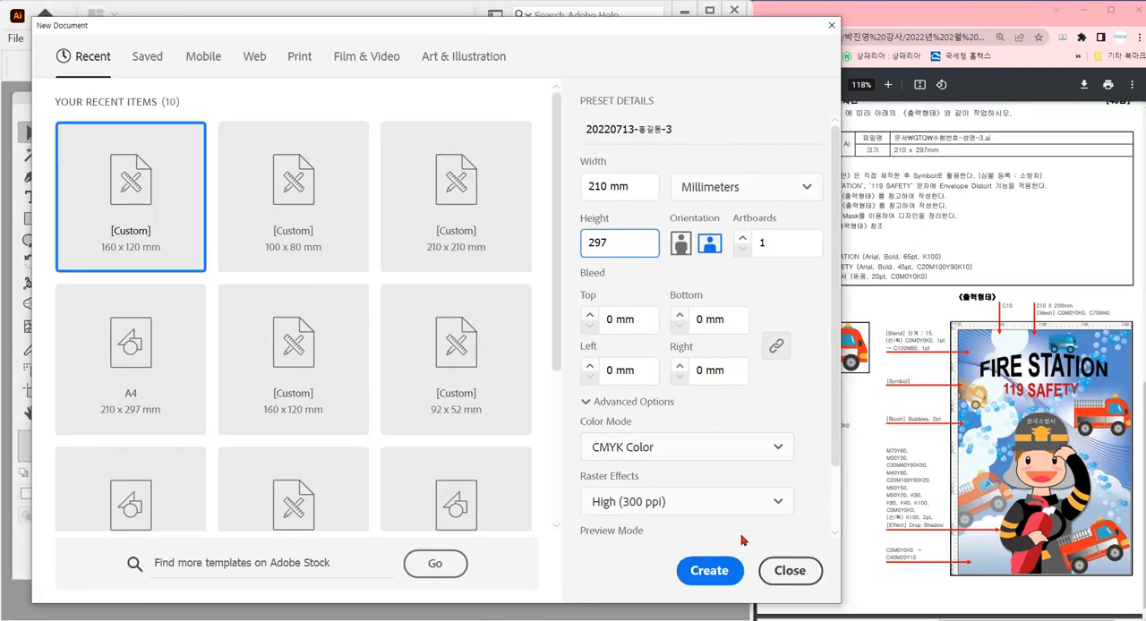
Create the document with the entered settings
click(703, 610)
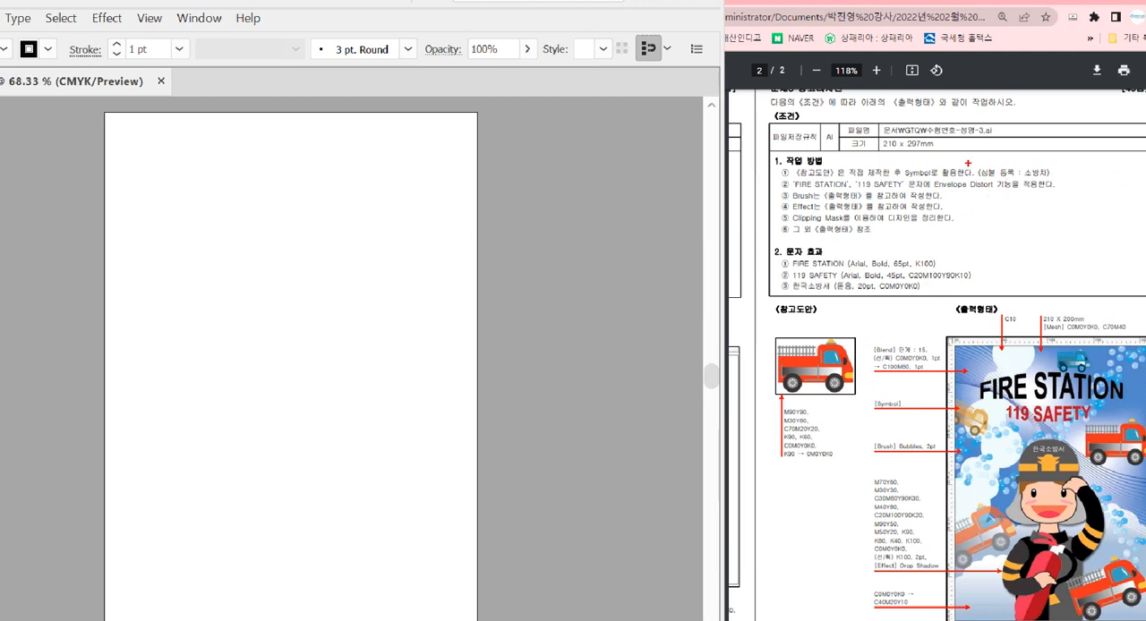
drag(968, 161, 1075, 182)
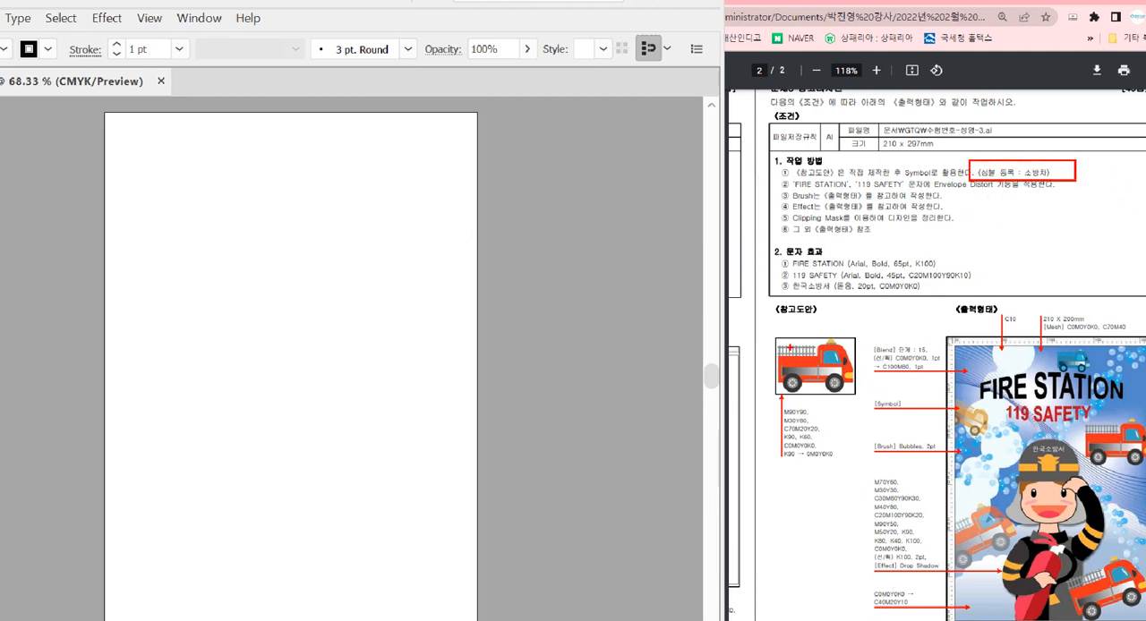
mouse_move(772, 328)
mouse_down()
mouse_move(844, 458)
mouse_move(867, 472)
mouse_up()
drag(988, 184, 865, 330)
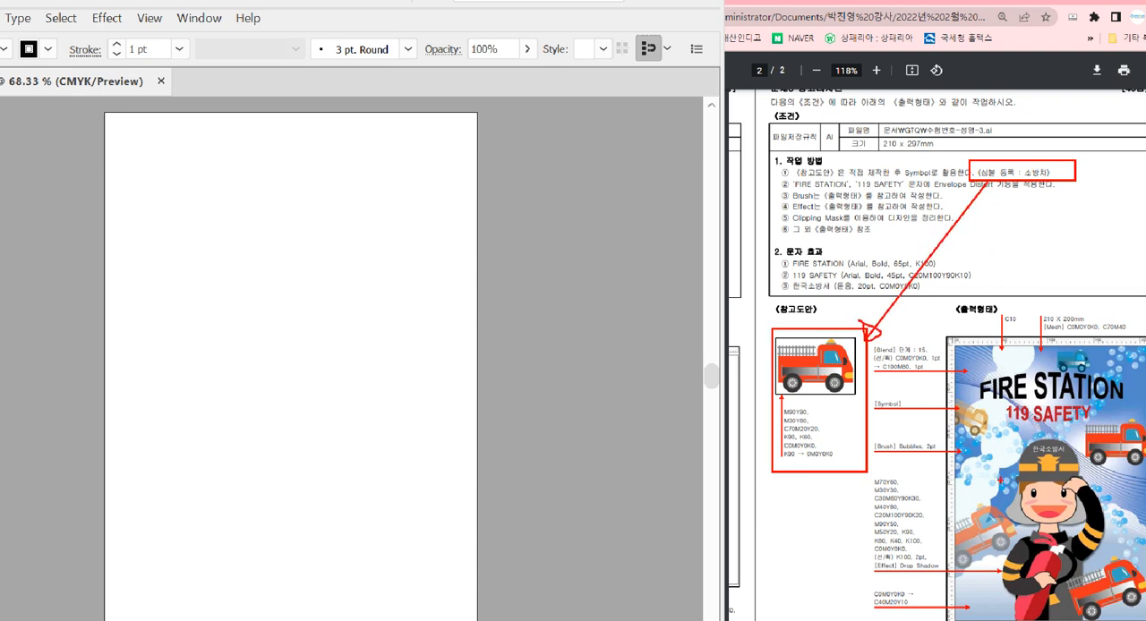
key(Escape)
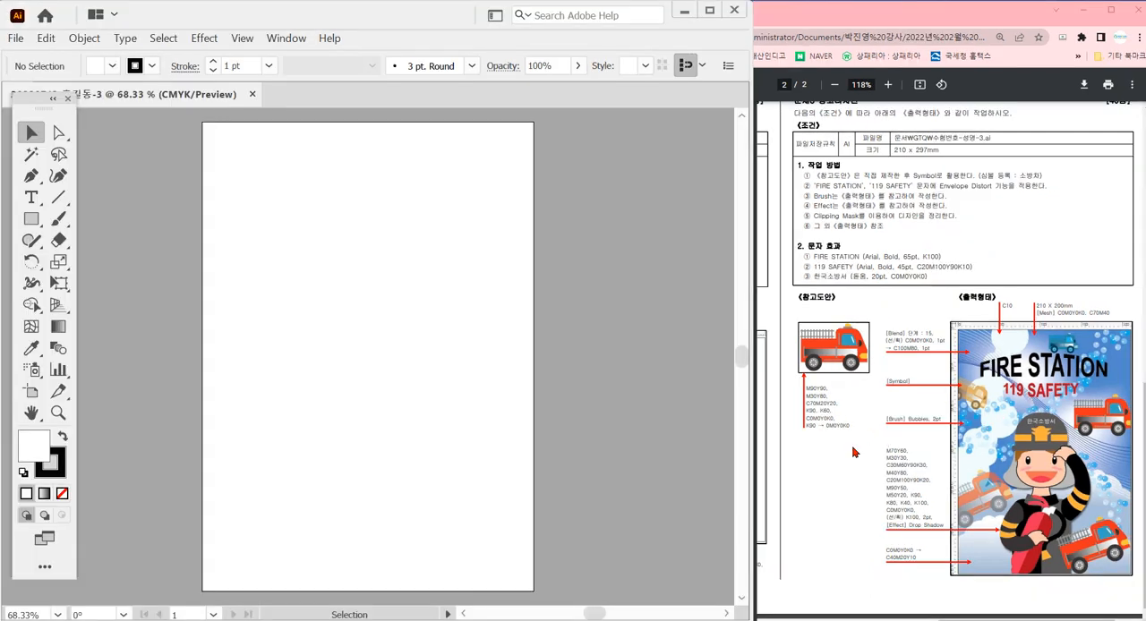
Enlarge the fire truck reference drawing and its colour values in the exam PDF
ctrl+scroll(837, 421, up, 5)
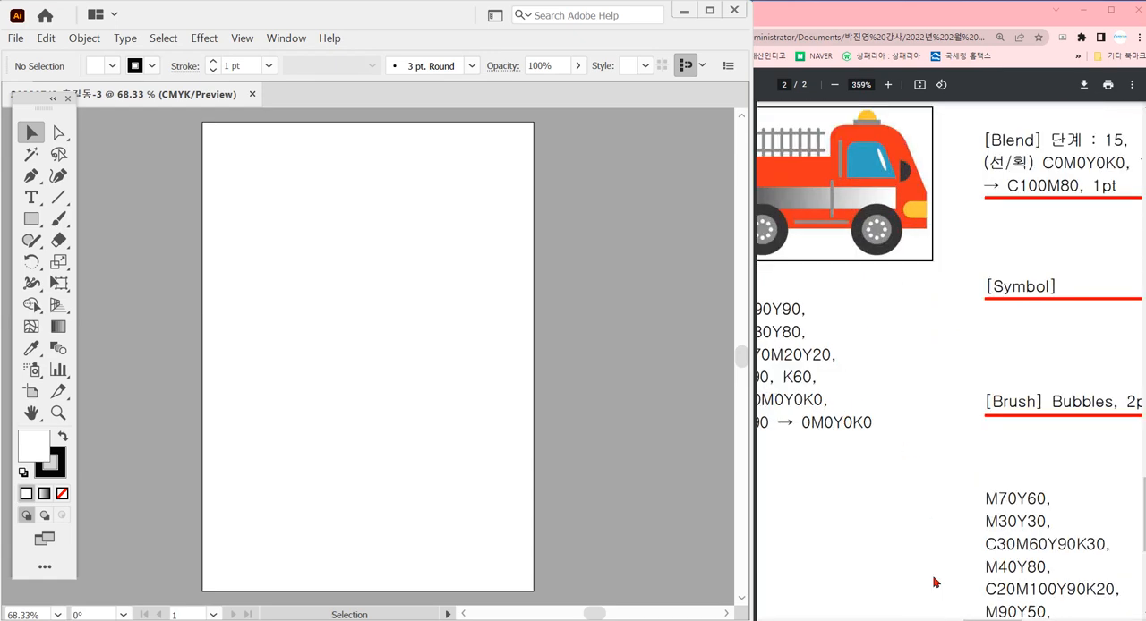
mouse_move(994, 618)
mouse_down()
mouse_move(956, 618)
mouse_move(978, 617)
mouse_up()
scroll(990, 495, up, 1)
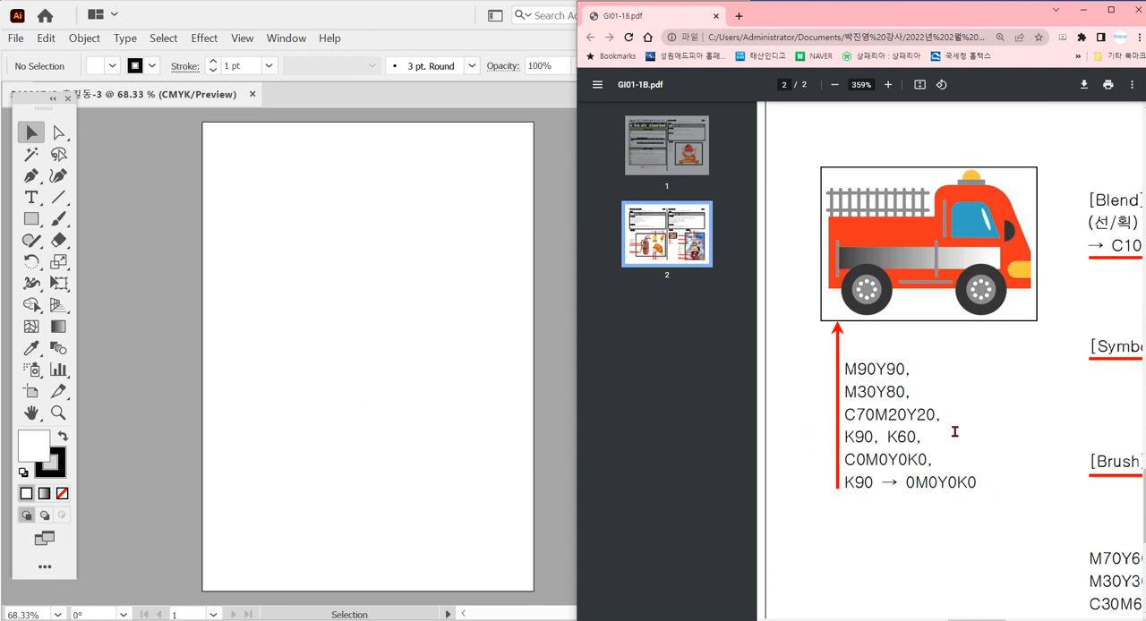
ctrl+scroll(957, 431, up, 1)
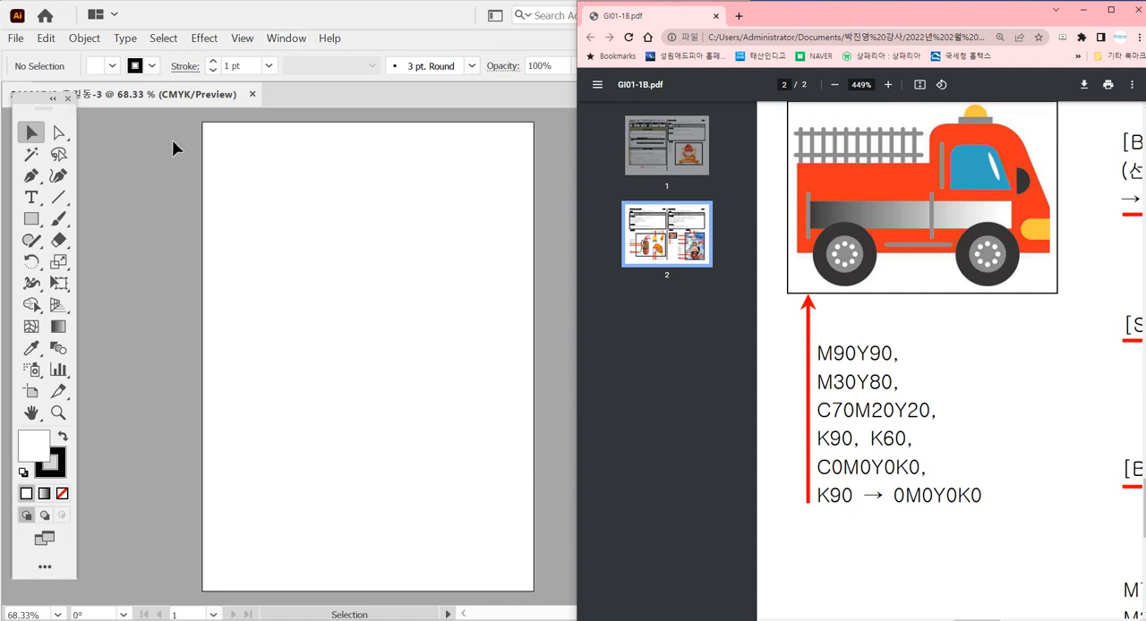
click(45, 38)
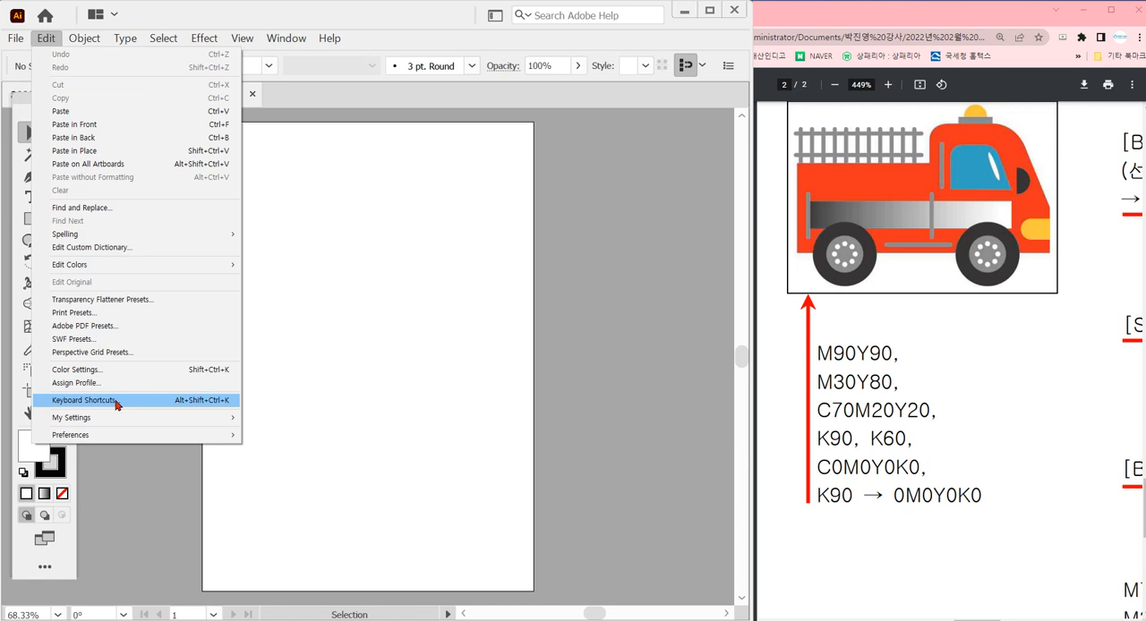
click(537, 333)
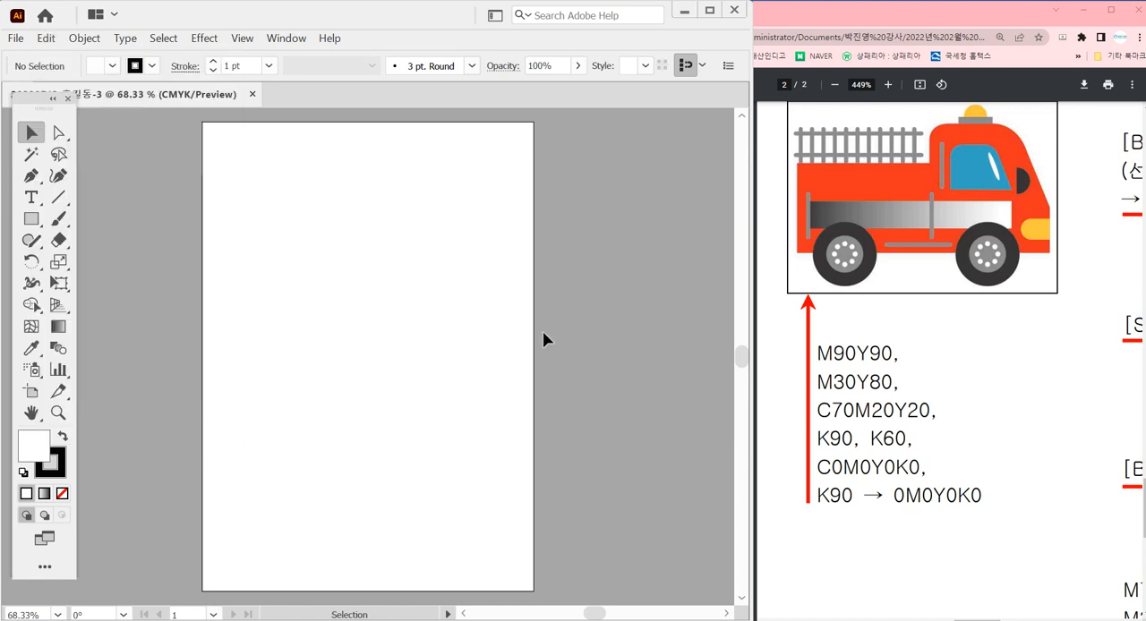
Show the Swatches and delete all default swatches from RGB Red through the end of the Web Color Group, keeping White and Black
key(F6)
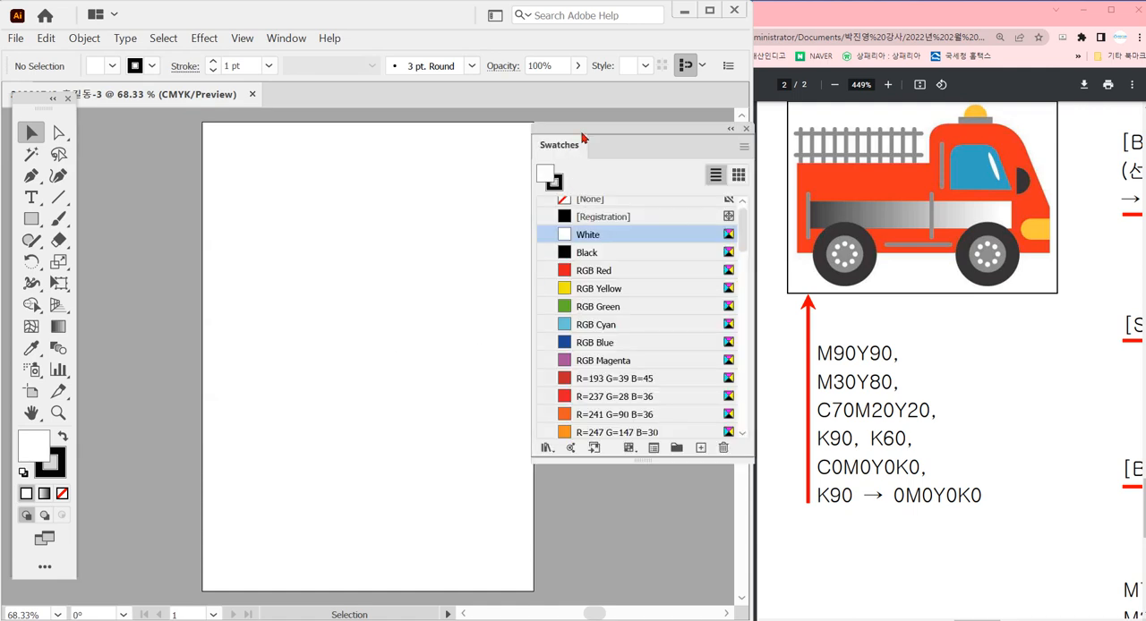
drag(581, 137, 508, 135)
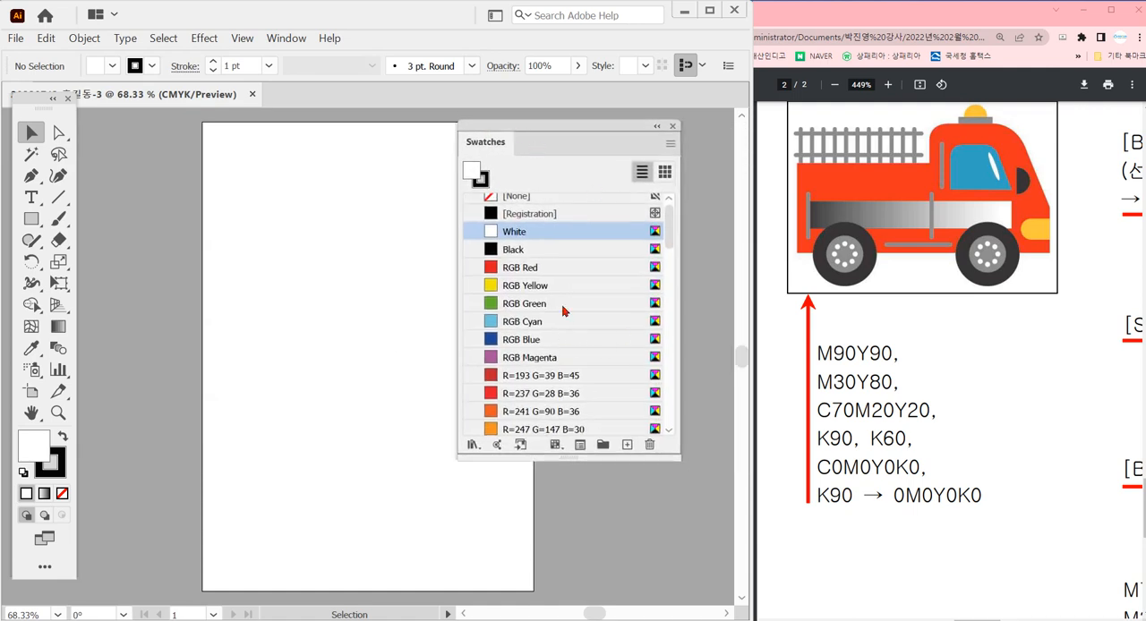
click(575, 271)
scroll(626, 300, down, 10)
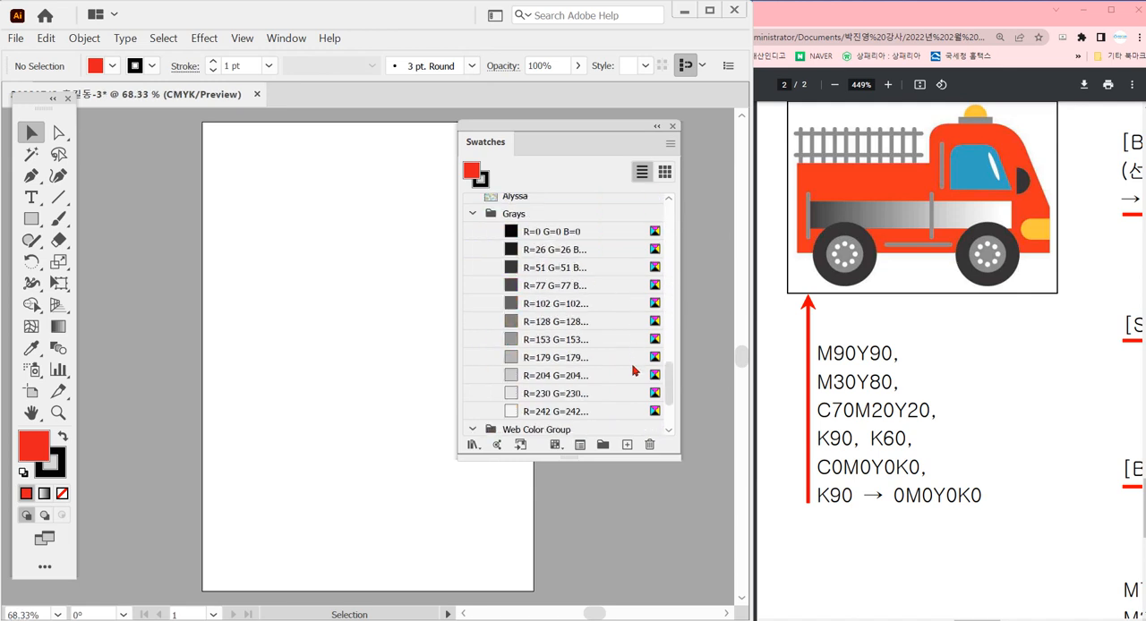
scroll(633, 370, down, 3)
shift+click(616, 428)
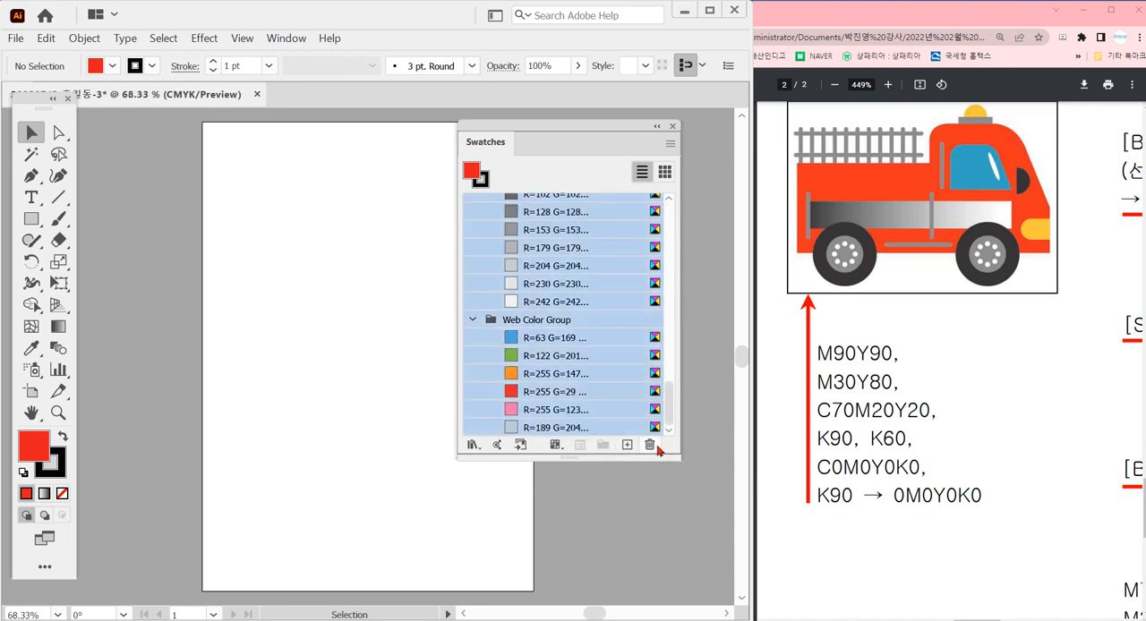
click(653, 447)
click(360, 342)
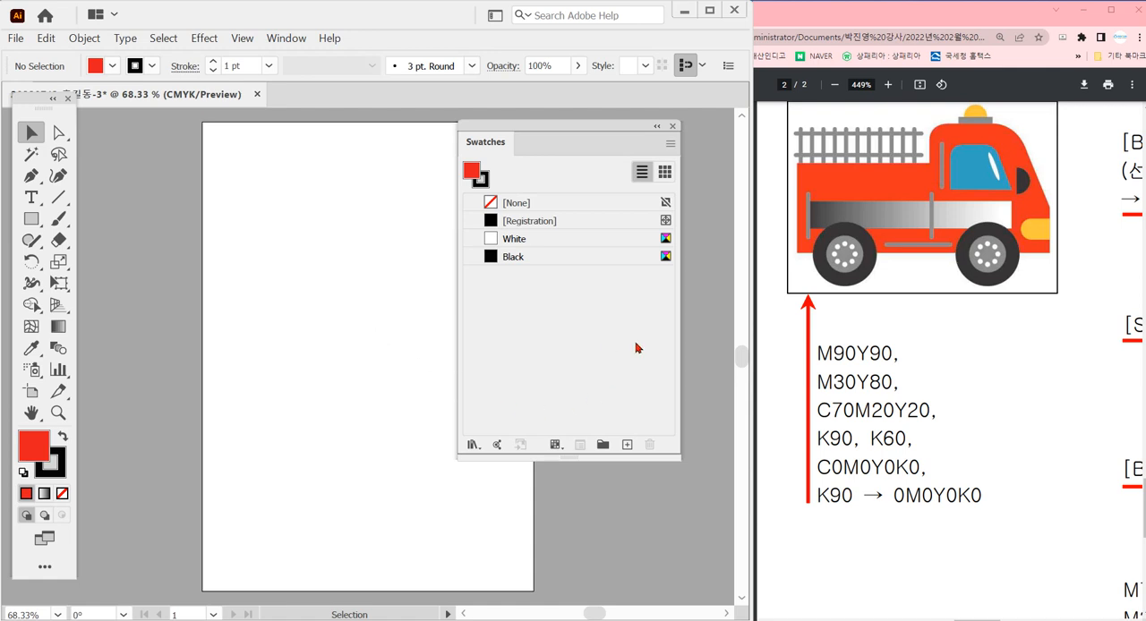
Starting from White, create a global CMYK process swatch with C=0 M=80 Y=90 K=0
click(575, 249)
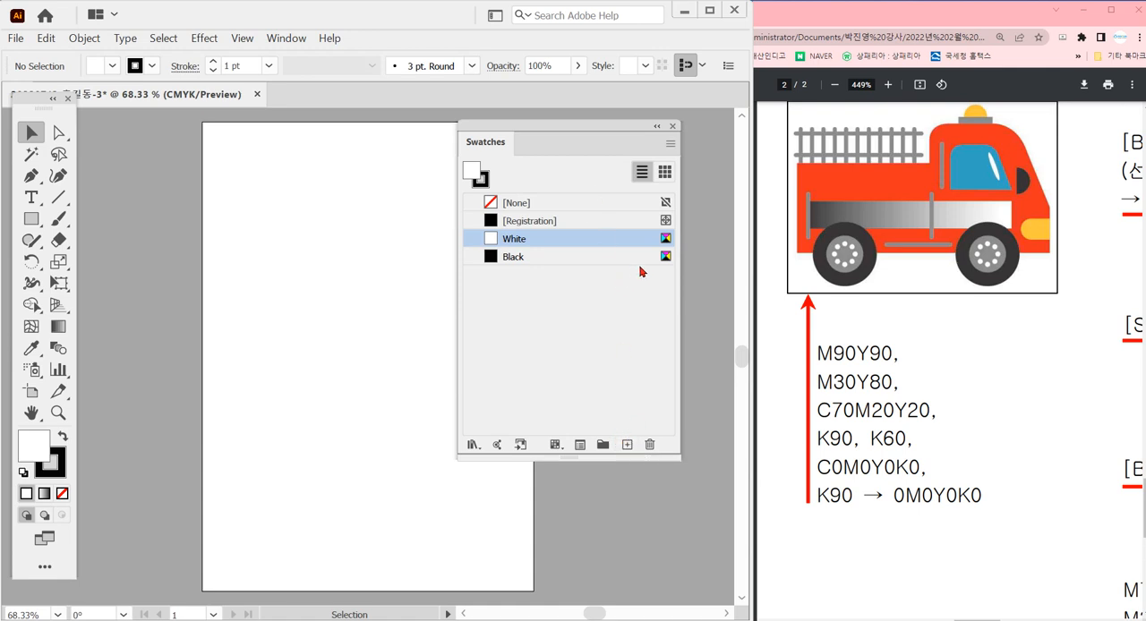
double_click(563, 336)
key(Tab)
key(Tab)
key(Tab)
key(Tab)
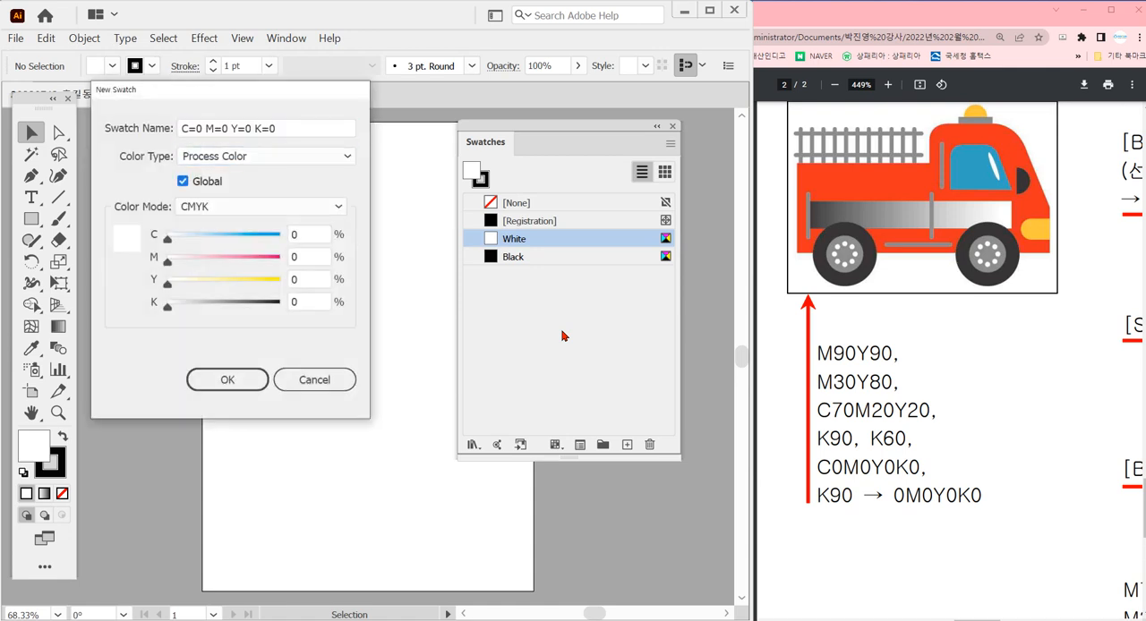
key(Tab)
text(80)
key(Tab)
text(90)
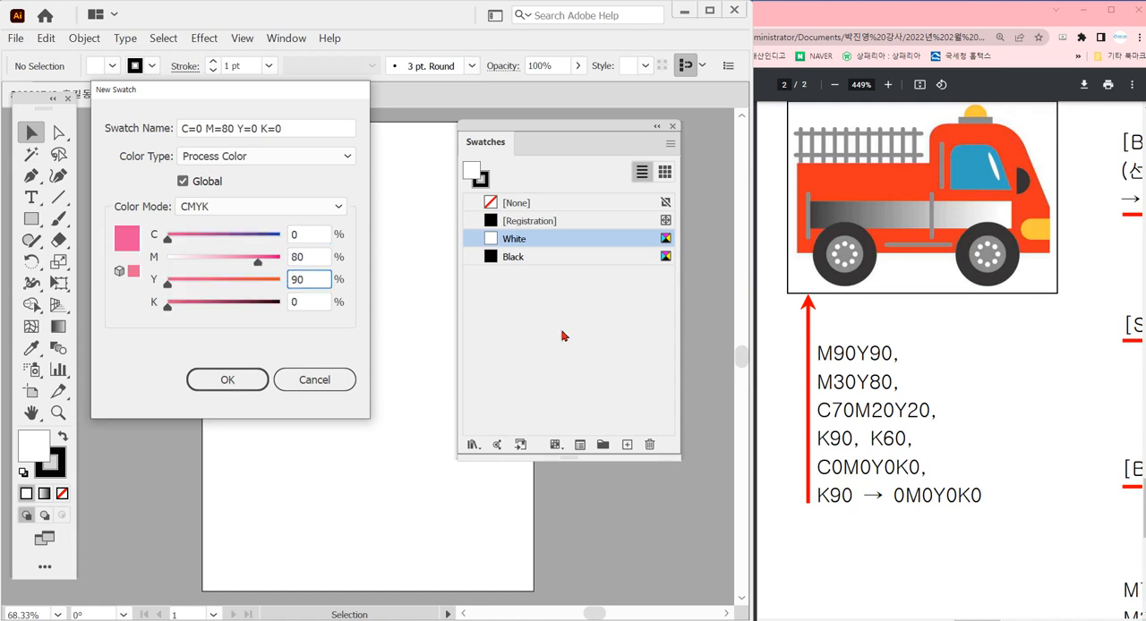
key(Return)
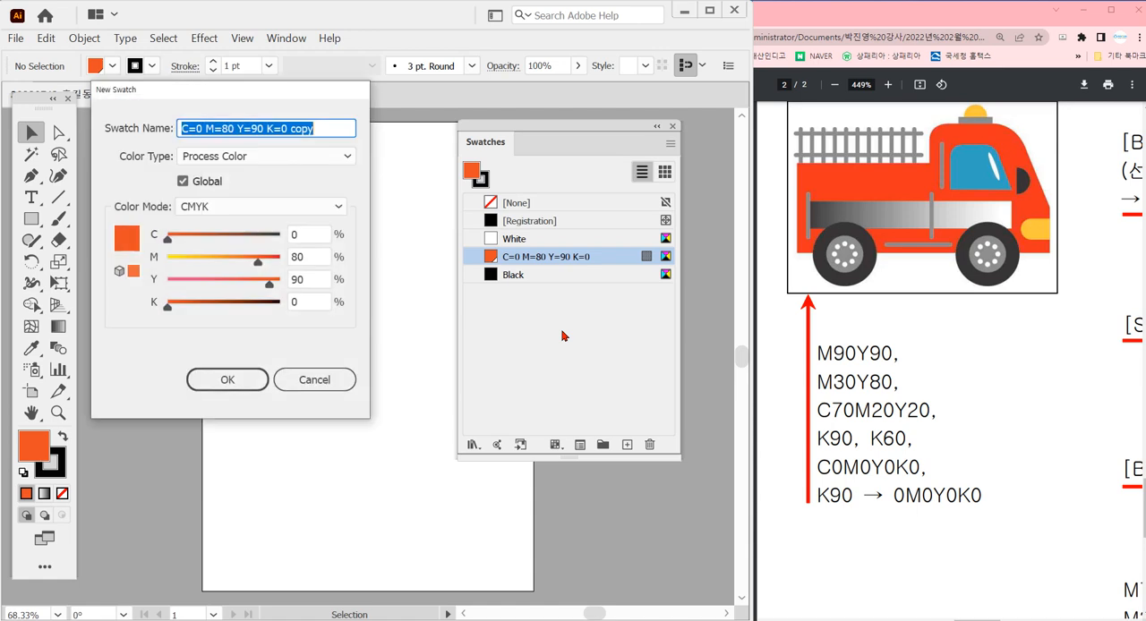
Add a second global CMYK swatch with C=0 M=30 Y=80 K=0
key(Tab)
key(Tab)
key(Tab)
key(Tab)
key(Tab)
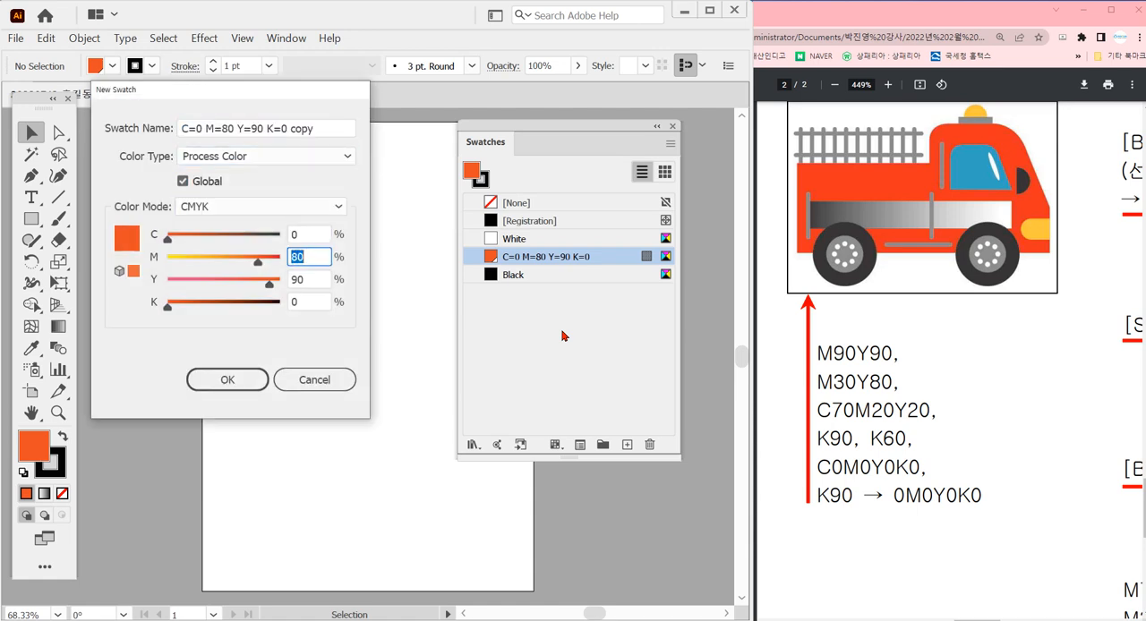
text(30)
key(Tab)
text(80)
key(Return)
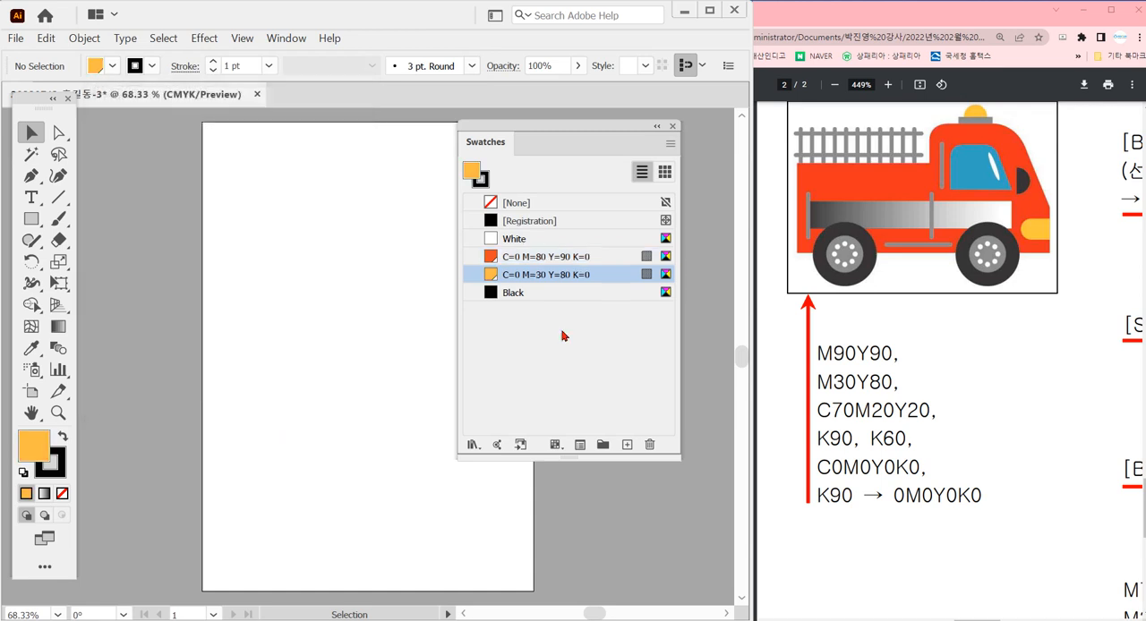
Add a blue global CMYK swatch with C=70 M=20 Y=20 K=0
key(F2)
key(Tab)
key(Tab)
key(Tab)
key(Tab)
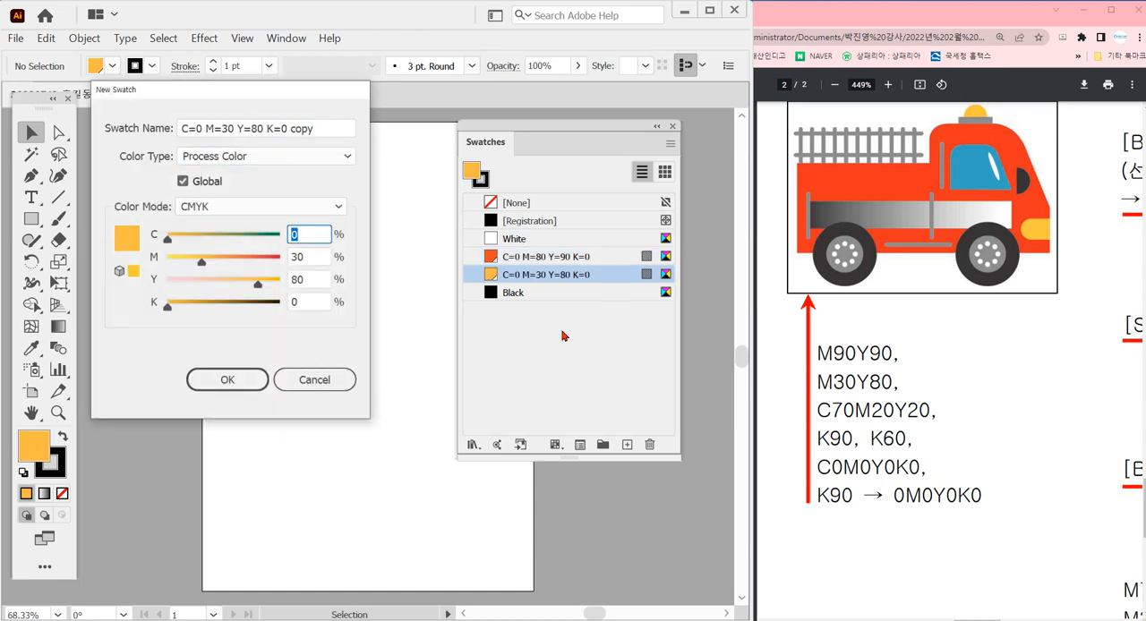
text(70)
key(Tab)
text(20)
key(Tab)
text(20)
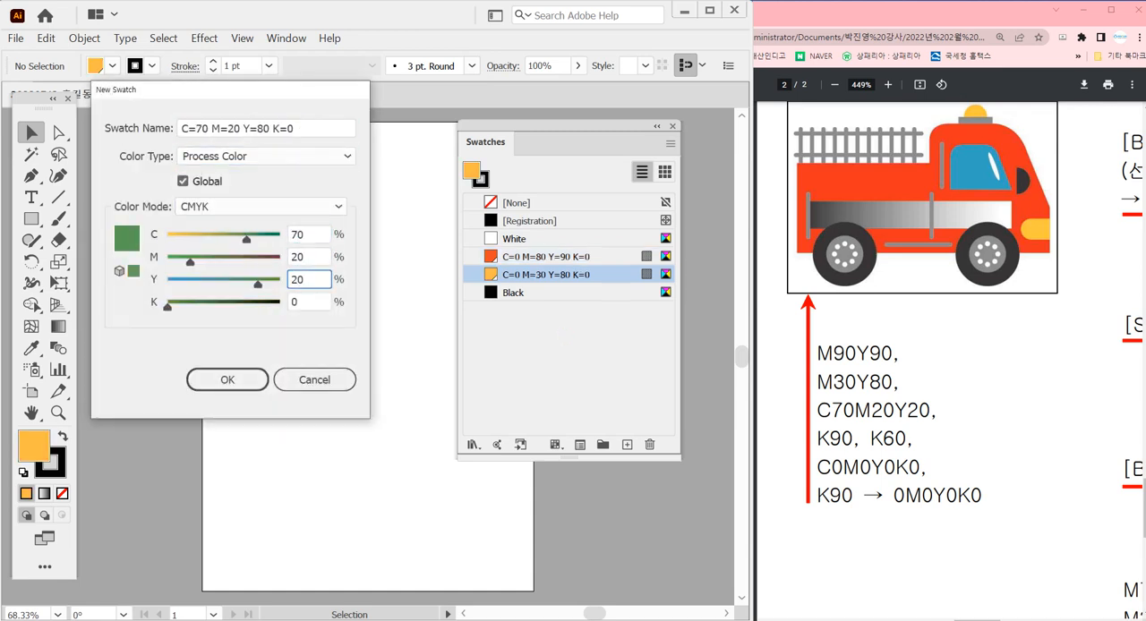
key(Return)
Add a dark grey global CMYK process swatch with C=0 M=0 Y=0 K=90
key(F2)
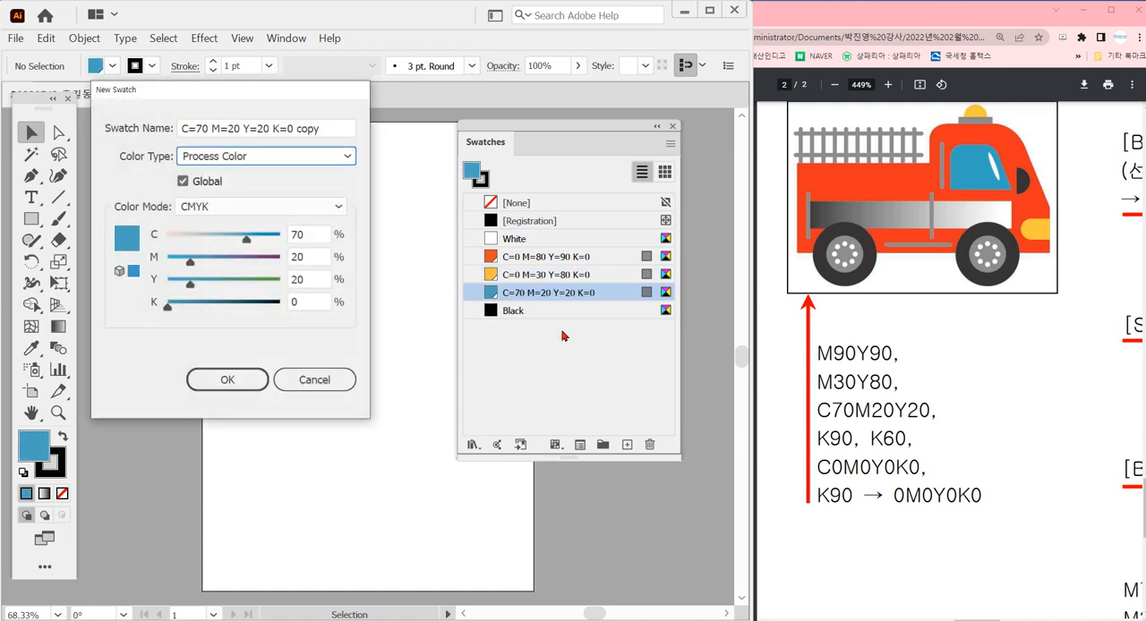
key(Tab)
key(Tab)
key(Tab)
key(Tab)
key(Tab)
key(shift+Tab)
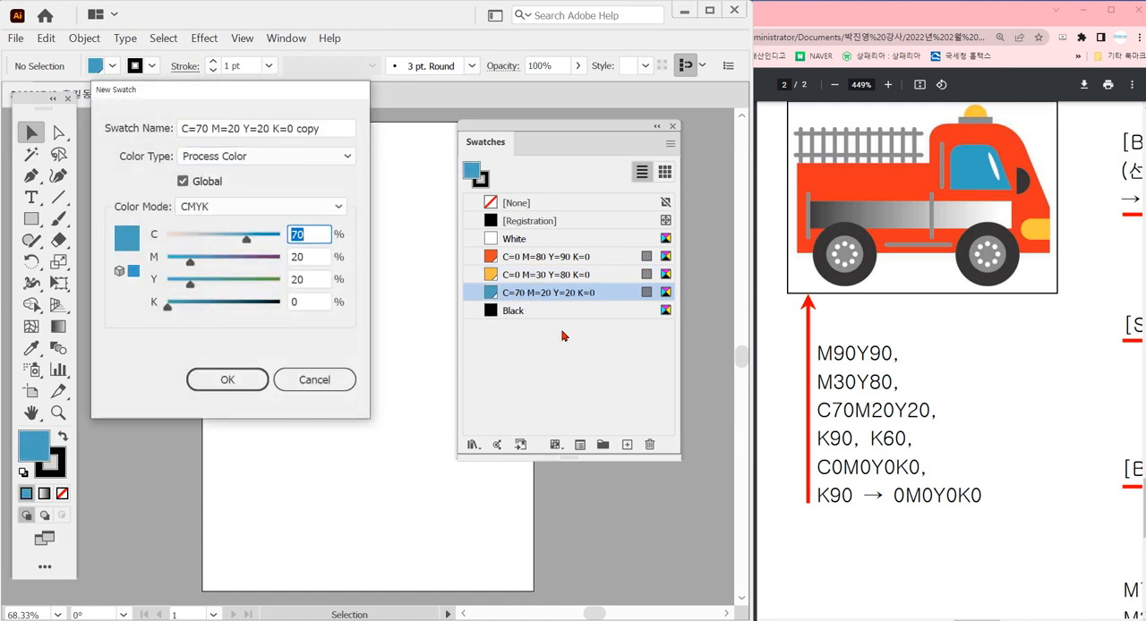
text(0)
key(Tab)
text(0)
key(Tab)
text(0)
key(Tab)
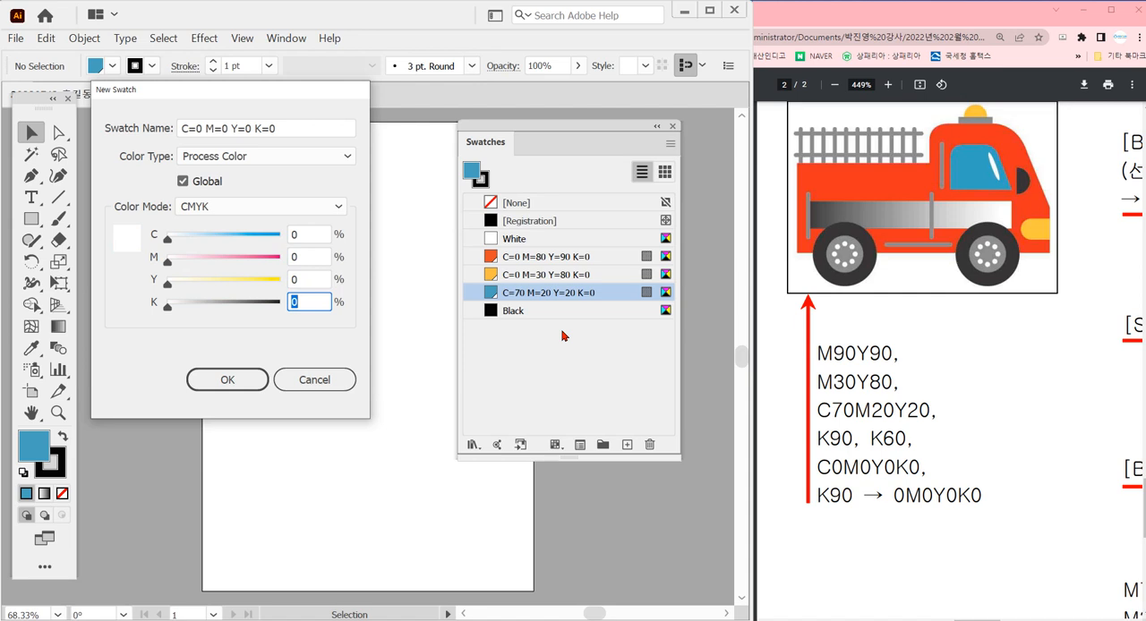
text(90)
key(Return)
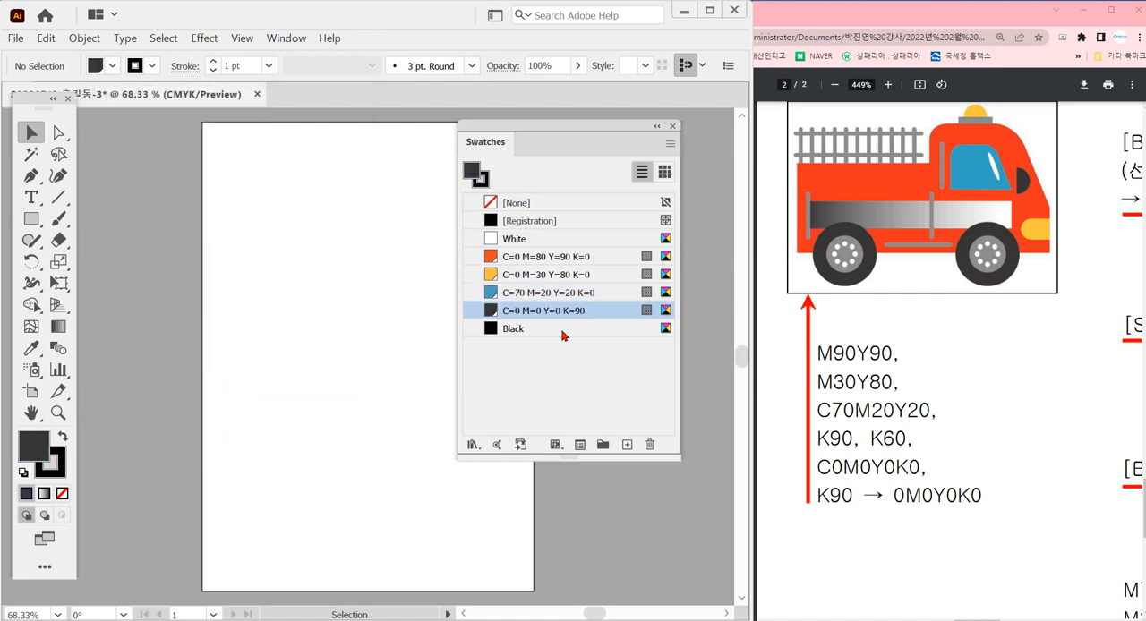
Add a mid-grey global CMYK swatch with C=0 M=0 Y=0 K=60
key(F2)
key(Tab)
key(Tab)
key(Tab)
key(Tab)
key(Tab)
key(Tab)
key(Tab)
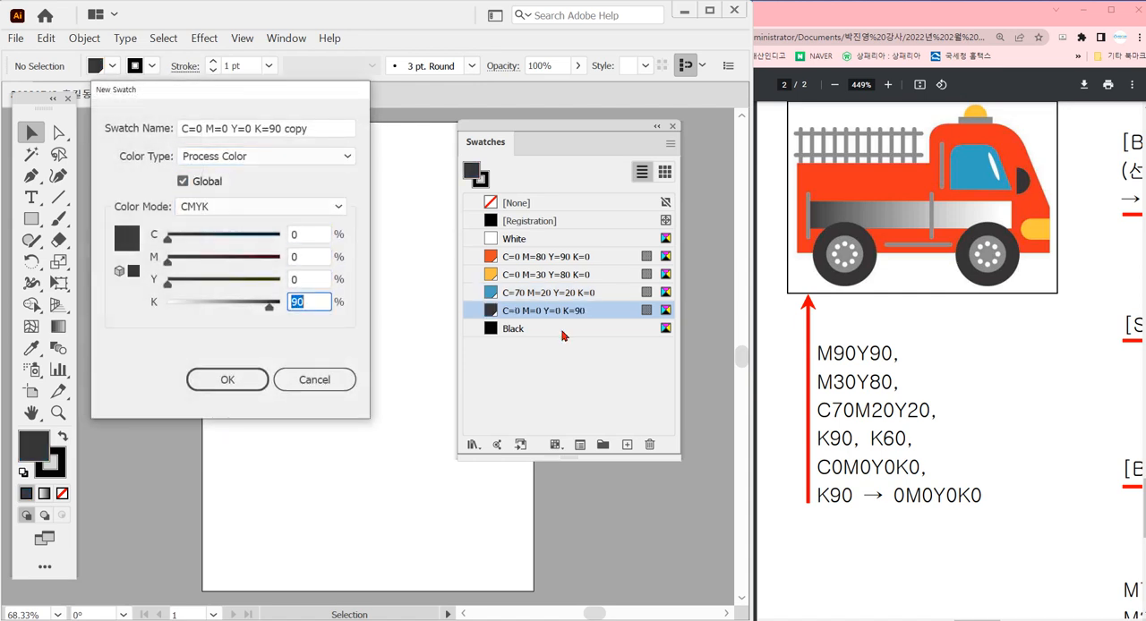
text(60)
key(Return)
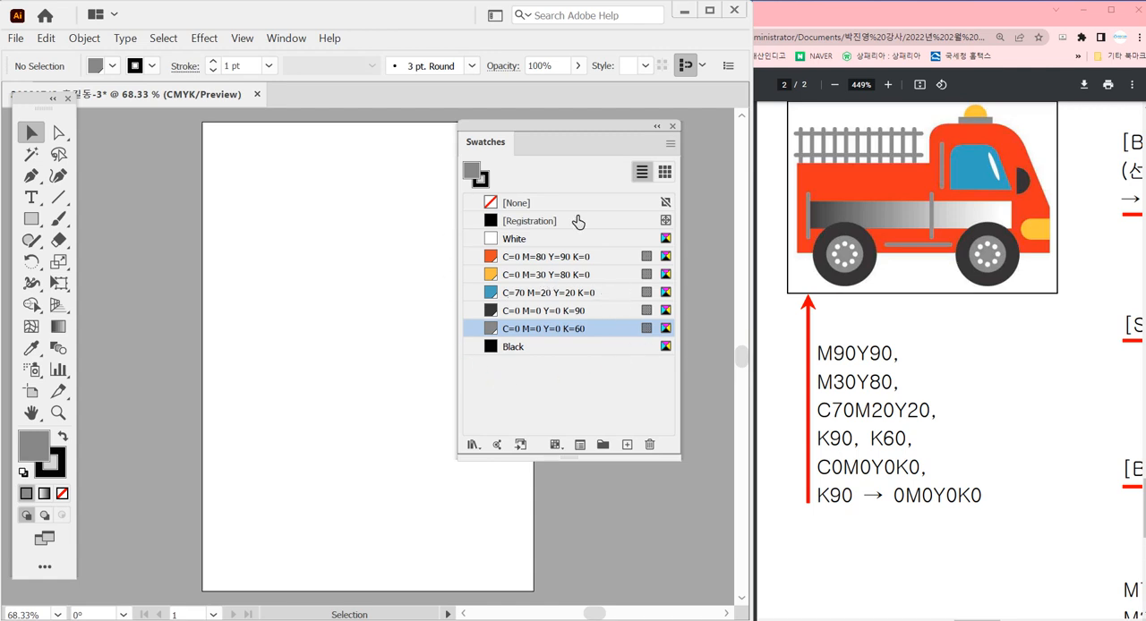
Select the five custom swatches from C=0 M=80 Y=90 K=0 through K=60 and put them into a new color group
shift+click(612, 257)
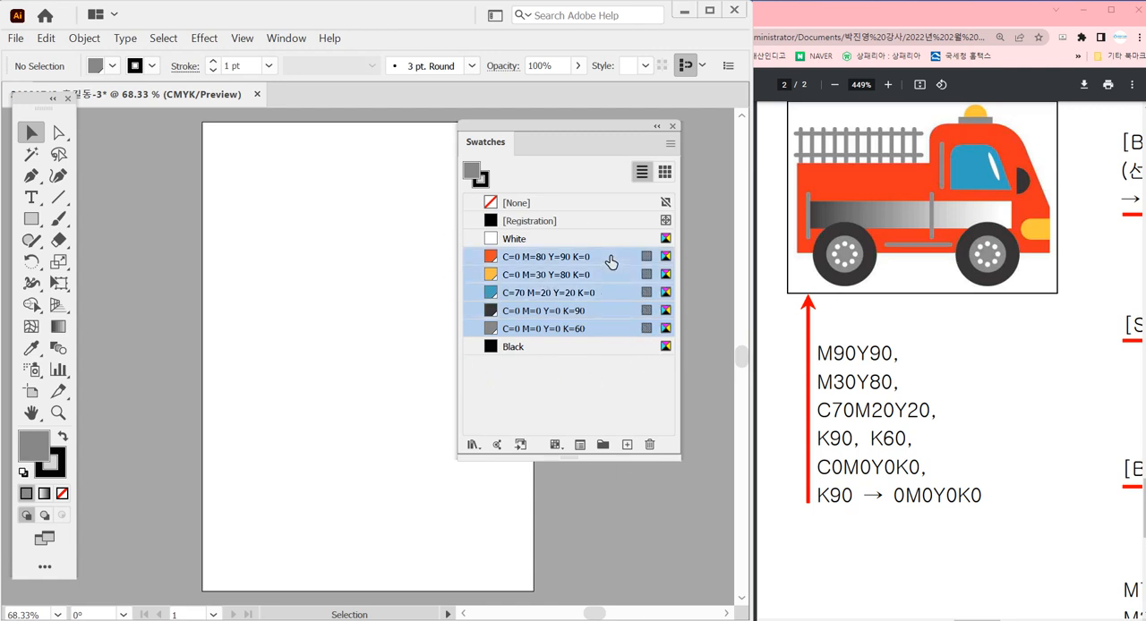
click(614, 331)
shift+click(615, 259)
click(603, 445)
click(332, 342)
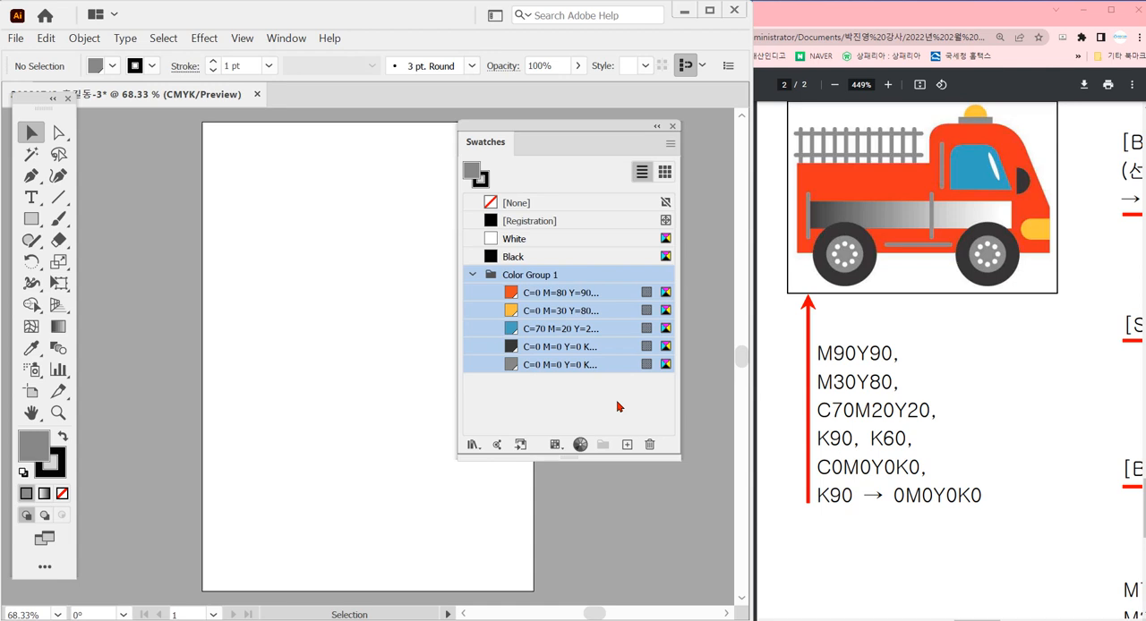
Start a linear white-to-black gradient and set its black end stop to K=90
key(period)
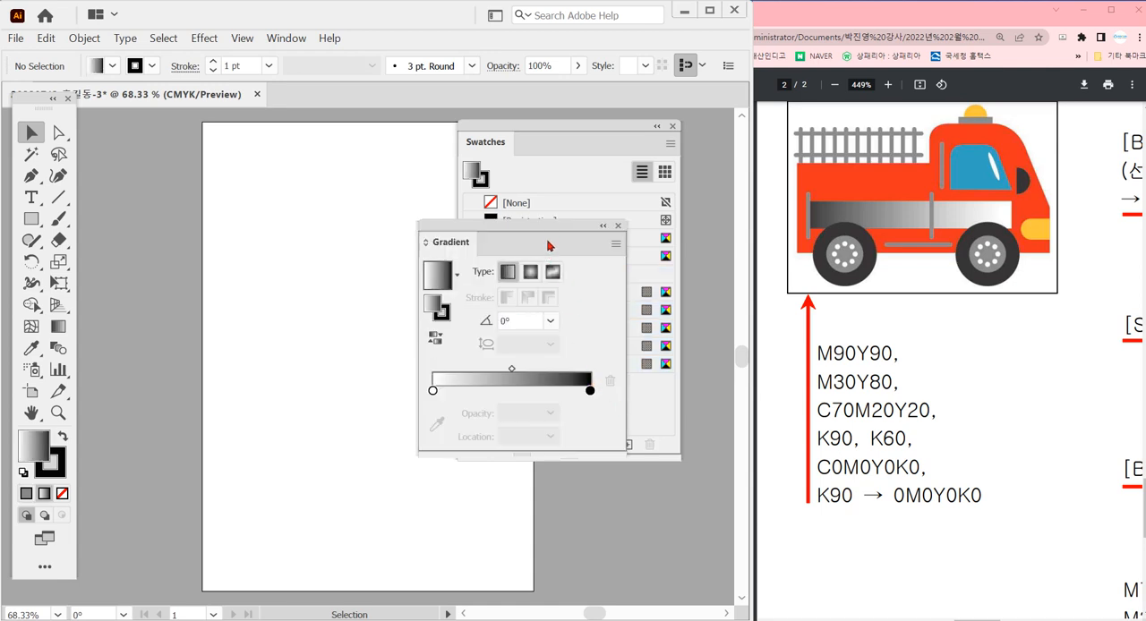
drag(548, 229, 378, 162)
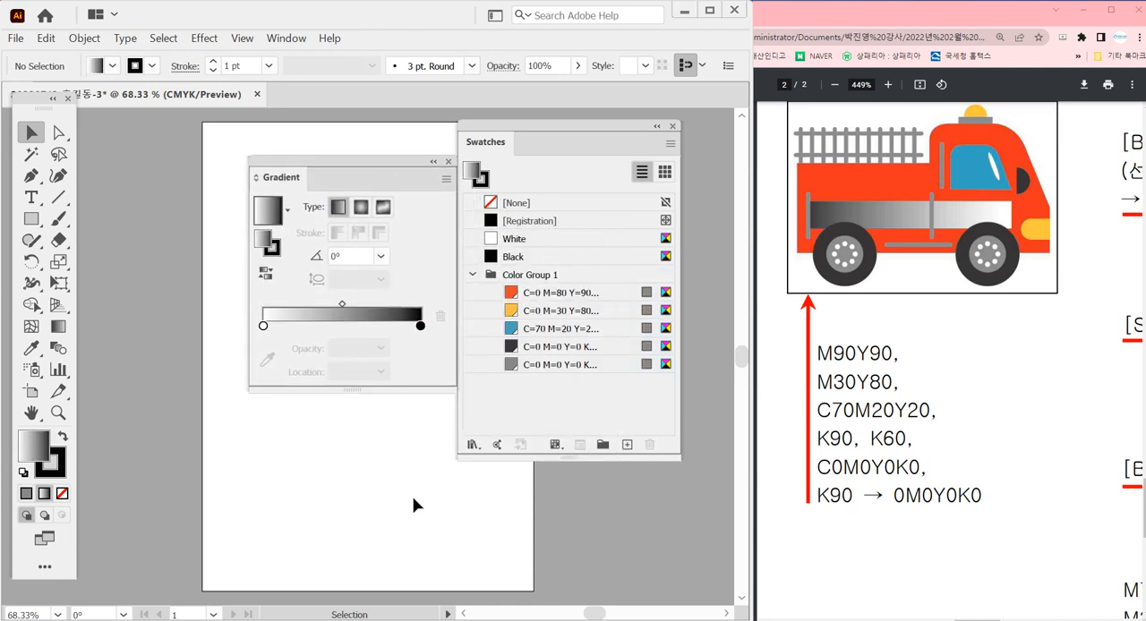
double_click(263, 328)
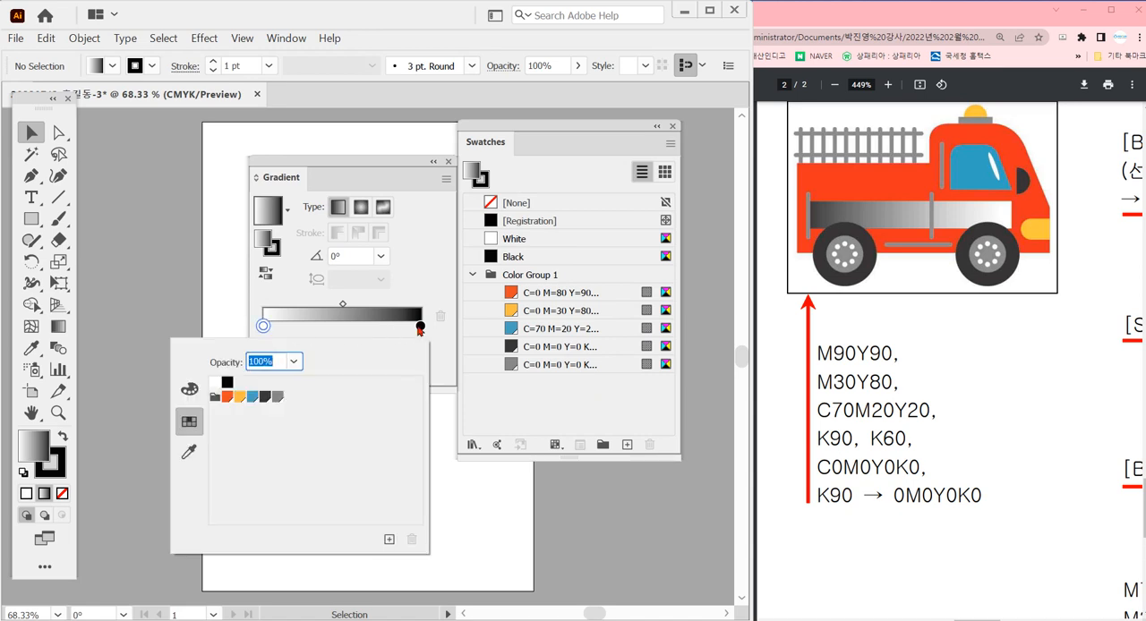
click(419, 328)
double_click(420, 327)
click(188, 391)
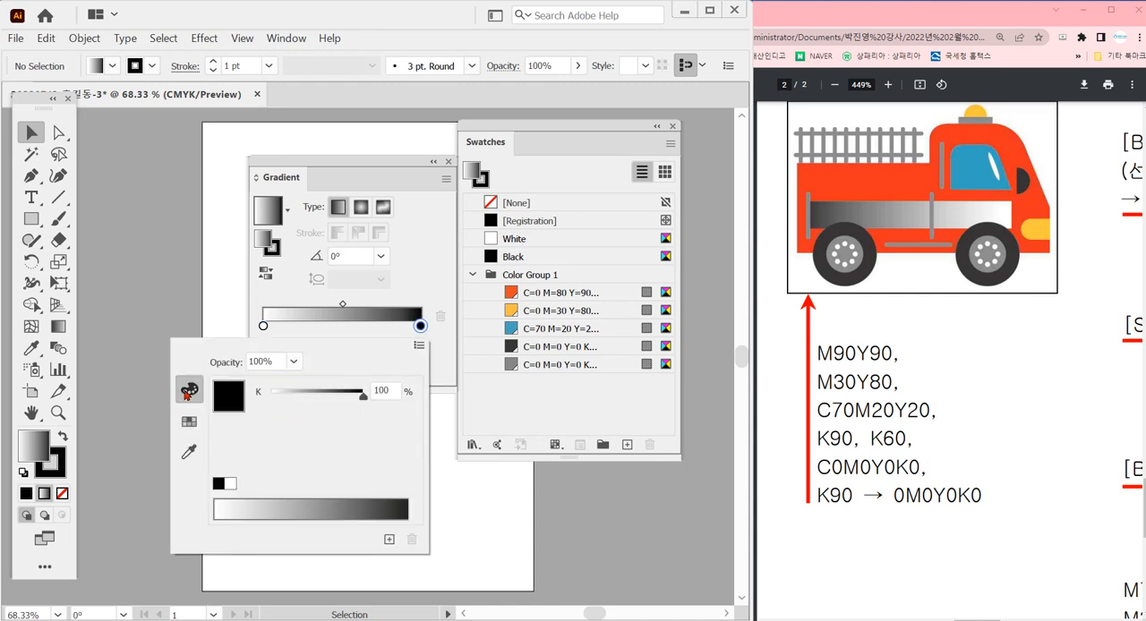
double_click(386, 388)
text(90)
key(Return)
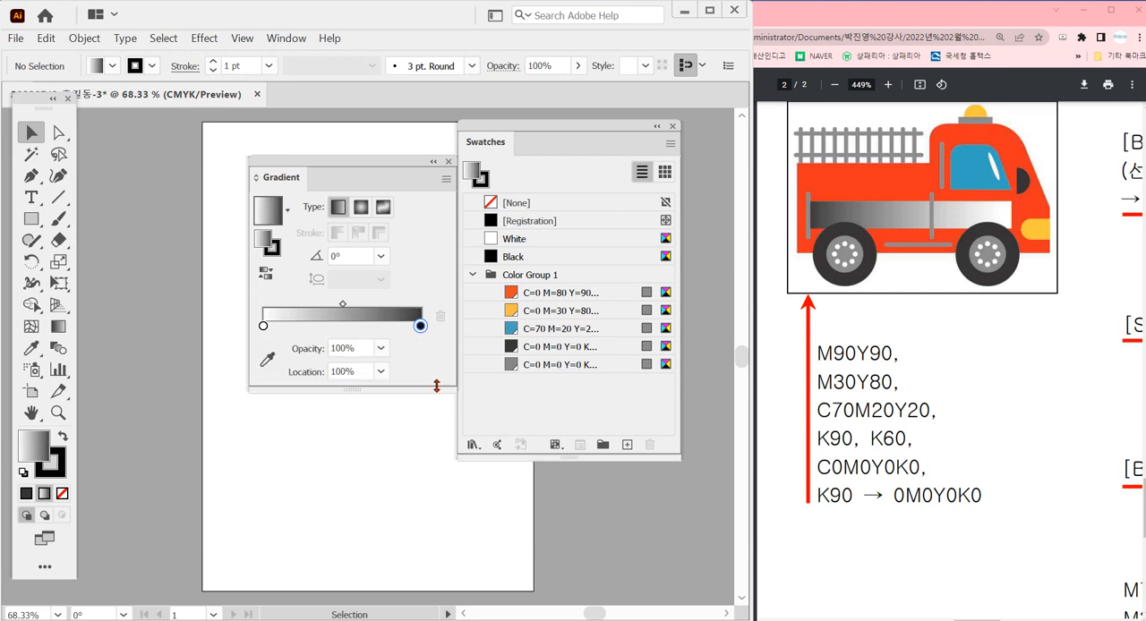
Swap the gradient stops so K=90 is at 0% and white at the end, and save it as New Gradient Swatch
mouse_move(419, 326)
mouse_down()
mouse_move(295, 326)
mouse_move(434, 325)
mouse_up()
drag(296, 326, 226, 349)
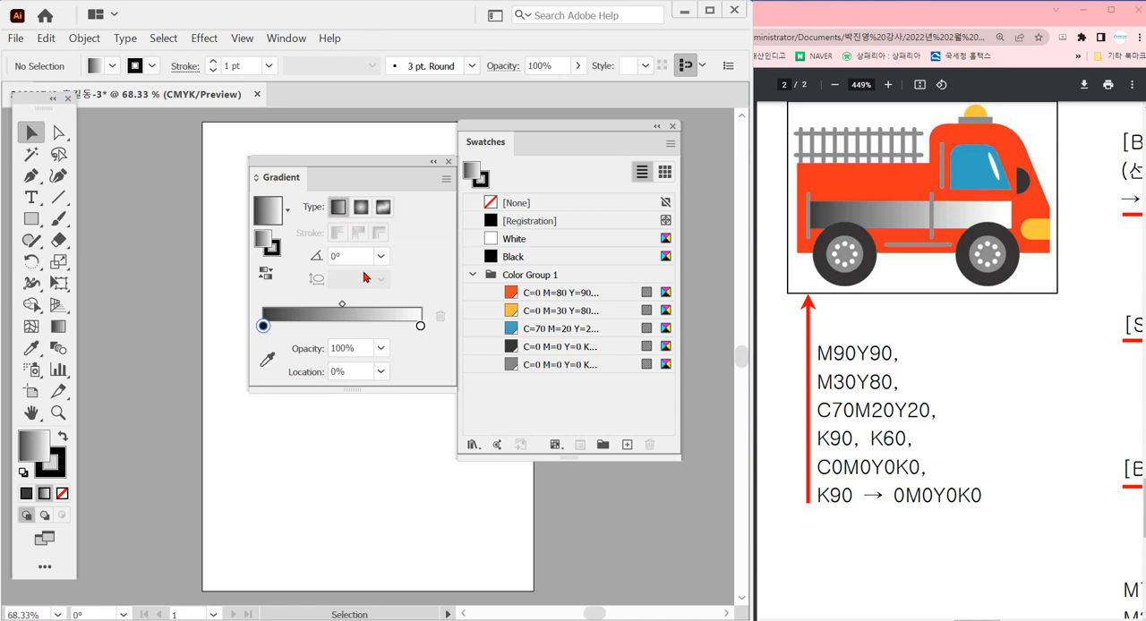
click(628, 445)
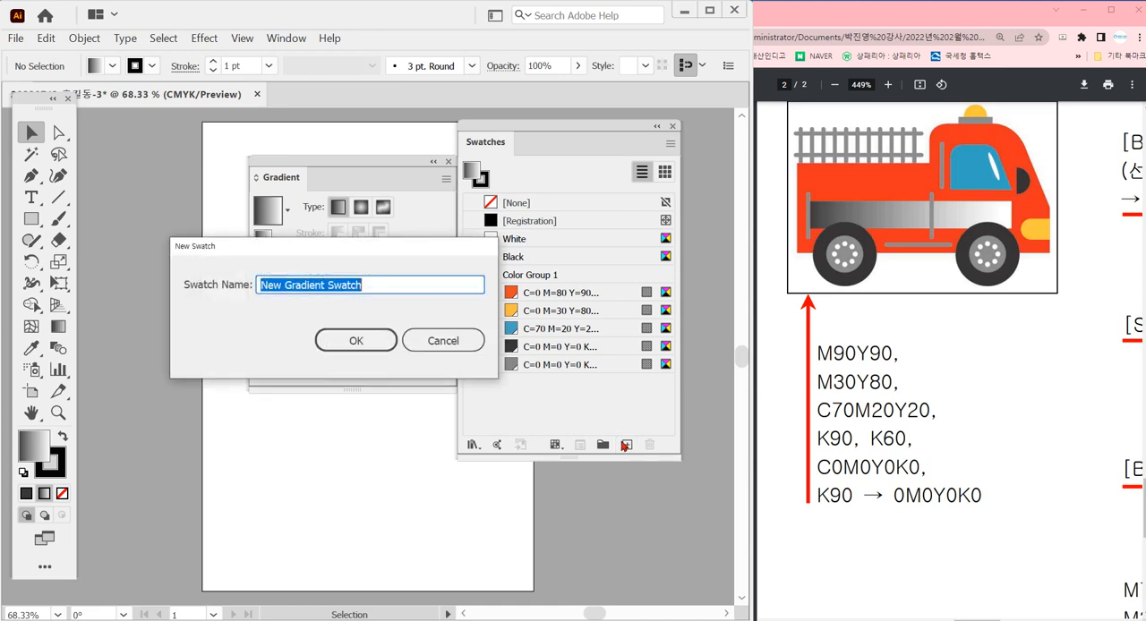
click(367, 344)
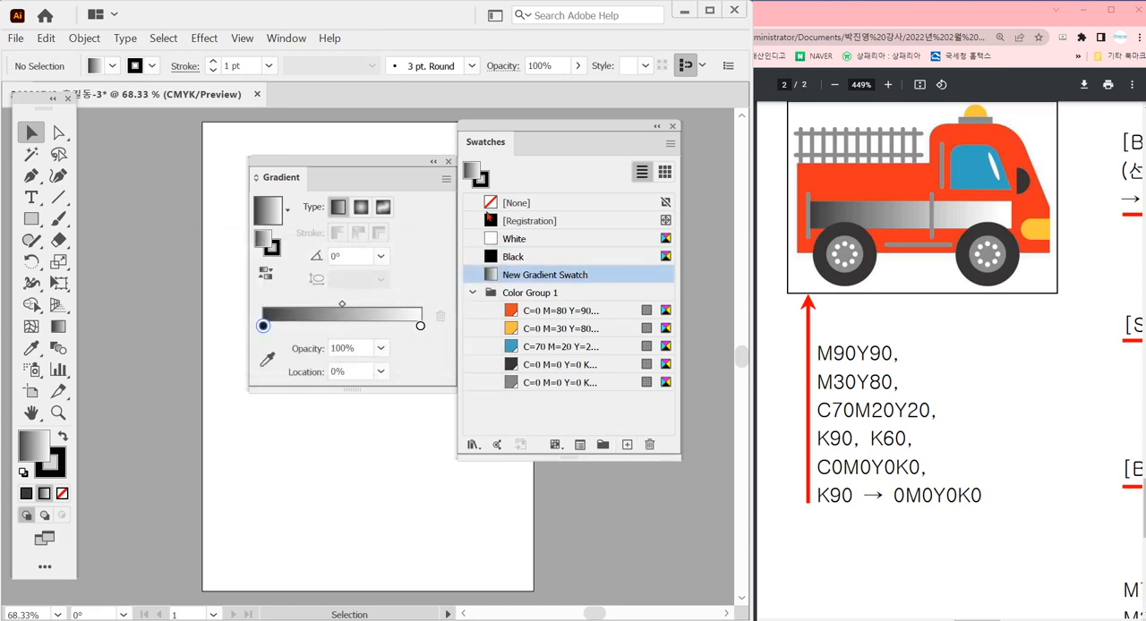
click(449, 162)
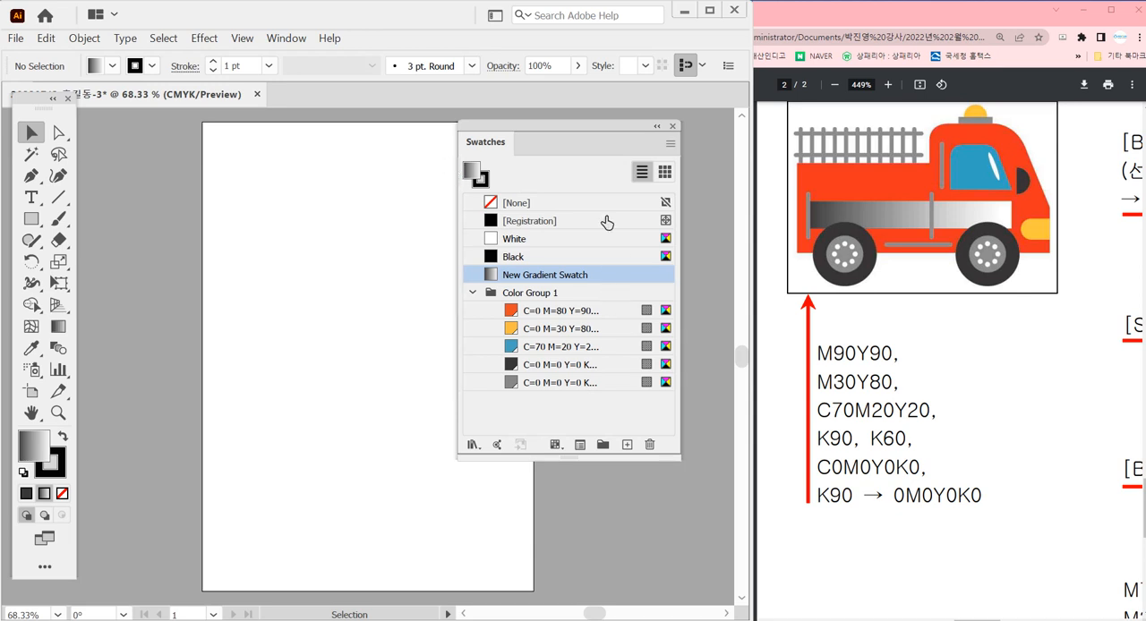
Move the Swatches off the artboard, widen them enough to show the full colour names, and show the document rulers
drag(560, 128, 629, 154)
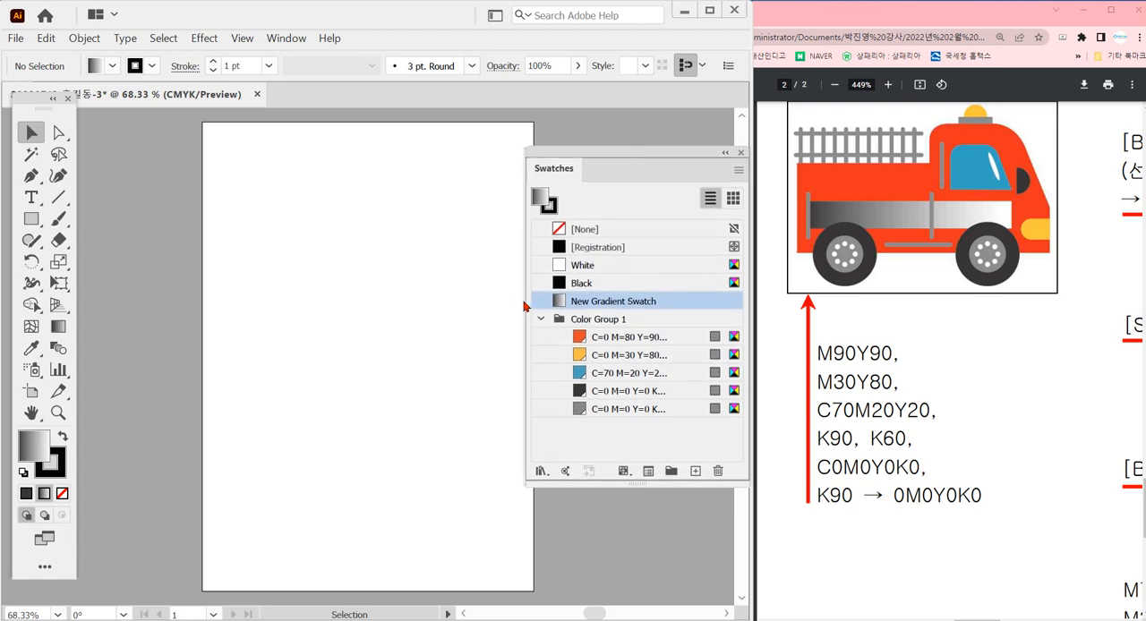
drag(526, 306, 500, 303)
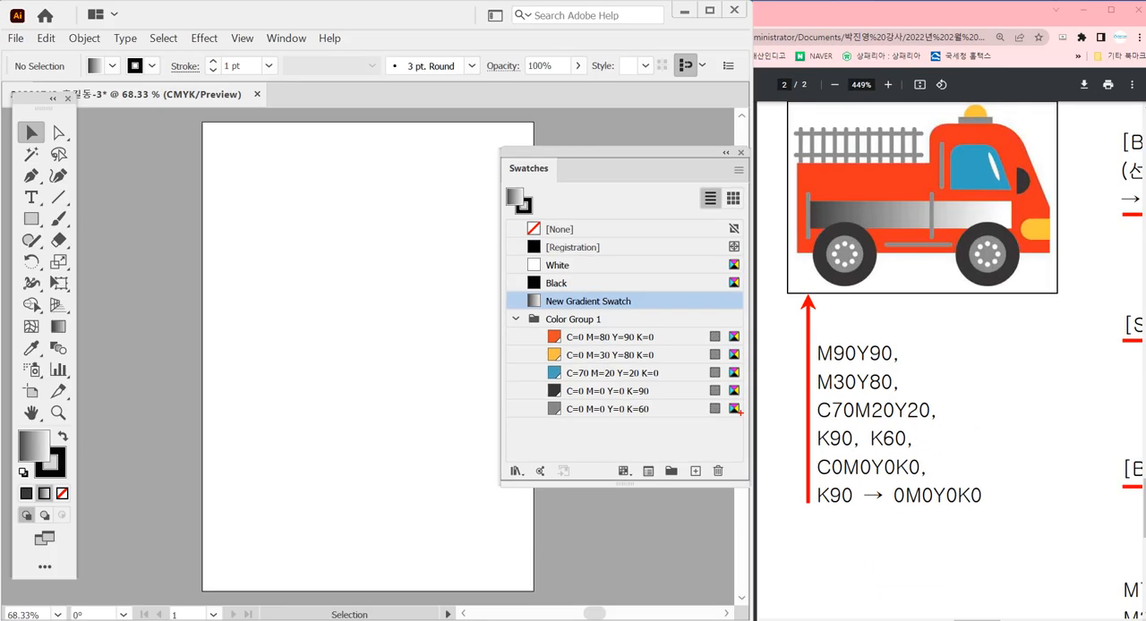
drag(670, 357, 784, 353)
scroll(909, 311, up, 2)
scroll(908, 311, down, 1)
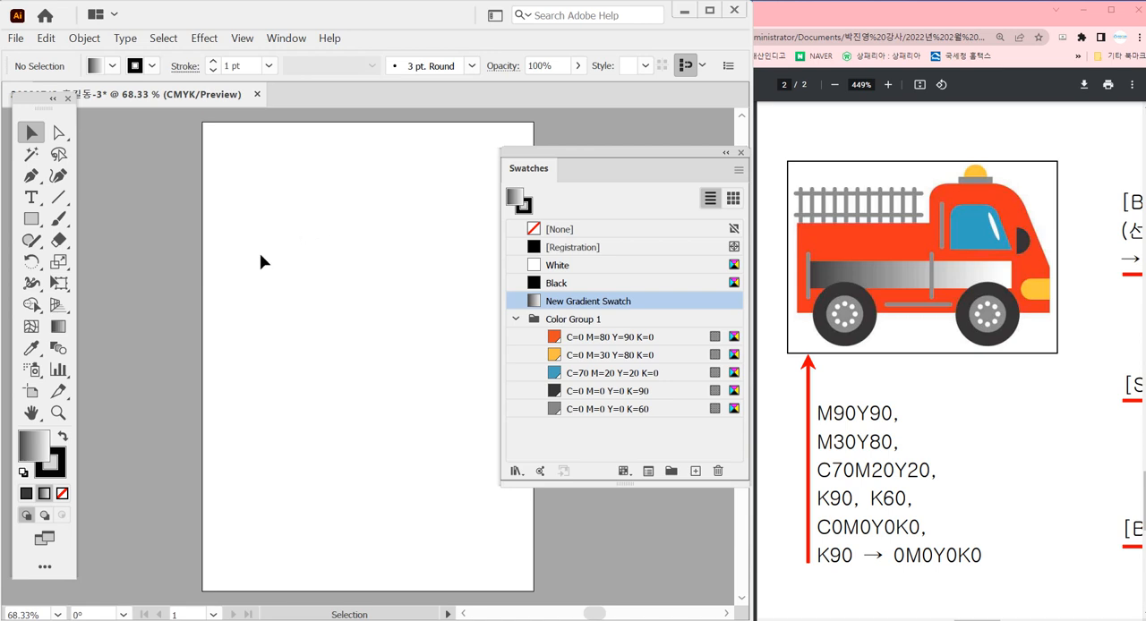
key(ctrl)
key(ctrl+r)
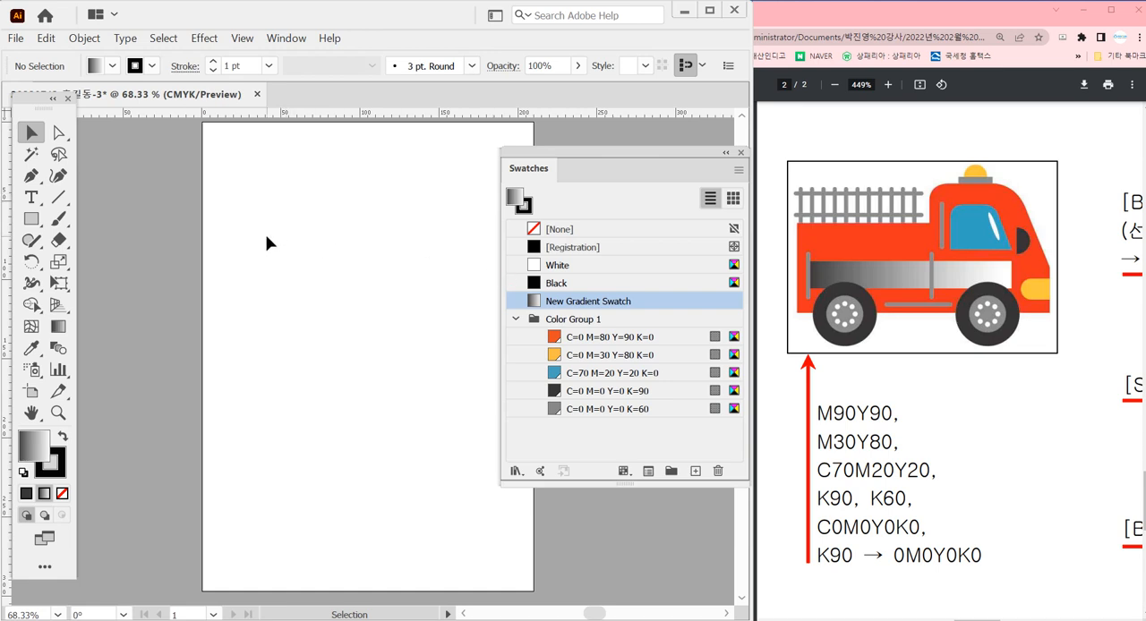
Set the stroke to None and the fill to the C=0 M=80 Y=90 K=0 swatch
ctrl+click(282, 189)
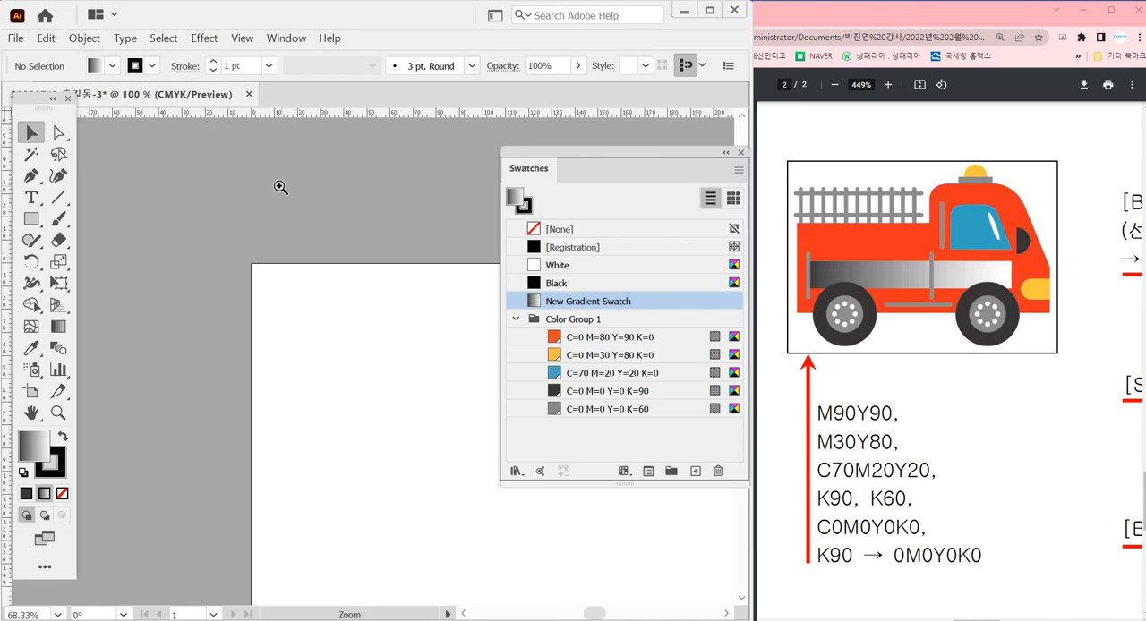
ctrl+click(283, 192)
drag(405, 441, 216, 177)
drag(325, 343, 307, 254)
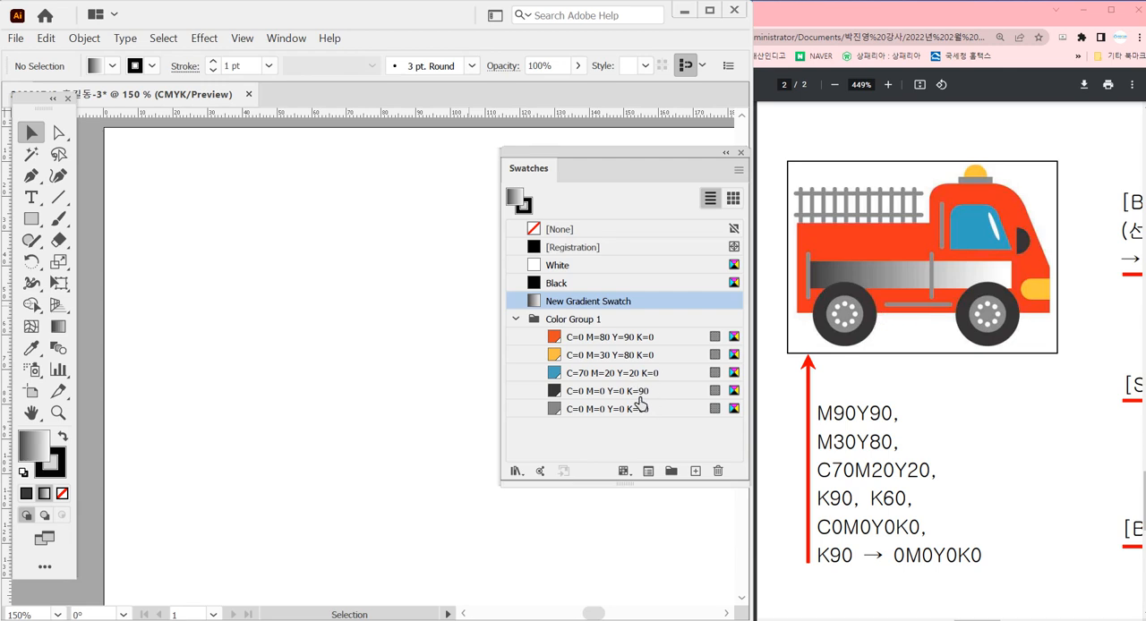
click(623, 290)
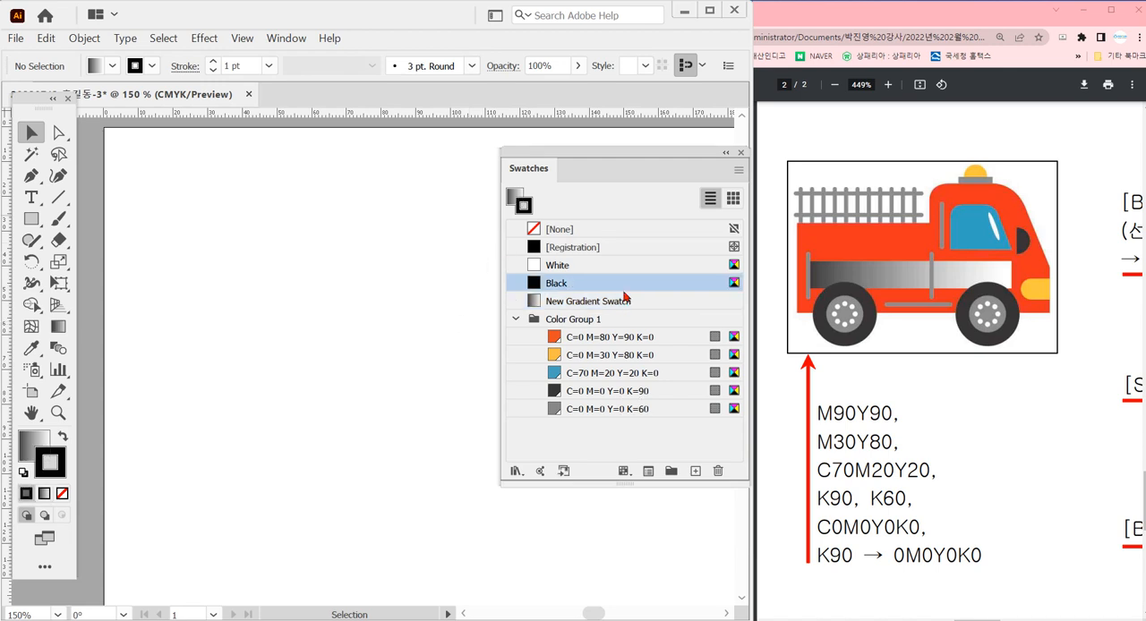
click(593, 229)
drag(636, 342, 679, 330)
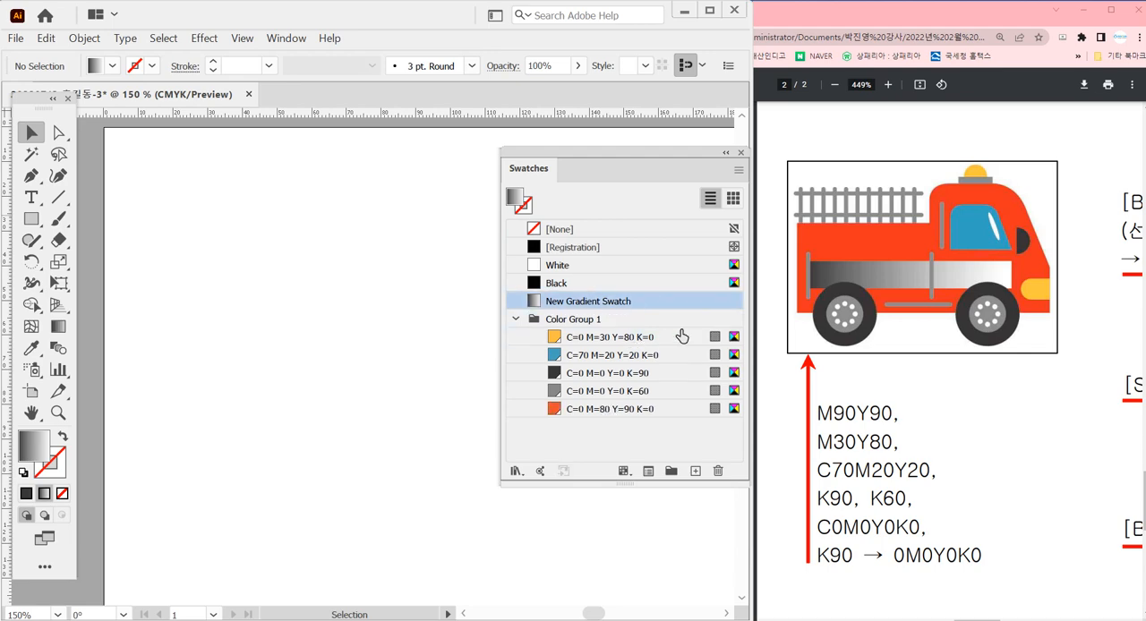
click(624, 409)
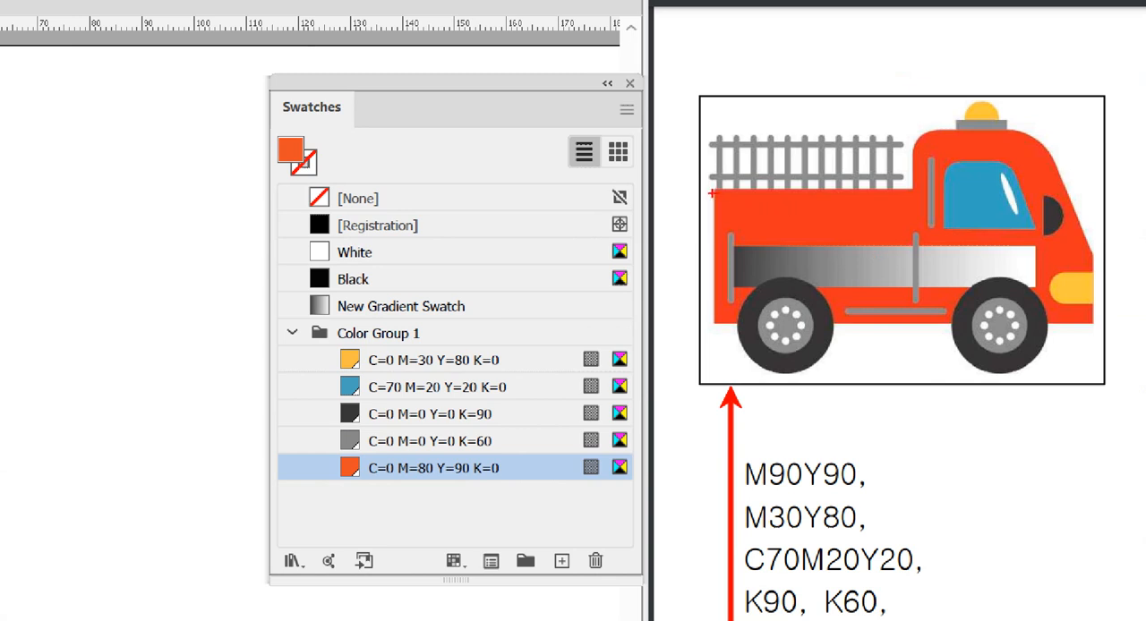
drag(706, 189, 1099, 324)
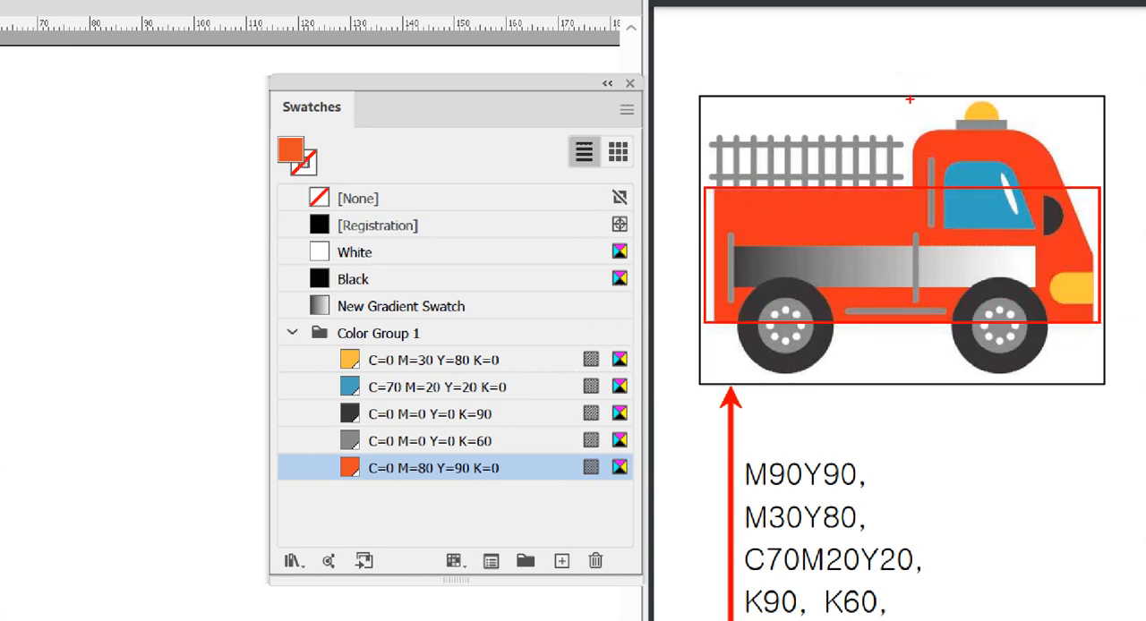
drag(910, 100, 1101, 321)
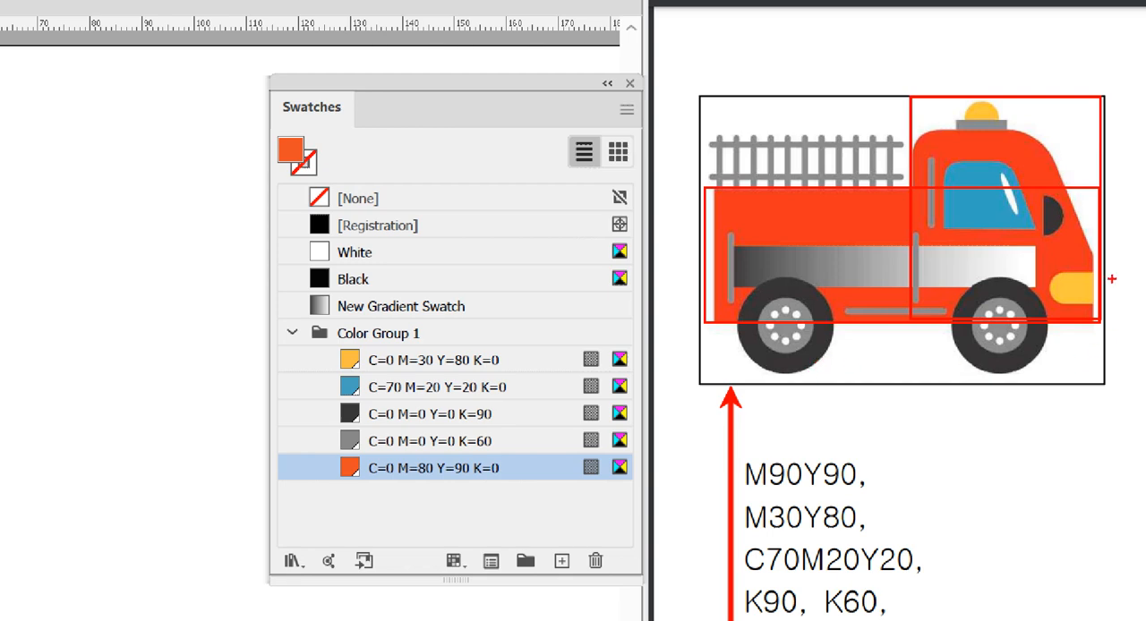
key(Escape)
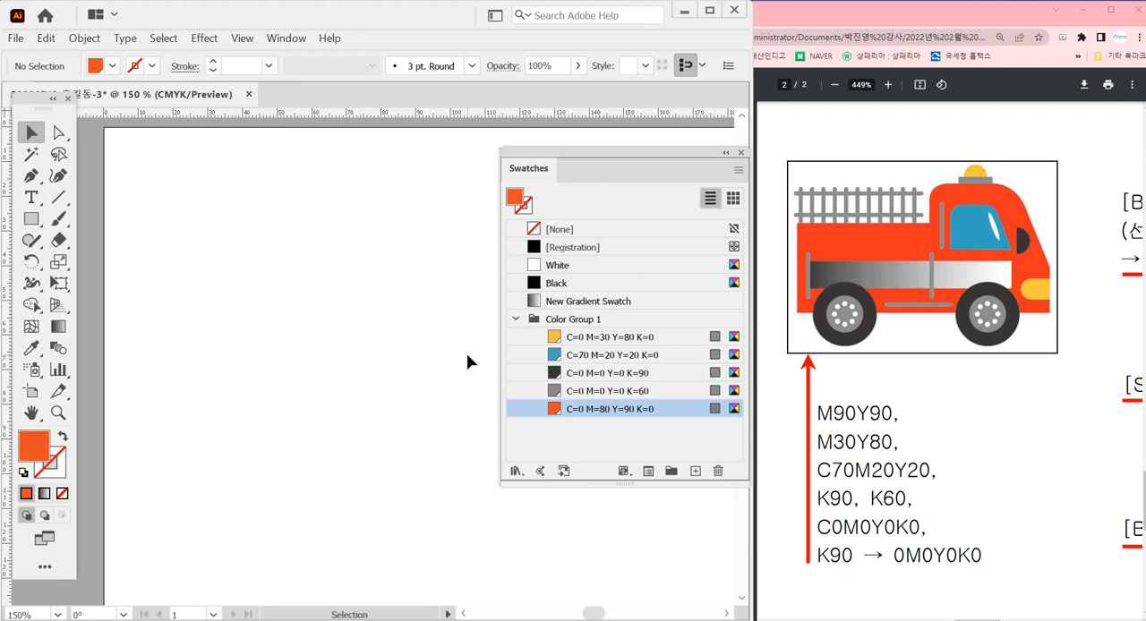
Draw the truck body as a rectangle about 59 × 31 mm and a taller cab rectangle about 34 × 45 mm overlapping its right end
click(37, 221)
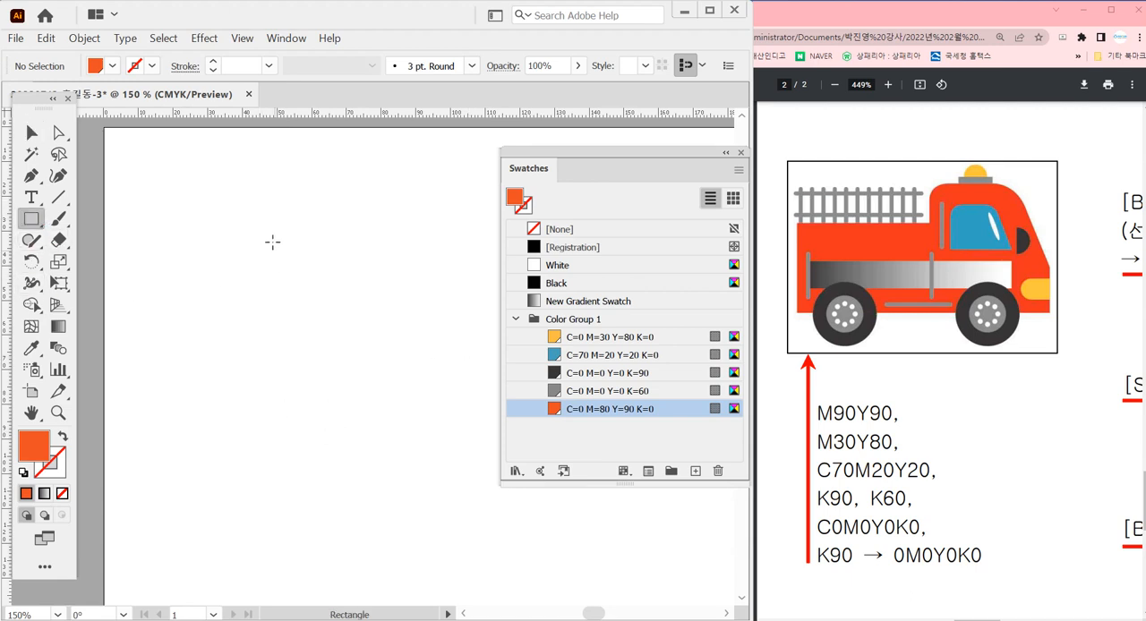
drag(166, 233, 369, 342)
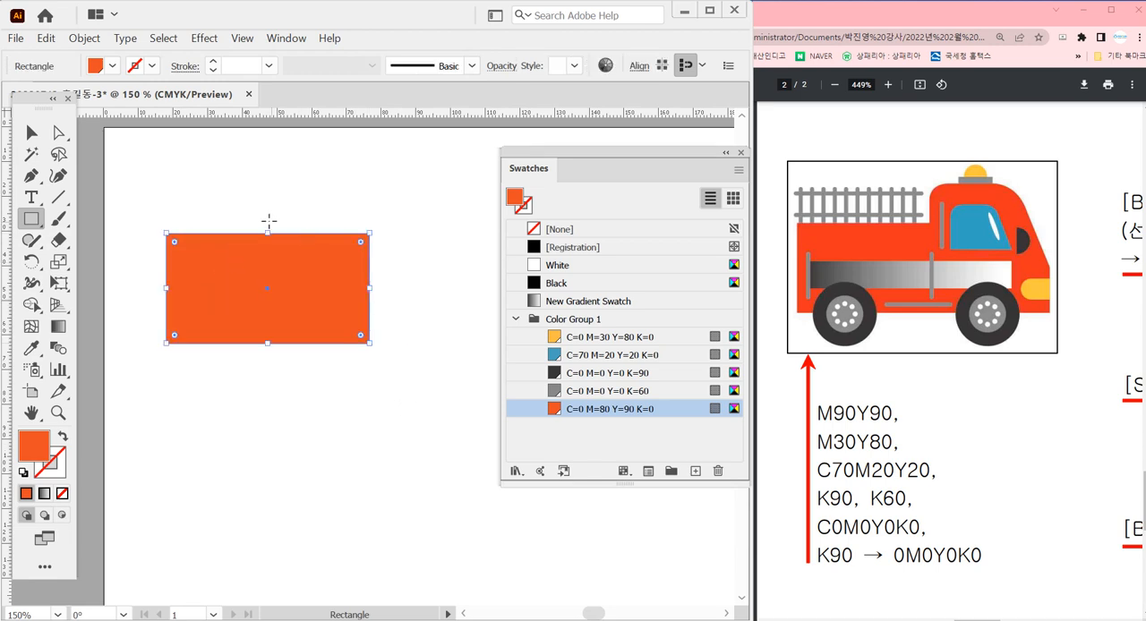
drag(291, 186, 410, 344)
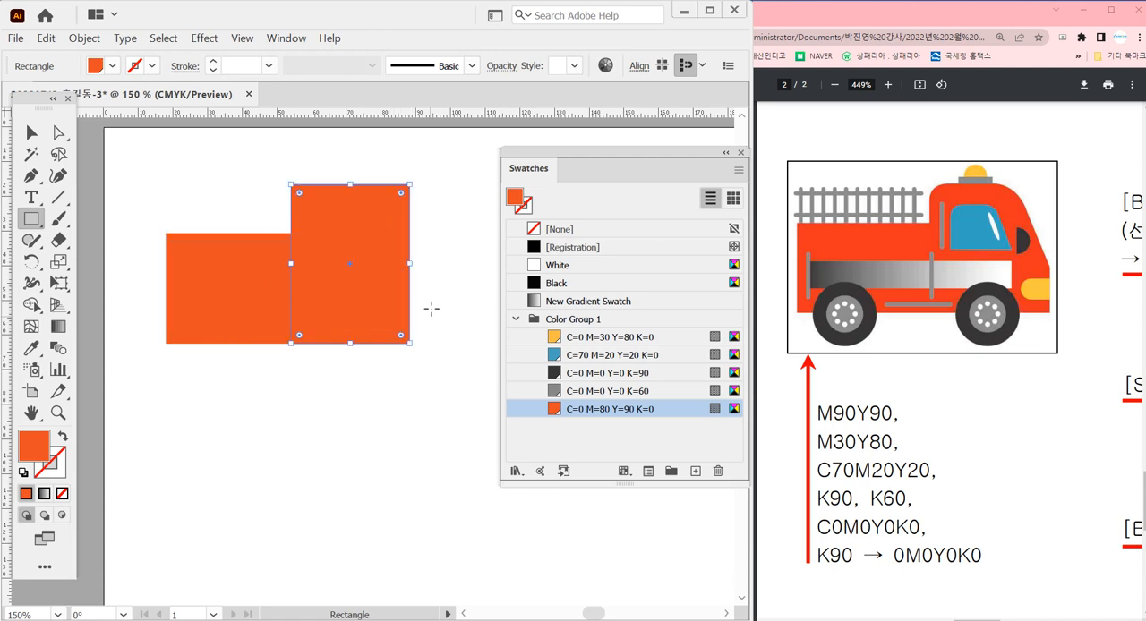
Round all four corners of the cab rectangle and try Direct Selection on its upper-right corner's anchor points
drag(401, 194, 391, 206)
click(58, 132)
click(358, 174)
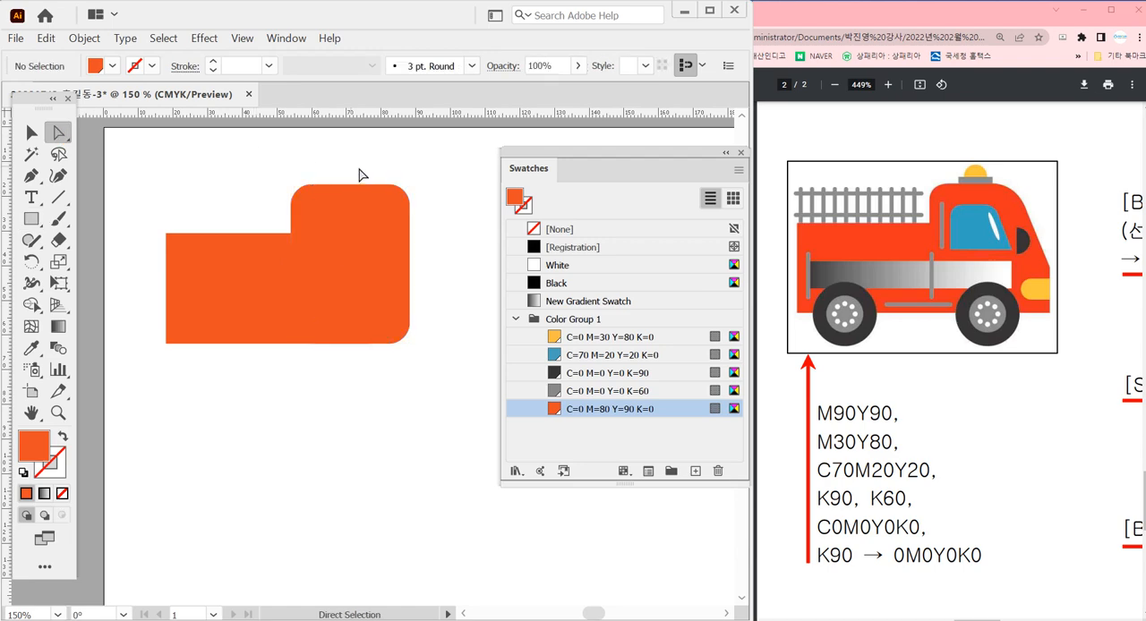
click(409, 207)
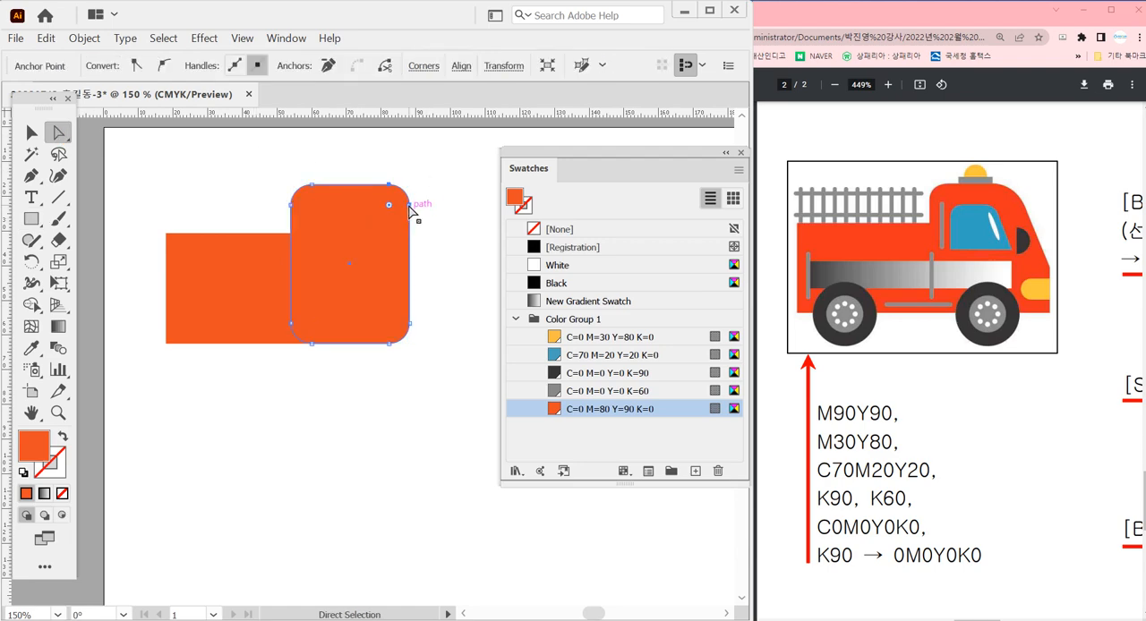
click(454, 264)
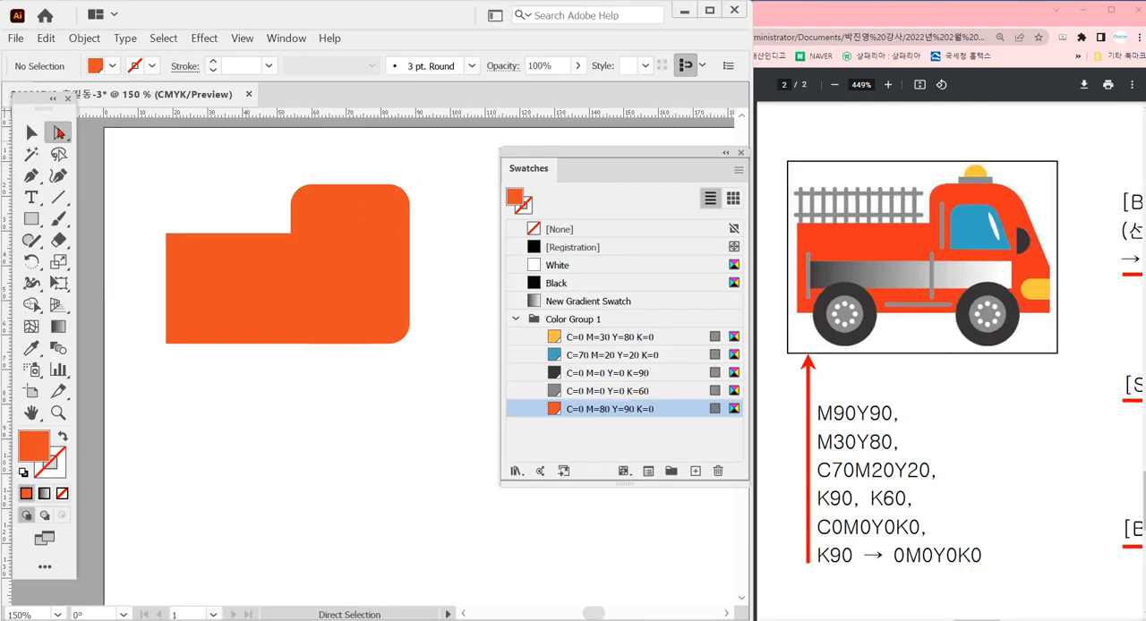
Stretch the lower truck body rectangle until its right edge lines up with the cab's right edge
click(389, 271)
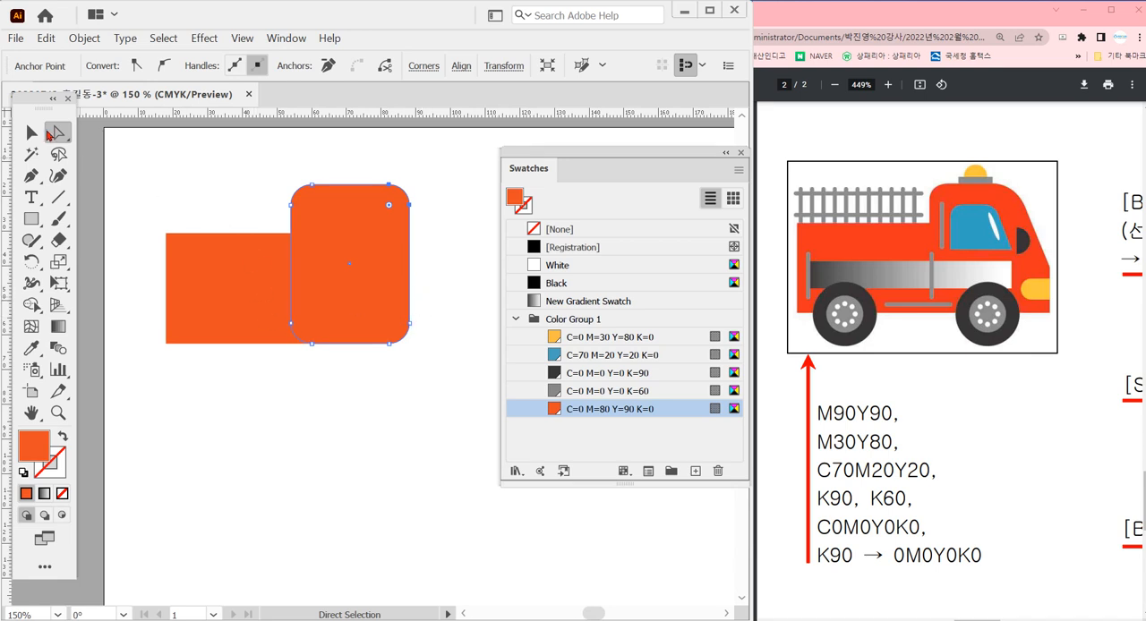
key(v)
click(299, 334)
drag(370, 289, 409, 289)
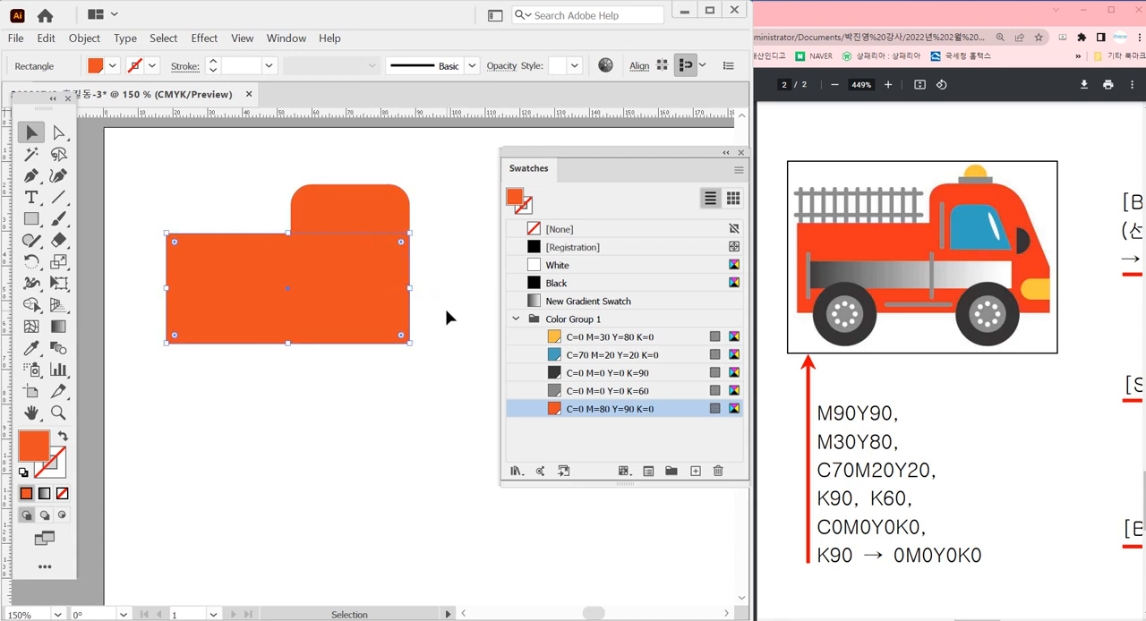
click(449, 317)
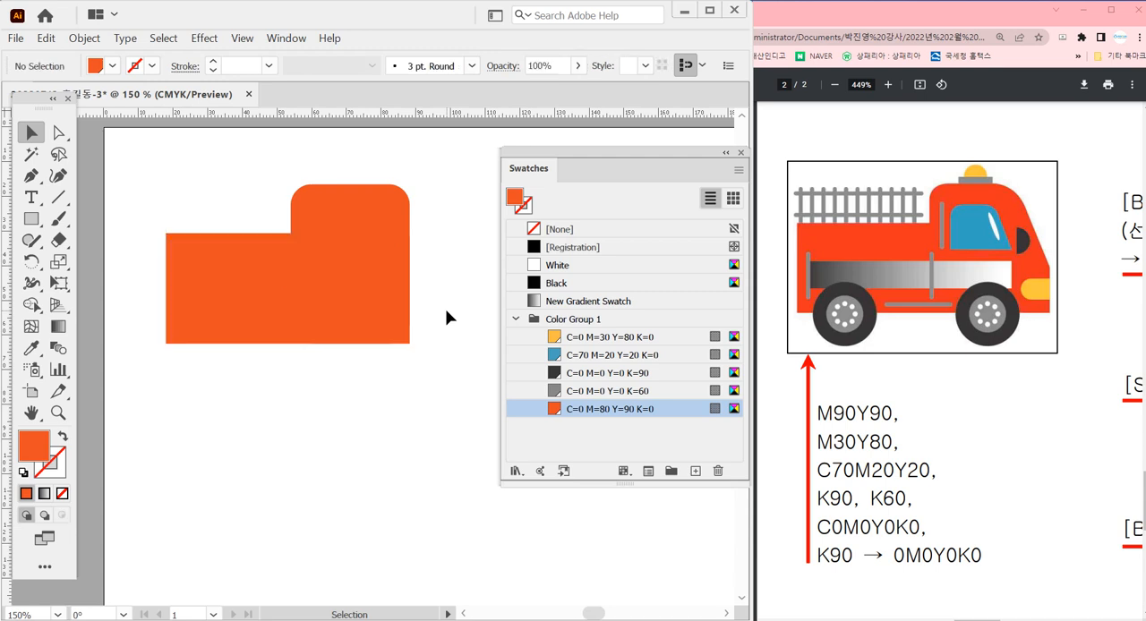
Merge the body and cab rectangles into one shape with Shape Builder
key(ctrl+a)
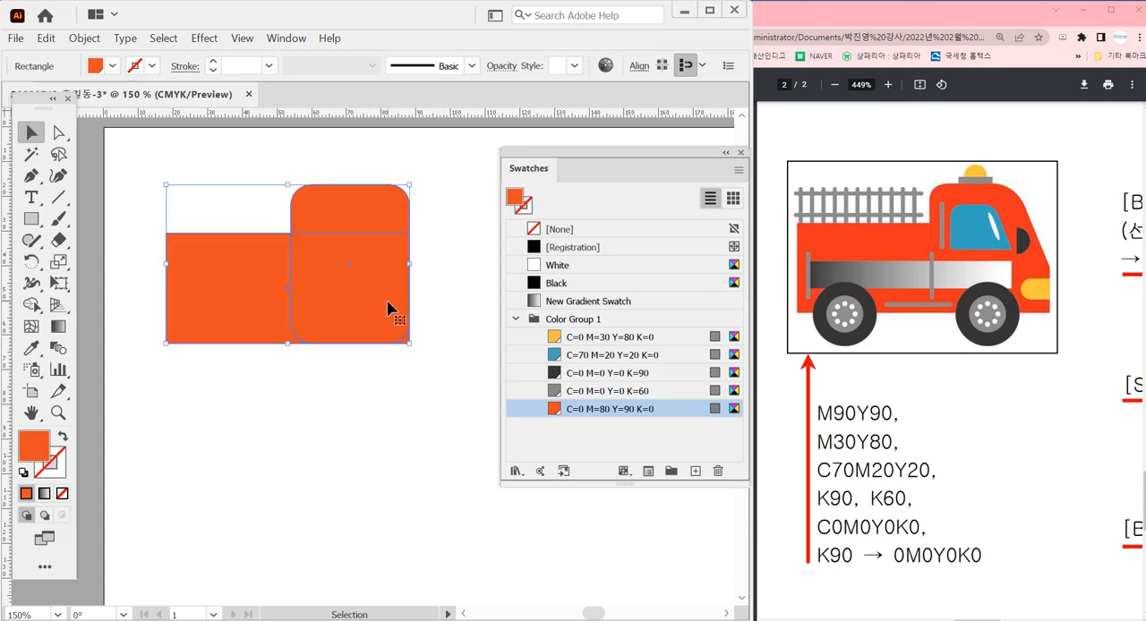
key(shift+m)
drag(348, 211, 260, 285)
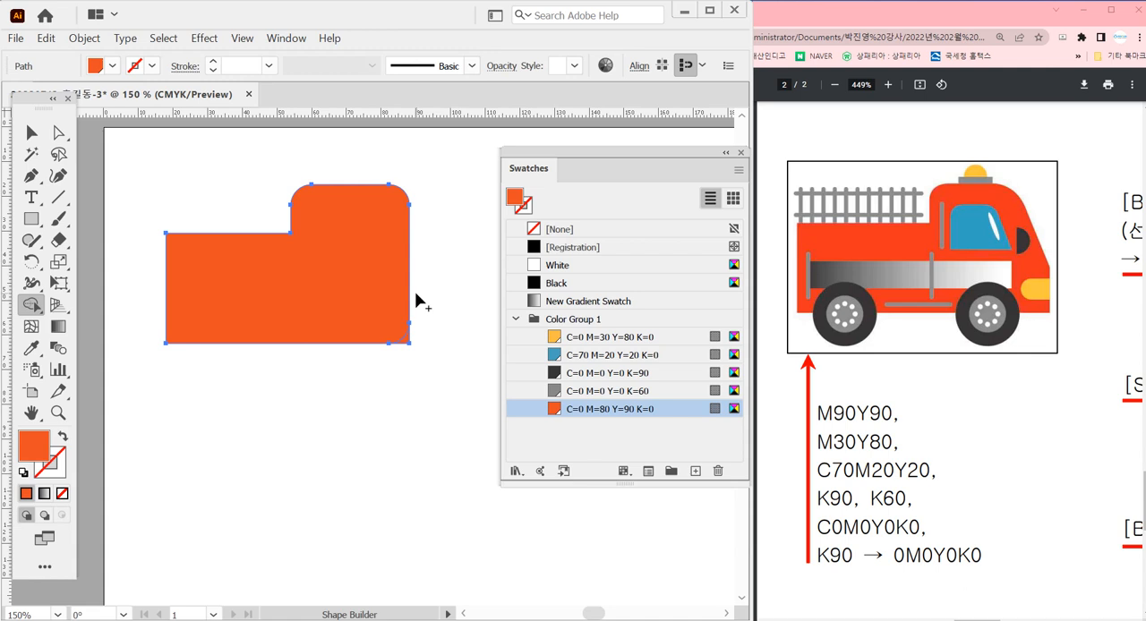
Slant the cab's front by adding an anchor point on its edge, moving the rounded upper corner's anchors about 6 mm inward, and raising the added point
key(p)
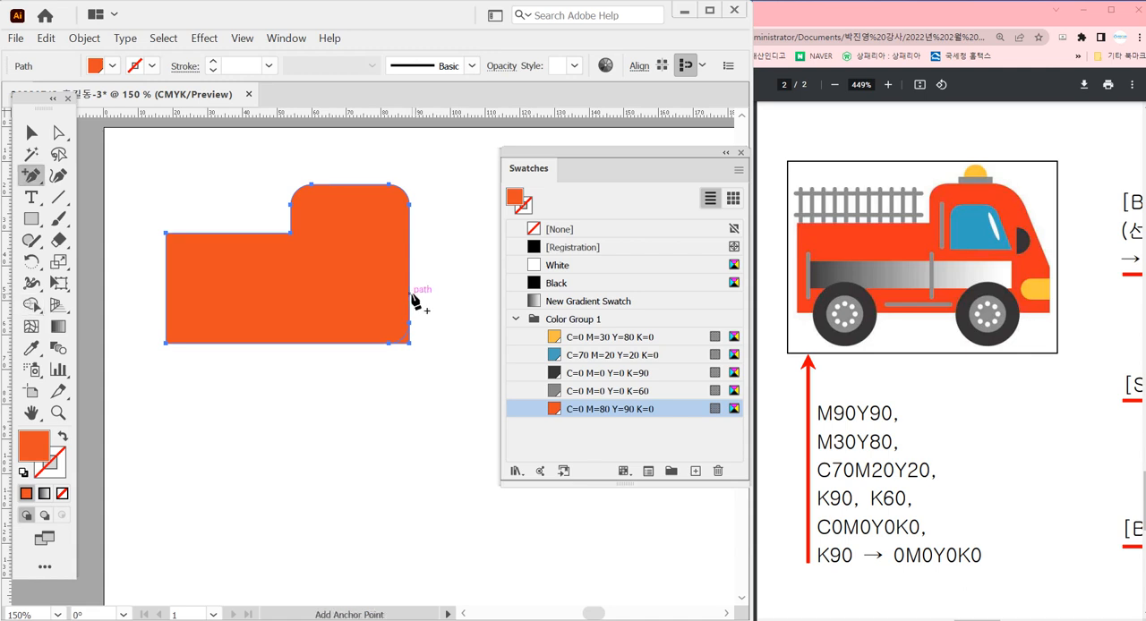
click(410, 293)
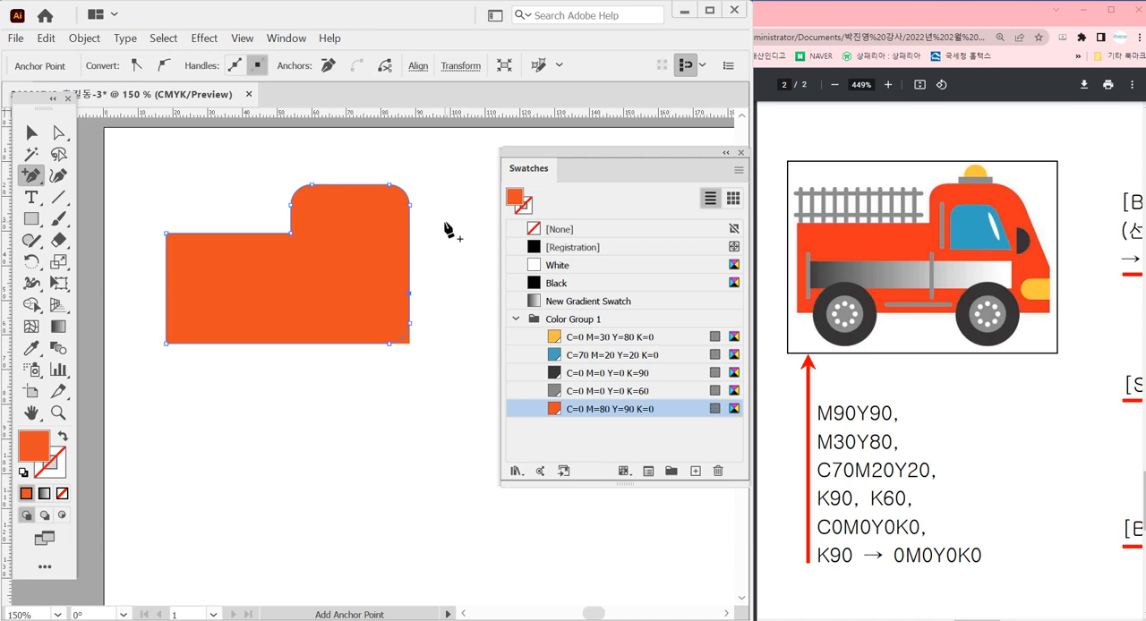
key(a)
drag(439, 171, 374, 226)
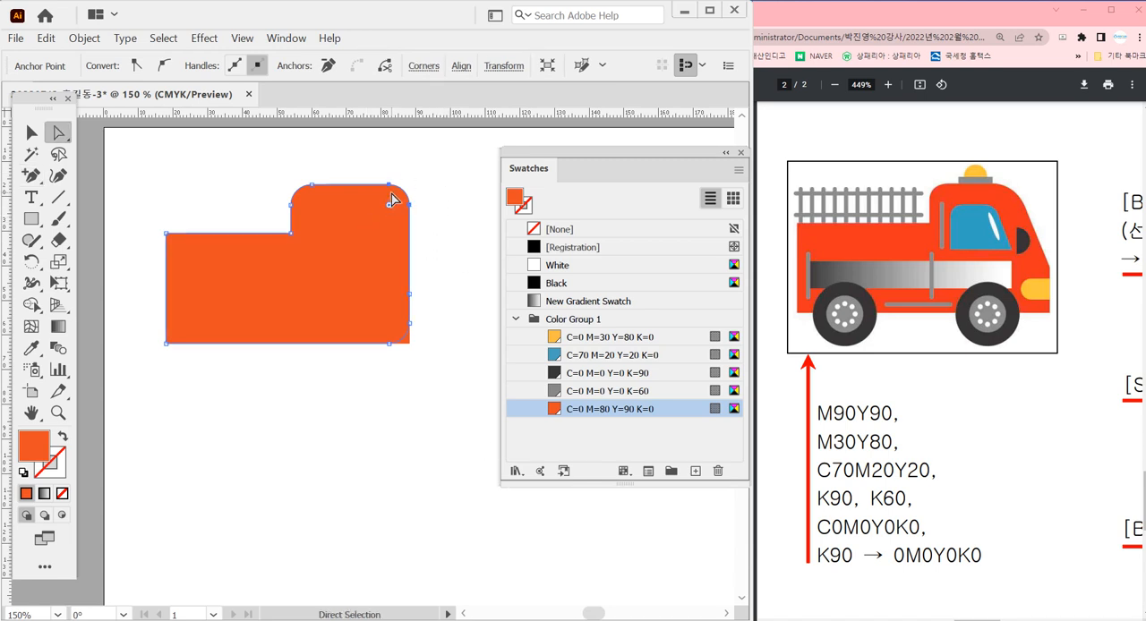
drag(389, 186, 366, 183)
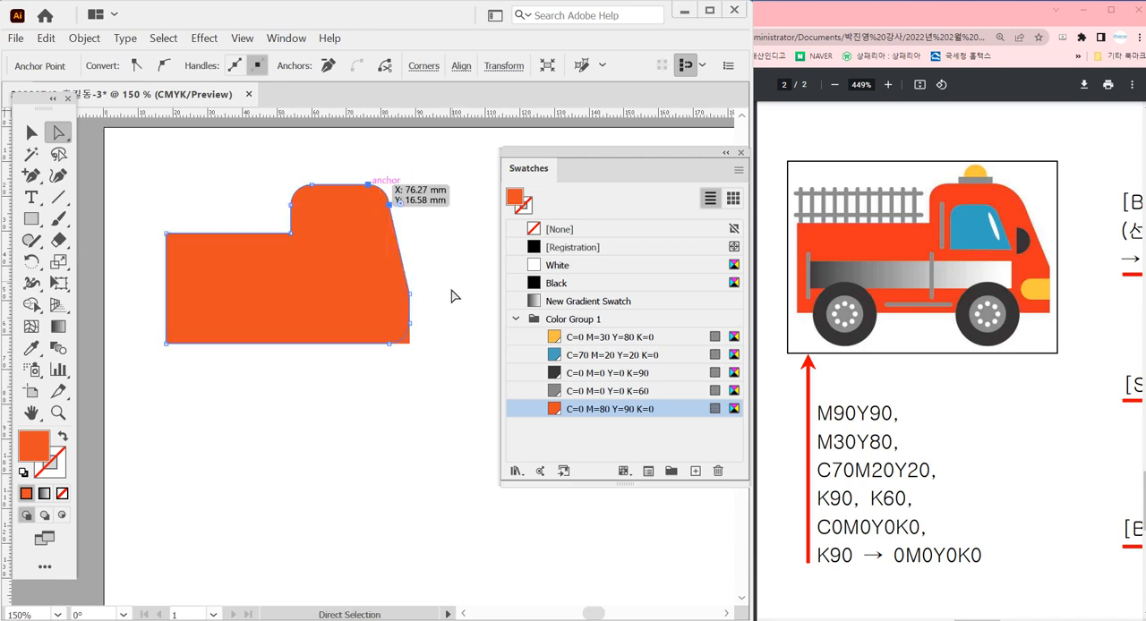
click(455, 299)
mouse_move(410, 294)
mouse_down()
mouse_move(411, 305)
mouse_move(410, 277)
mouse_up()
click(421, 223)
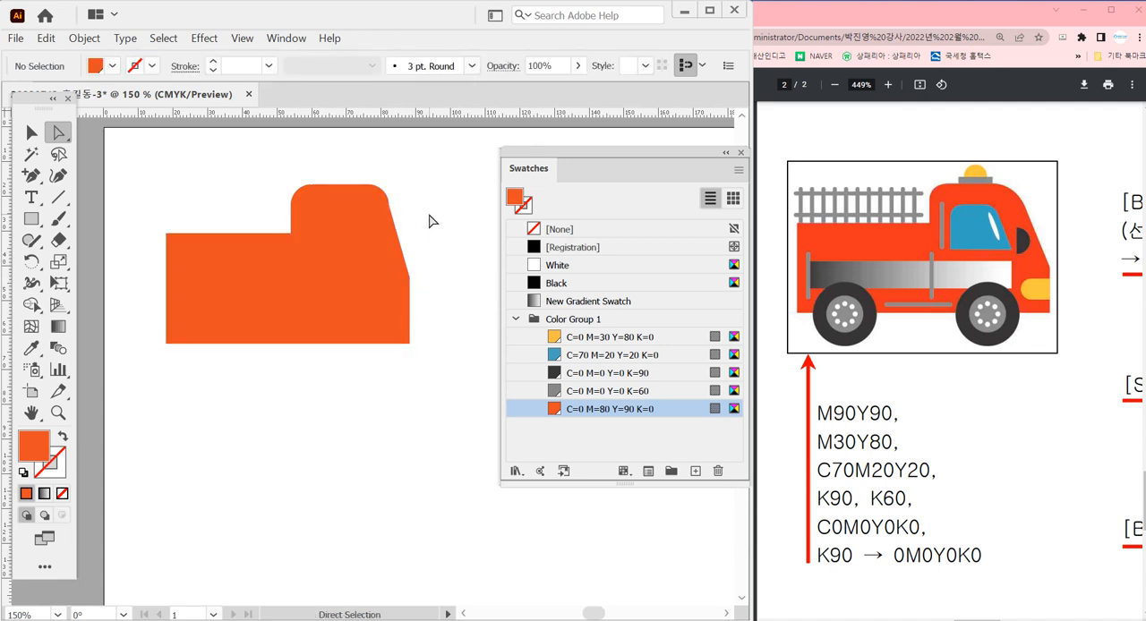
Smooth the cab's upper-right curve by angling the lower anchor's handle in line with the slanted front edge
drag(323, 135, 441, 277)
click(374, 320)
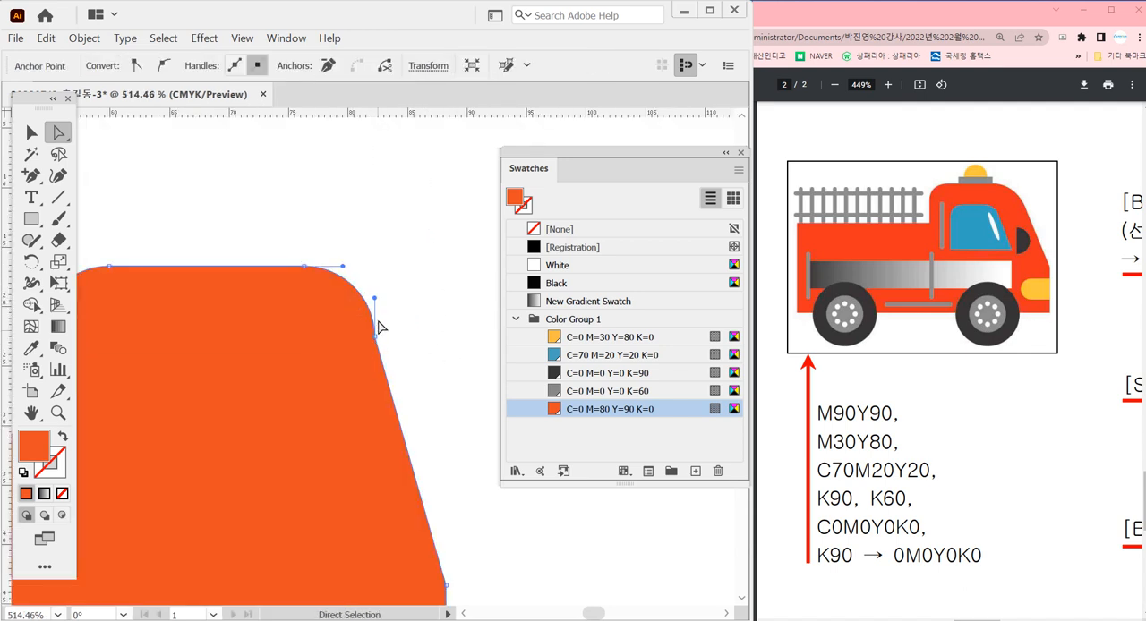
drag(374, 299, 363, 303)
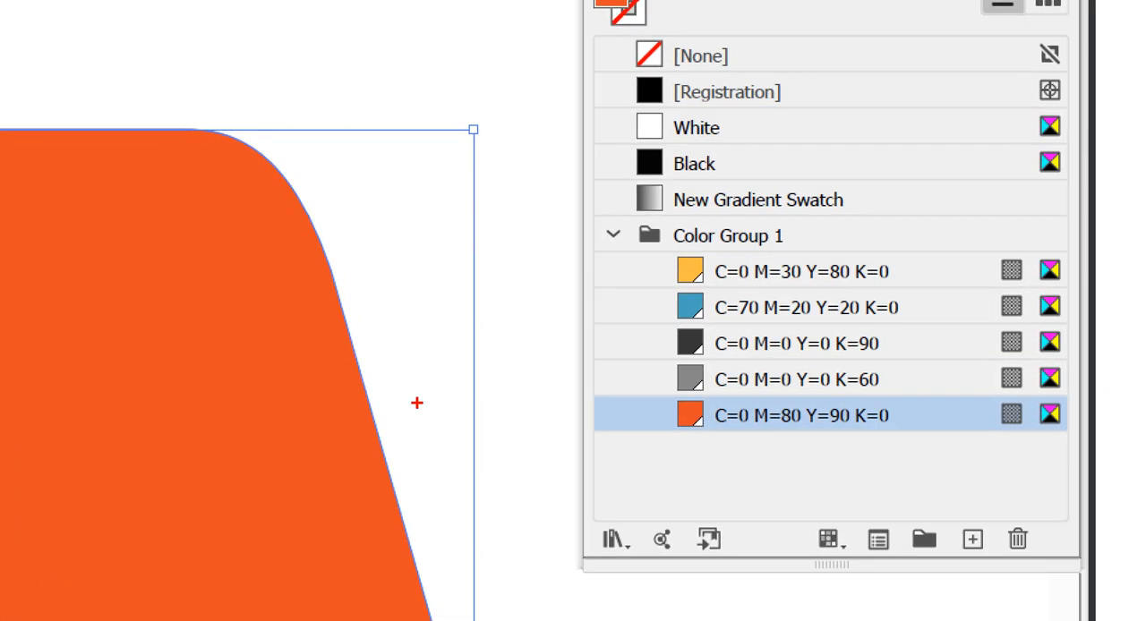
mouse_move(416, 457)
mouse_down()
mouse_move(324, 224)
mouse_move(368, 233)
mouse_move(356, 225)
mouse_move(357, 252)
mouse_move(314, 170)
mouse_up()
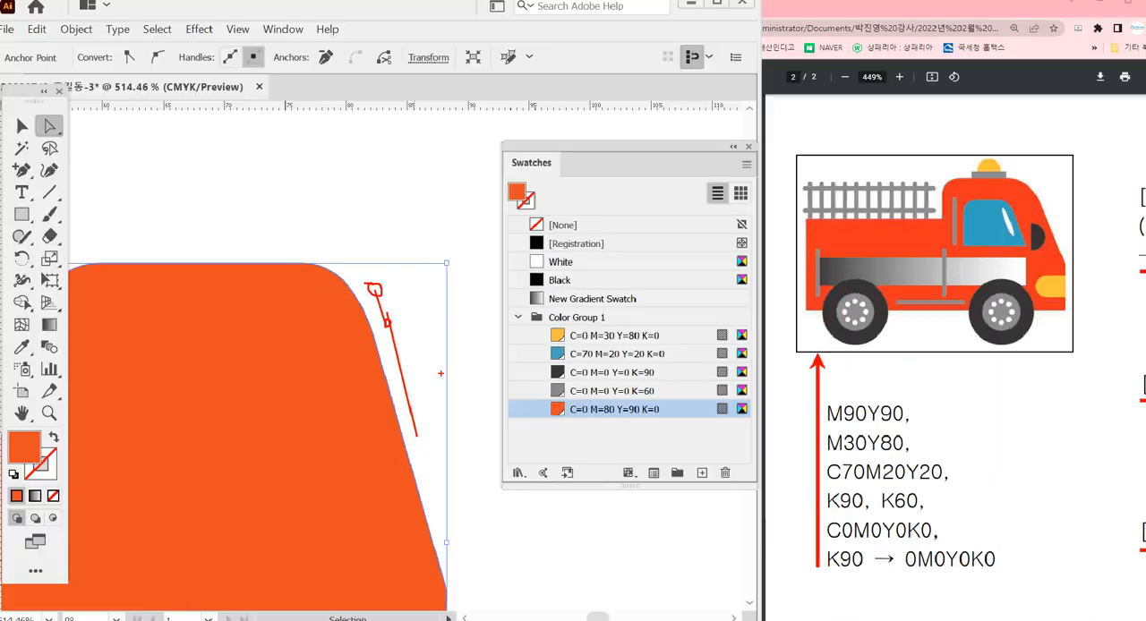
key(Escape)
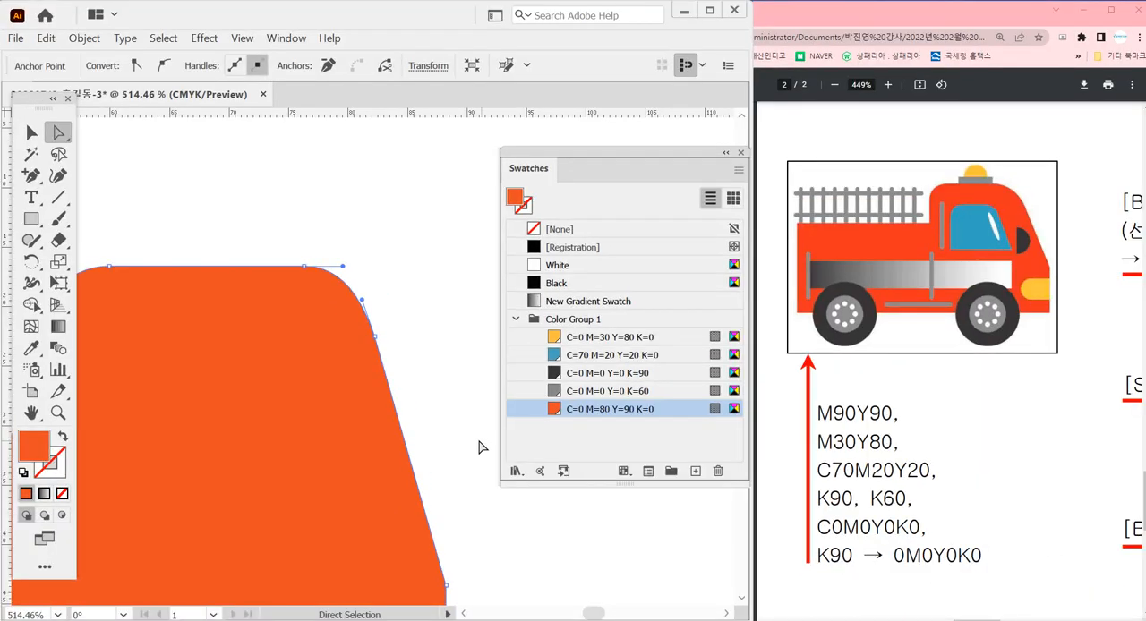
ctrl+click(434, 403)
ctrl+alt+click(352, 404)
ctrl+alt+click(352, 404)
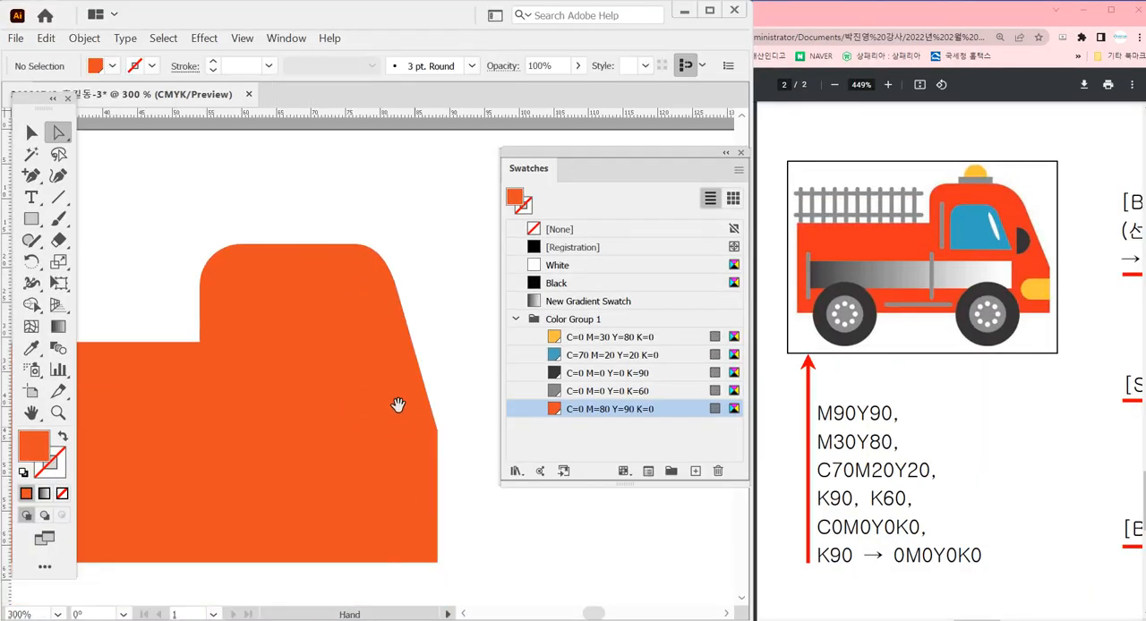
drag(398, 405, 435, 322)
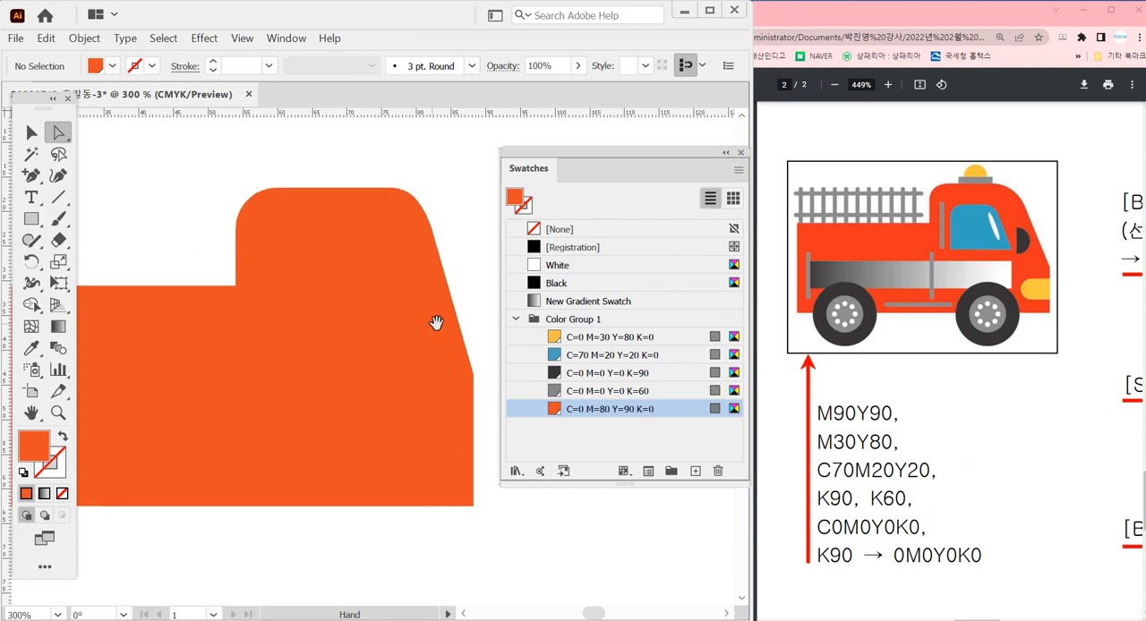
Shift the anchor at the end of the cab's flat roof about 2 mm inward to soften the front curve
click(390, 190)
drag(391, 190, 378, 190)
click(393, 163)
ctrl+alt+click(406, 383)
ctrl+alt+click(406, 382)
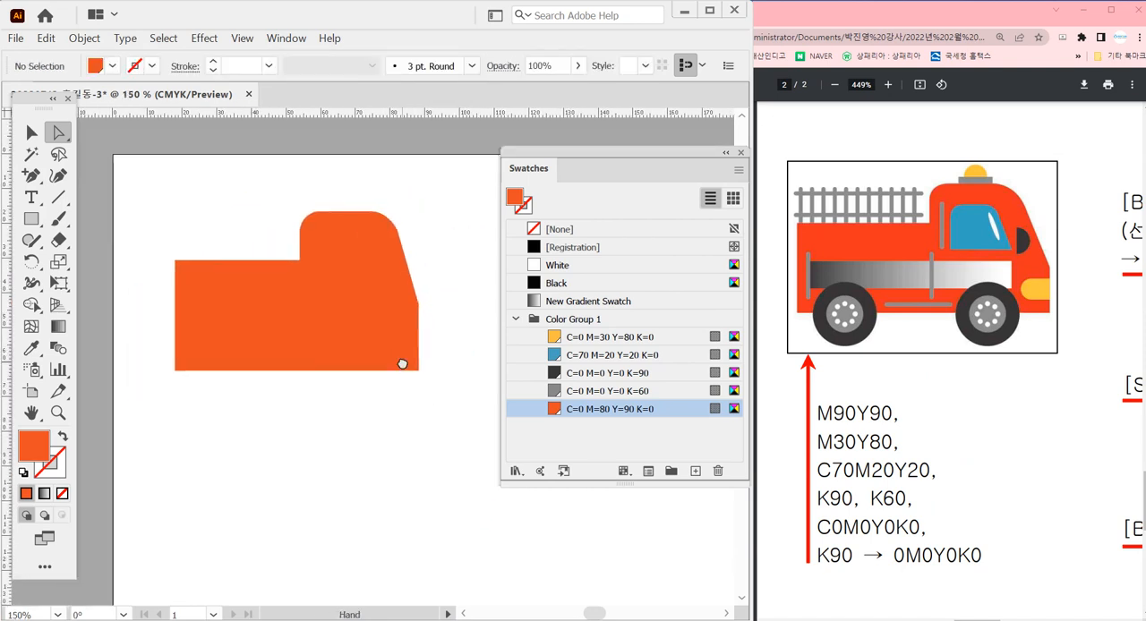
drag(412, 426, 433, 409)
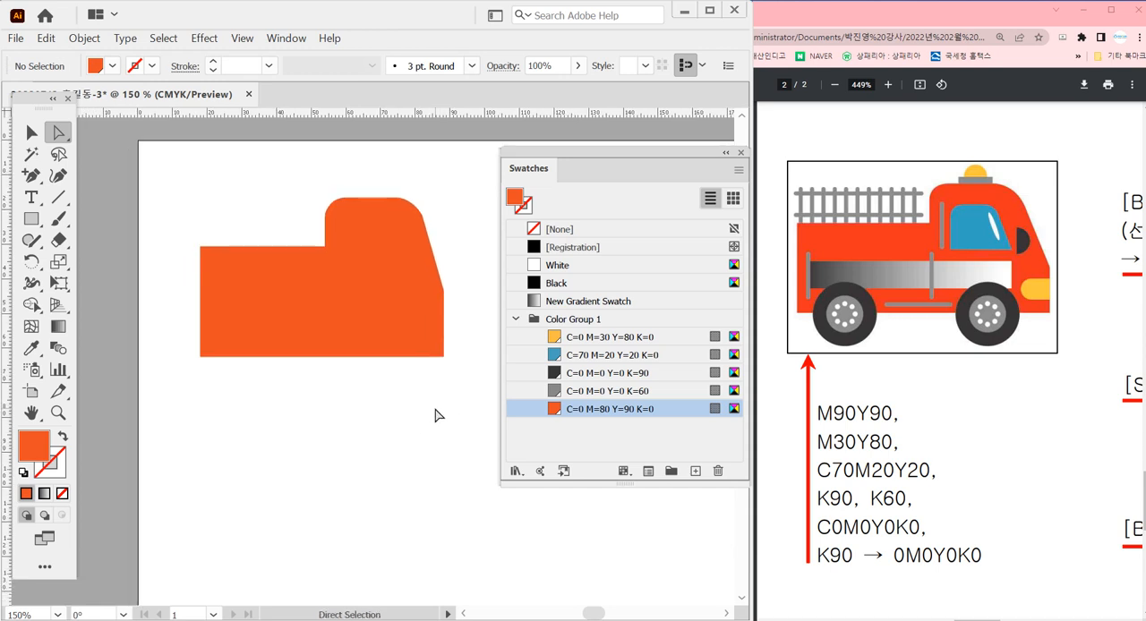
Merge the leftover lower-right corner piece into the truck body with Shape Builder
key(v)
drag(211, 194, 533, 524)
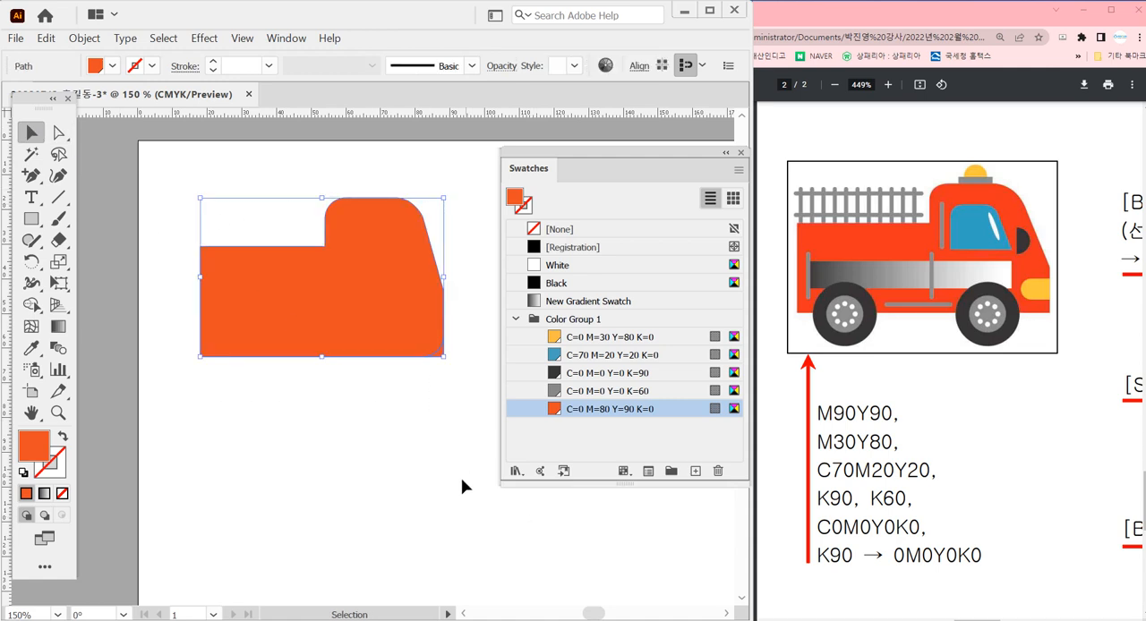
key(shift+m)
scroll(448, 369, up, 5)
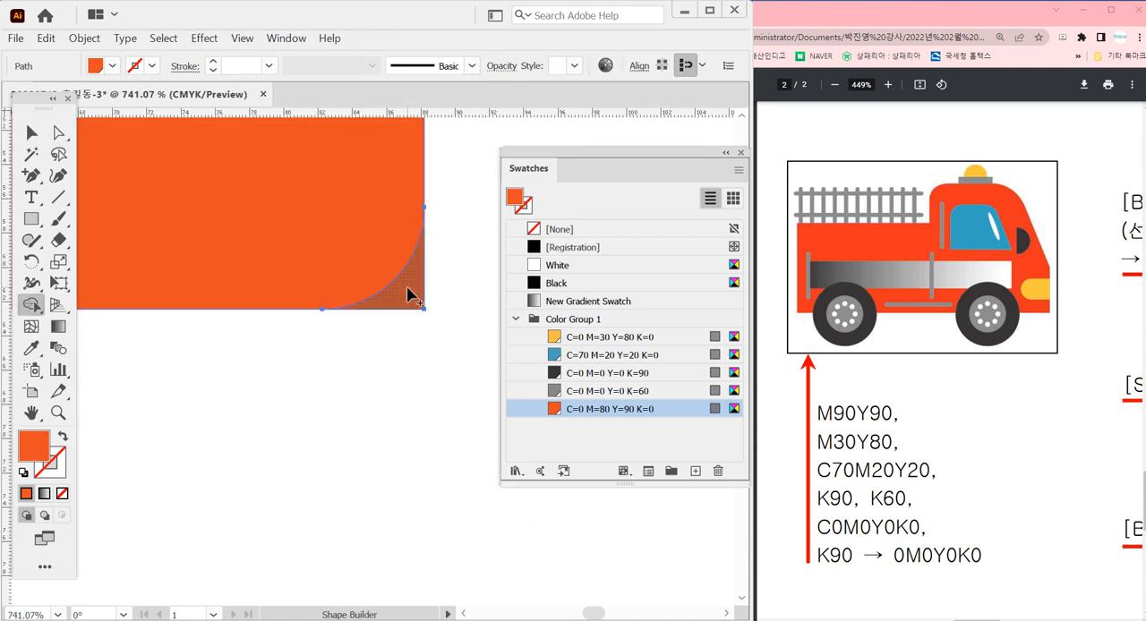
scroll(381, 358, down, 5)
drag(346, 431, 391, 424)
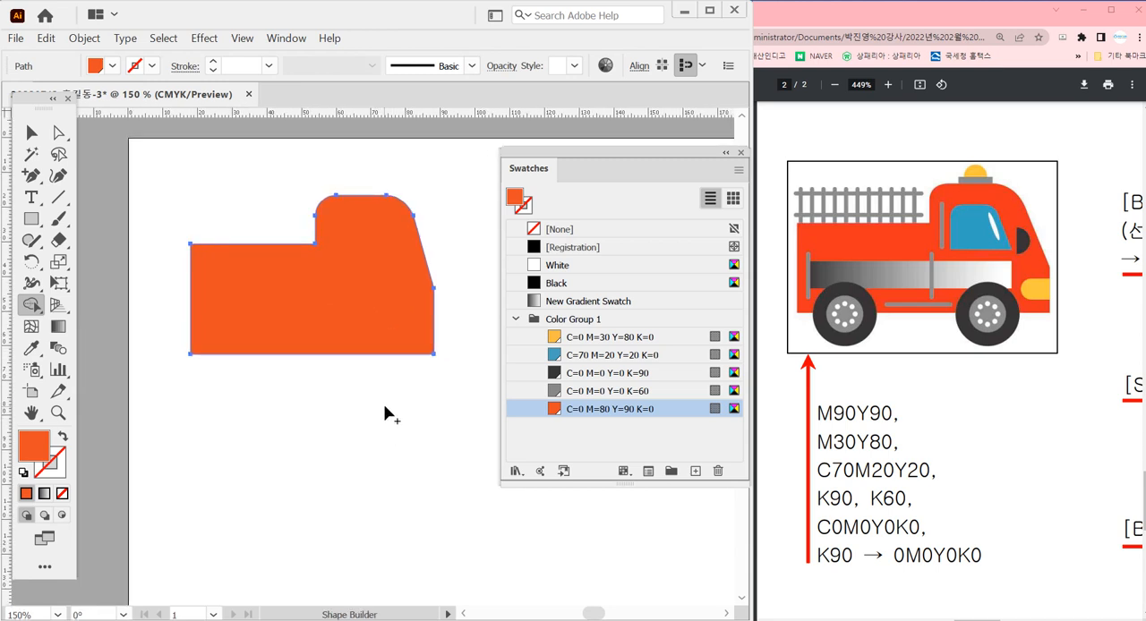
ctrl+click(388, 409)
drag(399, 404, 388, 392)
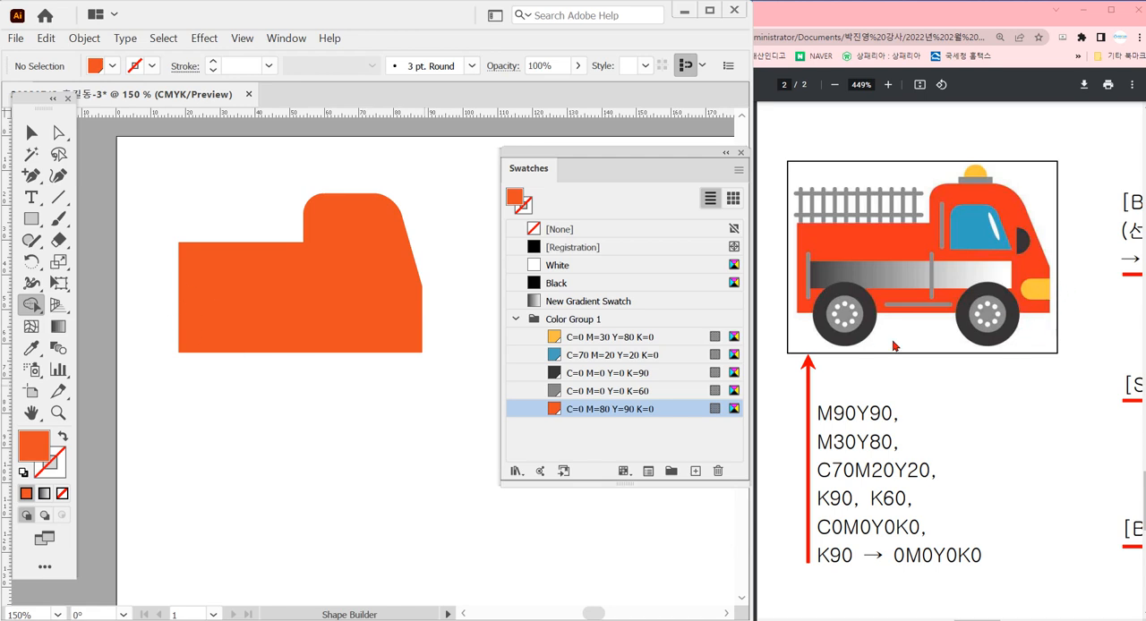
Draw a rounded rectangle headlight about 24 × 10 mm across the truck's front edge and fill it with C=0 M=30 Y=80 K=0
drag(32, 219, 133, 242)
drag(382, 304, 466, 338)
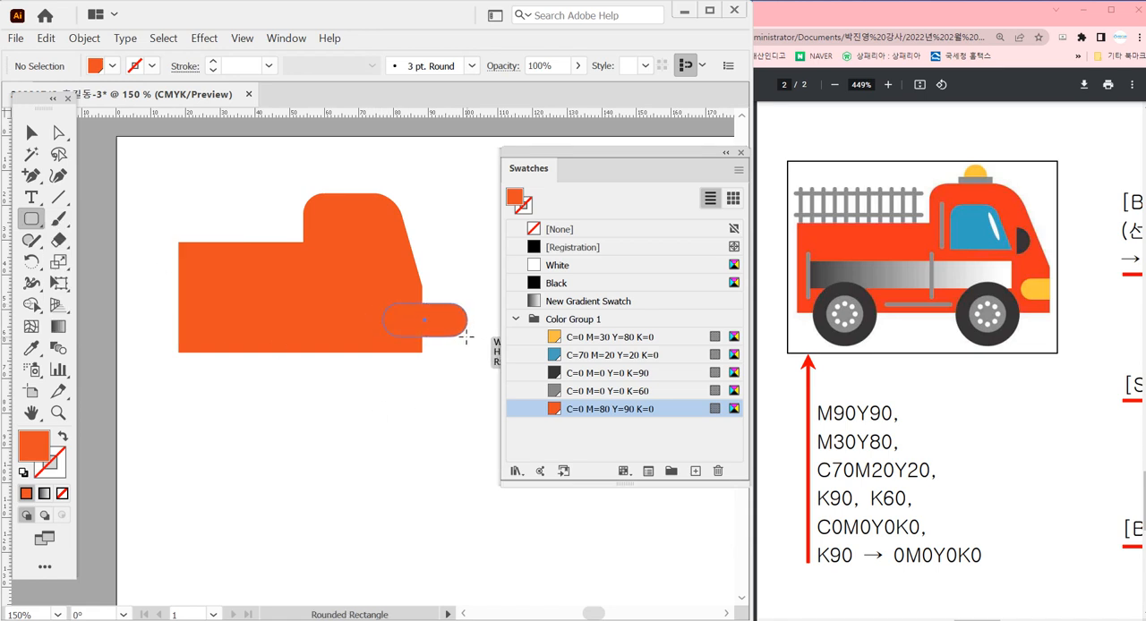
drag(467, 337, 466, 337)
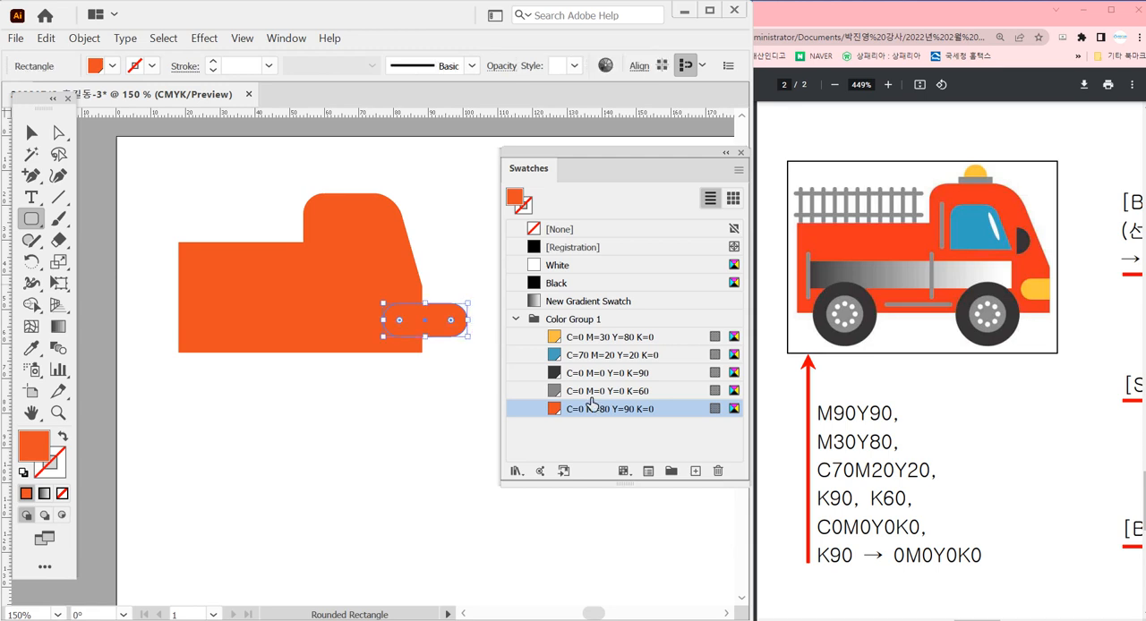
click(596, 337)
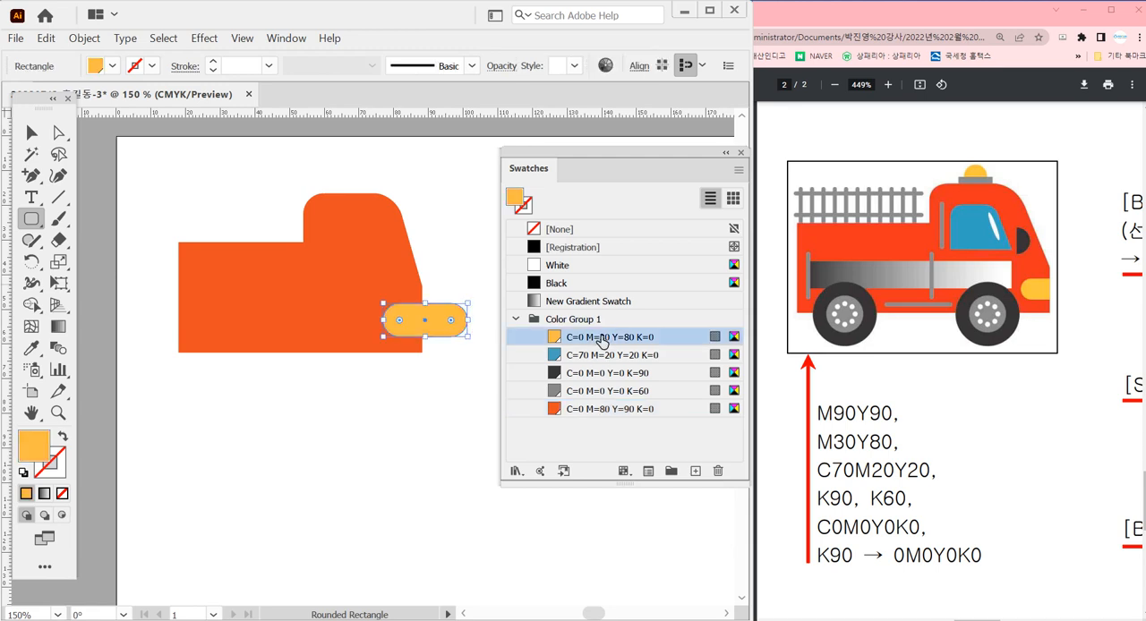
Select the truck body with the headlight and split off the headlight's overhanging part with Shape Builder
ctrl+click(442, 392)
key(v)
drag(320, 224, 462, 429)
drag(429, 468, 384, 458)
drag(435, 364, 426, 359)
ctrl+alt+click(396, 393)
ctrl+alt+click(397, 393)
ctrl+alt+click(396, 393)
drag(334, 377, 424, 259)
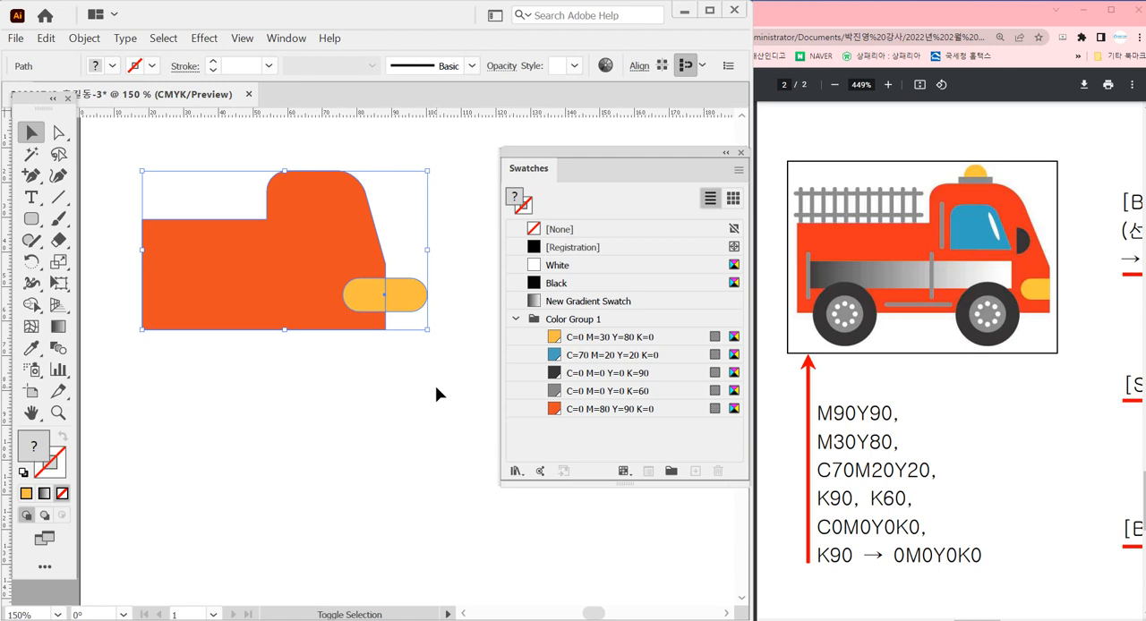
key(shift+m)
click(411, 302)
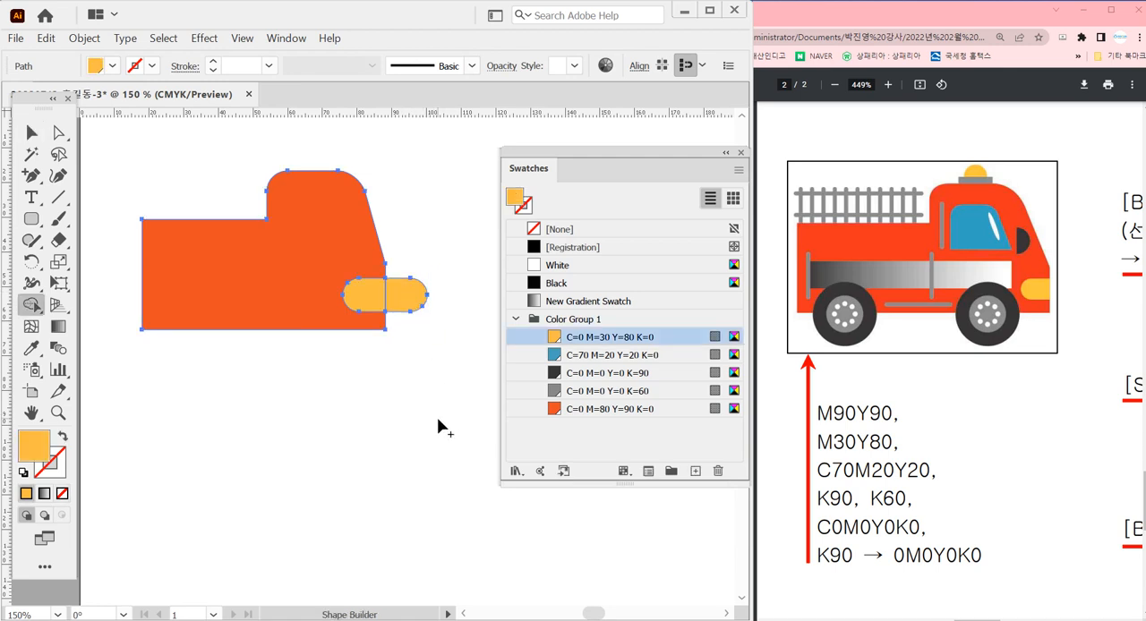
Delete the headlight piece that sticks out beyond the truck's front edge
key(a)
click(426, 401)
click(405, 304)
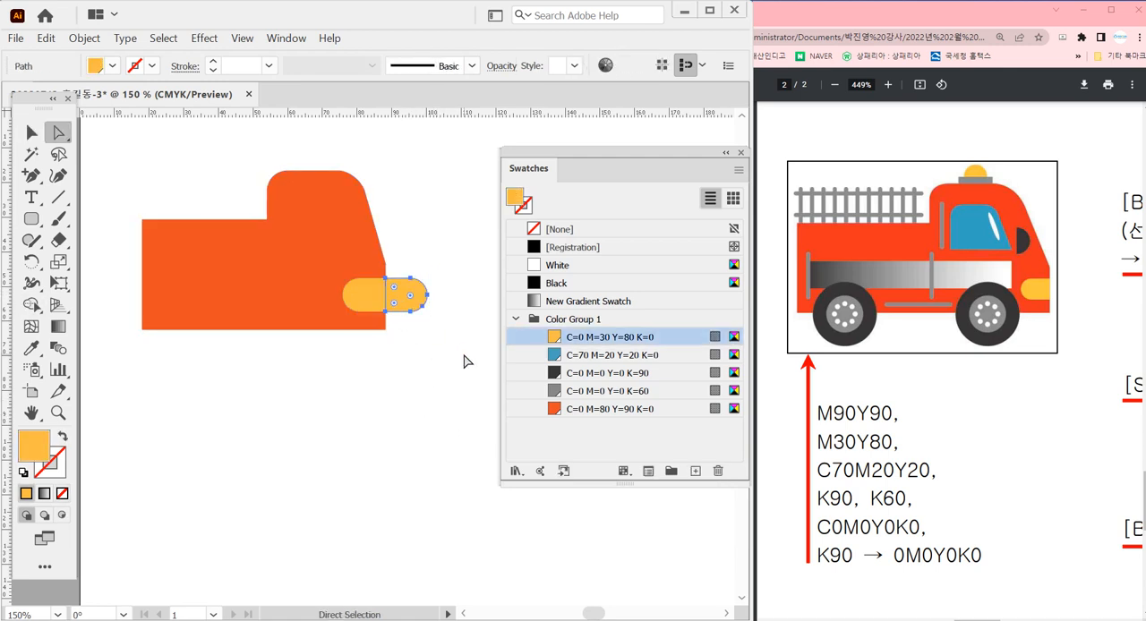
key(Delete)
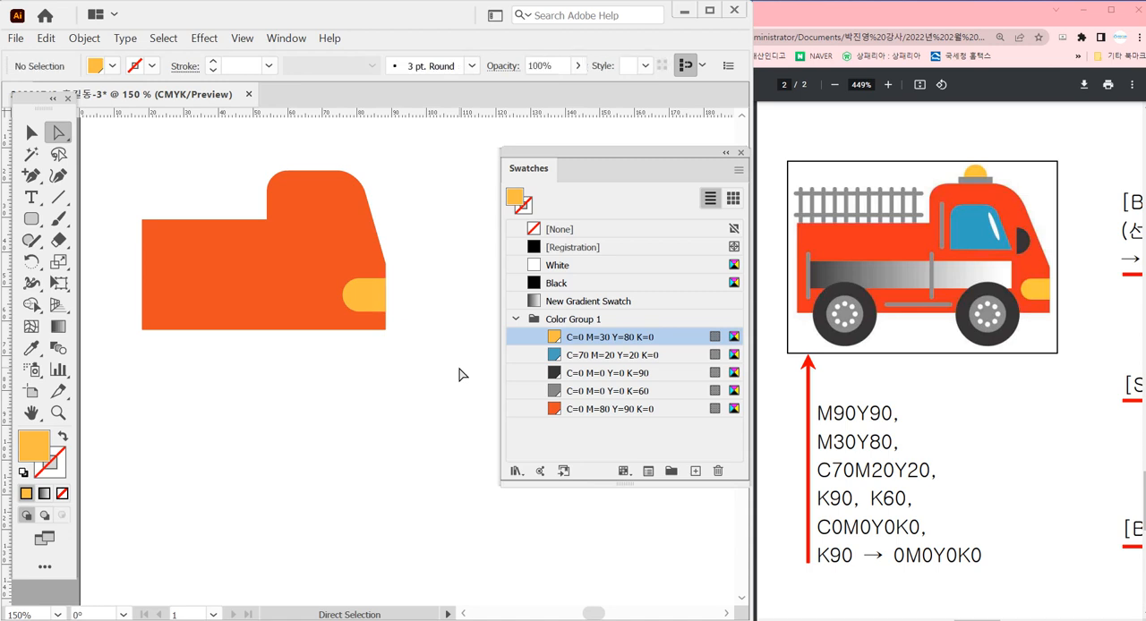
Draw a rounded rectangle in front of the truck and adjust it to about 20 × 38 mm with tighter corners
drag(459, 375, 411, 364)
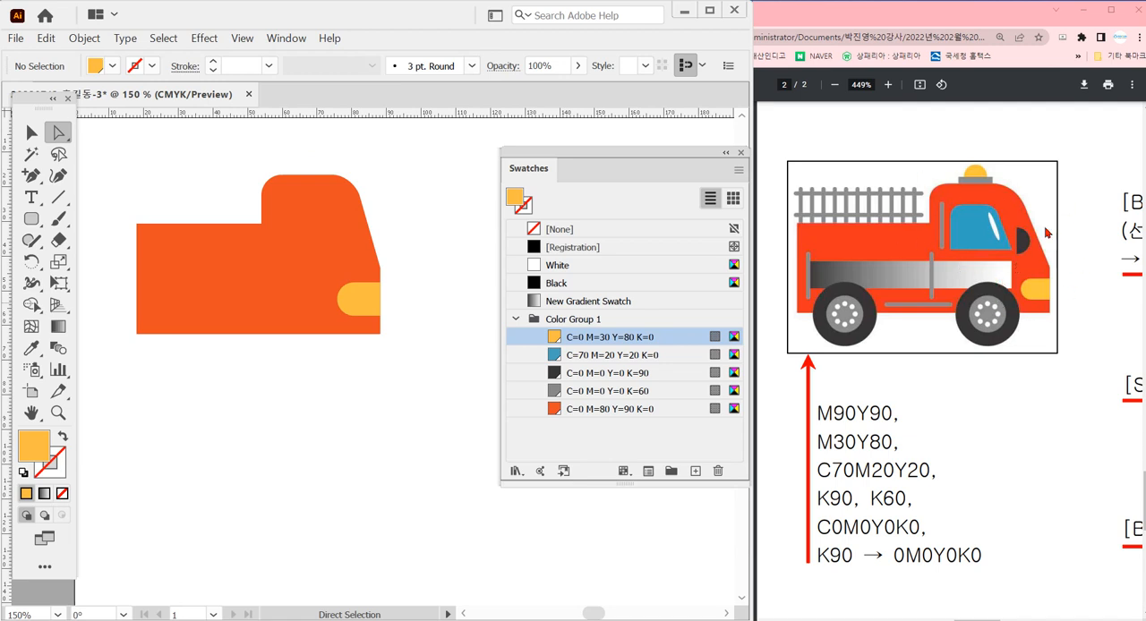
key(ctrl+equal)
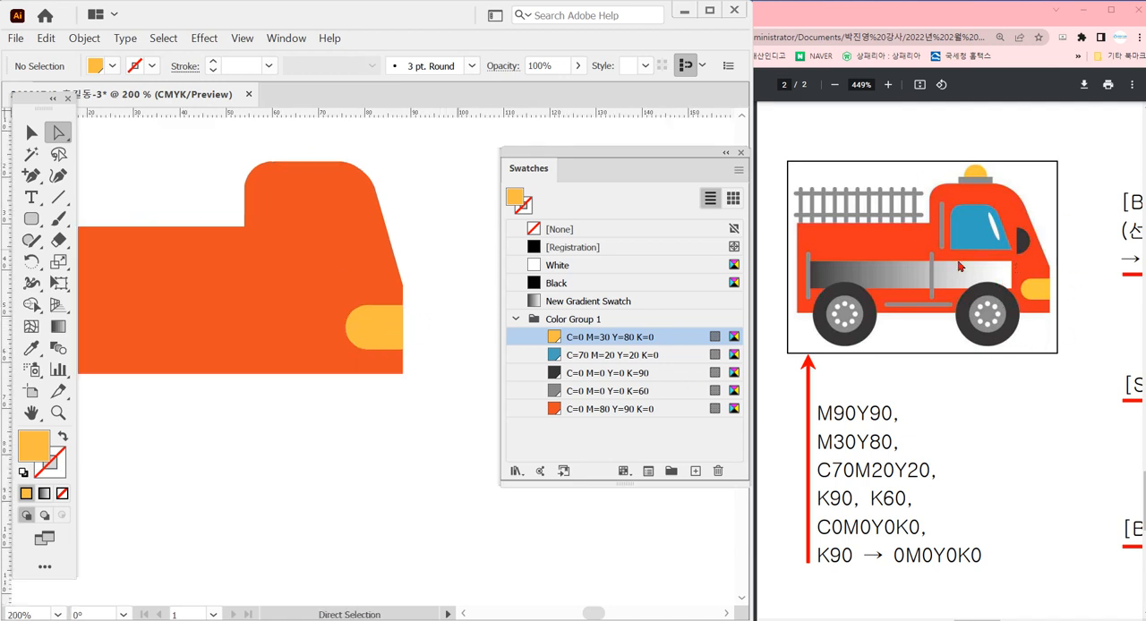
drag(441, 301, 378, 284)
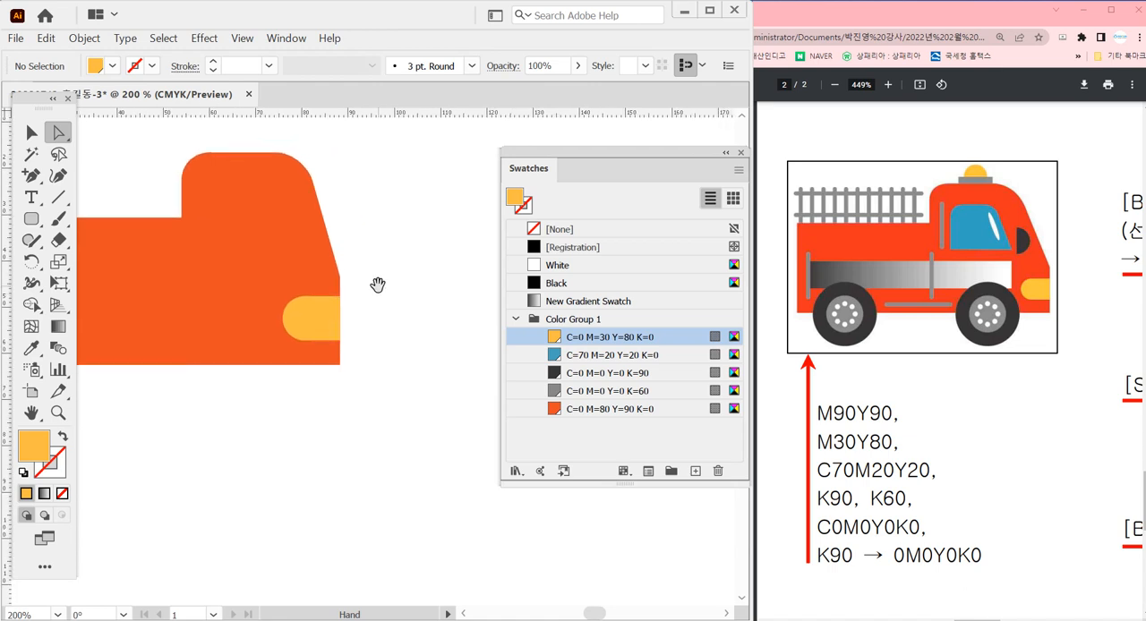
click(35, 223)
drag(371, 176, 501, 351)
mouse_move(399, 215)
mouse_down()
mouse_move(407, 208)
mouse_move(397, 203)
mouse_up()
drag(426, 268, 351, 258)
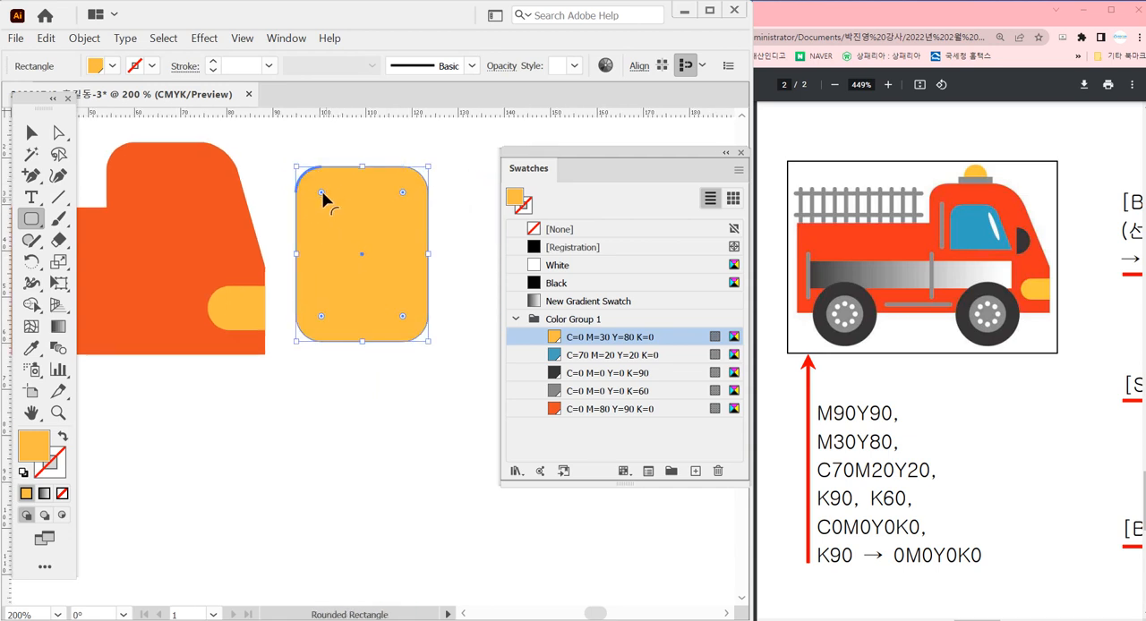
drag(322, 193, 312, 186)
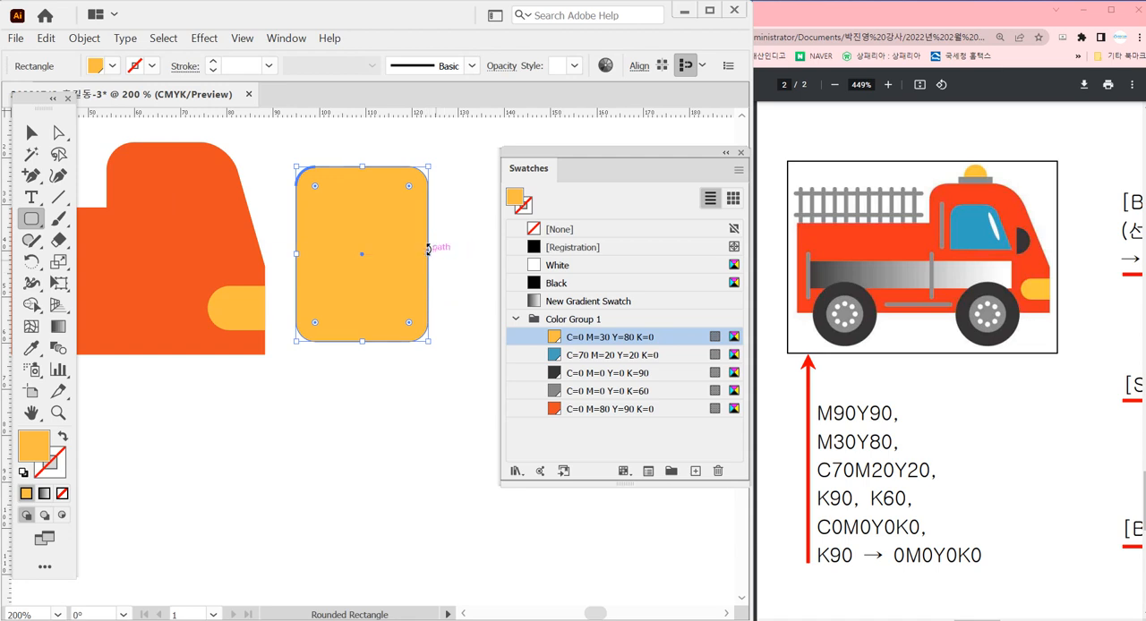
drag(428, 255, 391, 256)
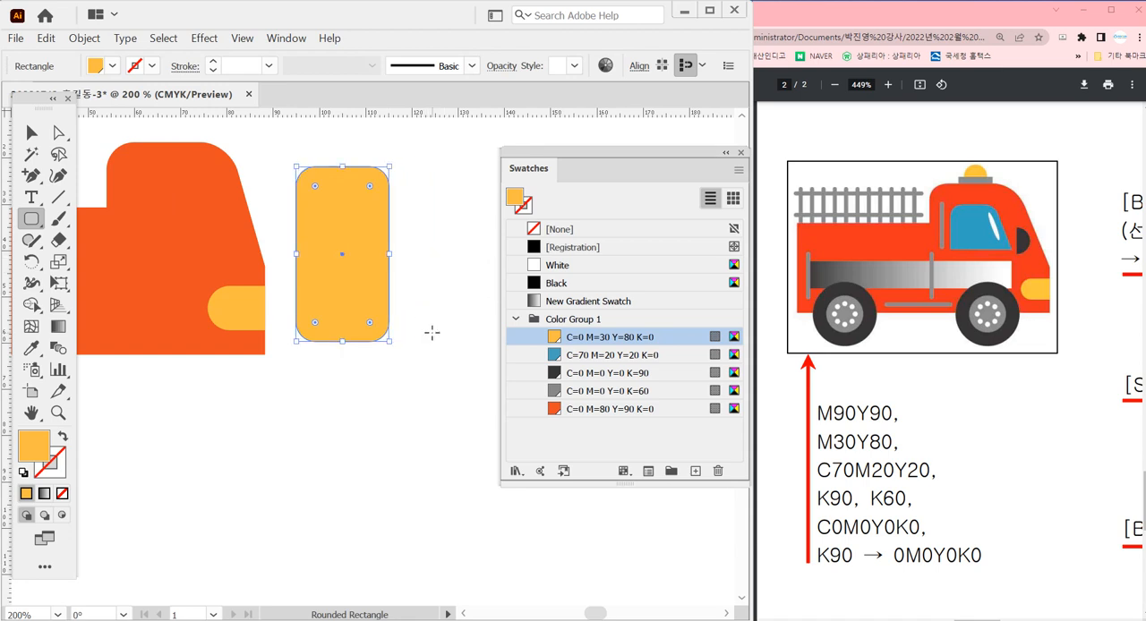
Draw a plain rectangle about 58 × 36 mm covering the lower half of the yellow rounded rectangle
key(m)
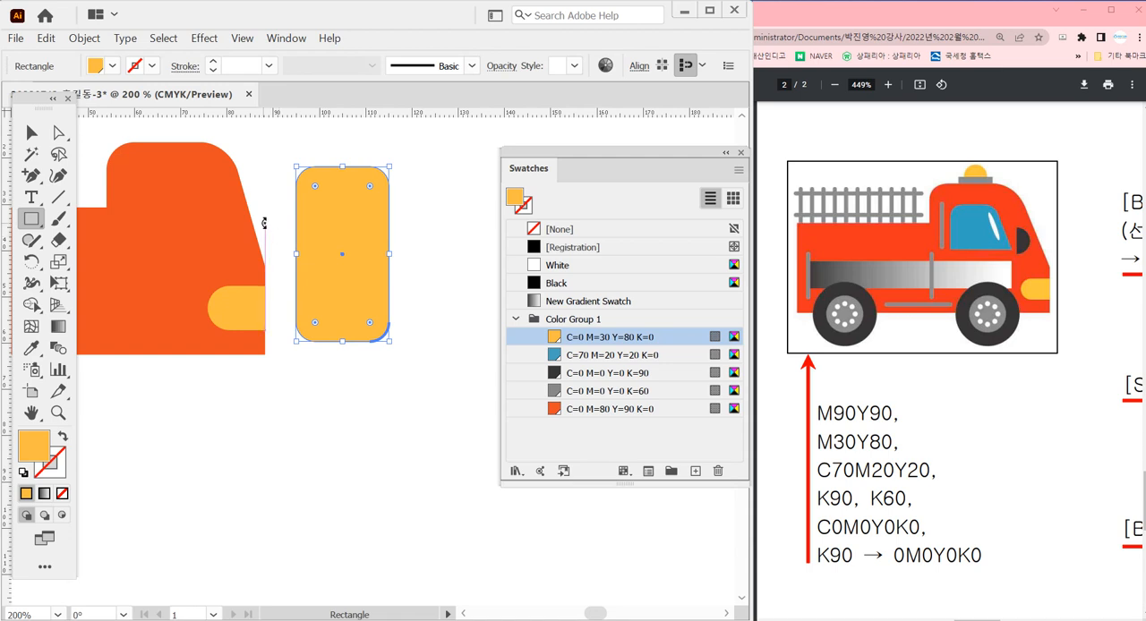
click(317, 397)
click(341, 230)
key(ctrl+shift+a)
mouse_move(457, 256)
mouse_down()
mouse_move(340, 256)
mouse_move(188, 419)
mouse_up()
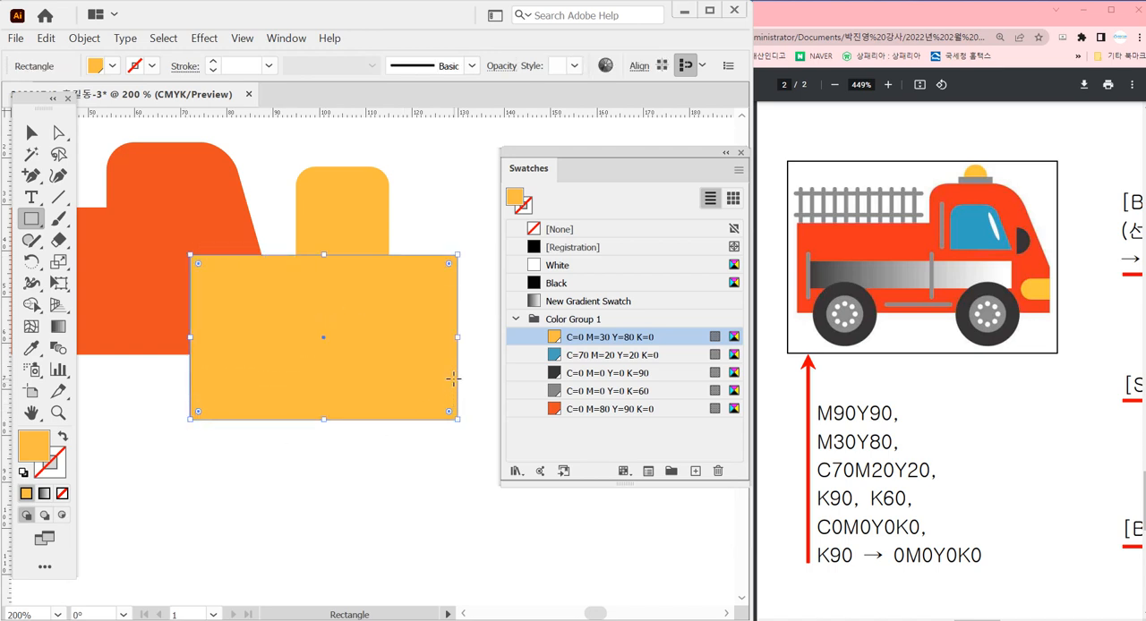
Move the rectangle up about 3 mm and subtract it from the yellow rounded rectangle with Minus Front
key(ctrl+shift+a)
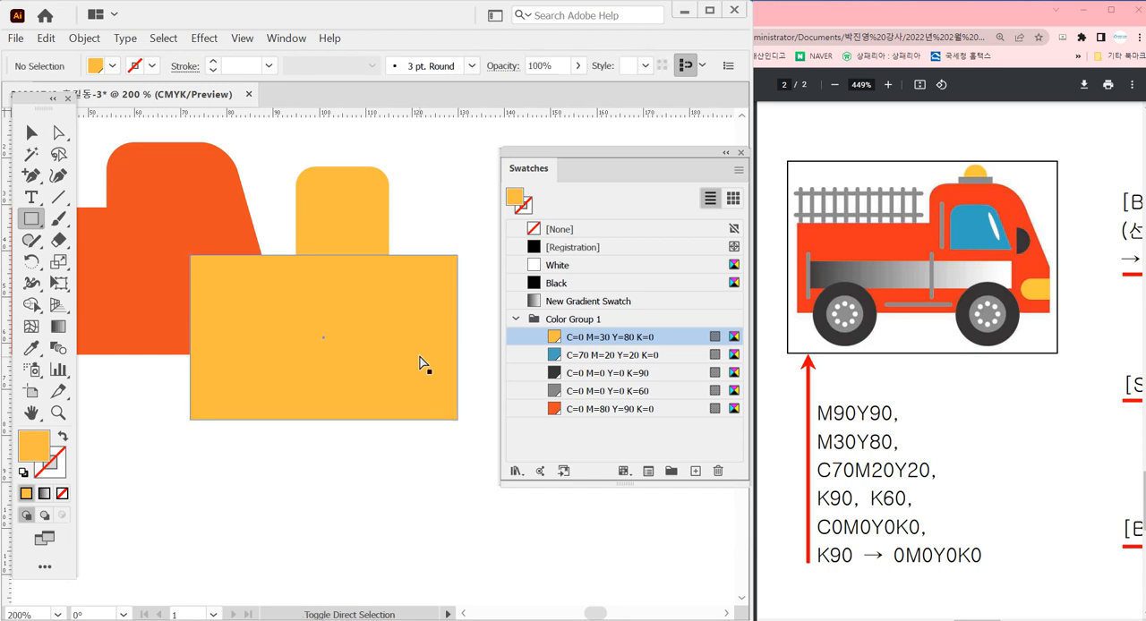
drag(417, 365, 414, 350)
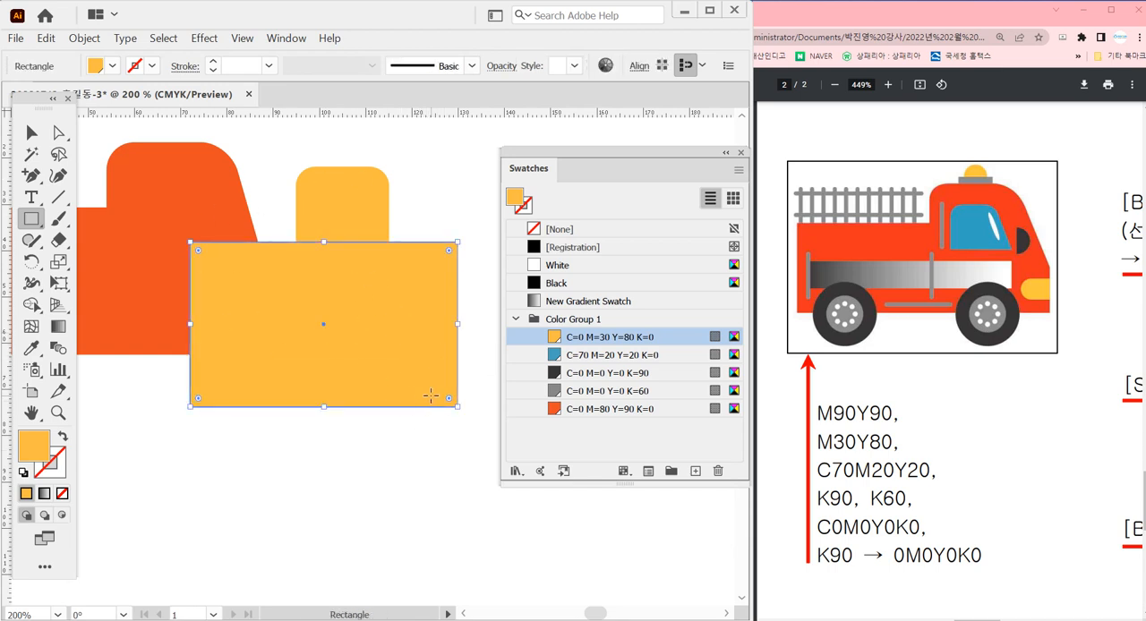
key(ctrl)
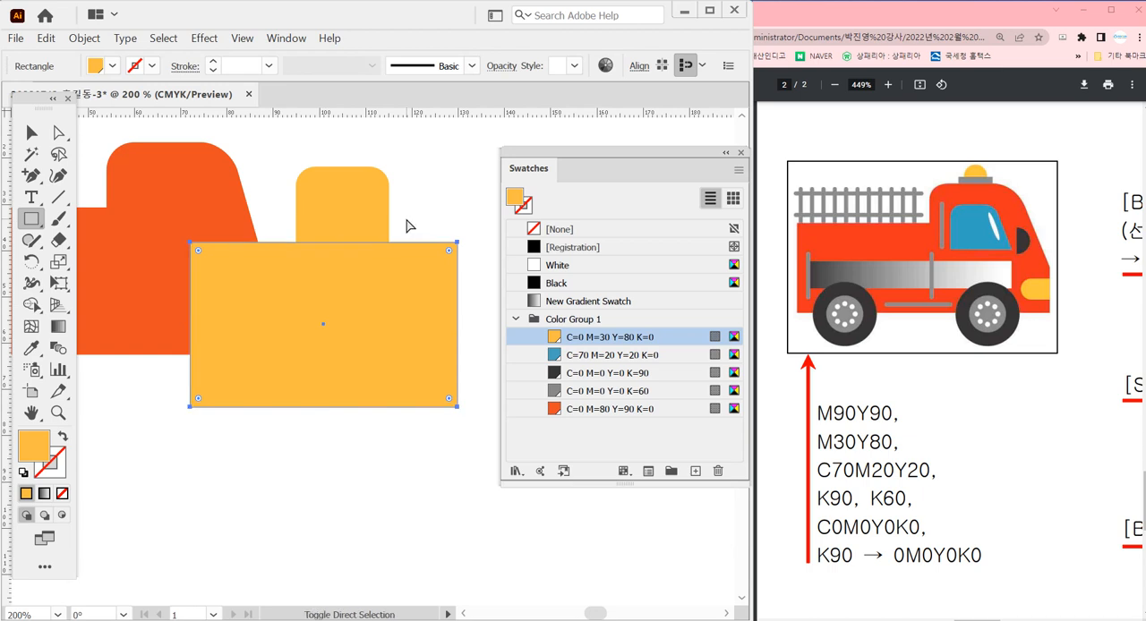
key(ctrl)
ctrl+shift+click(358, 223)
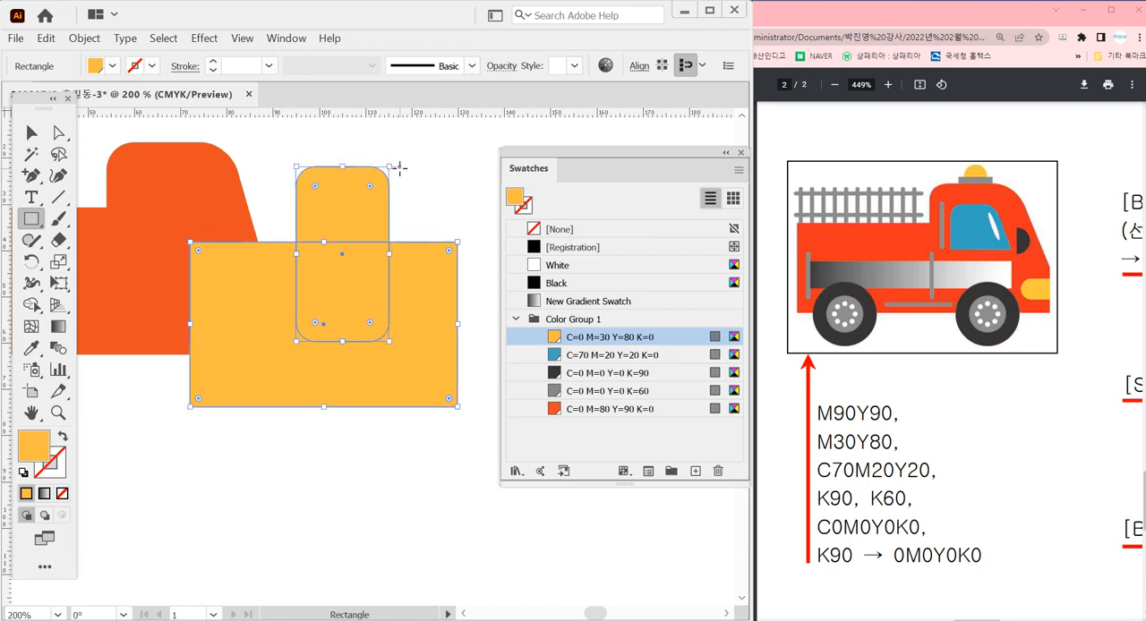
key(ctrl)
key(ctrl+shift+F9)
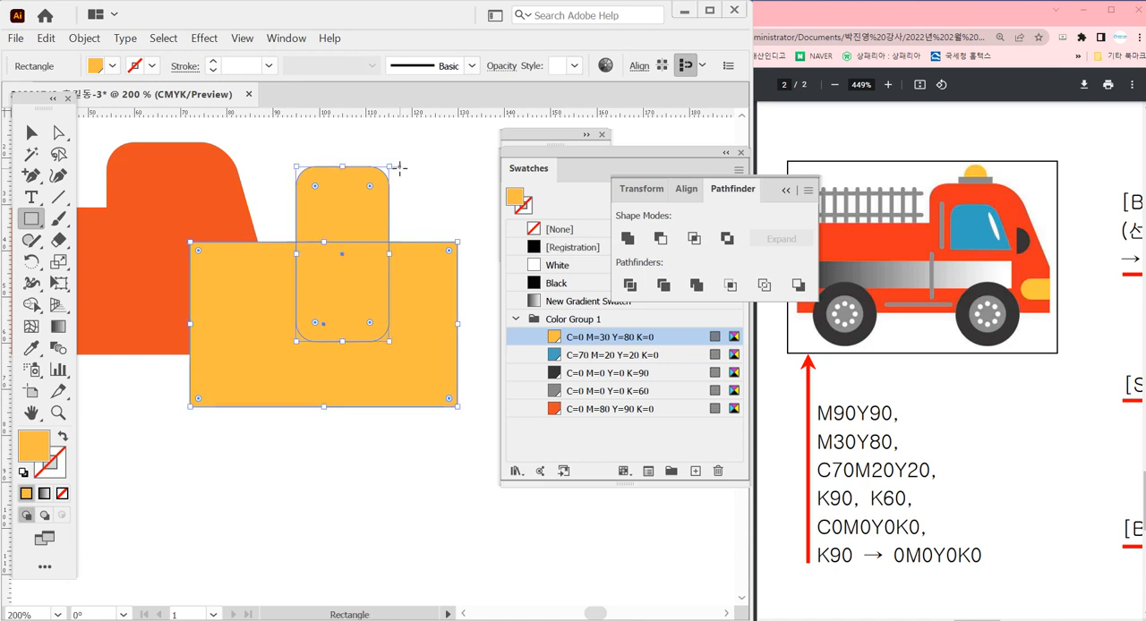
click(663, 240)
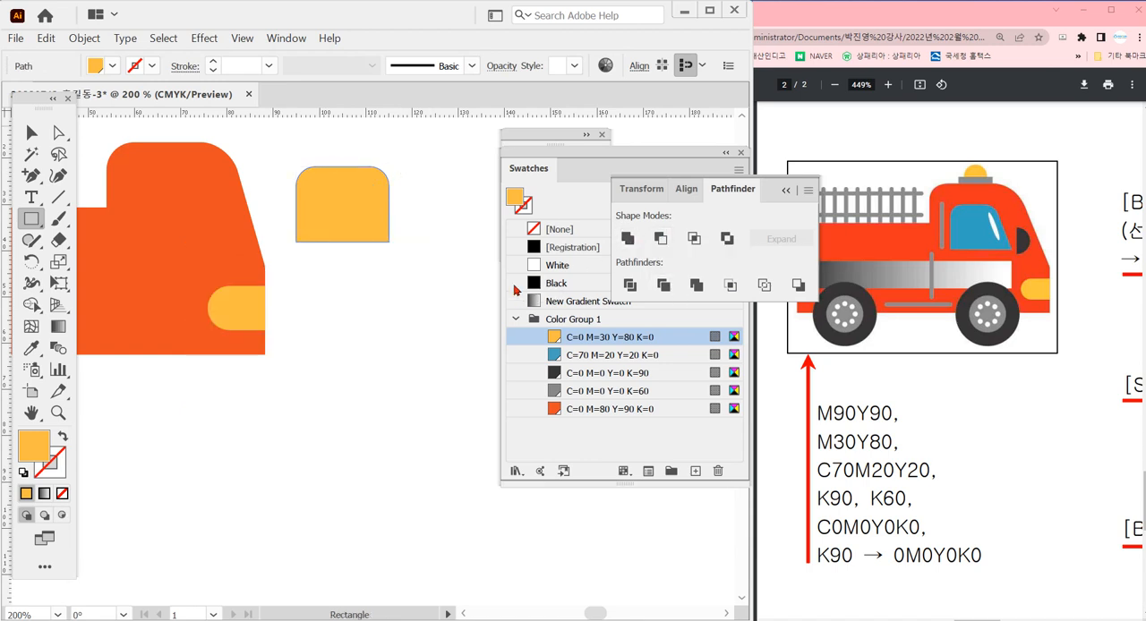
Slant the yellow shape's front edge by moving its two upper front corner anchors about 4 mm inward
key(a)
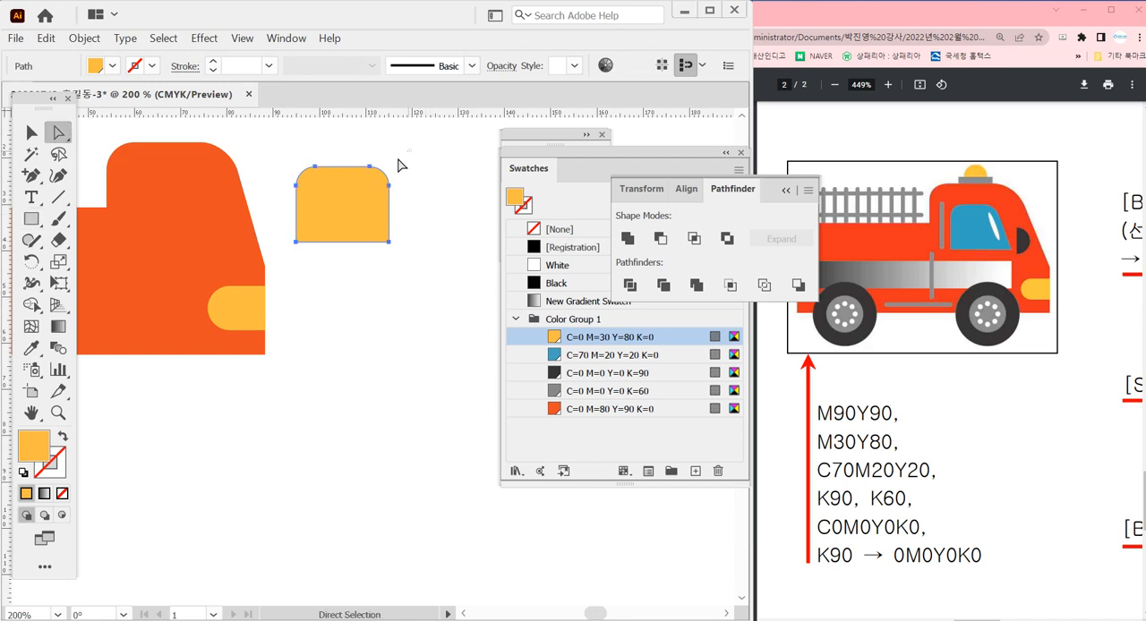
click(347, 204)
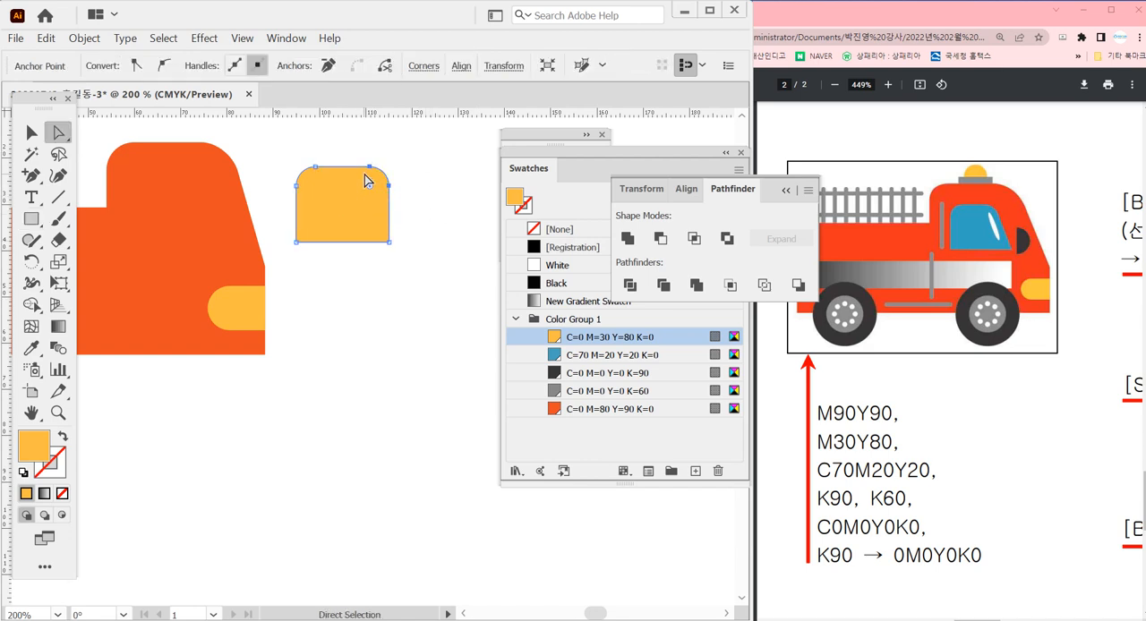
drag(370, 168, 434, 306)
Tighten the yellow shape's upper front corner by adjusting its curve handle and repositioning both corner anchors along the edges
key(ctrl+space)
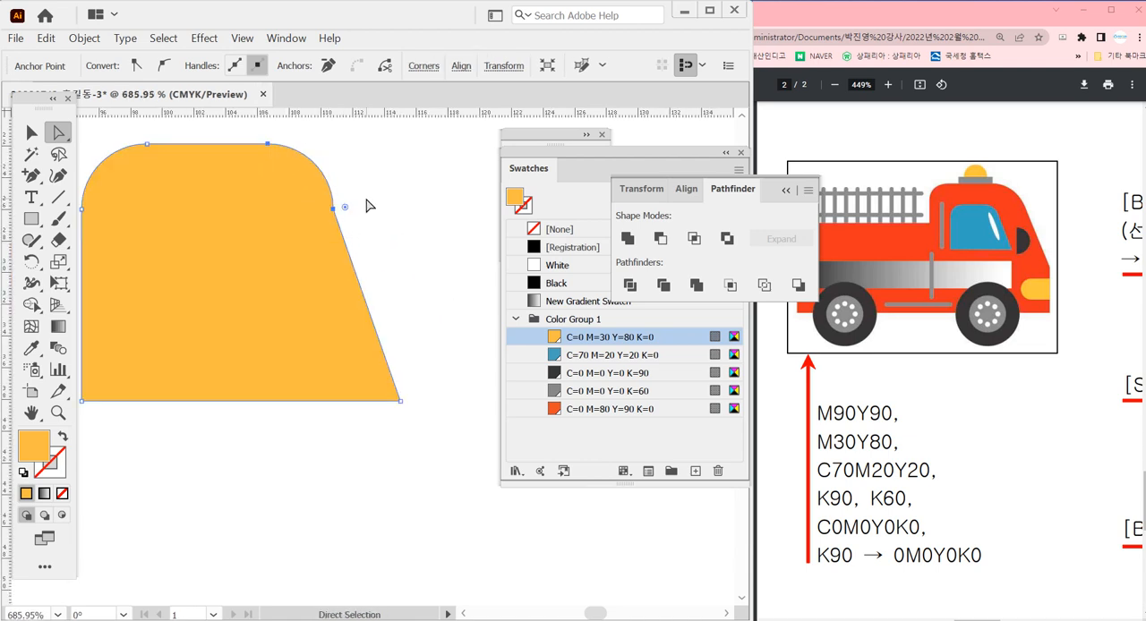
drag(353, 171, 324, 177)
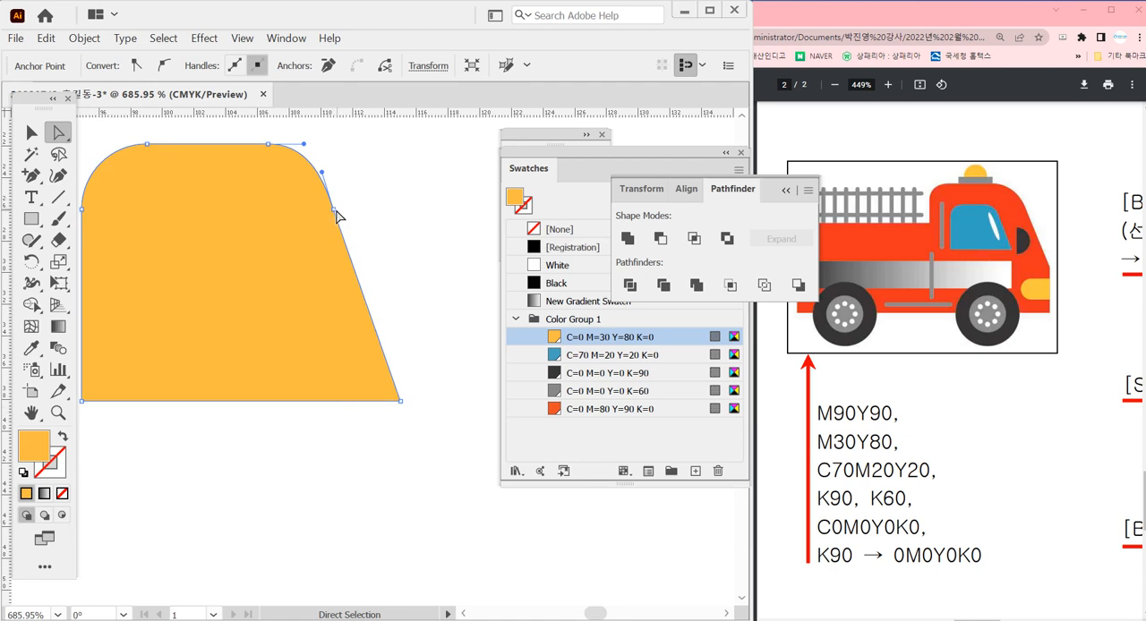
drag(333, 210, 326, 189)
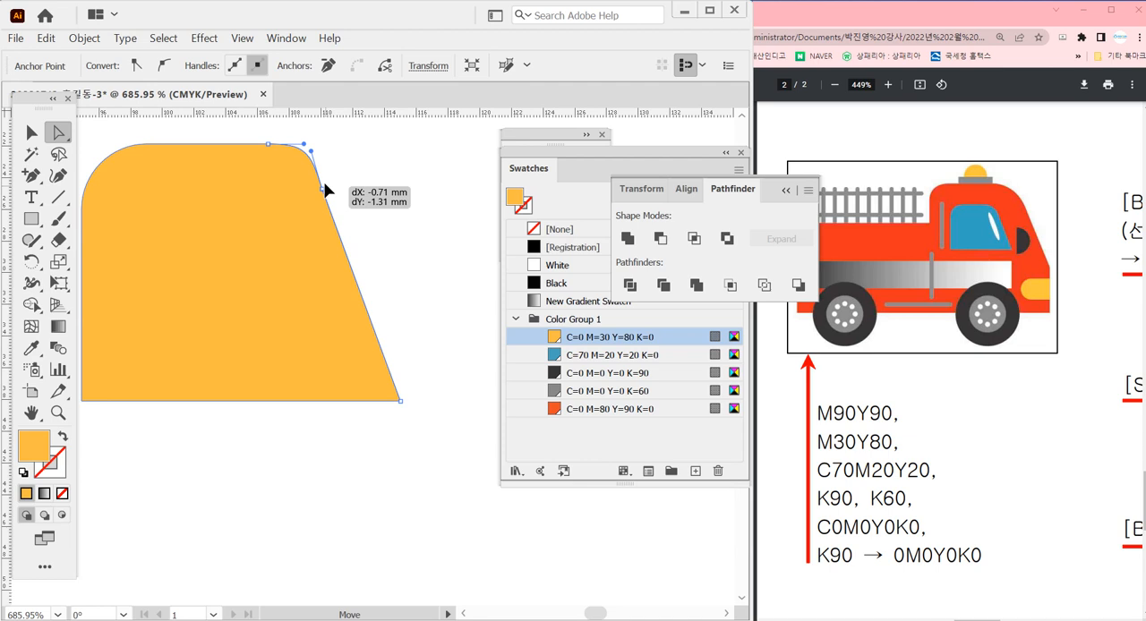
click(350, 204)
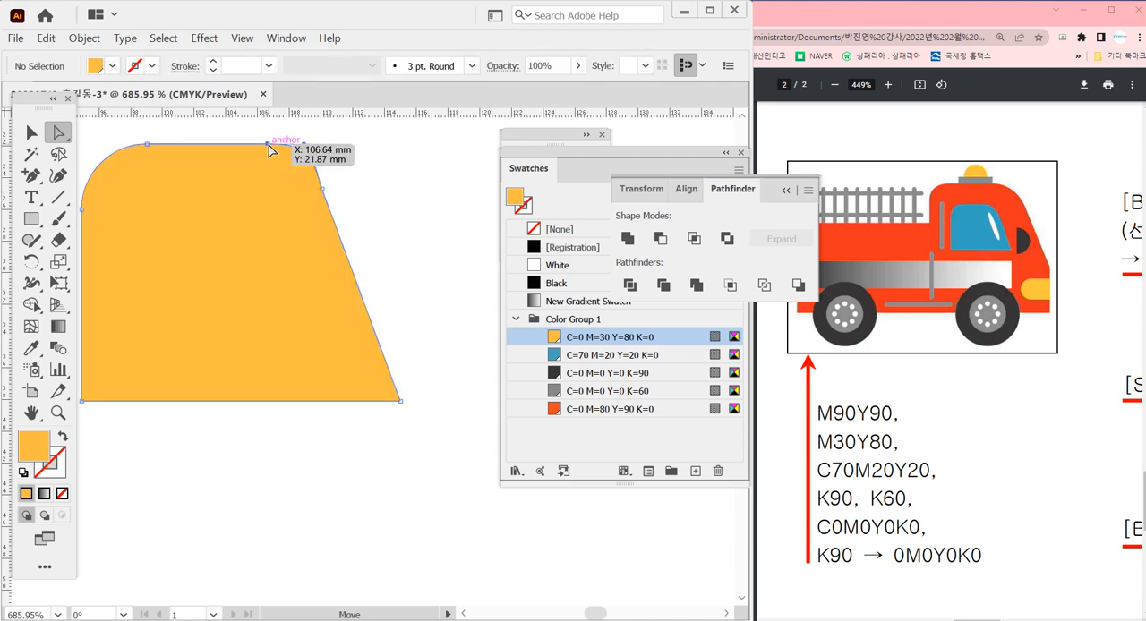
drag(268, 144, 254, 142)
click(452, 225)
ctrl+alt+click(337, 394)
ctrl+alt+click(343, 393)
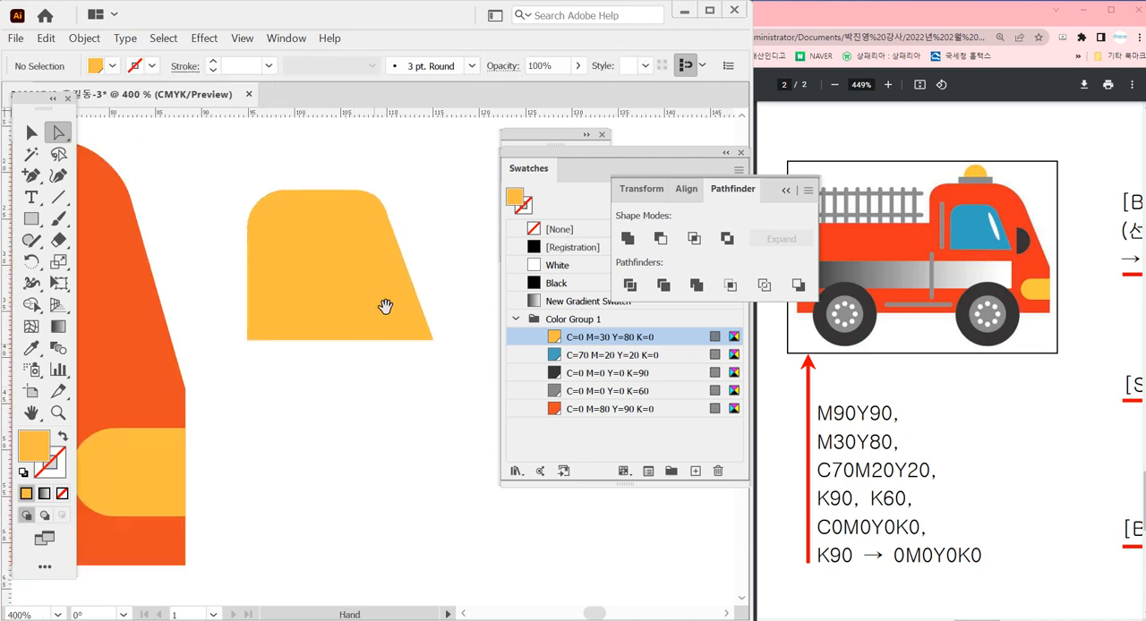
Refine the direction handle at the top of the yellow shape's slanted edge for a smoother corner curve
click(386, 216)
drag(335, 168, 446, 313)
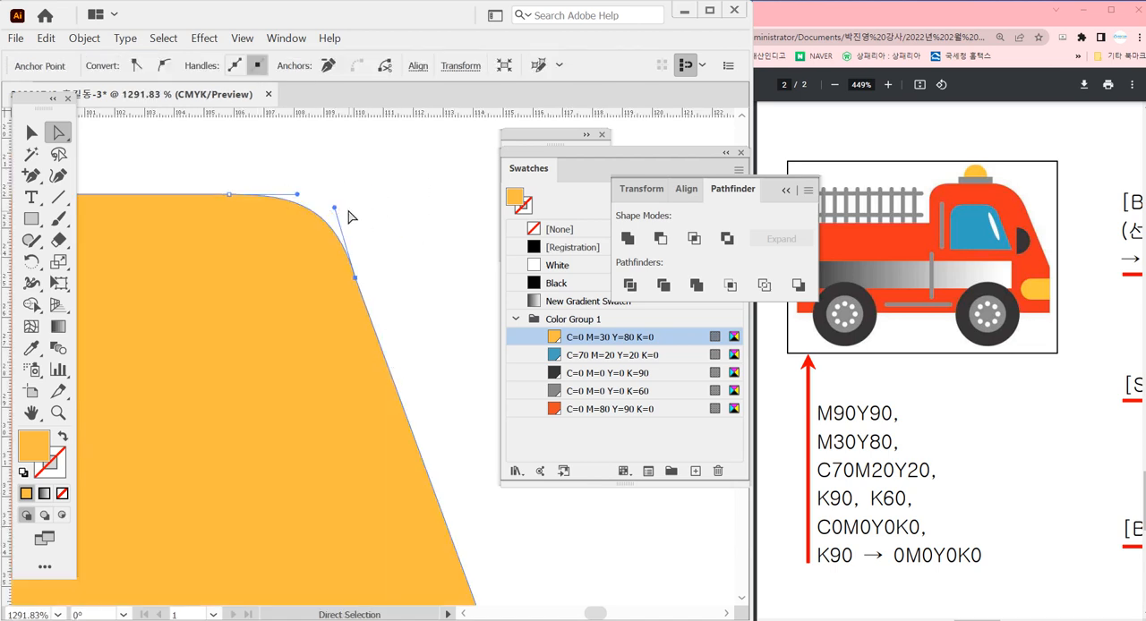
mouse_move(334, 208)
mouse_down()
mouse_move(325, 205)
mouse_move(335, 205)
mouse_up()
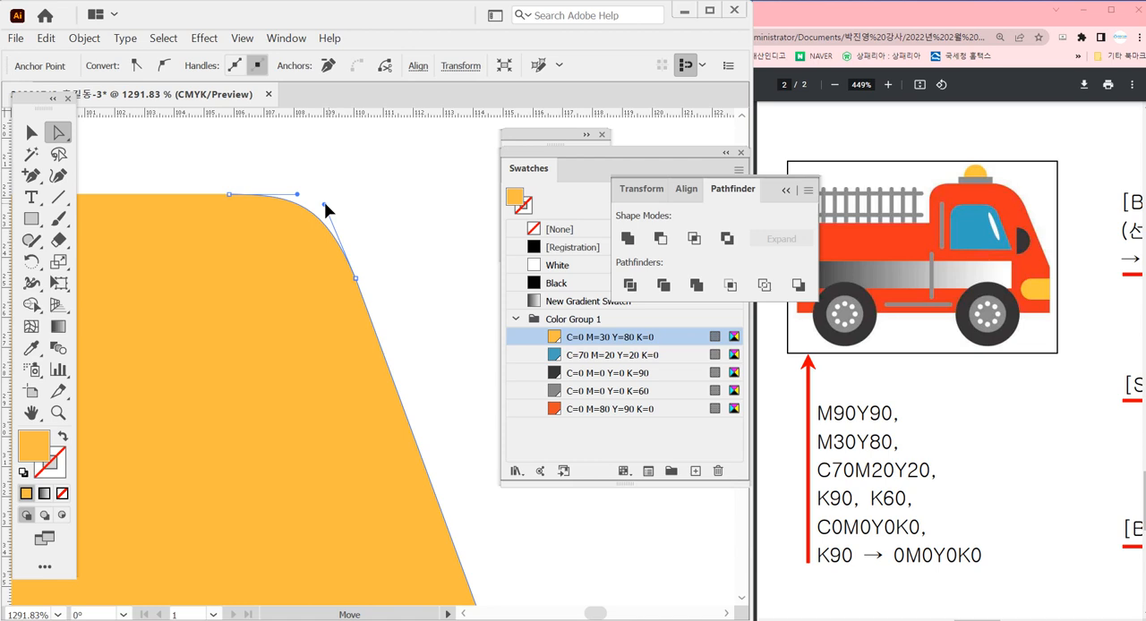
click(427, 349)
ctrl+alt+click(355, 425)
ctrl+alt+click(354, 425)
ctrl+alt+click(355, 425)
ctrl+alt+click(355, 425)
ctrl+alt+click(354, 425)
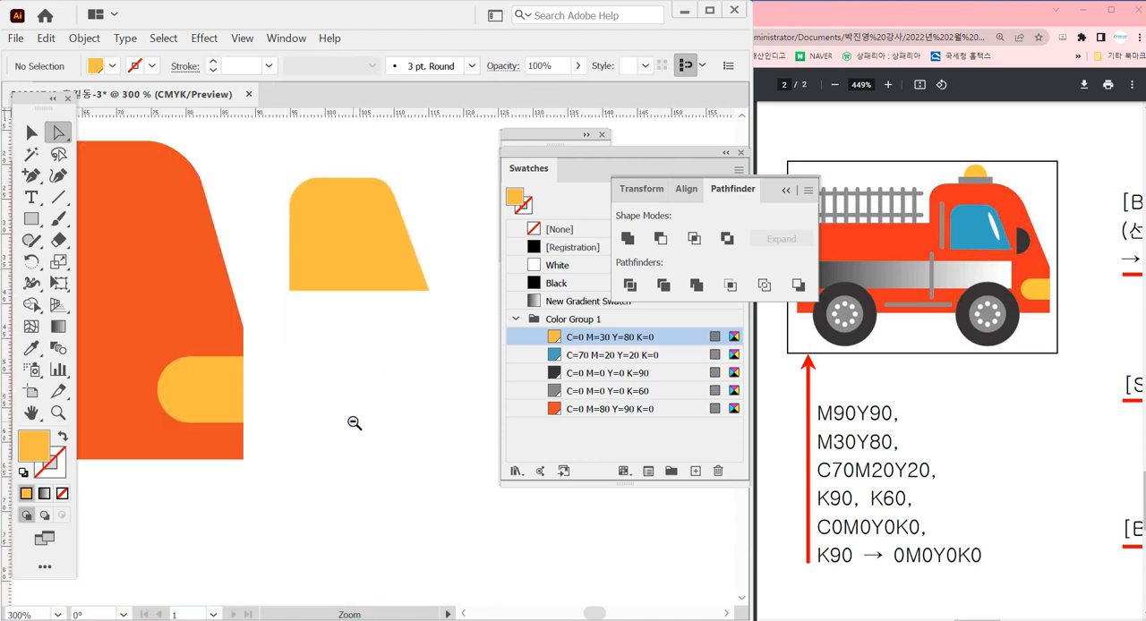
Fill the yellow window shape with the blue C=70 M=20 Y=20 K=0 swatch
click(390, 288)
click(592, 355)
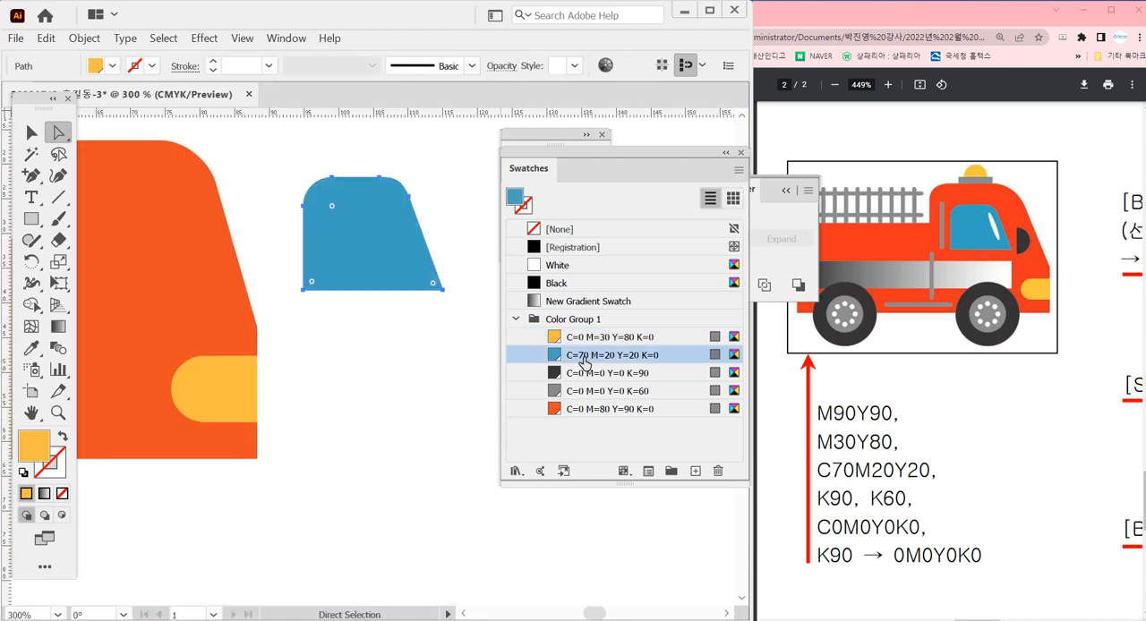
click(378, 368)
ctrl+alt+click(378, 367)
ctrl+alt+click(378, 368)
ctrl+alt+click(377, 368)
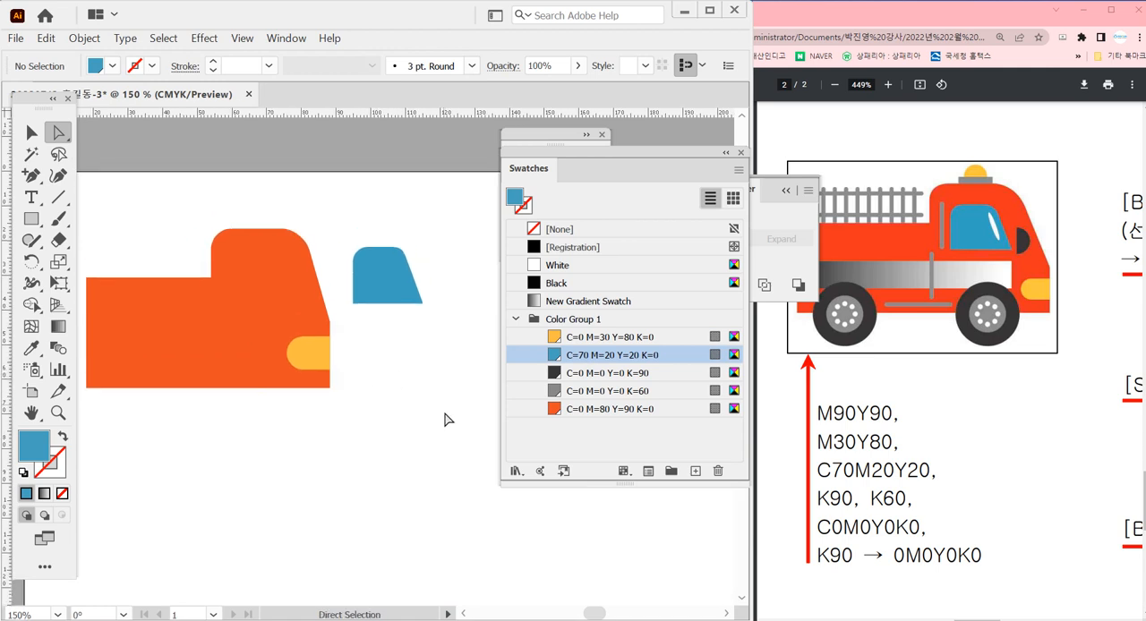
Place the blue window on the truck's cab and scale it down to about 18 mm wide
key(v)
ctrl+click(386, 371)
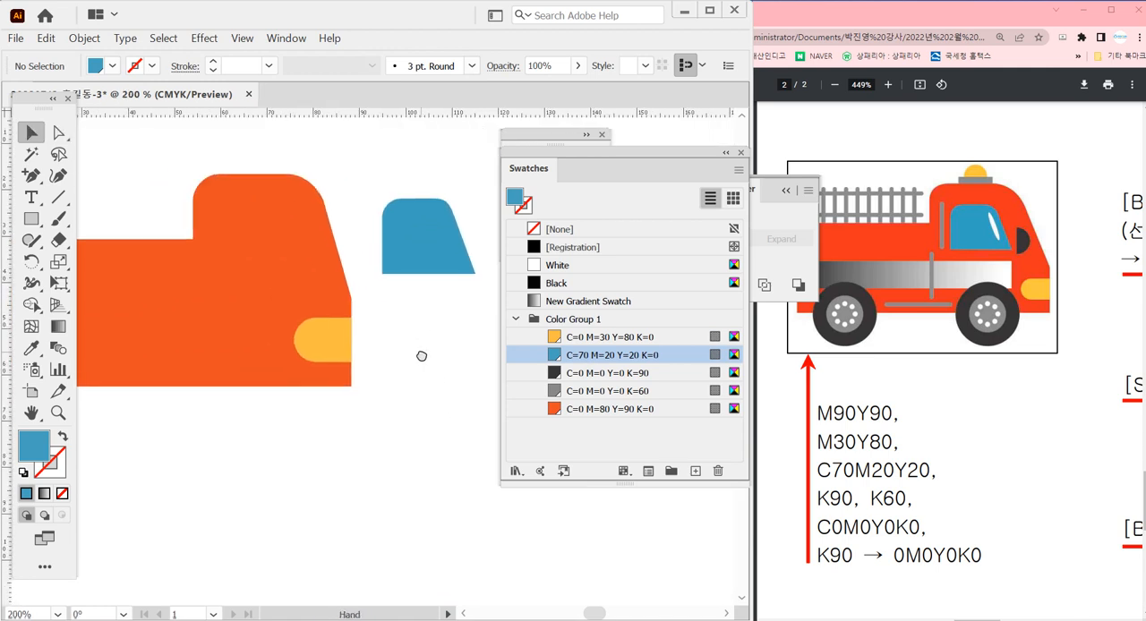
drag(424, 261, 260, 267)
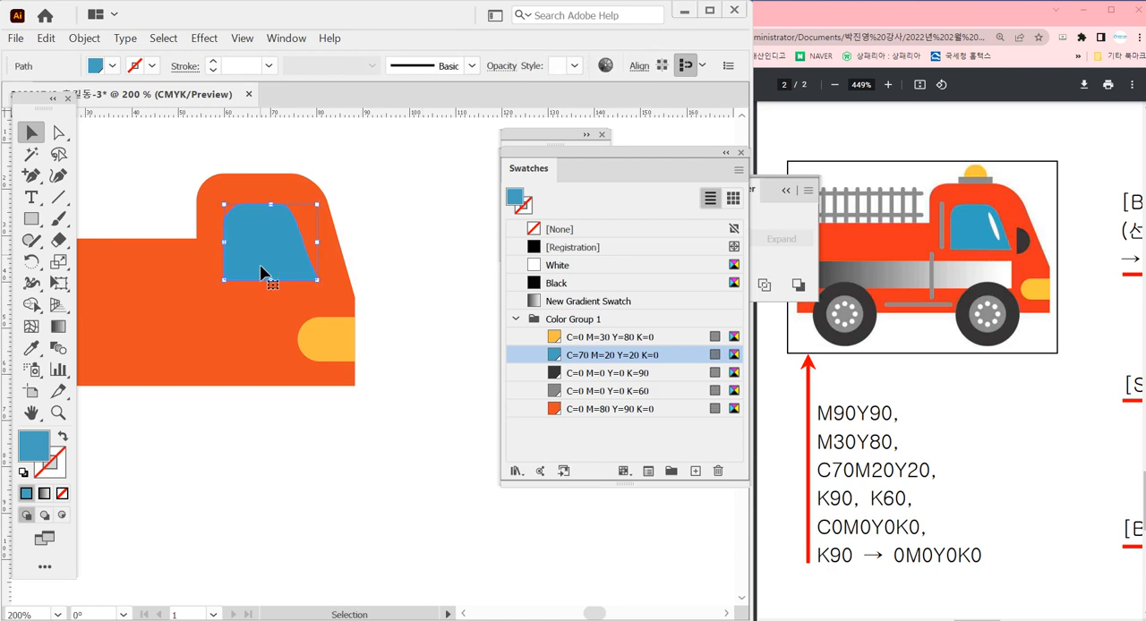
drag(317, 280, 310, 274)
click(402, 340)
scroll(376, 314, right, 2)
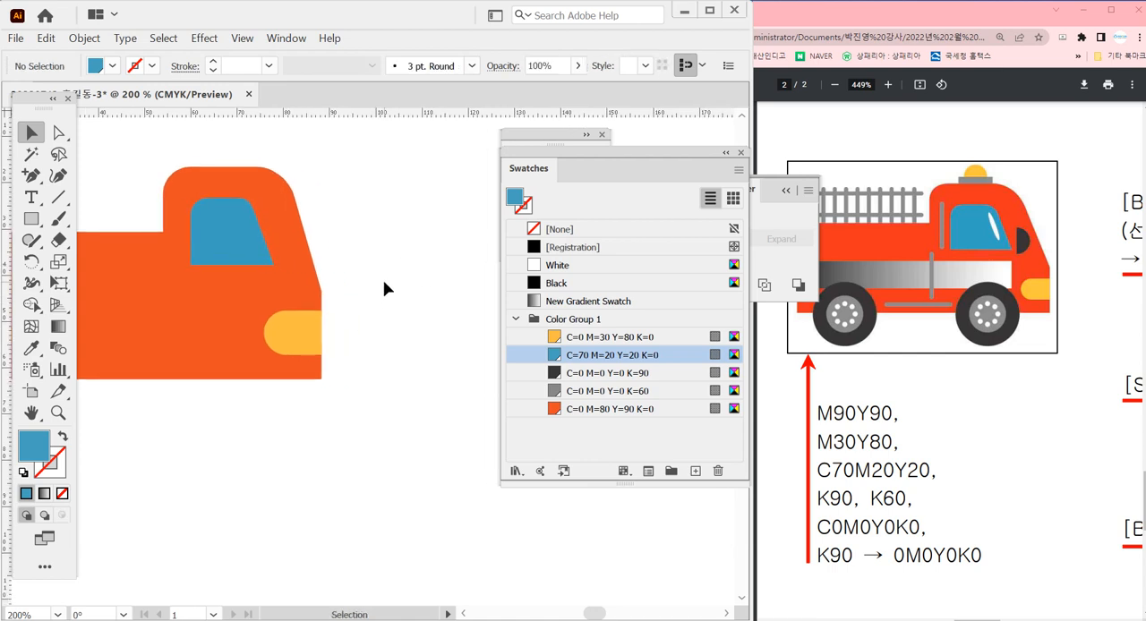
Move the cab's two upper front corner anchors about 2 mm inward to steepen the slope of the windshield side
click(58, 132)
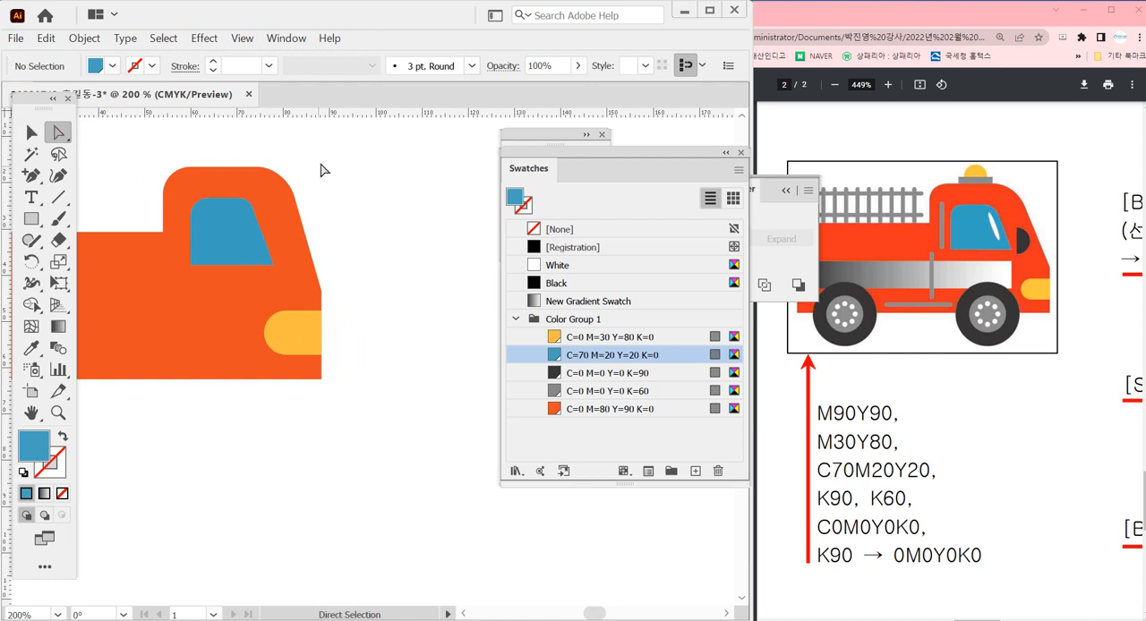
drag(323, 154, 251, 170)
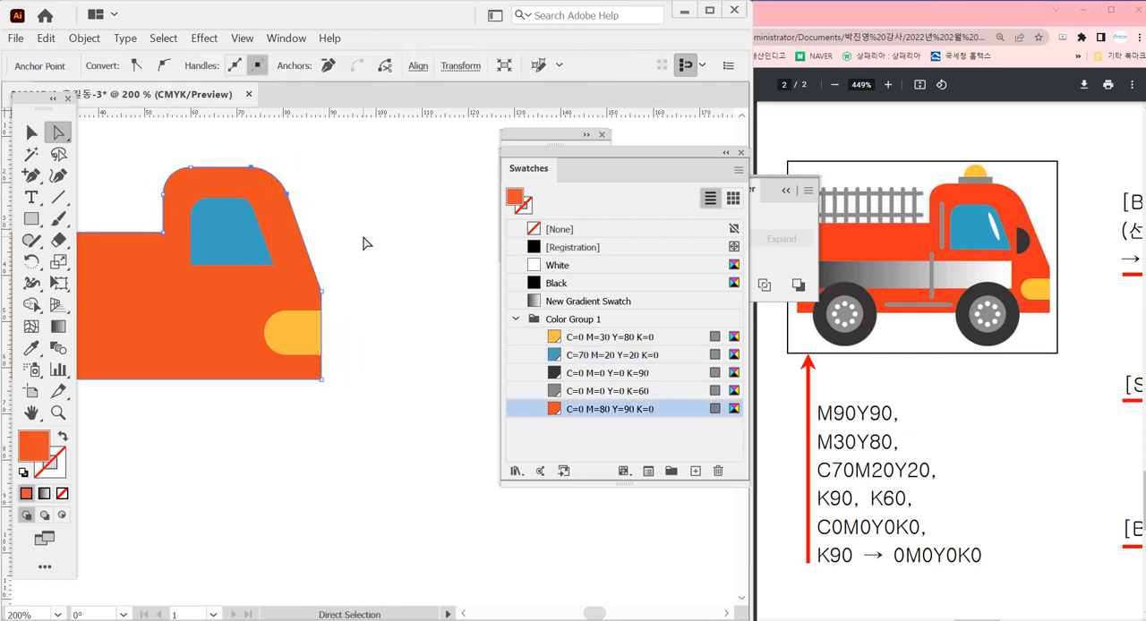
click(365, 243)
drag(394, 336, 392, 333)
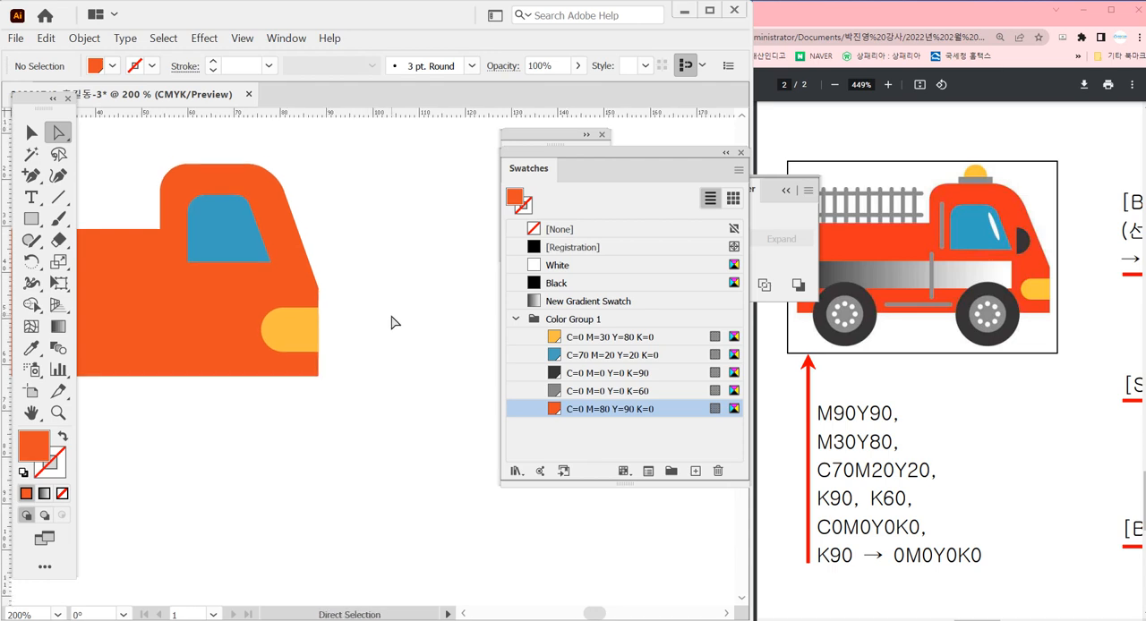
Draw a circle about 10 mm wide in front of the truck, filled with the C=0 M=0 Y=0 K=90 swatch
key(l)
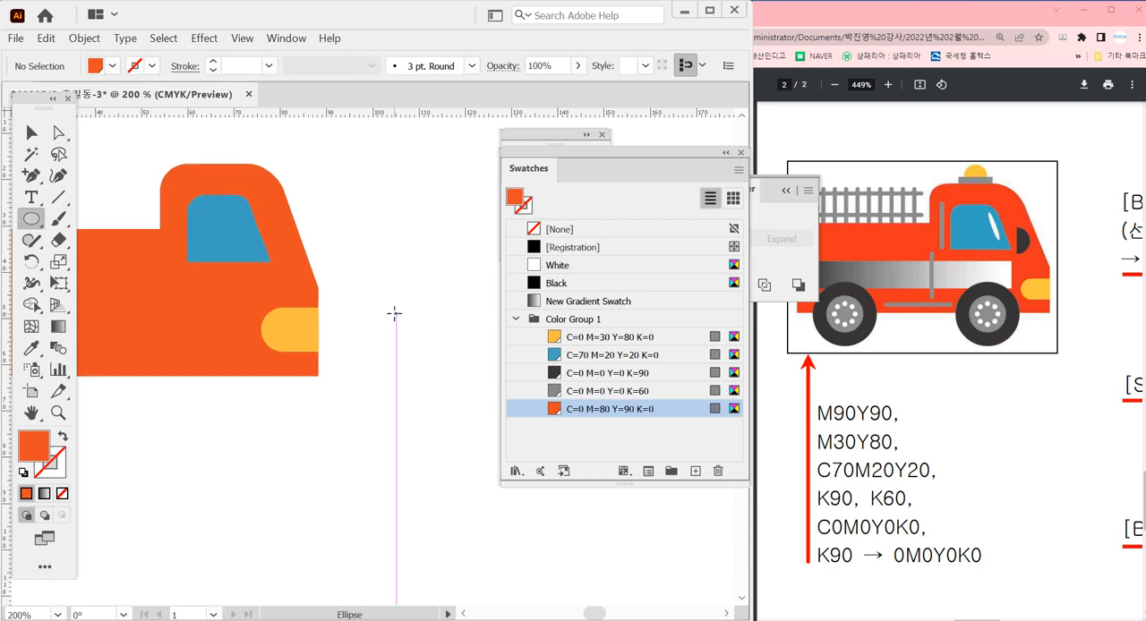
click(608, 375)
drag(372, 230, 410, 266)
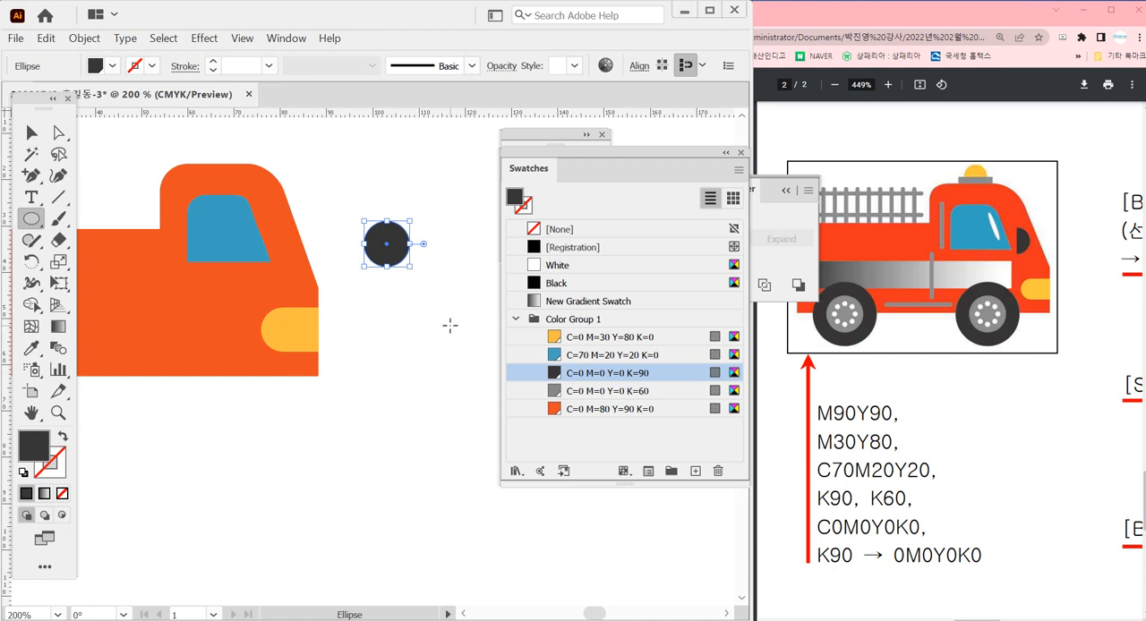
Draw a vertical line about 16 mm long through the dark circle's centre and divide the circle along it
key(backslash)
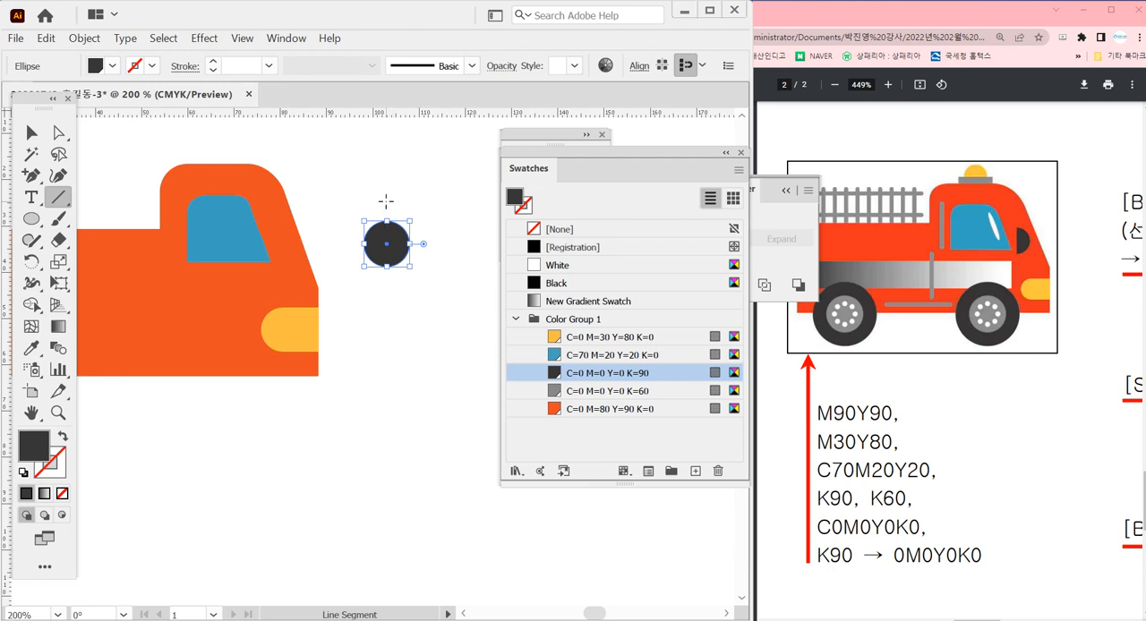
drag(386, 243, 386, 197)
key(ctrl+space)
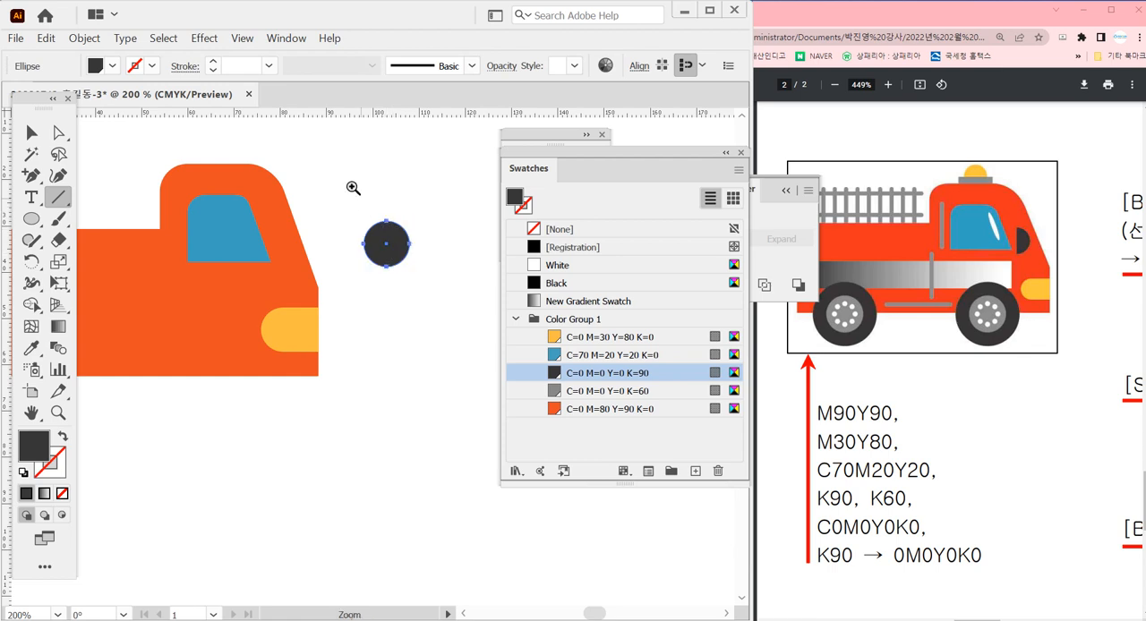
drag(349, 183, 478, 360)
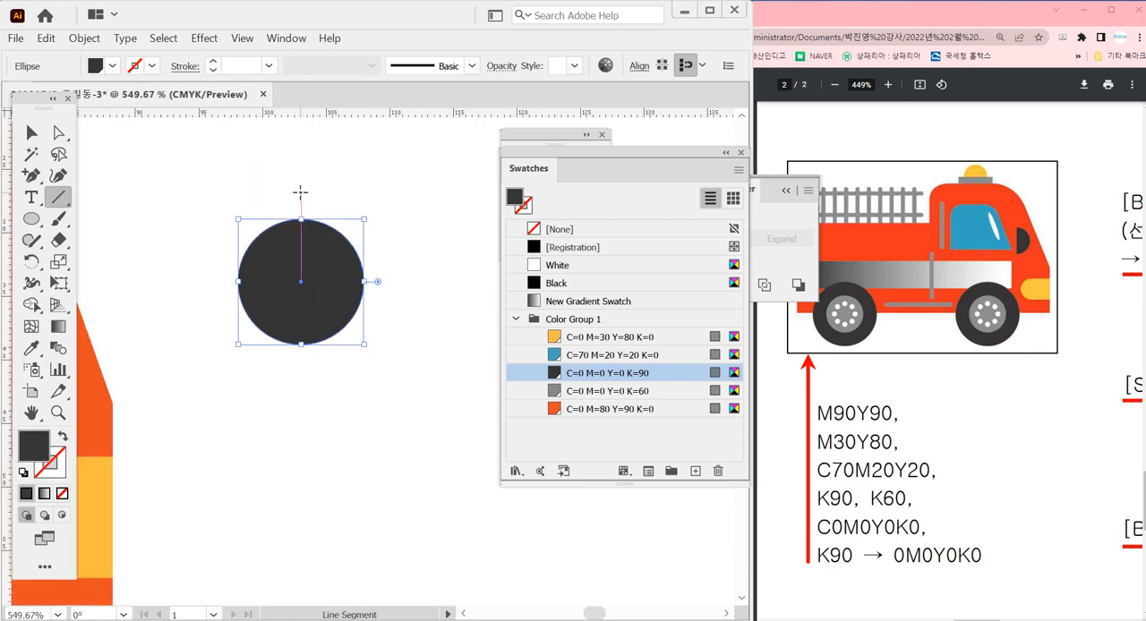
drag(300, 191, 323, 398)
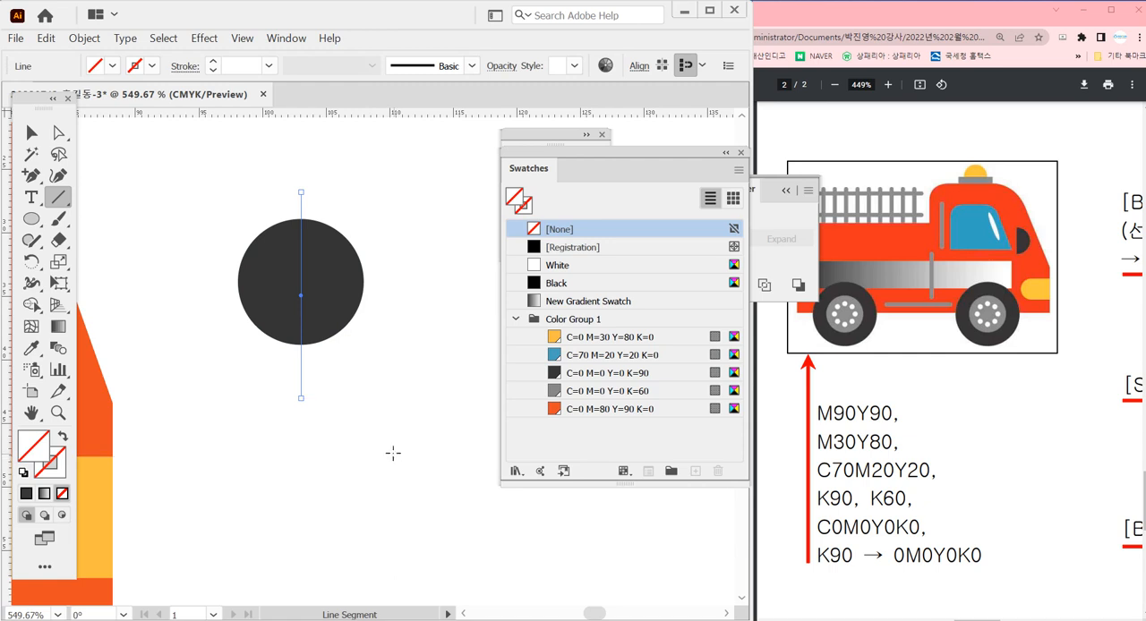
ctrl+shift+click(345, 302)
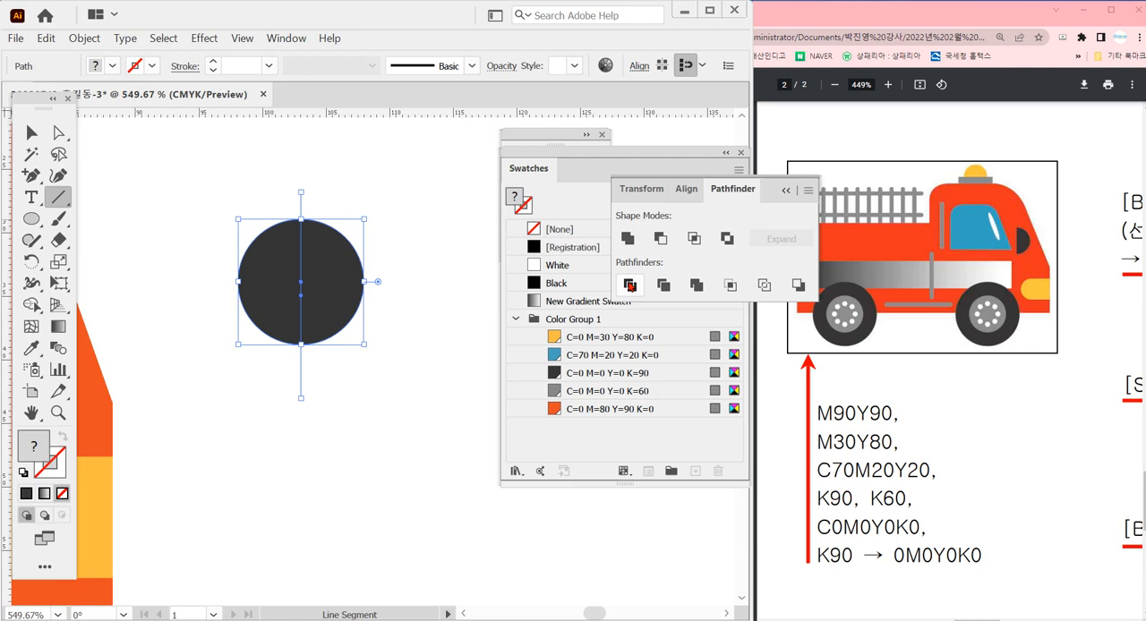
click(630, 284)
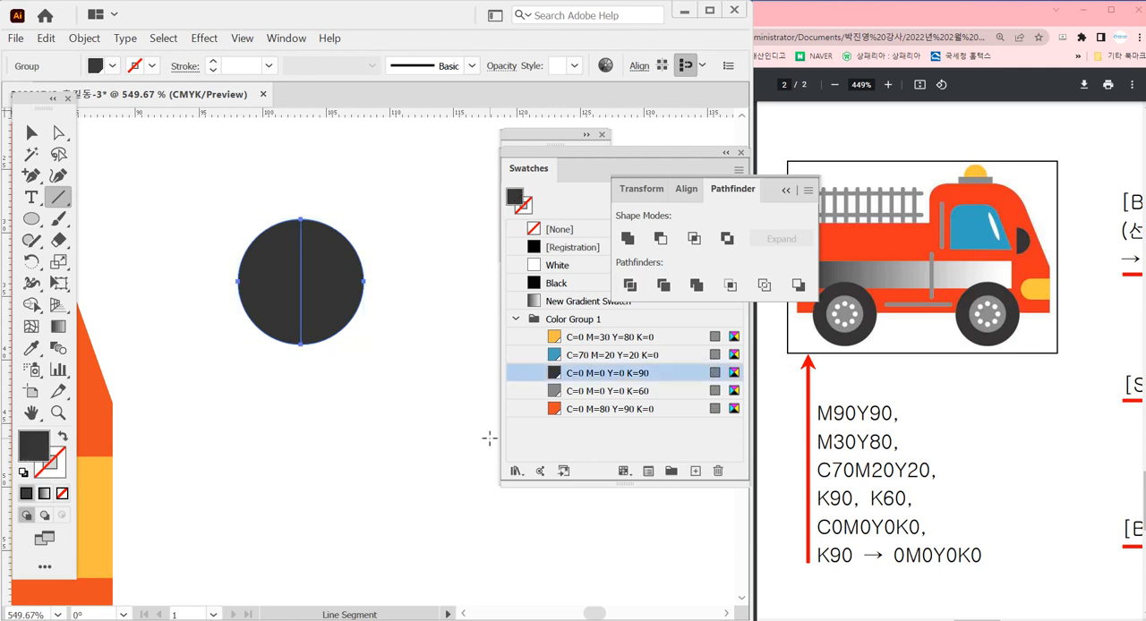
Delete the left half of the divided dark circle
ctrl+click(301, 407)
key(a)
click(243, 295)
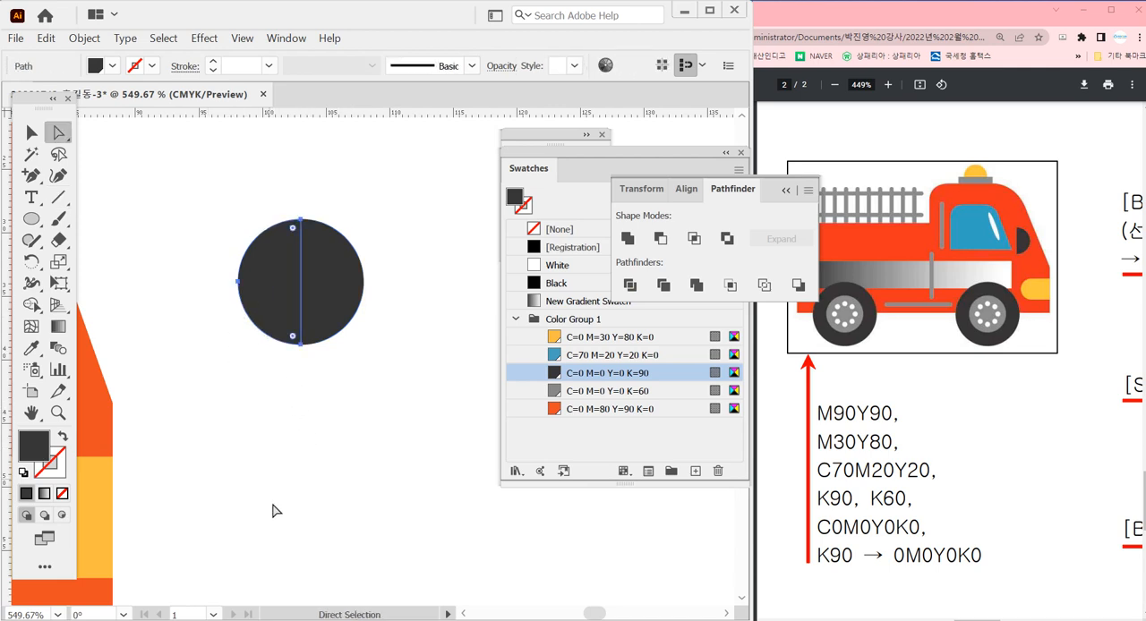
key(Delete)
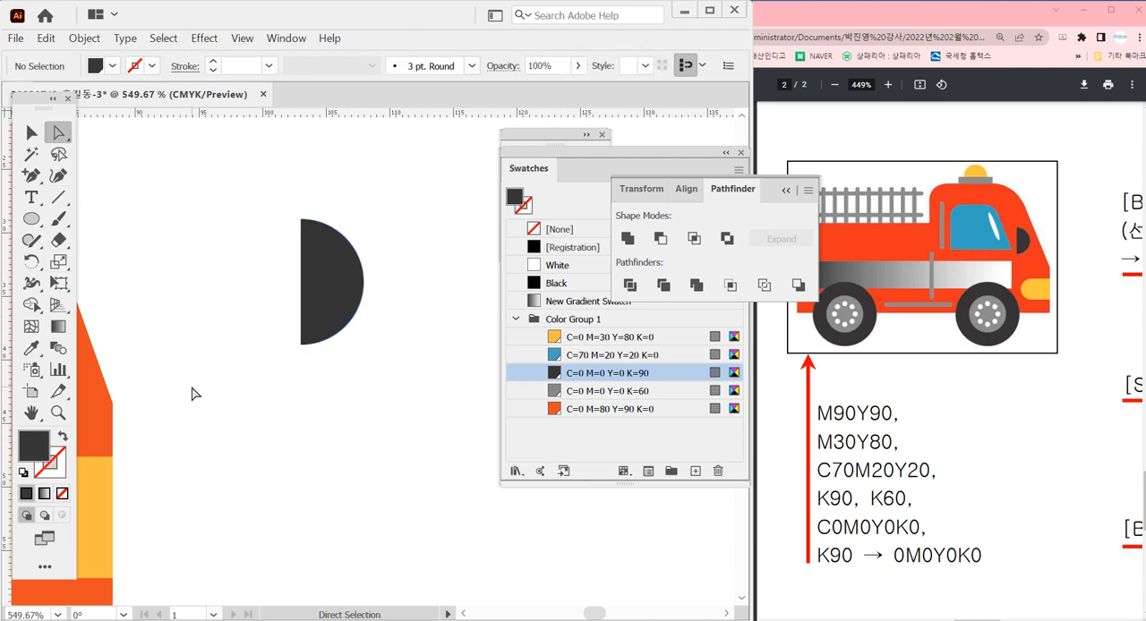
key(v)
ctrl+alt+click(204, 348)
ctrl+alt+click(204, 348)
ctrl+alt+click(205, 348)
drag(335, 383, 65, 325)
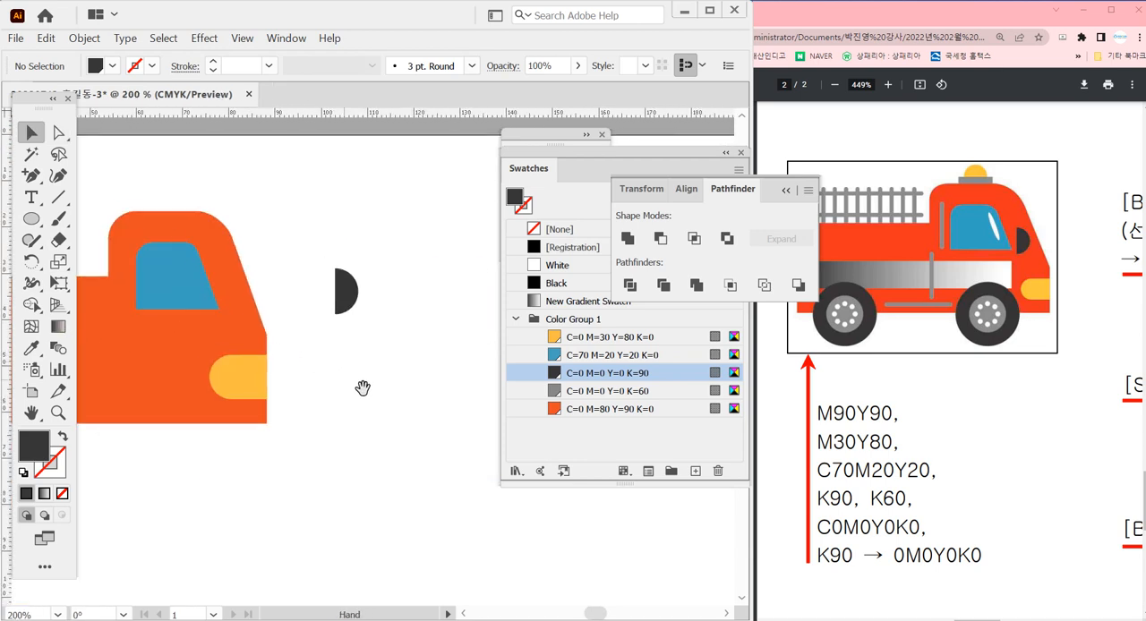
Place the dark half circle on the cab just in front of the window and shrink it to about 8 mm high
drag(339, 297, 239, 314)
drag(103, 179, 328, 401)
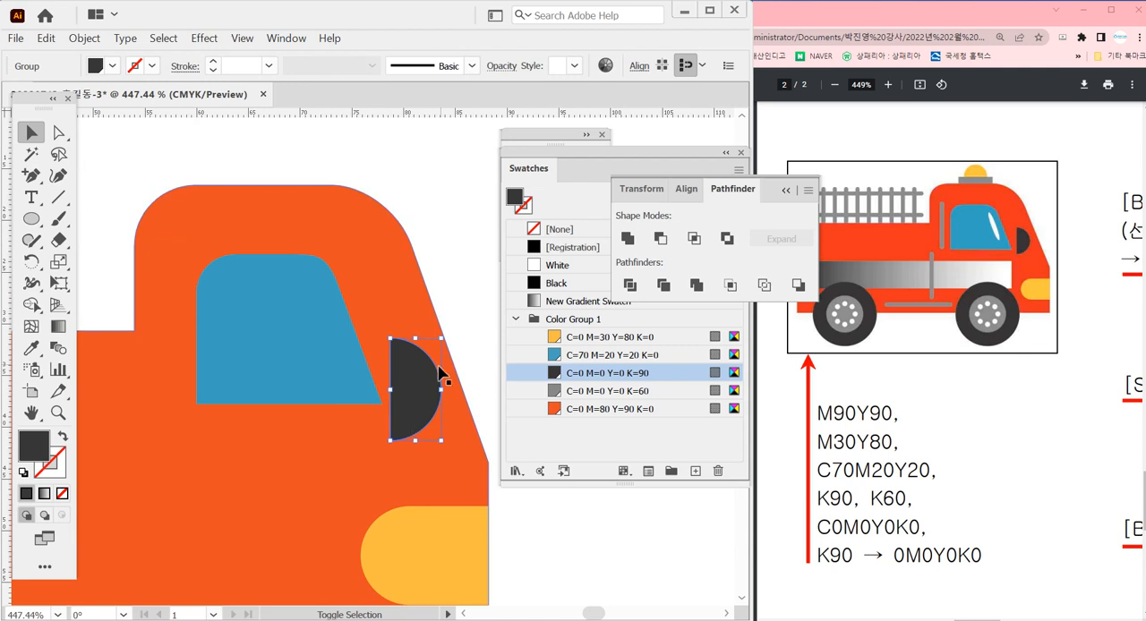
drag(439, 339, 432, 347)
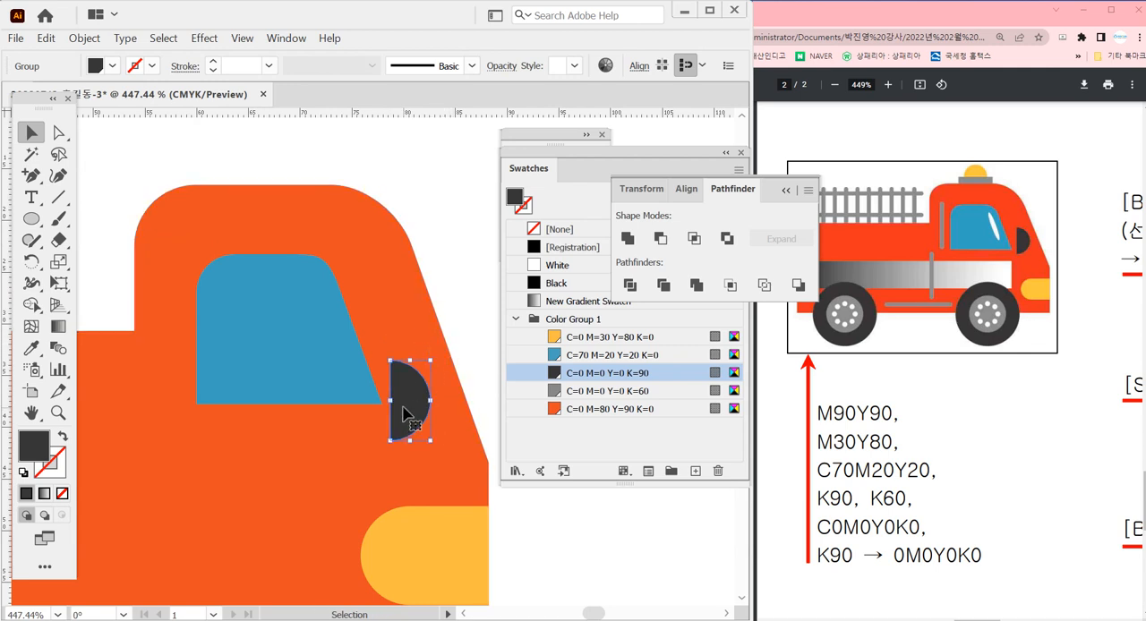
drag(395, 415, 420, 474)
ctrl+alt+click(371, 453)
ctrl+alt+click(371, 453)
ctrl+alt+click(371, 453)
ctrl+alt+click(370, 453)
click(379, 376)
ctrl+alt+click(355, 386)
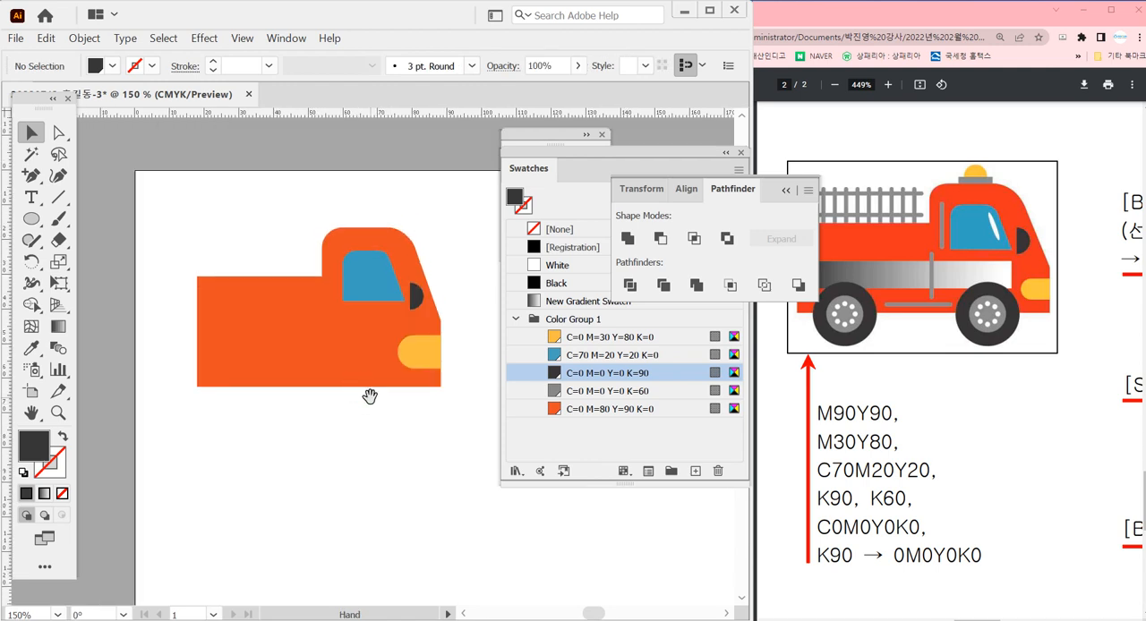
drag(370, 399, 341, 359)
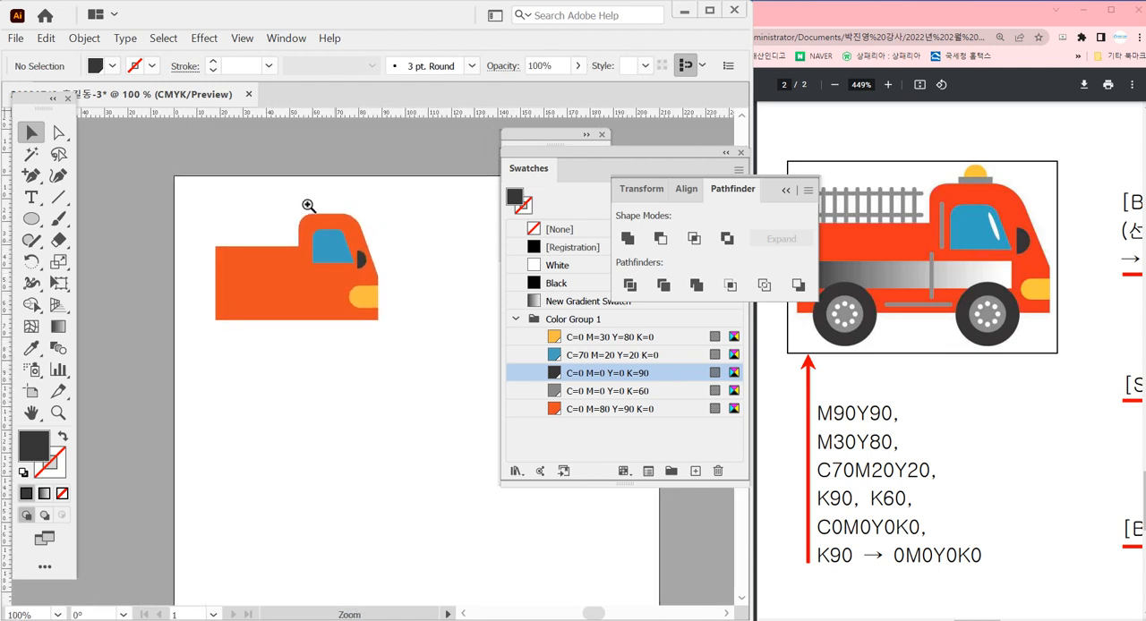
Draw a rectangle about 9 mm wide and 2 mm high on the cab roof, filled with the C=0 M=0 Y=0 K=60 swatch
drag(308, 206, 461, 336)
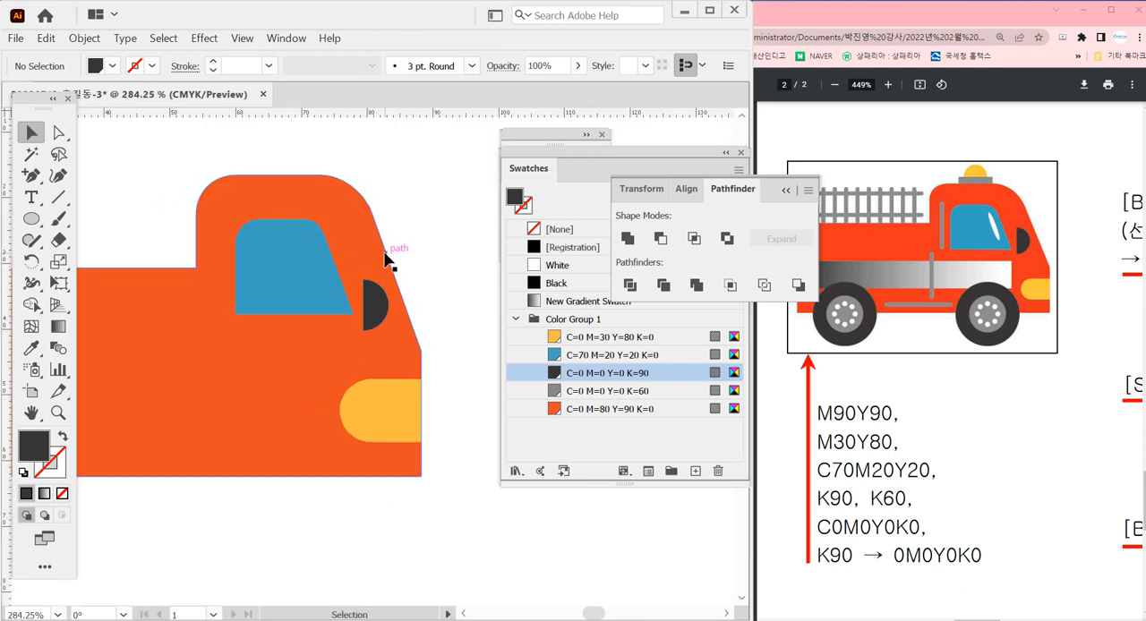
key(m)
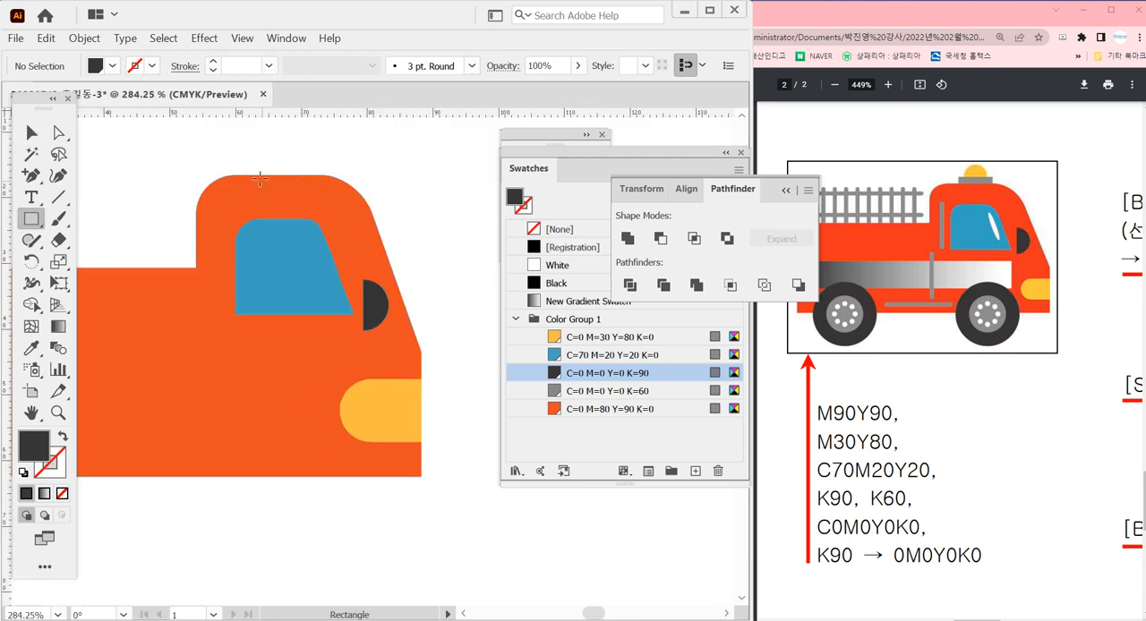
drag(246, 162, 306, 175)
click(609, 391)
scroll(319, 261, up, 2)
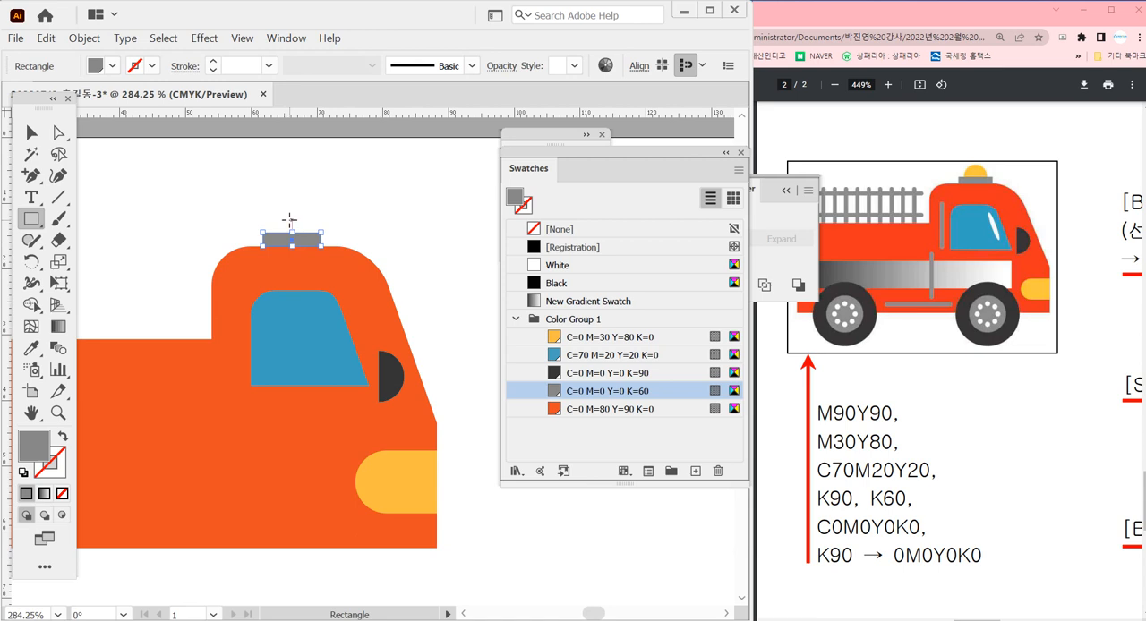
key(k)
key(l)
drag(289, 222, 303, 241)
key(Delete)
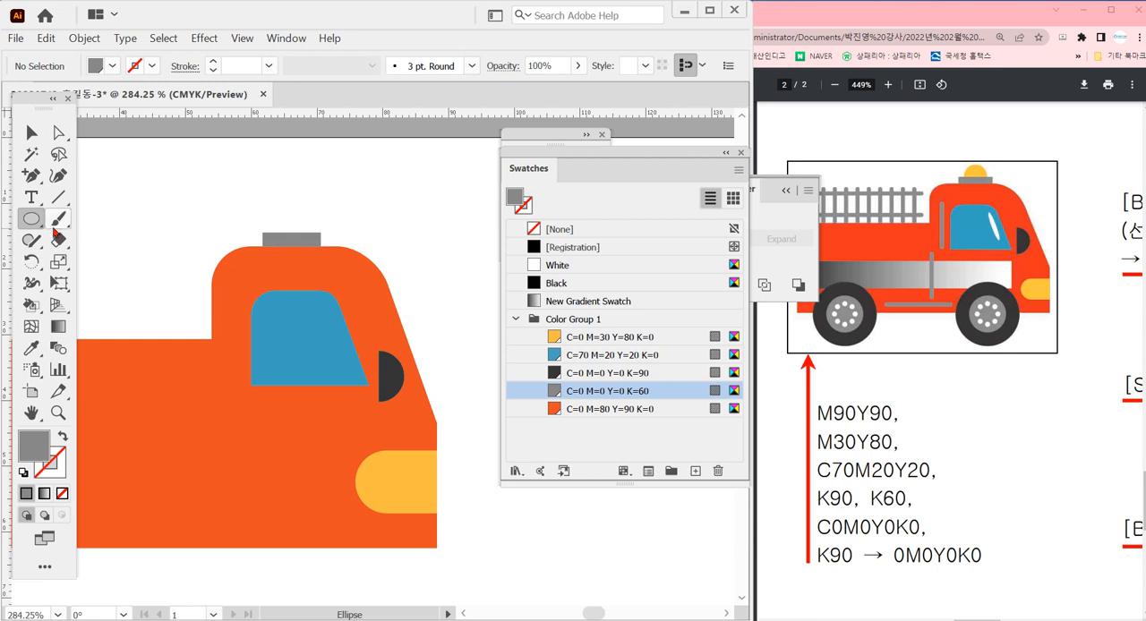
Draw a fully rounded rectangle about 8 mm wide and 13 mm high over the grey roof base, using the headlight's yellow fill
click(34, 221)
click(110, 241)
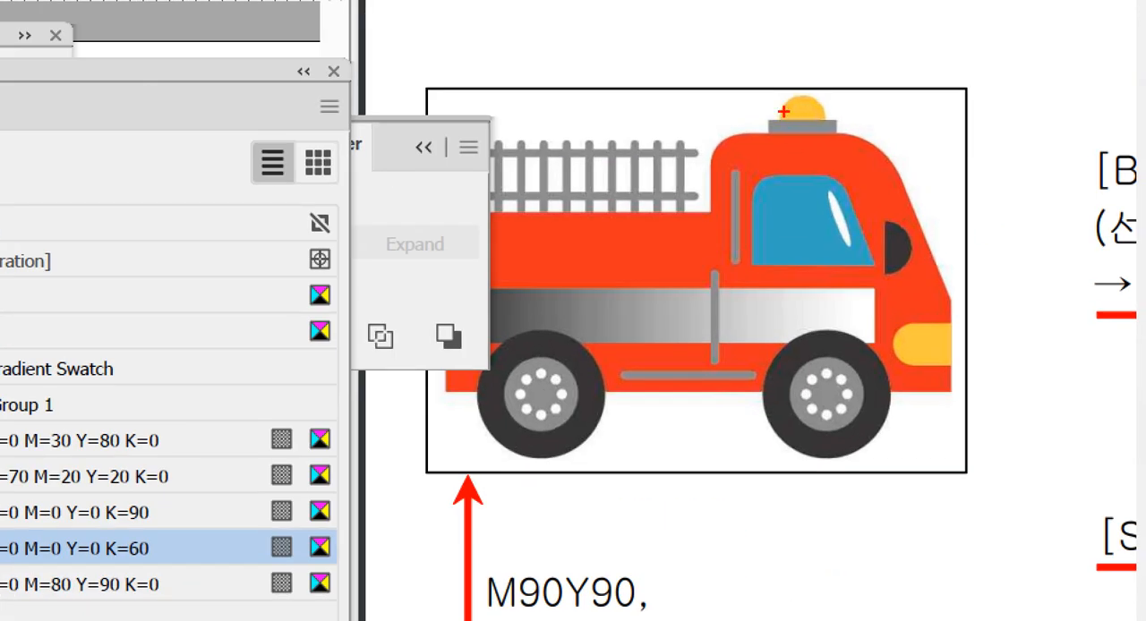
mouse_move(799, 120)
mouse_down()
mouse_move(825, 105)
mouse_move(828, 127)
mouse_up()
drag(934, 366, 929, 367)
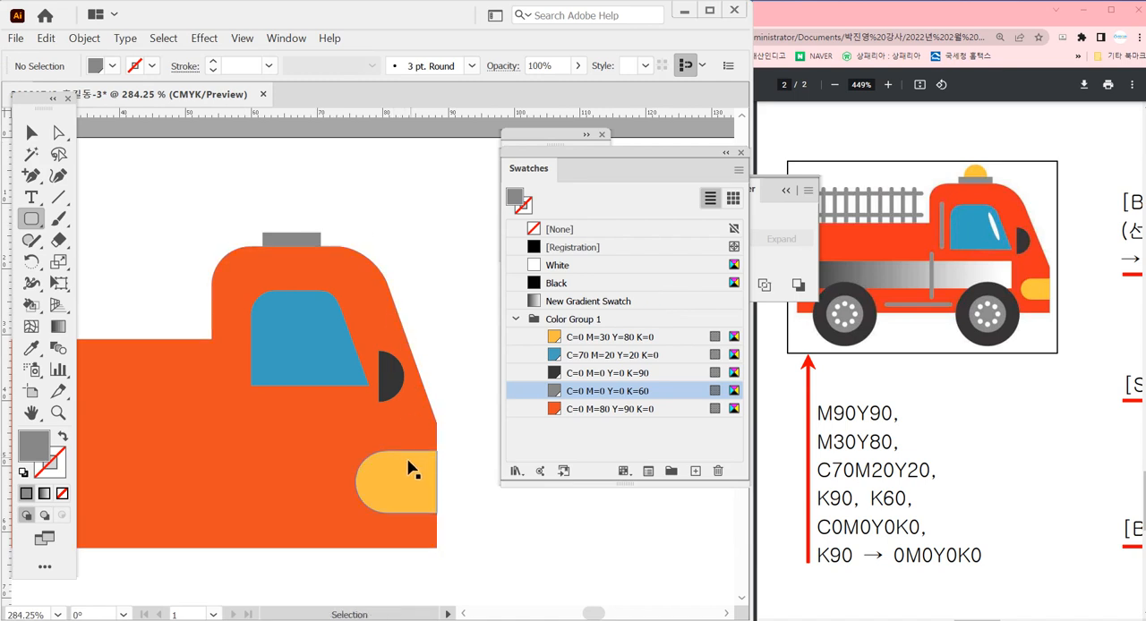
ctrl+click(400, 471)
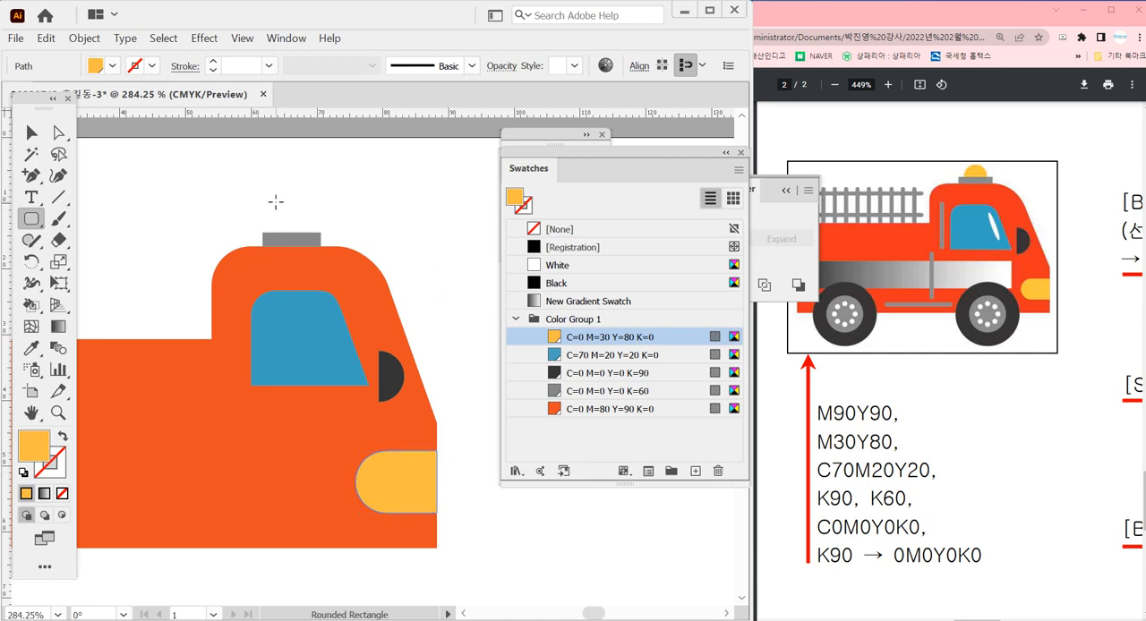
drag(276, 202, 328, 284)
key(Up)
key(Up)
key(Up)
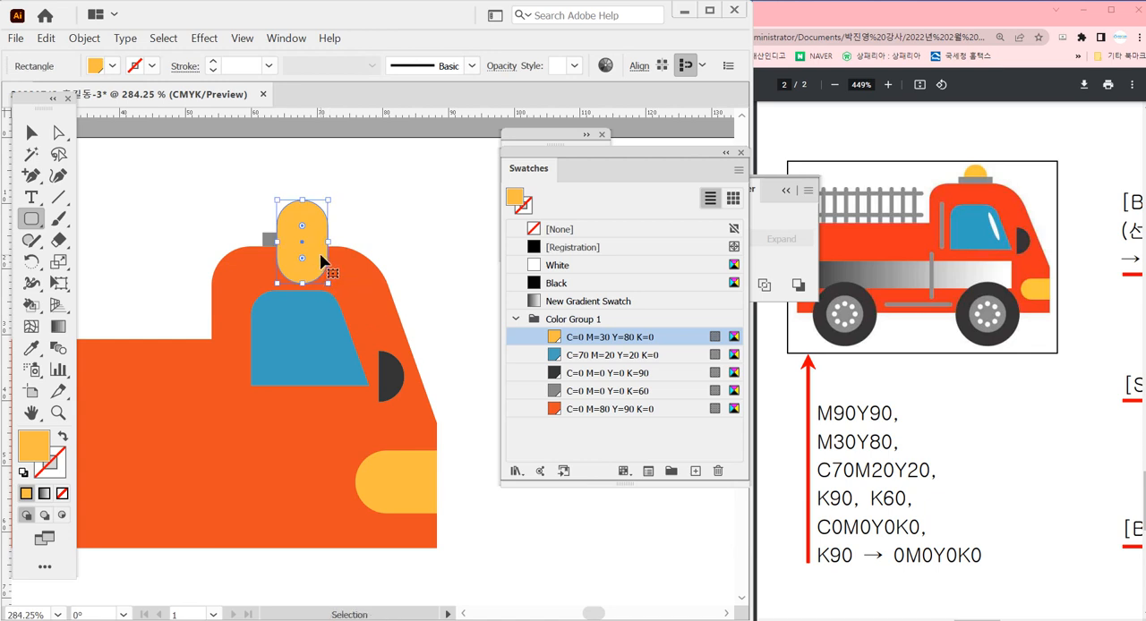
Shift the yellow rounded shape over the grey roof base and send it to the back
drag(322, 254, 308, 250)
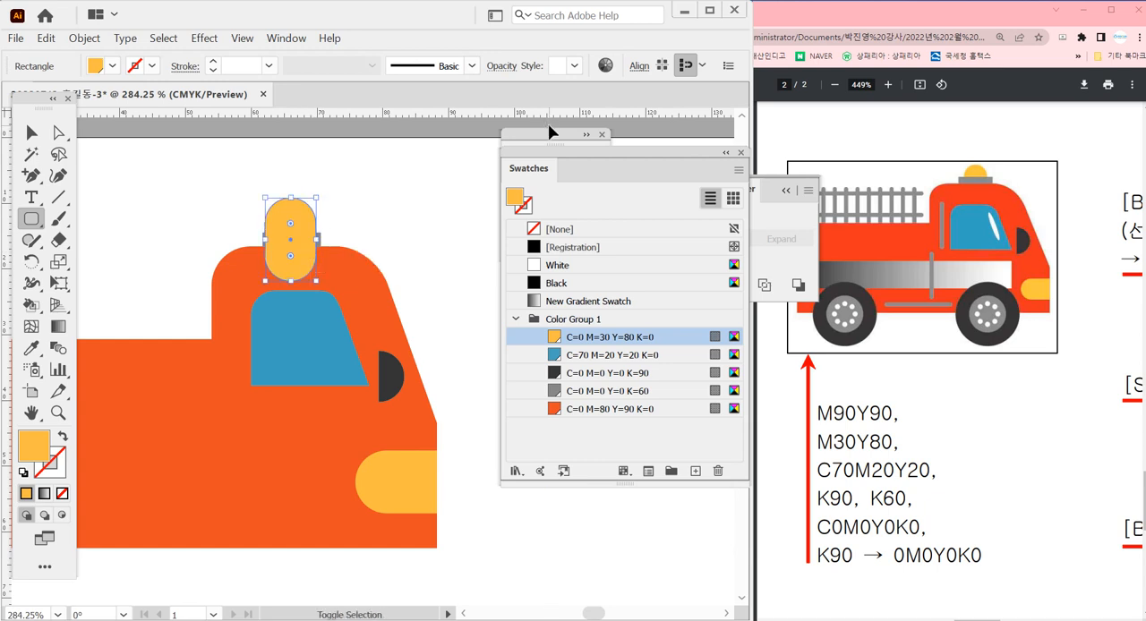
key(ctrl+shift+bracketleft)
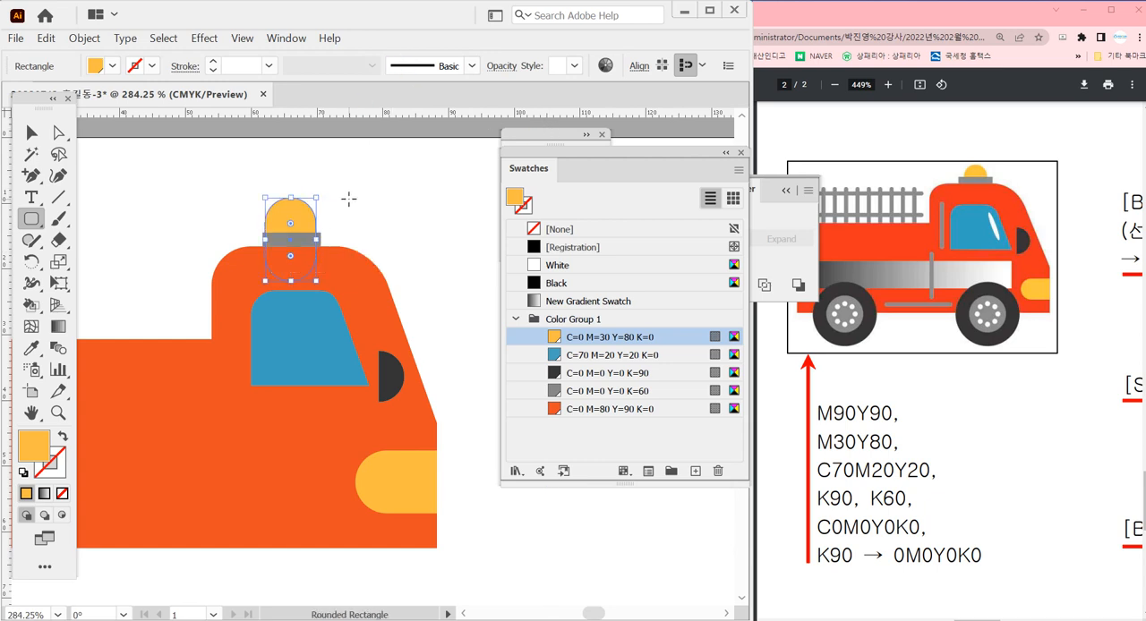
drag(242, 183, 405, 349)
key(v)
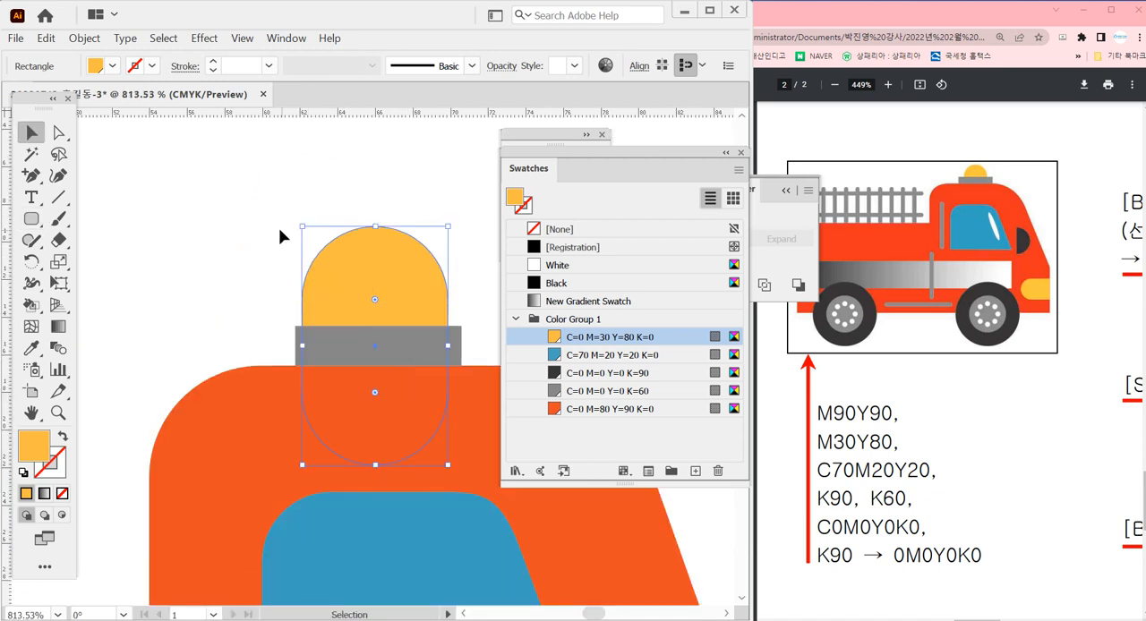
Narrow the yellow roof light to about 7 mm and lower it, centred on the grey base
click(278, 228)
click(307, 282)
drag(308, 348, 312, 346)
mouse_move(375, 300)
mouse_down()
mouse_move(364, 291)
mouse_move(376, 301)
mouse_move(391, 282)
mouse_move(380, 292)
mouse_up()
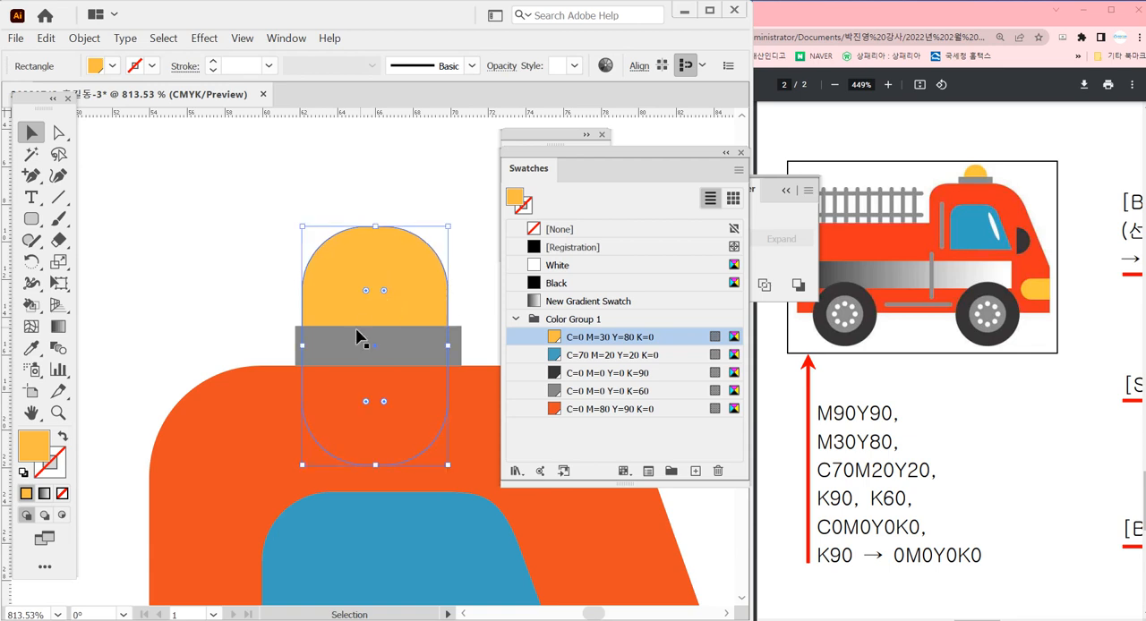
drag(302, 347, 320, 345)
drag(448, 348, 439, 348)
click(440, 174)
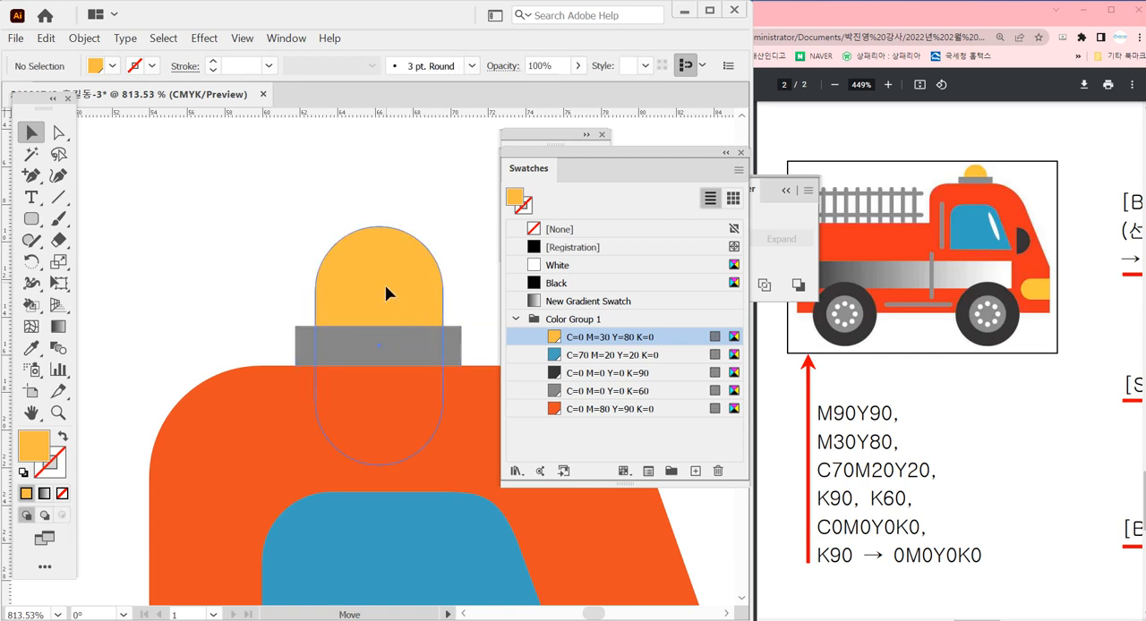
drag(385, 285, 412, 242)
Draw a narrow upright ellipse about 1 mm wide and 10 mm high inside the cab window, filled with the White swatch
click(476, 309)
ctrl+alt+click(429, 391)
ctrl+alt+click(427, 390)
ctrl+alt+click(424, 390)
ctrl+alt+click(422, 387)
ctrl+alt+click(386, 367)
drag(389, 388, 389, 356)
ctrl+alt+click(389, 353)
drag(348, 391, 402, 363)
ctrl+click(386, 342)
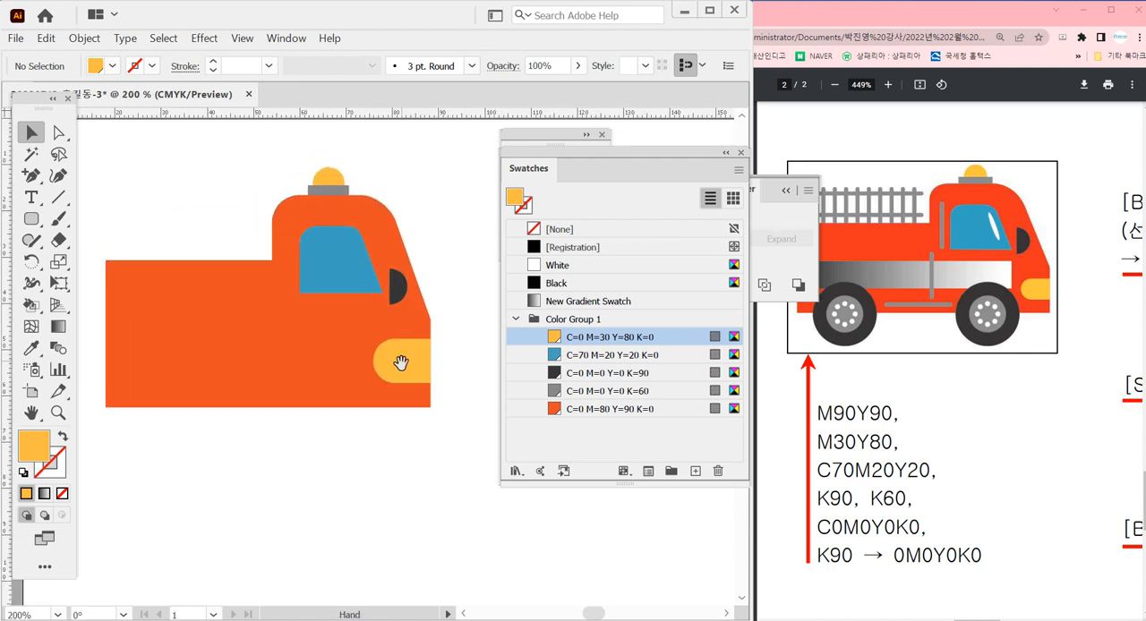
key(l)
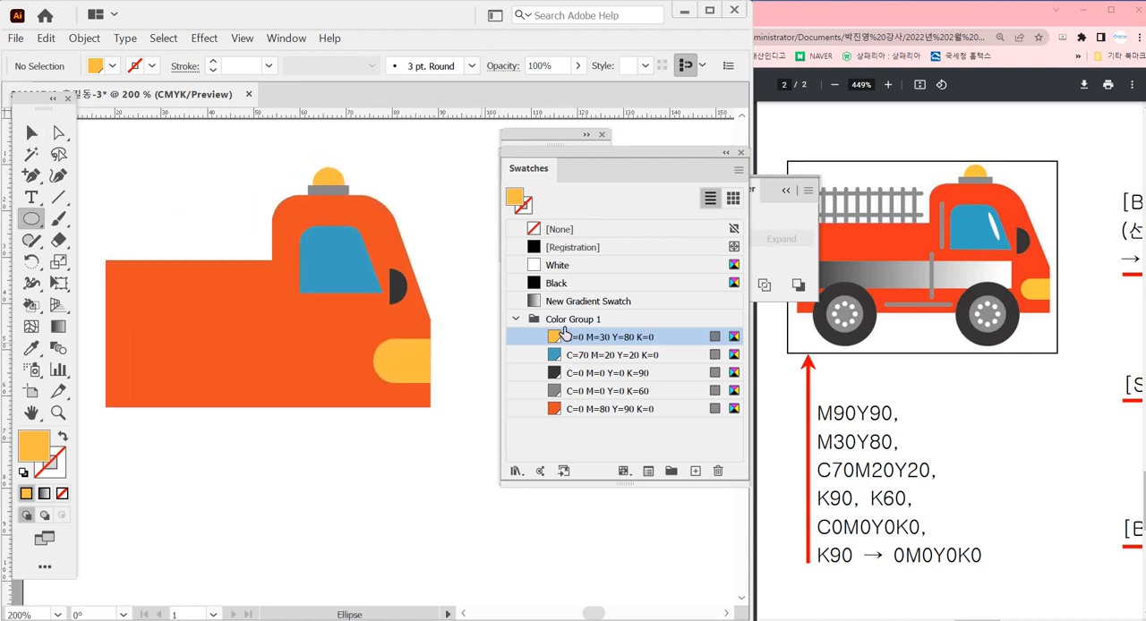
click(575, 268)
drag(352, 192, 390, 466)
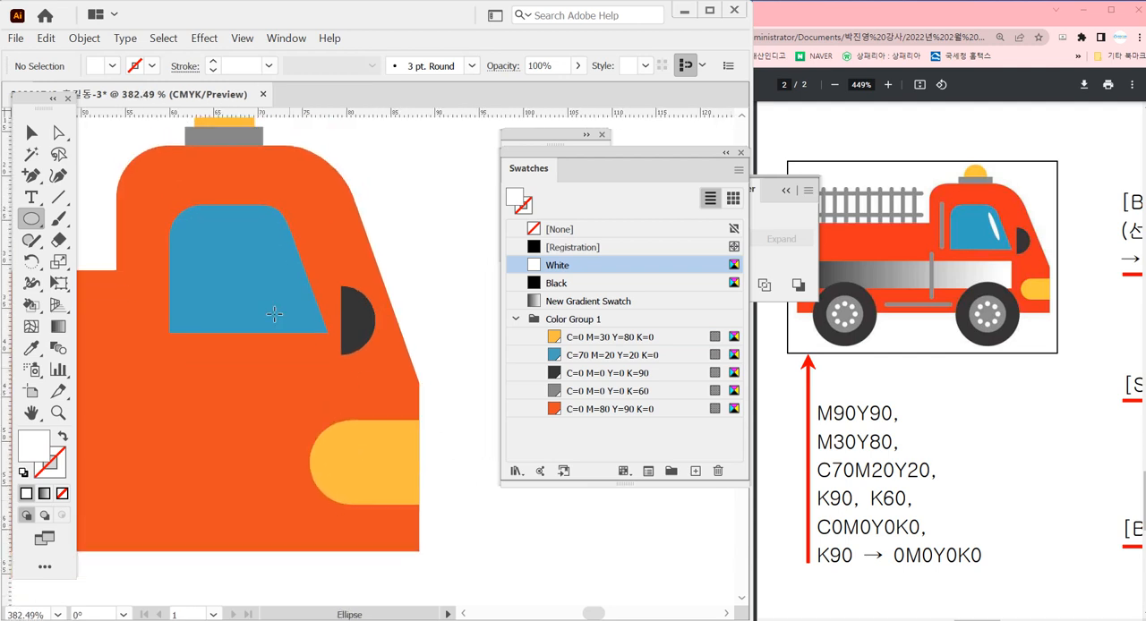
drag(274, 310, 267, 319)
key(v)
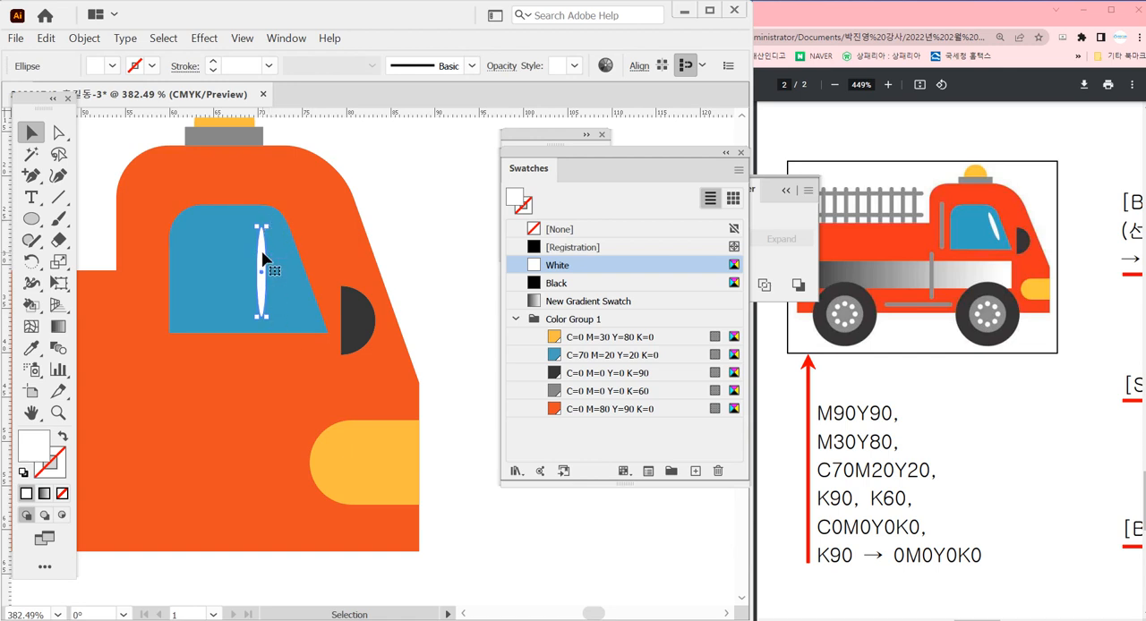
Move the white ellipse closer to the window's slanted side and shorten it to about 9 mm
drag(262, 259, 274, 249)
drag(282, 315, 281, 307)
click(421, 212)
click(272, 280)
Rotate the white ellipse about 15° to follow the window's slanted side and position it just inside that edge
drag(279, 232, 370, 338)
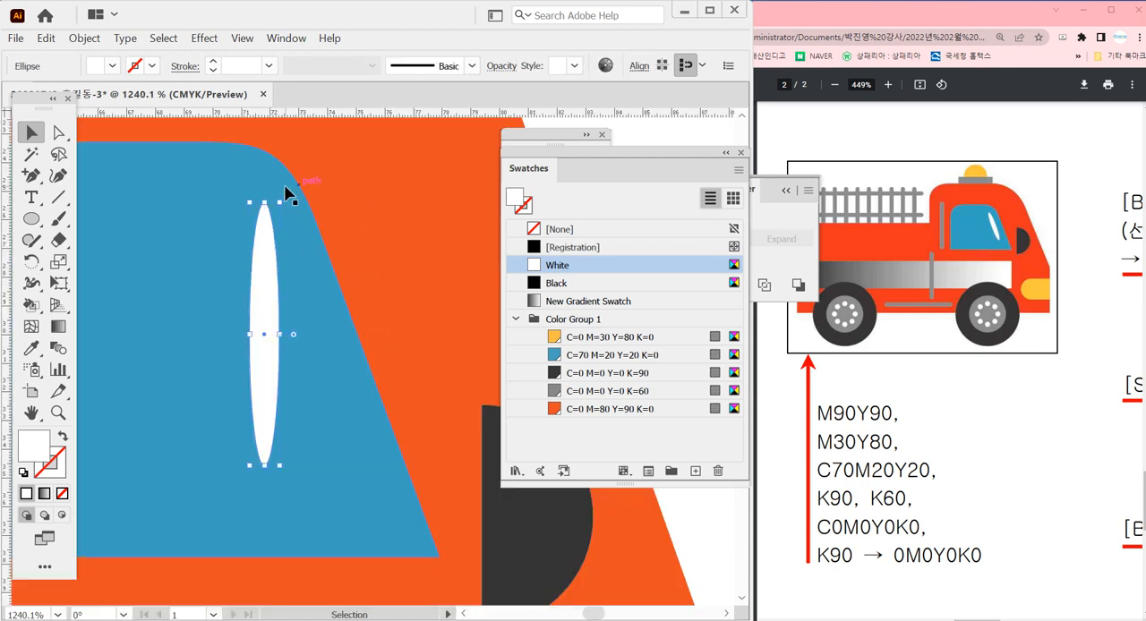
drag(277, 194, 228, 176)
drag(268, 385, 303, 362)
ctrl+alt+click(303, 409)
ctrl+alt+click(302, 409)
ctrl+alt+click(302, 409)
ctrl+alt+click(343, 376)
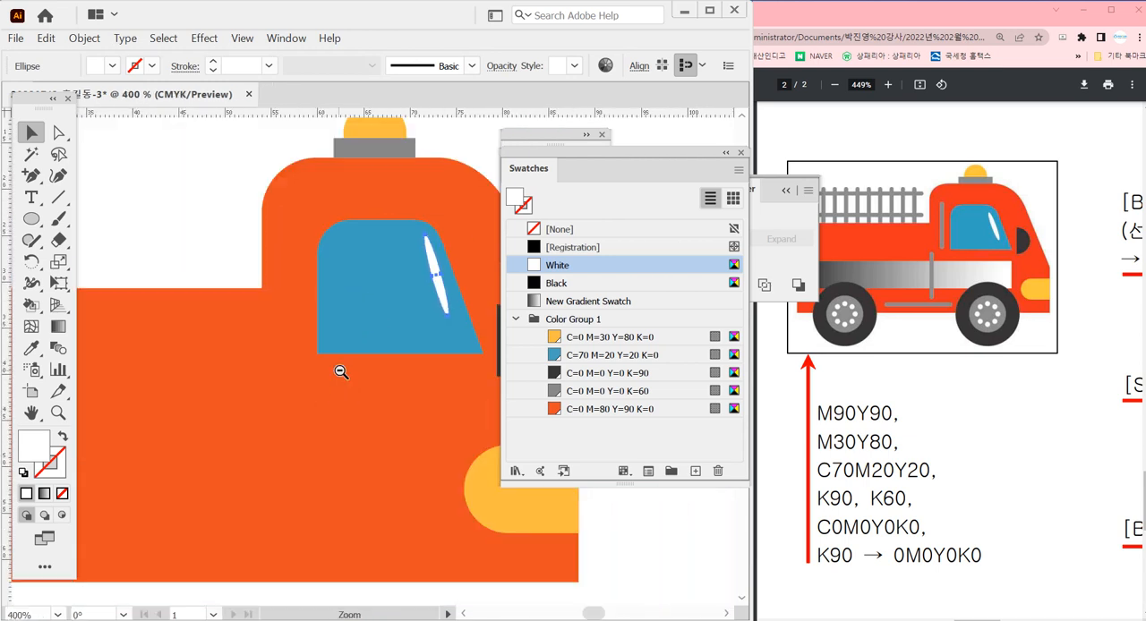
ctrl+alt+click(341, 374)
drag(368, 384, 220, 381)
click(466, 268)
drag(192, 223, 403, 390)
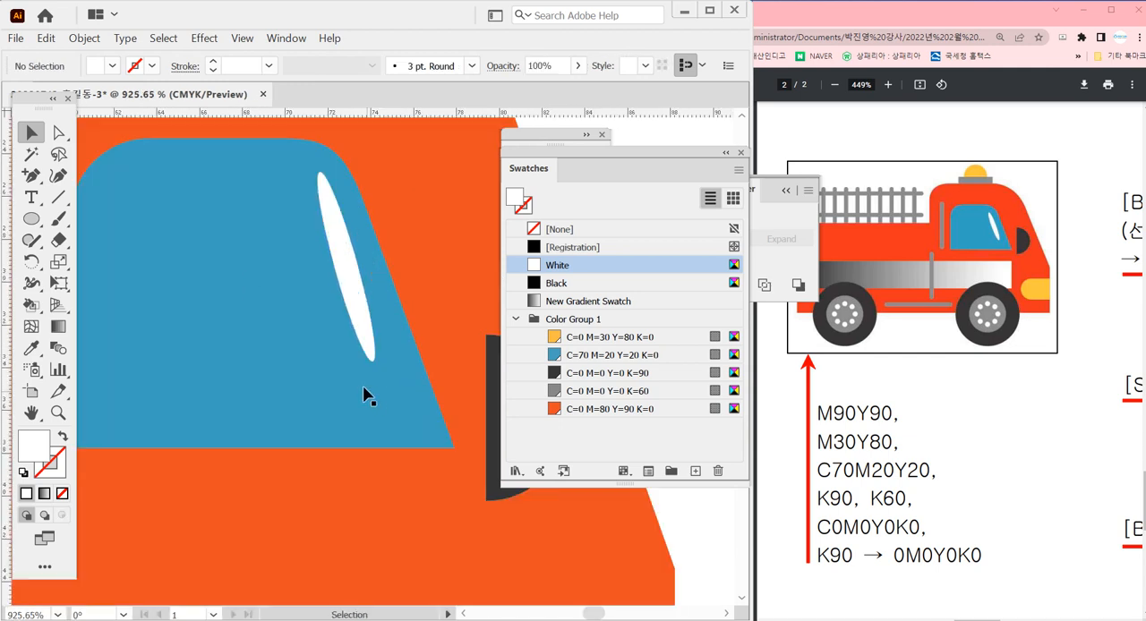
mouse_move(360, 326)
mouse_down()
mouse_move(343, 333)
mouse_move(369, 333)
mouse_move(335, 335)
mouse_move(374, 338)
mouse_move(323, 339)
mouse_move(365, 338)
mouse_move(356, 332)
mouse_up()
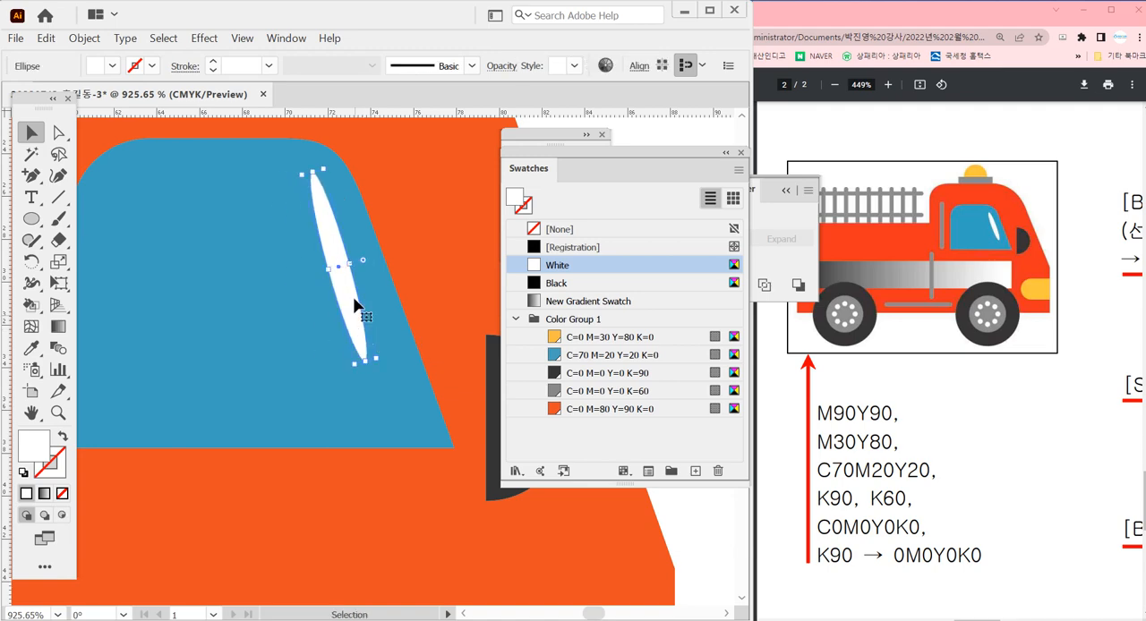
Turn off Snap to Point and Snap to Pixel
click(241, 38)
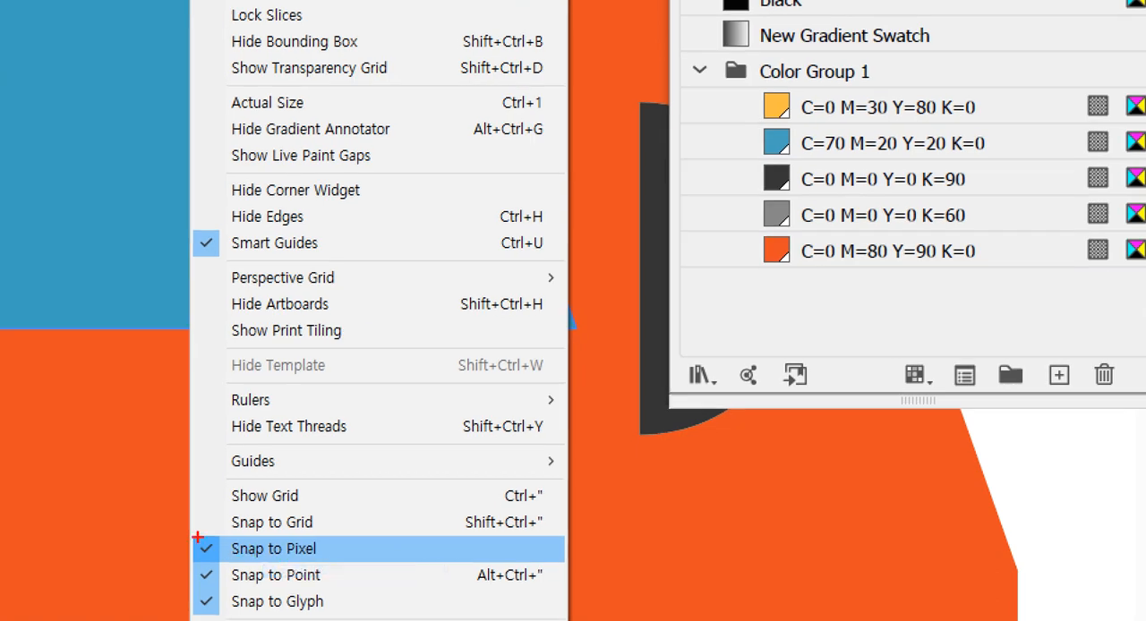
drag(197, 538, 412, 584)
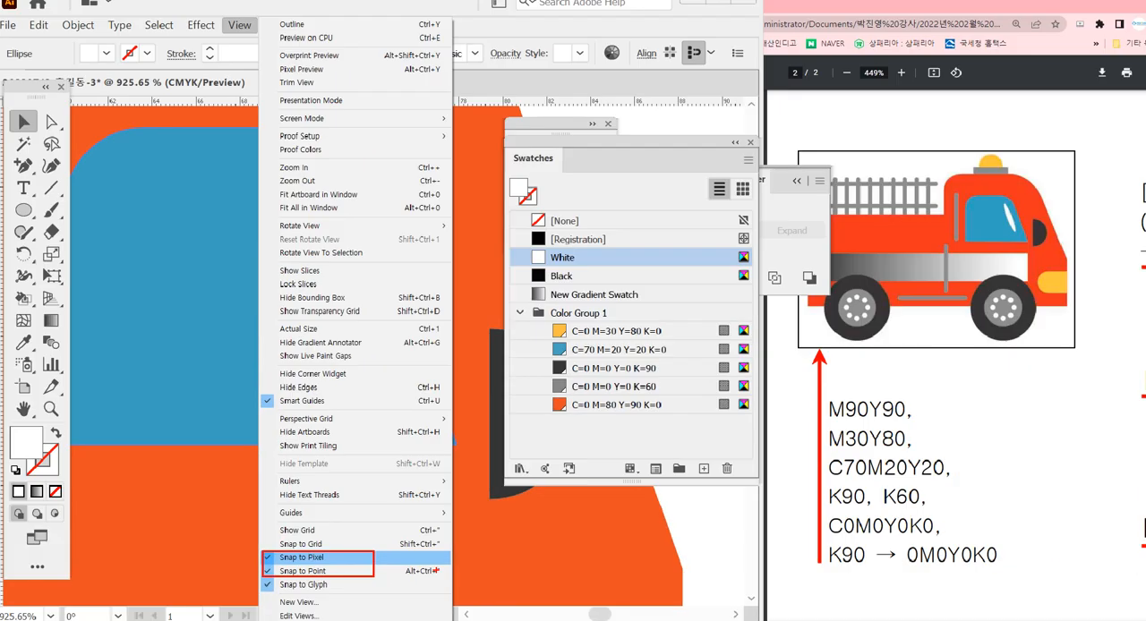
key(Escape)
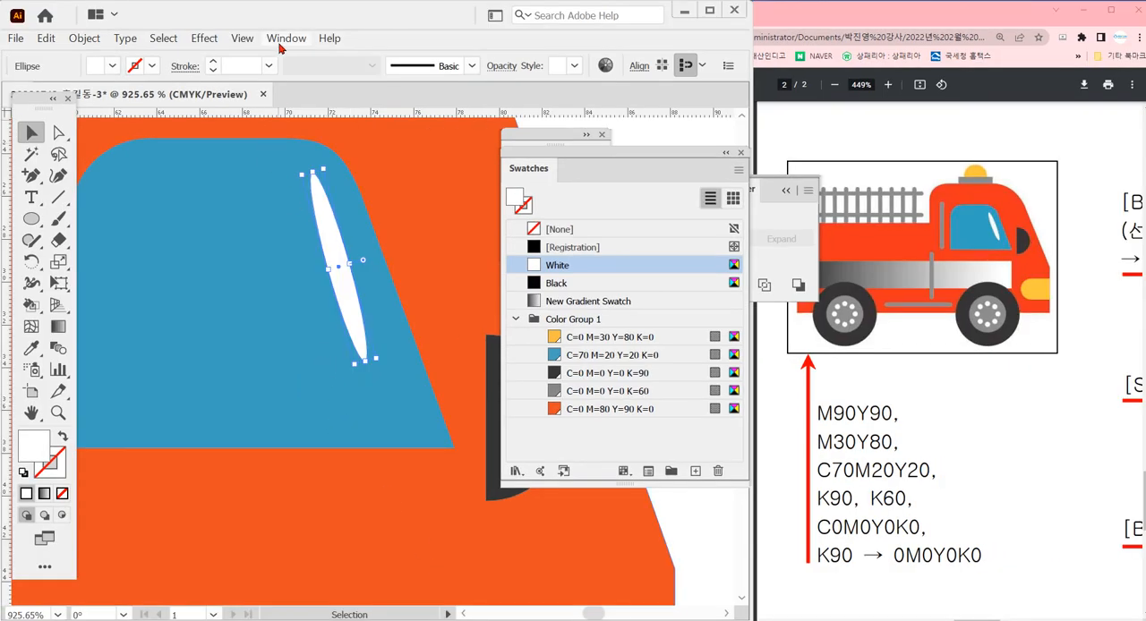
click(242, 37)
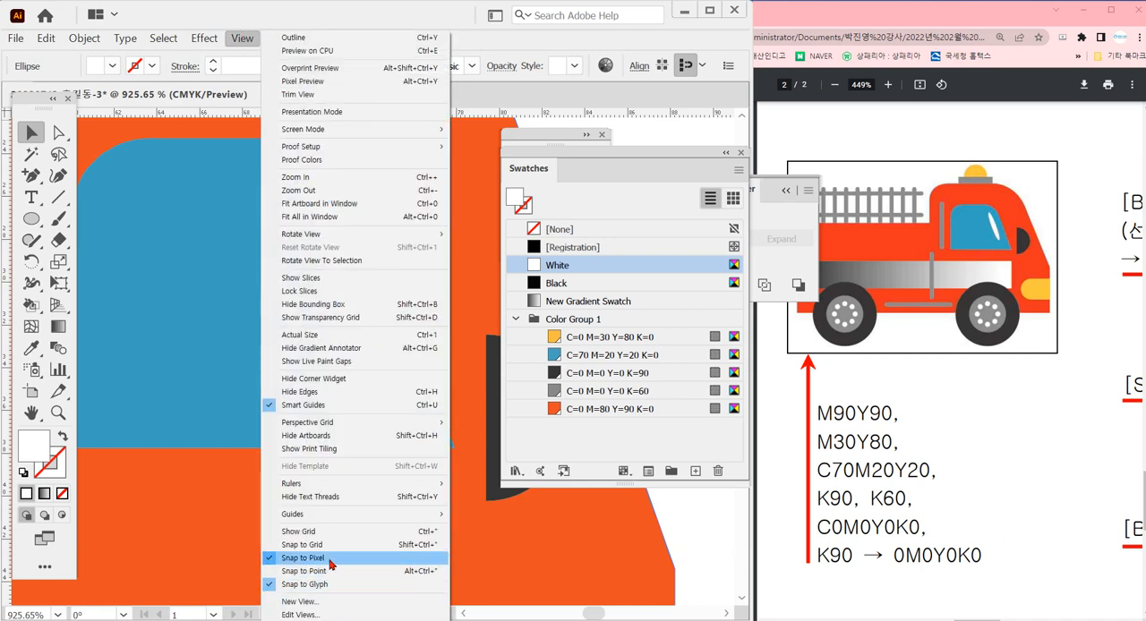
click(331, 559)
Fine-position the white highlight beside the window's slanted edge and clear the Pathfinder panel off the reference drawing
mouse_move(370, 343)
mouse_down()
mouse_move(383, 324)
mouse_move(358, 334)
mouse_up()
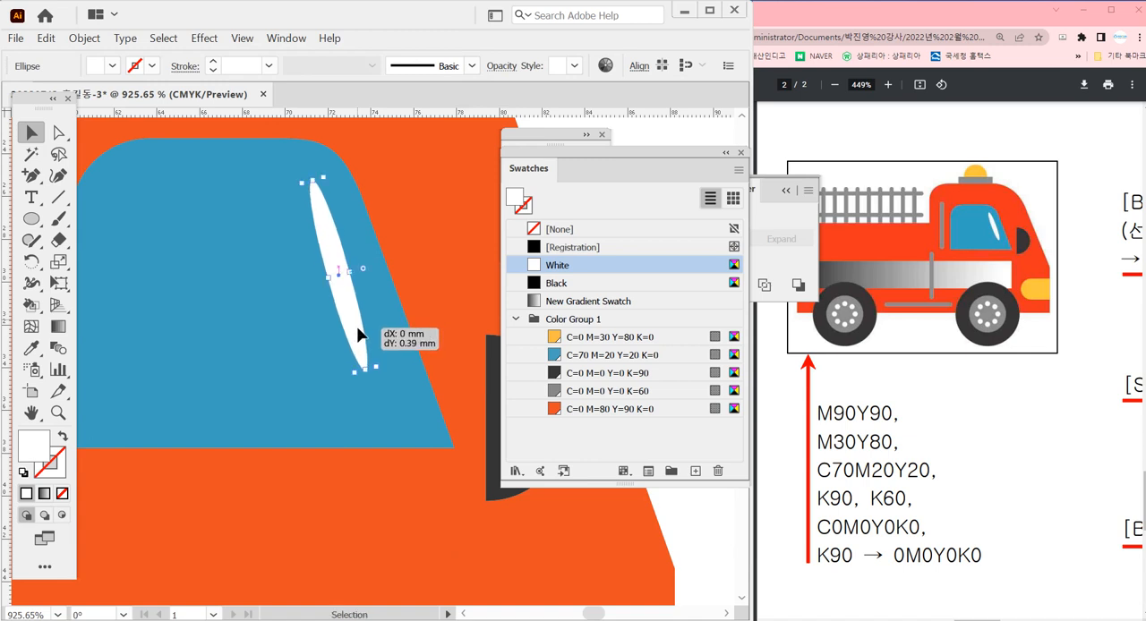
drag(382, 370, 361, 335)
ctrl+alt+click(371, 404)
ctrl+alt+click(370, 403)
ctrl+alt+click(370, 404)
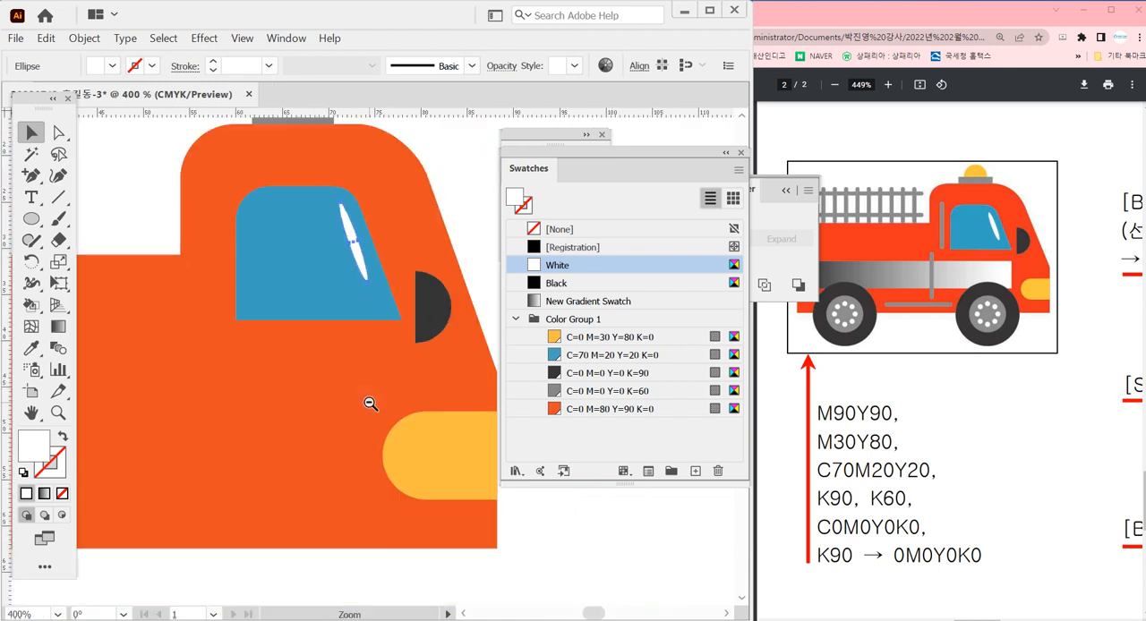
ctrl+alt+click(370, 403)
click(380, 504)
ctrl+alt+click(379, 504)
ctrl+alt+click(362, 467)
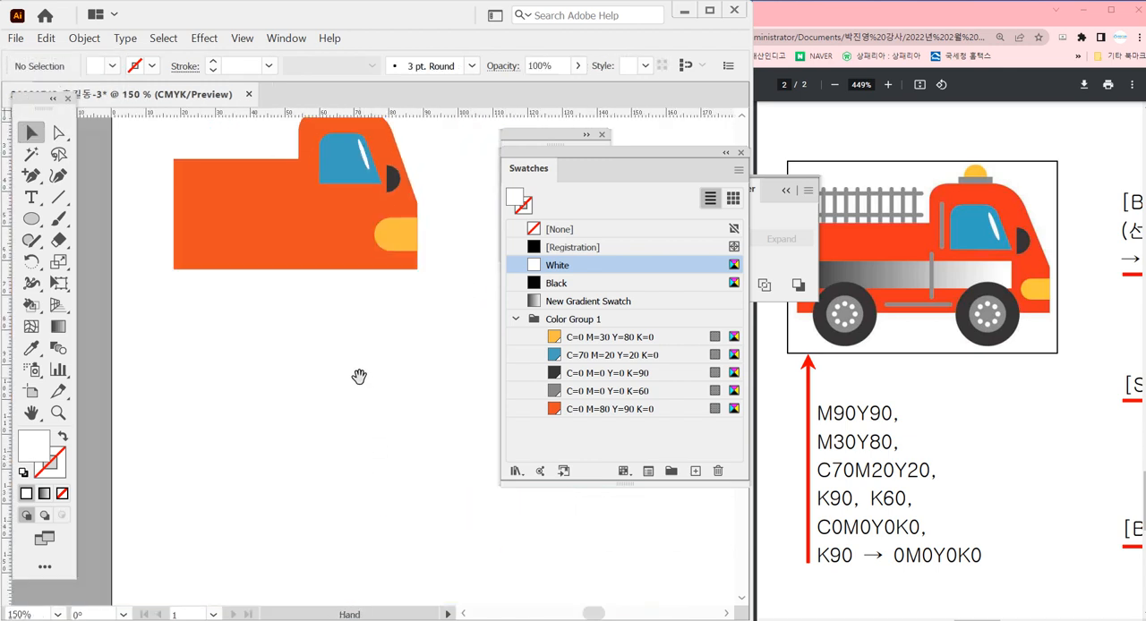
drag(359, 376, 383, 412)
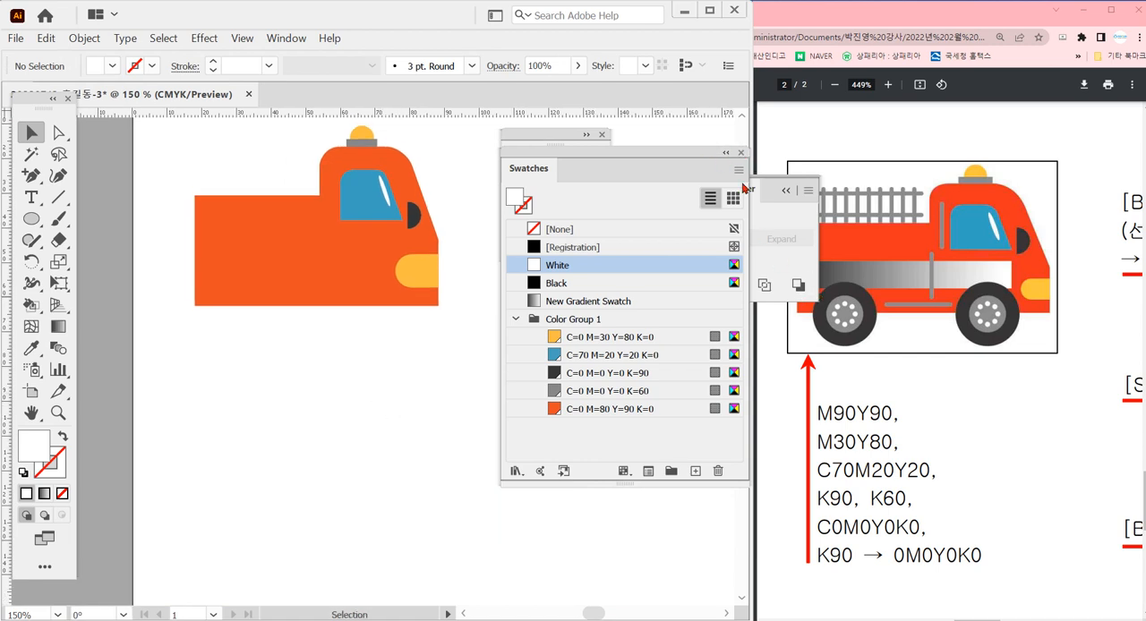
click(778, 199)
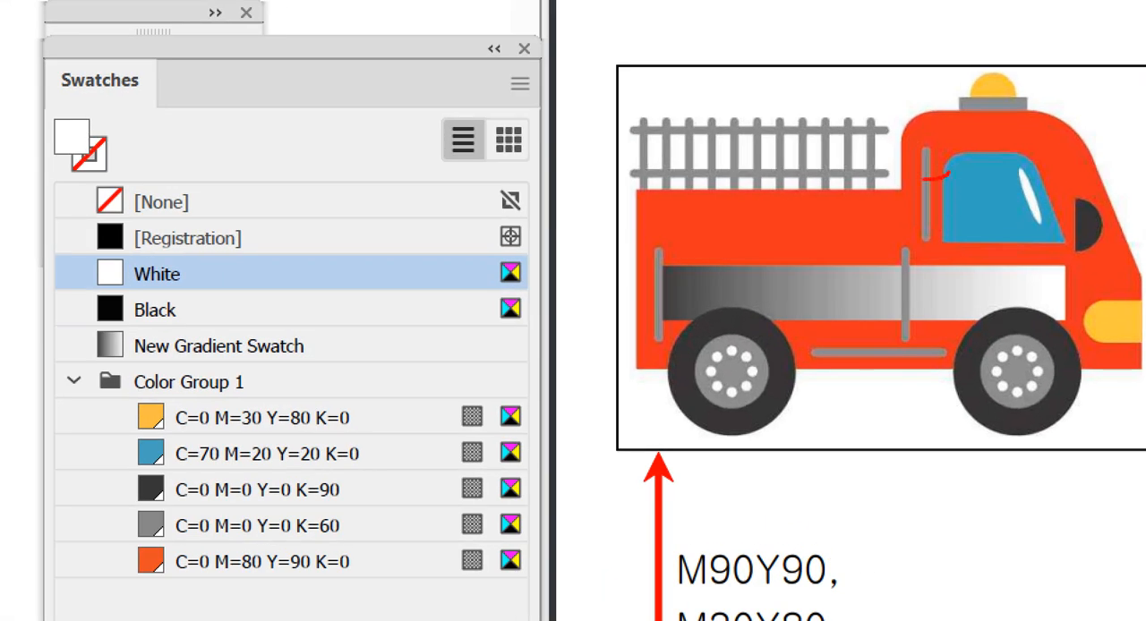
mouse_move(923, 179)
mouse_down()
mouse_move(912, 137)
mouse_move(950, 166)
mouse_up()
drag(919, 276, 923, 252)
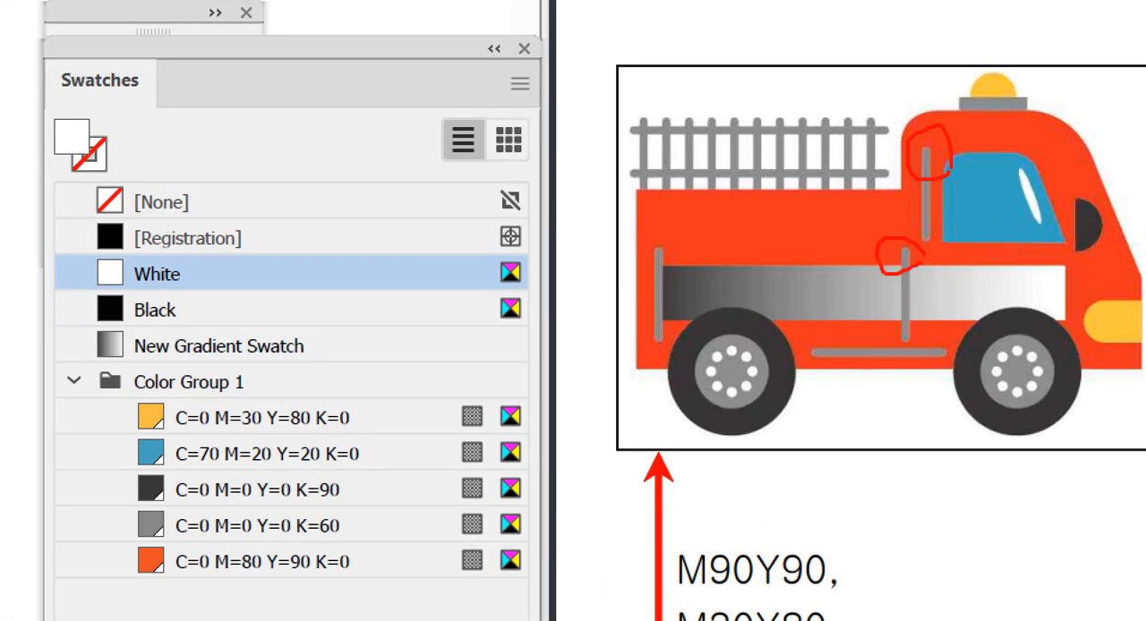
drag(845, 375, 837, 371)
drag(679, 257, 684, 265)
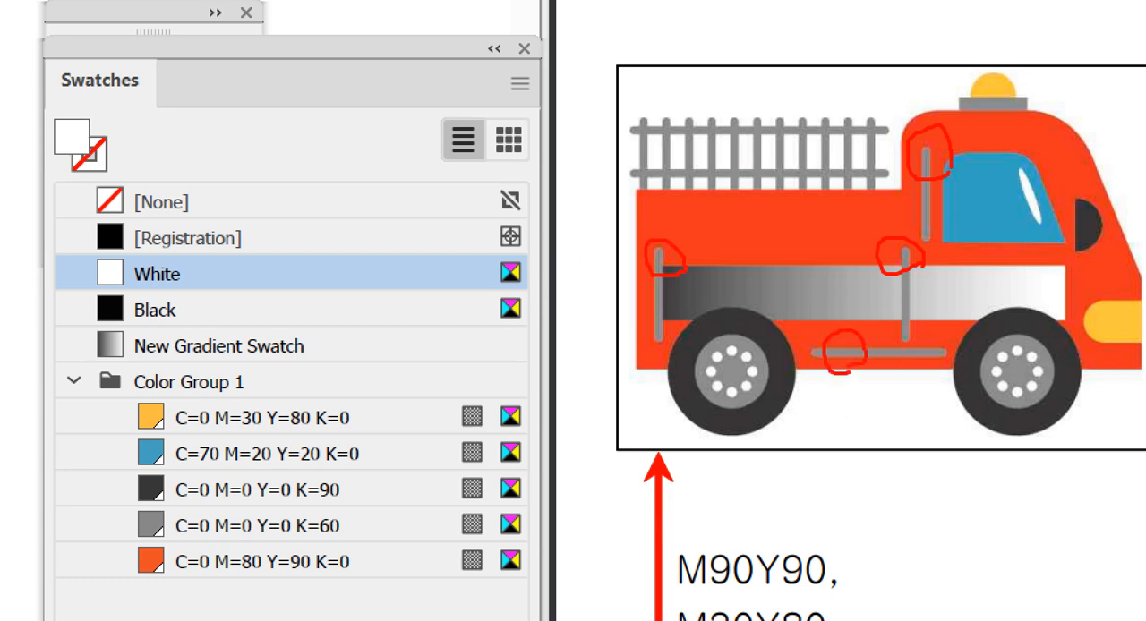
key(Escape)
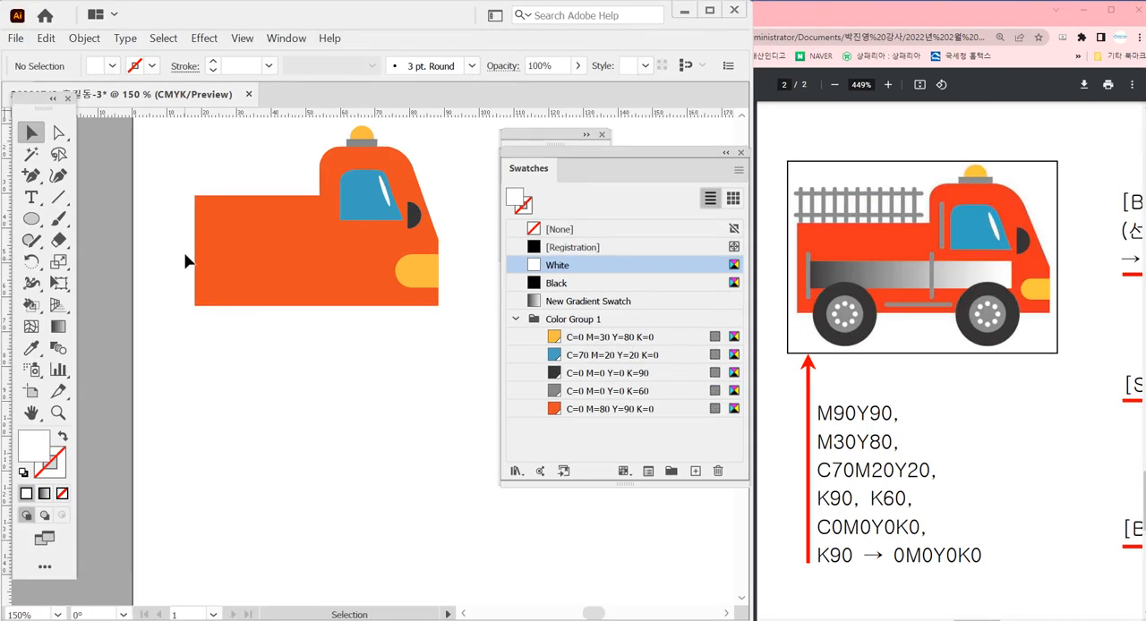
Draw a short vertical line below the truck and give its stroke the C=0 M=0 Y=0 K=60 swatch
click(58, 197)
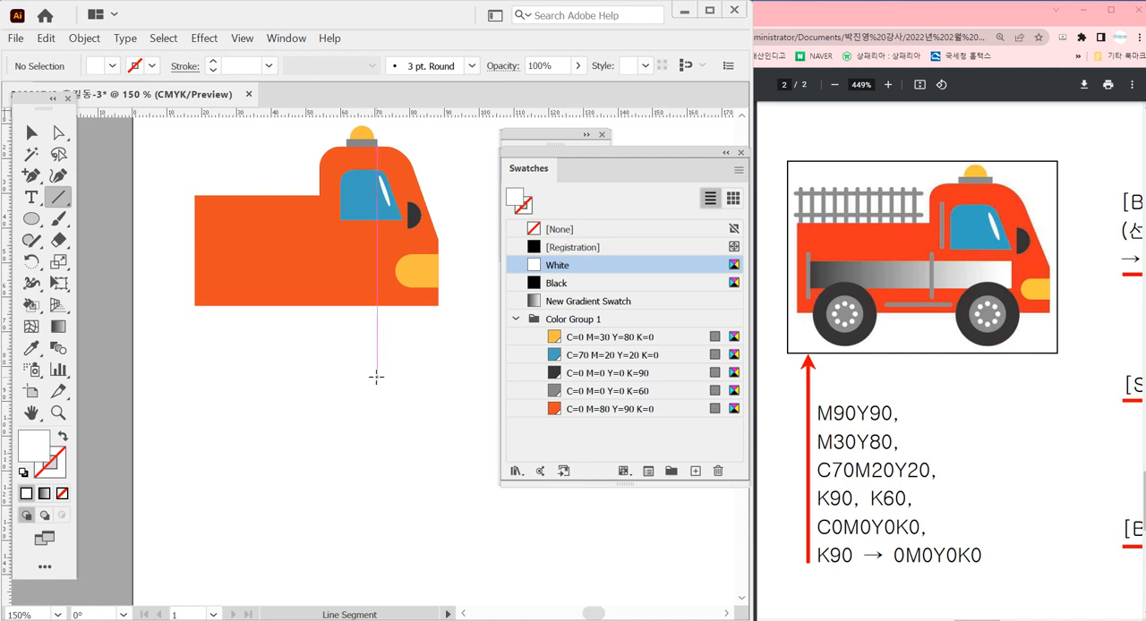
drag(385, 336, 385, 389)
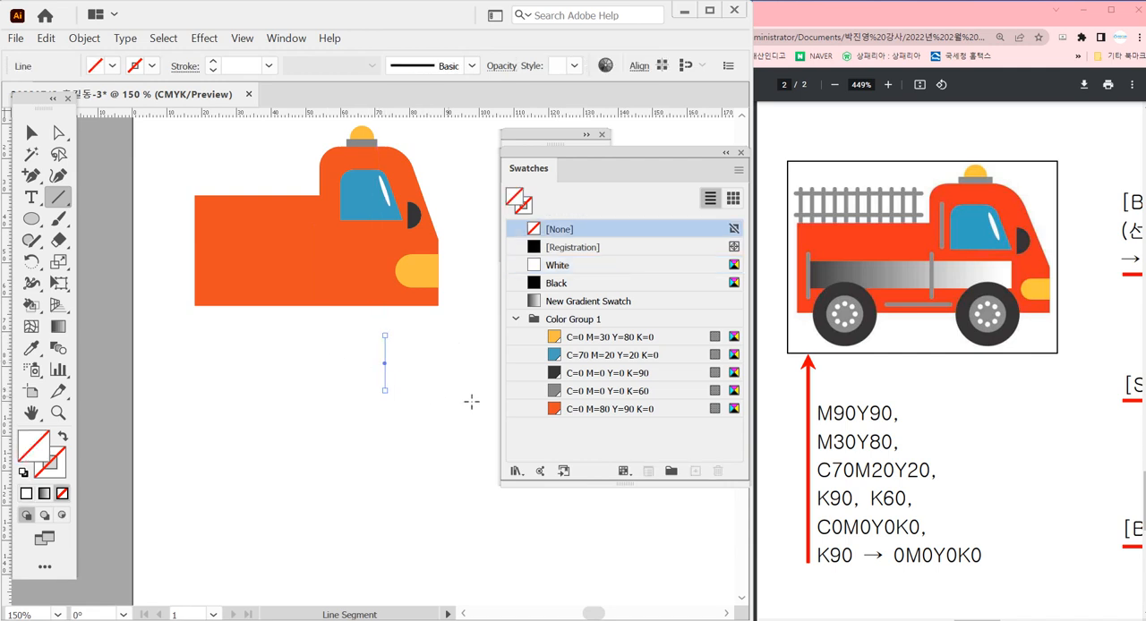
click(632, 398)
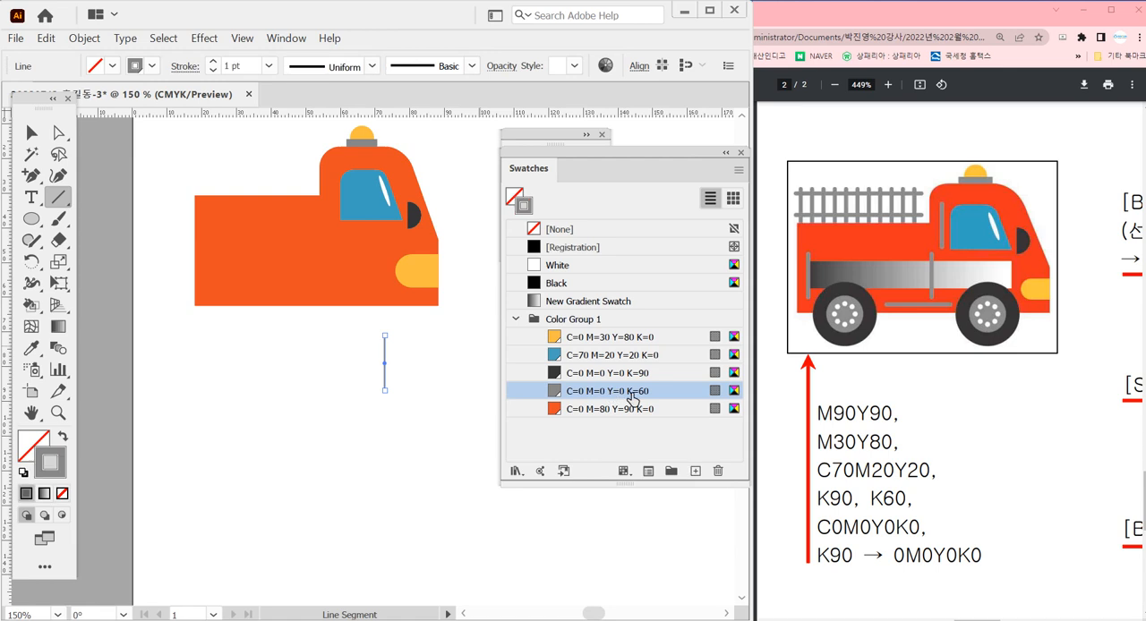
Set the grey line's stroke weight to 4 pt and give it round caps
click(214, 62)
click(213, 63)
click(213, 63)
click(213, 63)
click(212, 72)
key(ctrl+F10)
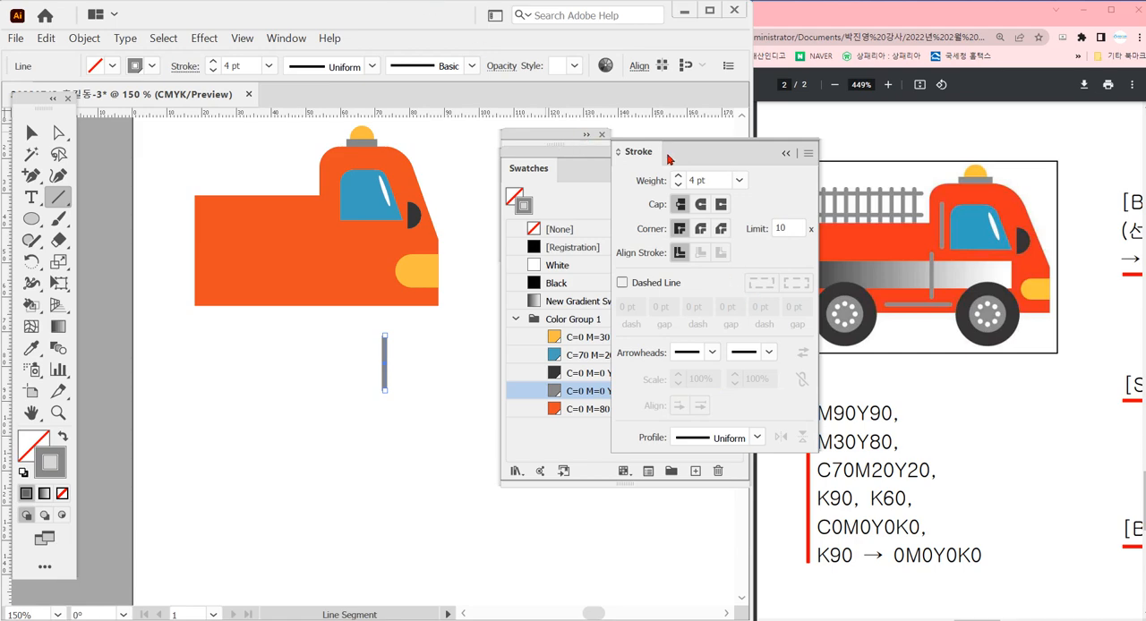
click(702, 209)
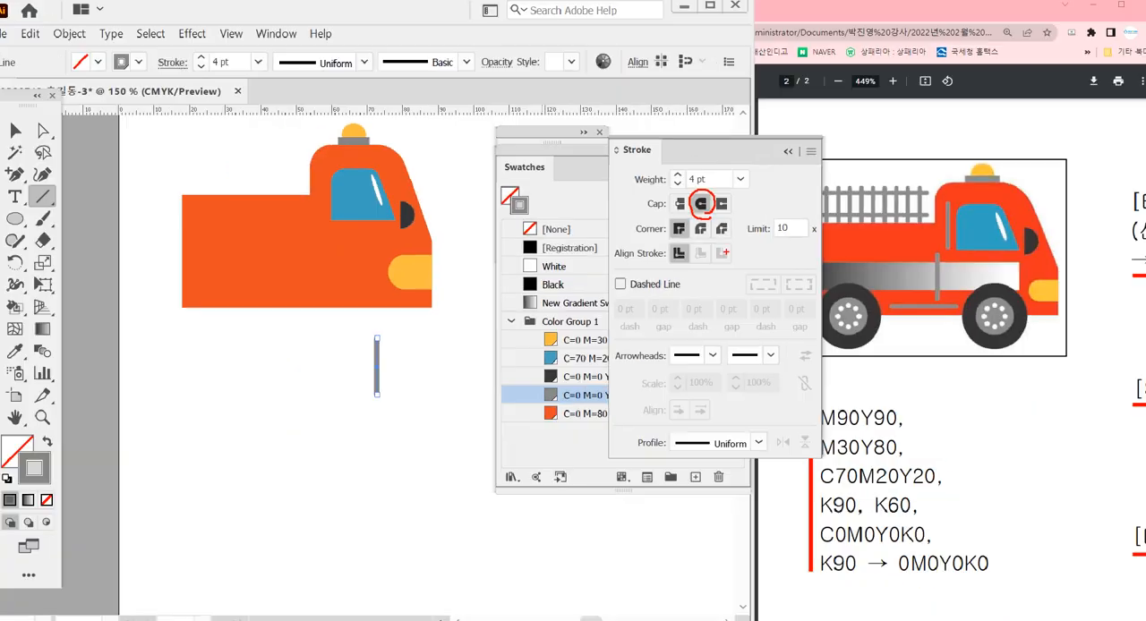
click(31, 132)
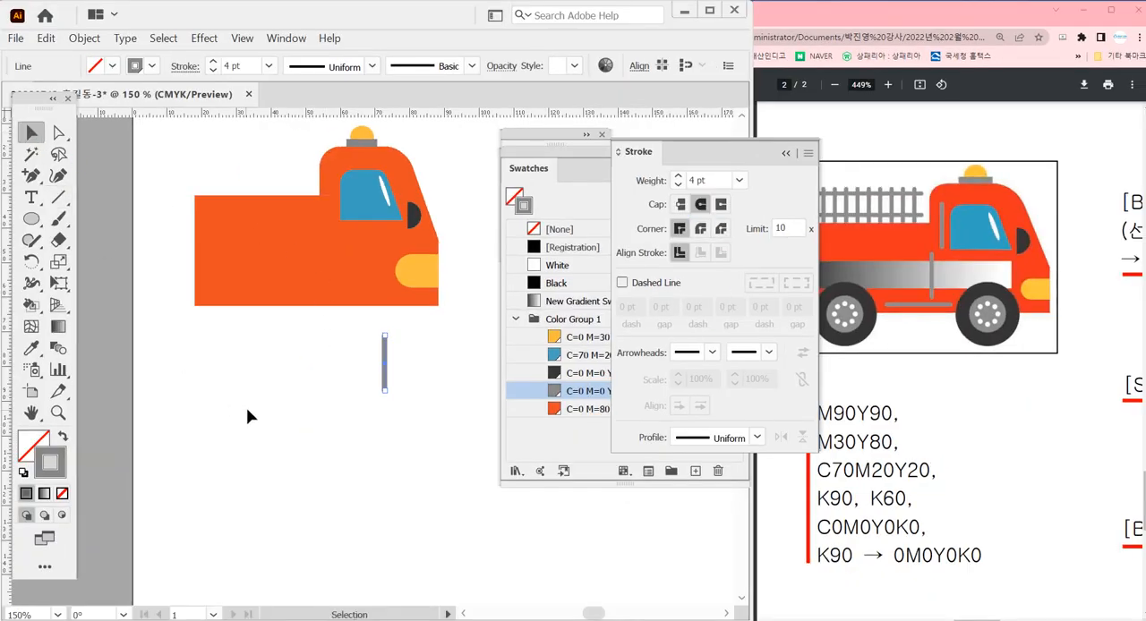
click(390, 426)
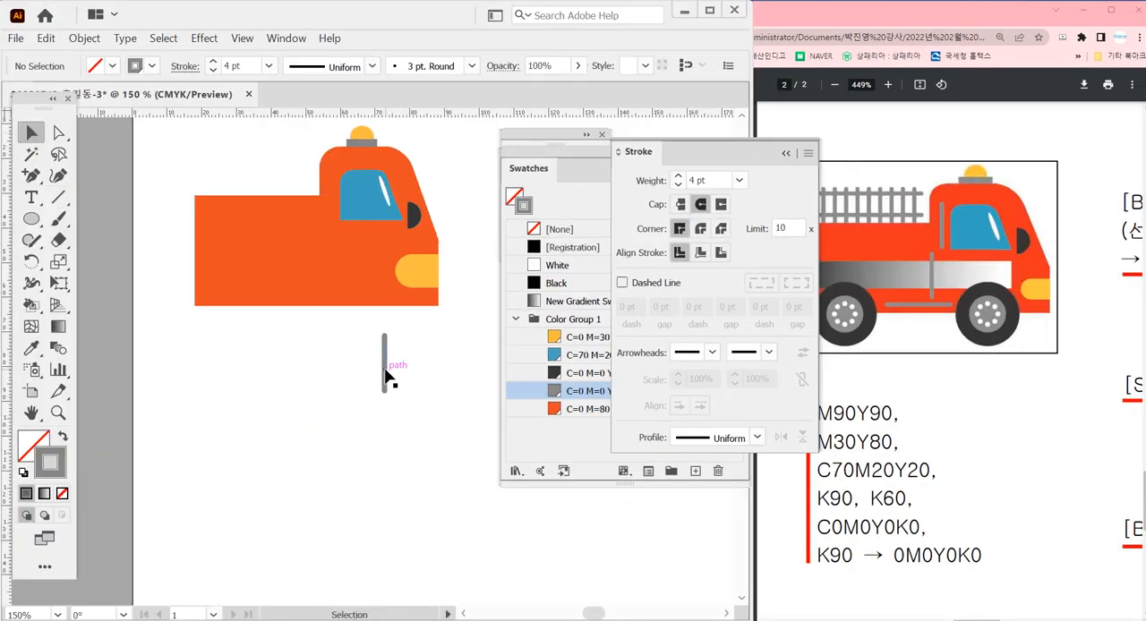
Place the grey line upright on the cab, between the cab's rear edge and the blue window
mouse_move(383, 375)
mouse_down()
mouse_move(384, 290)
mouse_move(330, 239)
mouse_move(334, 198)
mouse_move(294, 211)
mouse_move(294, 225)
mouse_up()
scroll(331, 193, up, 3)
click(162, 189)
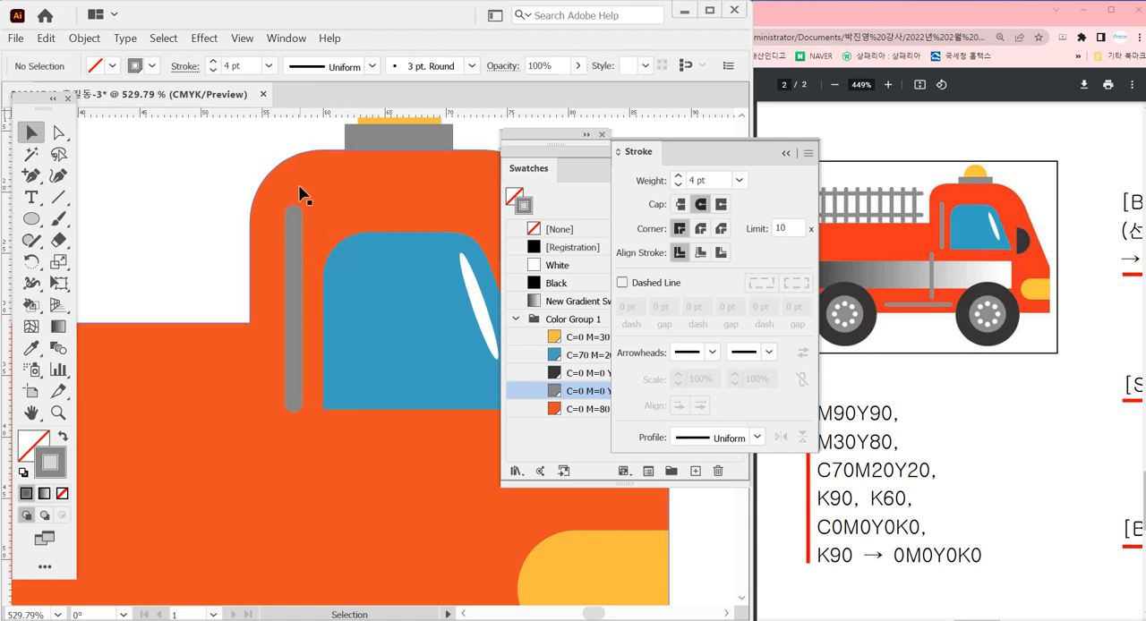
click(299, 189)
ctrl+alt+click(381, 374)
ctrl+alt+click(381, 374)
ctrl+alt+click(381, 374)
ctrl+alt+click(381, 374)
click(396, 547)
drag(349, 450, 379, 369)
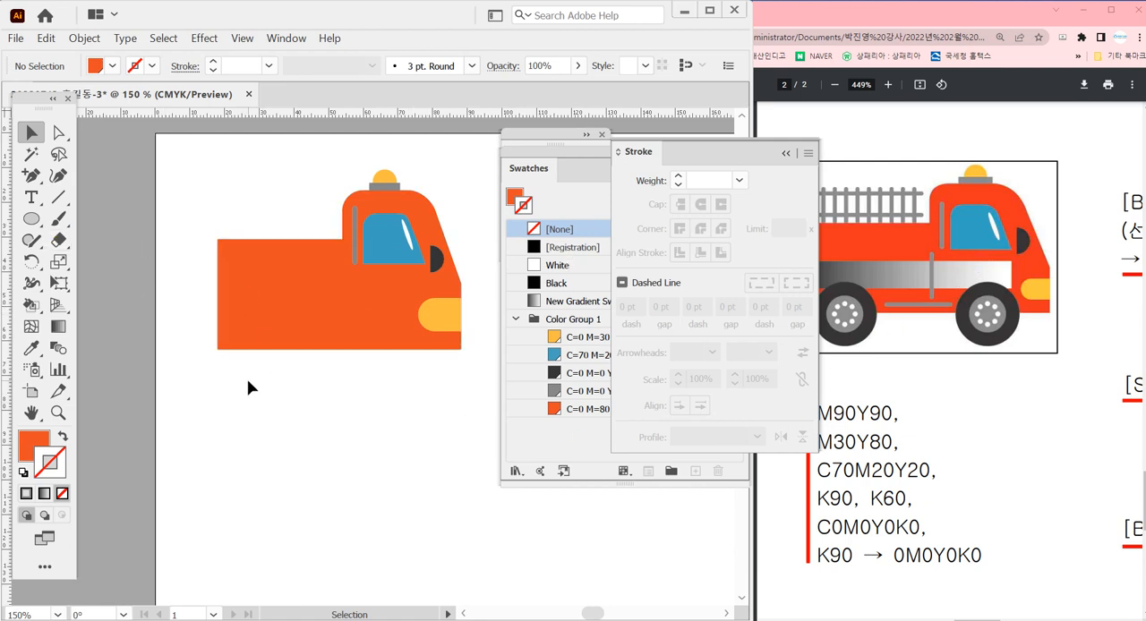
Draw a rectangle about 57 mm wide and 11 mm high along the truck body, filled with New Gradient Swatch
key(m)
key(x)
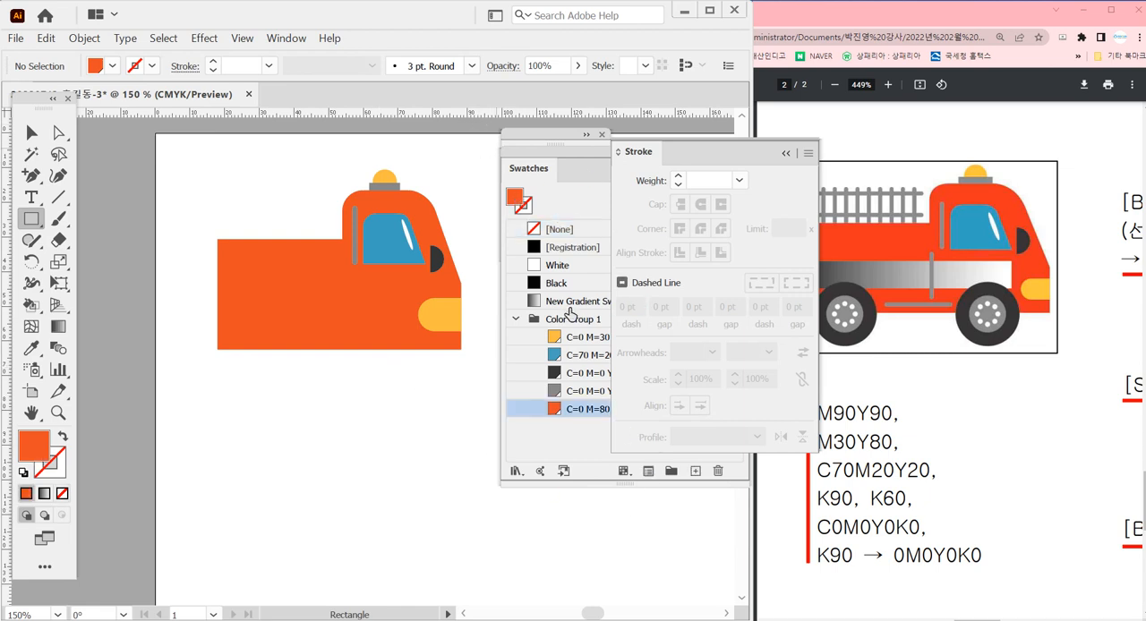
click(575, 304)
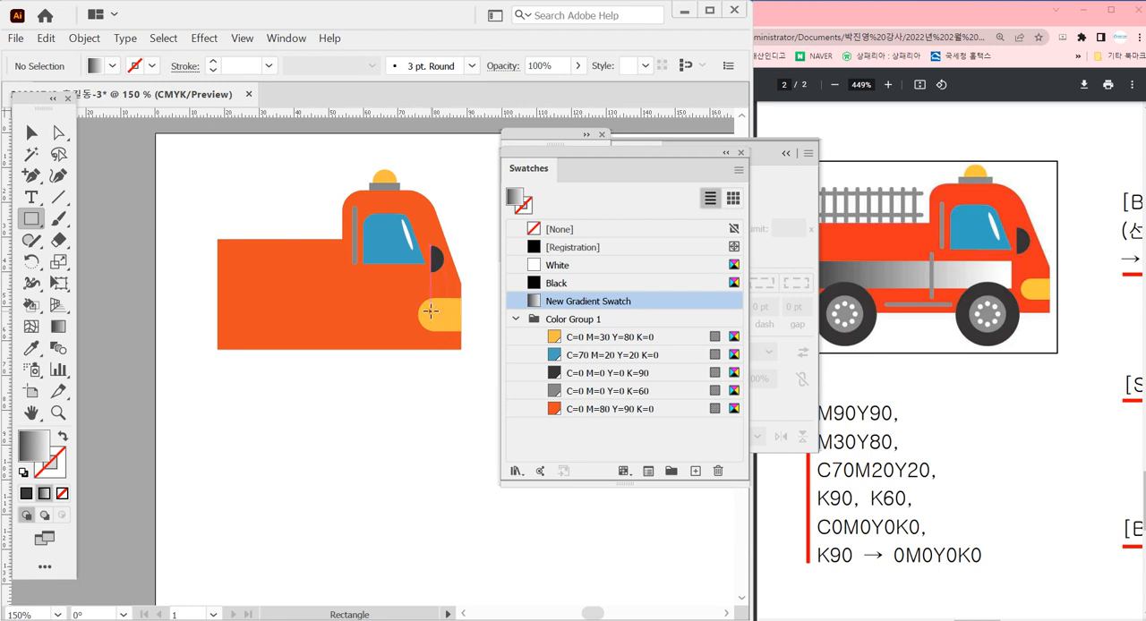
click(788, 156)
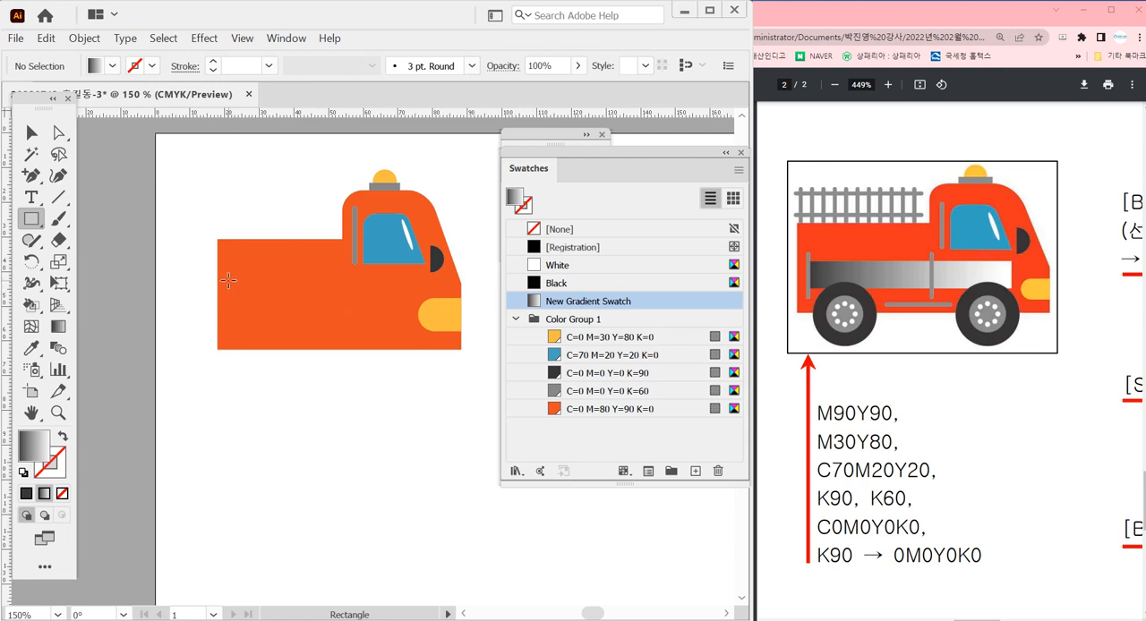
drag(228, 280, 427, 320)
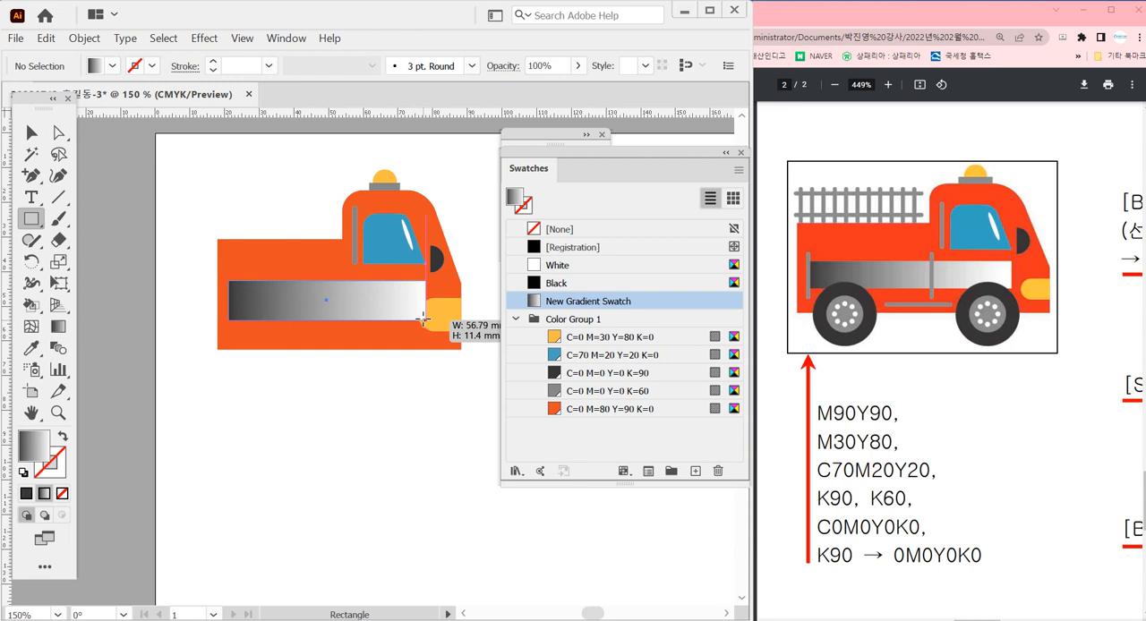
drag(424, 320, 423, 317)
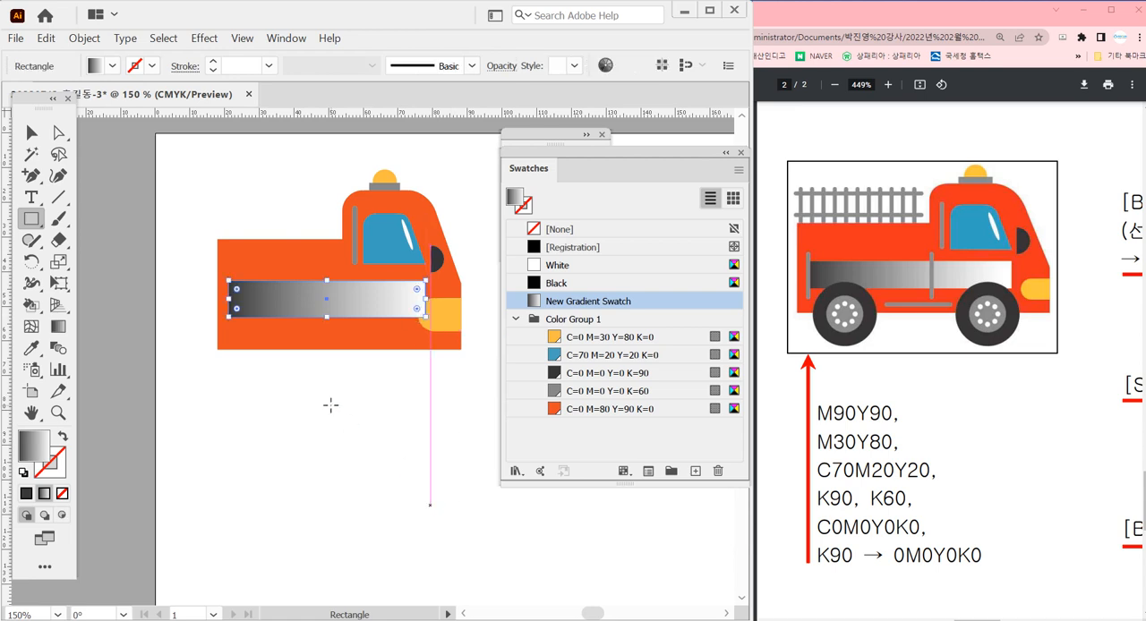
click(38, 141)
click(192, 420)
Move the yellow headlight and the body's two front-edge anchor points about 5.5 mm forward
key(space)
mouse_move(321, 395)
mouse_down()
mouse_move(221, 375)
mouse_move(325, 389)
mouse_up()
key(space)
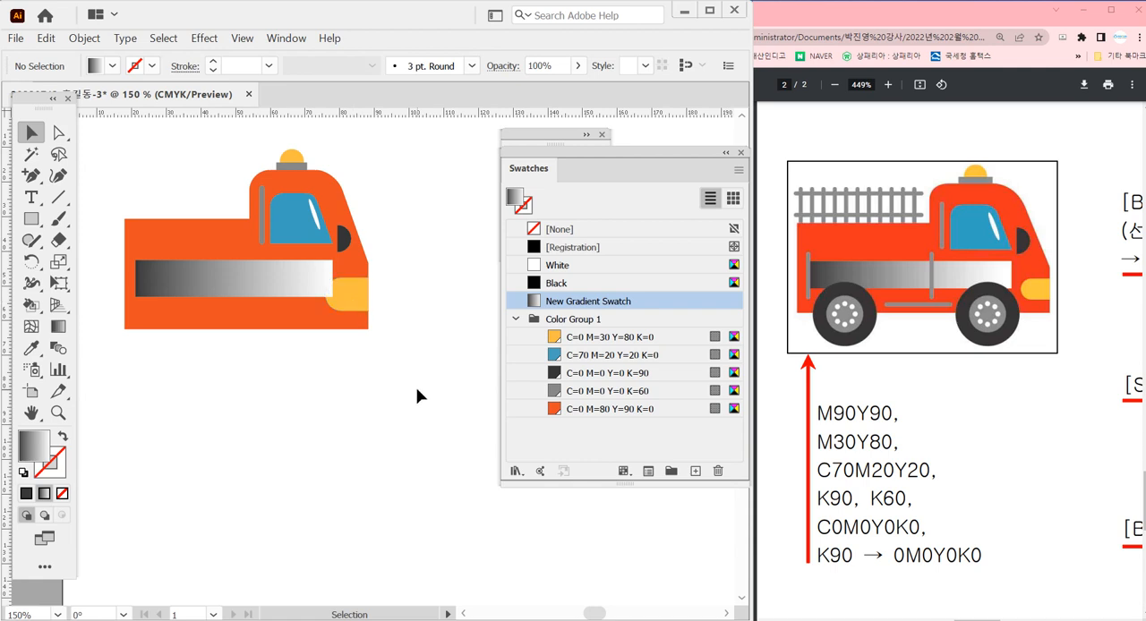
key(space)
drag(395, 405, 421, 406)
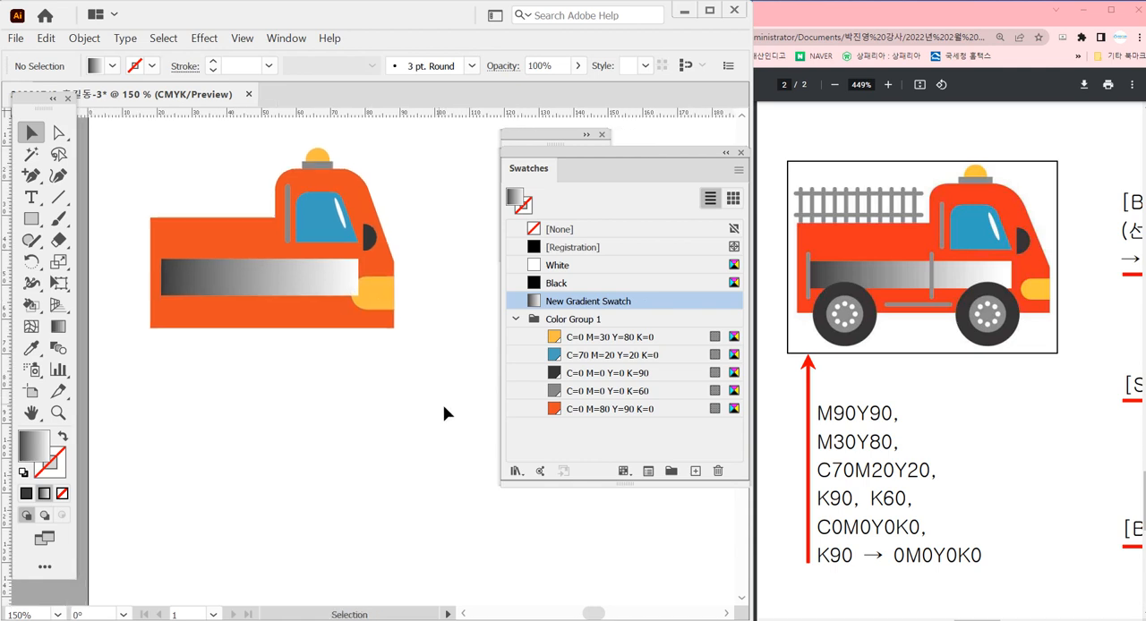
drag(377, 303, 395, 307)
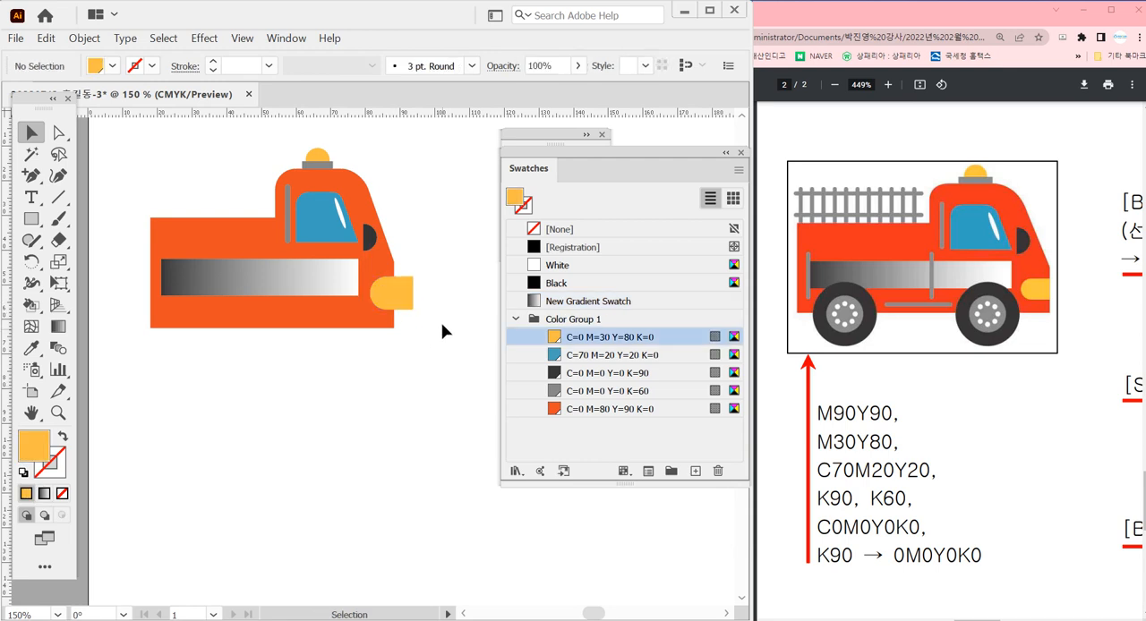
ctrl+click(395, 263)
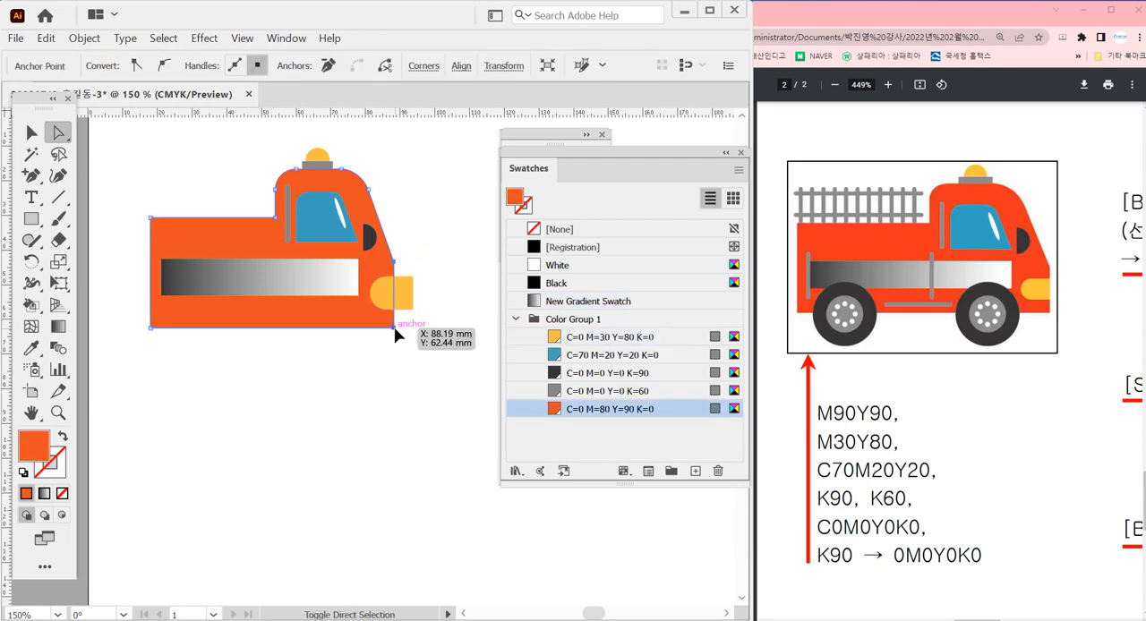
drag(394, 327, 414, 334)
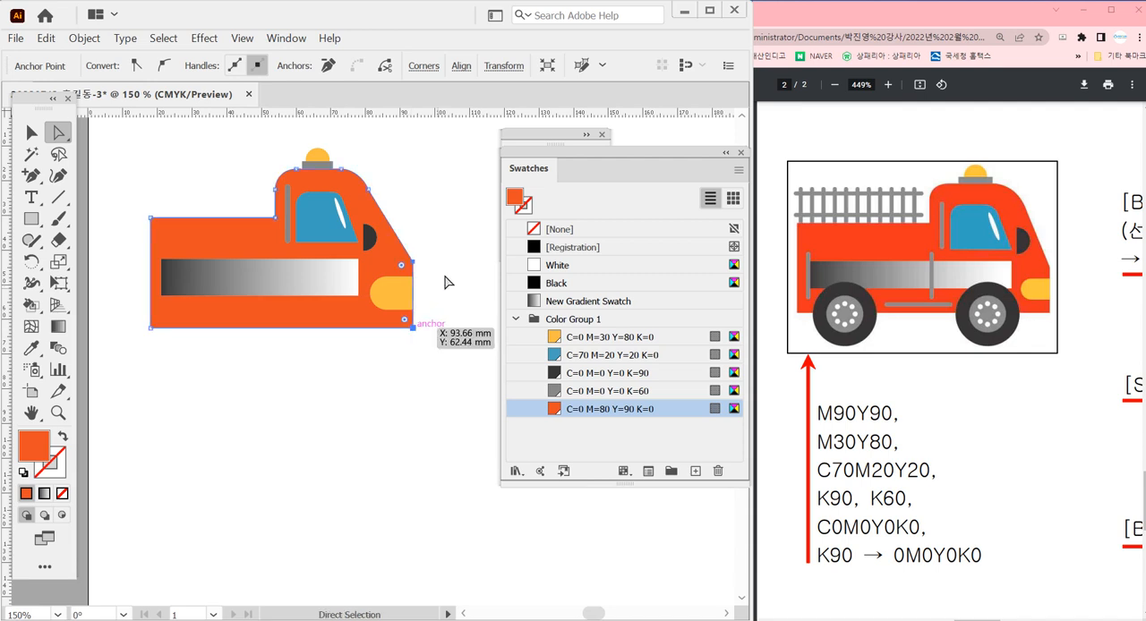
Shift the anchor points of the cab roof's front curve slightly forward to reshape the windscreen slope
click(397, 192)
click(350, 188)
drag(352, 169, 360, 174)
click(440, 158)
key(v)
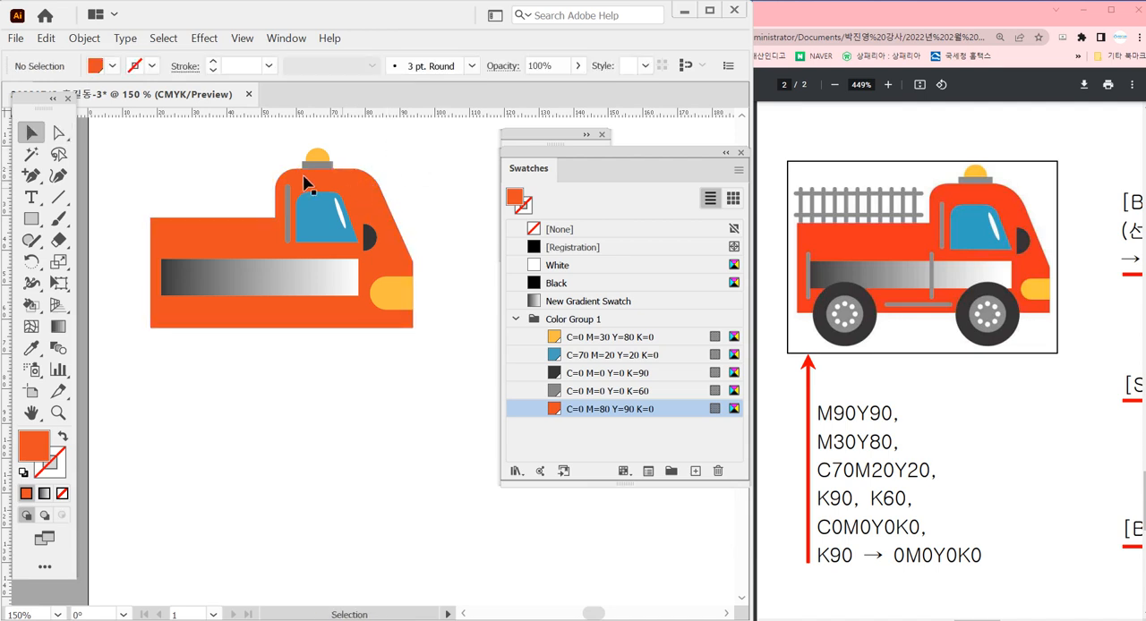
Move the yellow roof light together with its grey base slightly forward along the cab roof
drag(303, 131, 410, 273)
click(269, 249)
drag(258, 227, 285, 226)
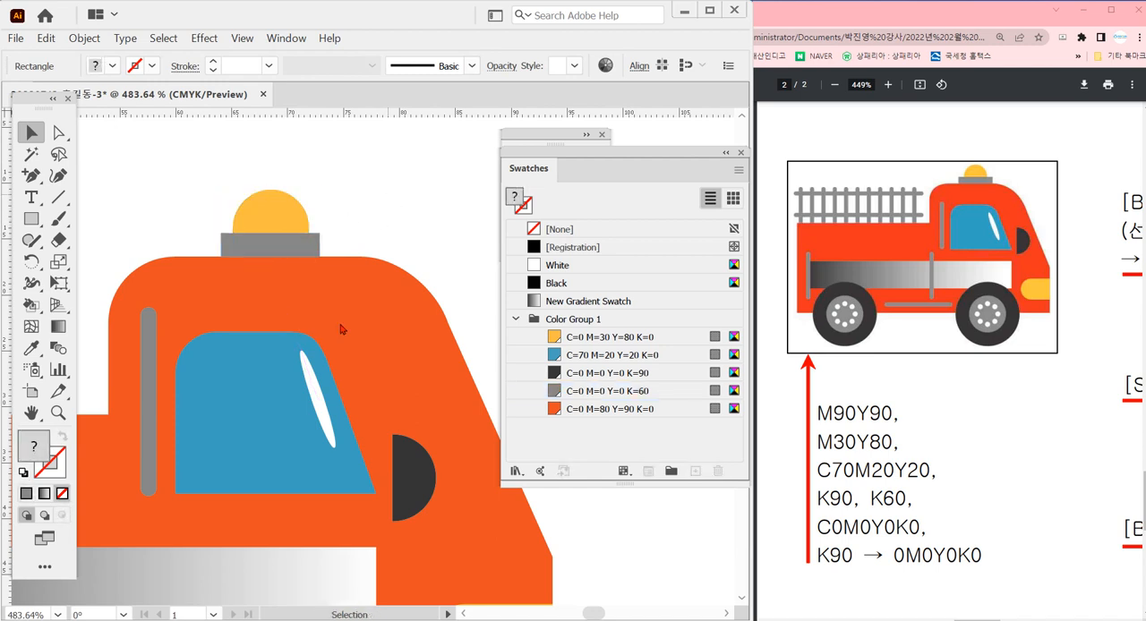
key(ctrl+shift+a)
ctrl+alt+click(305, 404)
ctrl+alt+click(305, 404)
ctrl+alt+click(306, 404)
drag(394, 403, 349, 383)
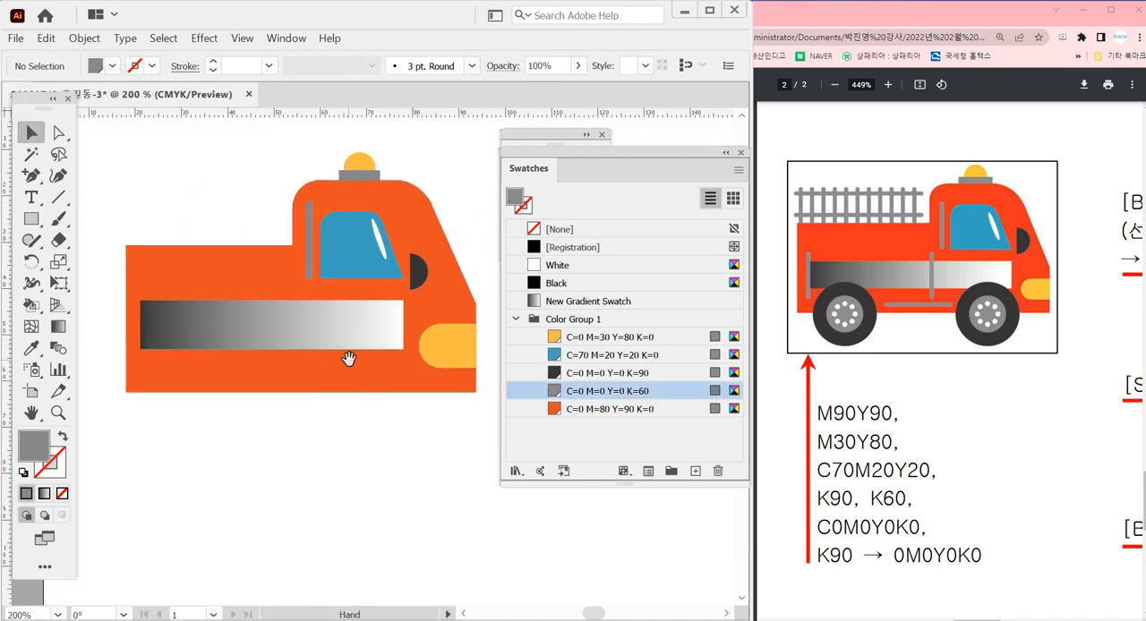
Widen the blue window toward the front of the cab
click(350, 257)
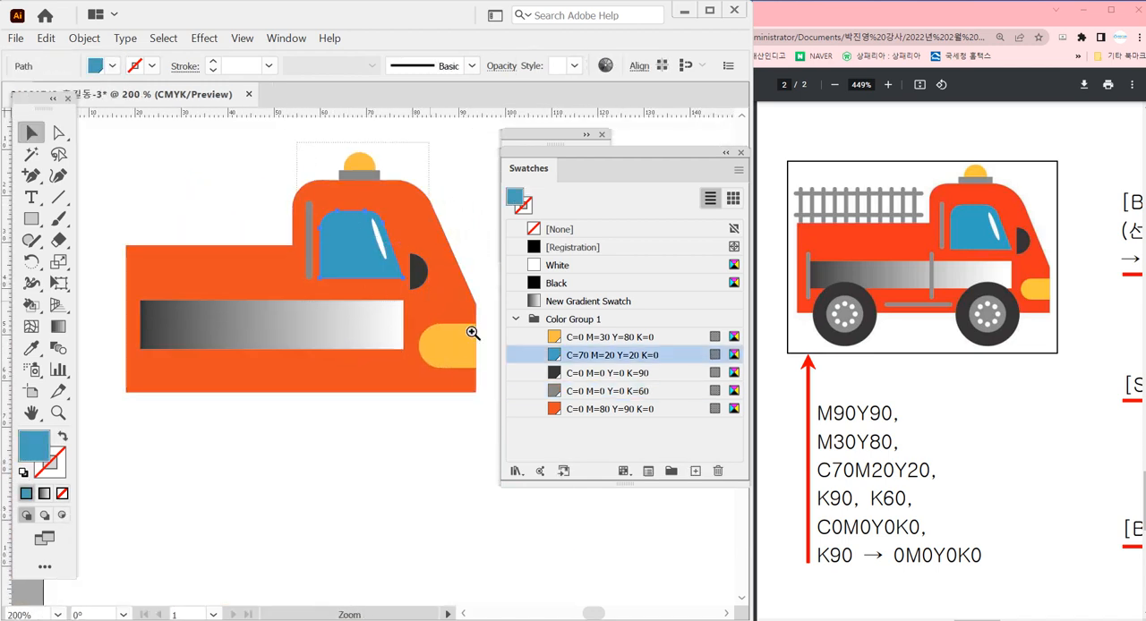
scroll(409, 243, up, 5)
drag(413, 287, 419, 276)
drag(421, 370, 451, 370)
ctrl+alt+click(408, 447)
ctrl+alt+click(400, 443)
click(433, 281)
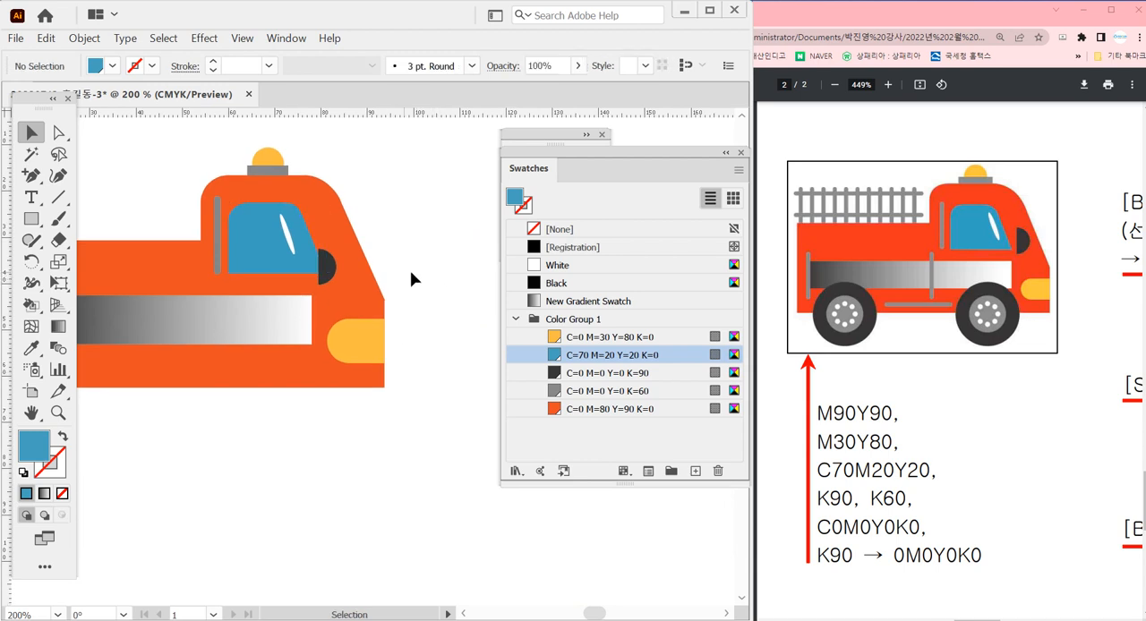
Move the dark half-circle mirror forward and slightly up, clear of the window's front corner
click(298, 266)
click(422, 237)
drag(325, 274, 337, 238)
click(394, 225)
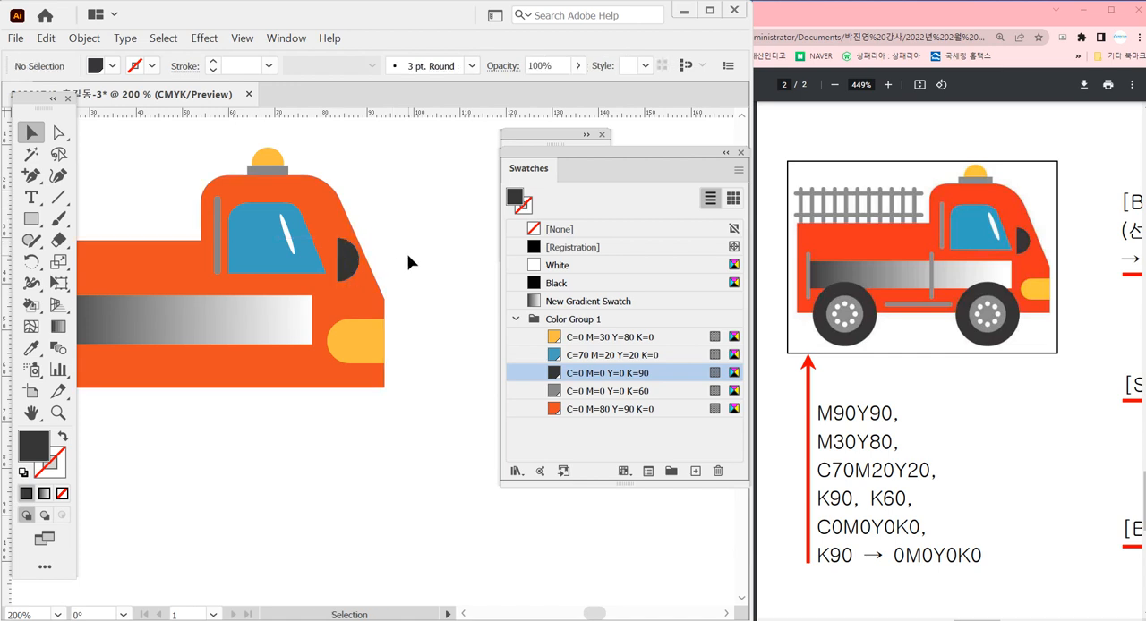
Move the gradient rectangle on the truck body up by about 2 mm
scroll(378, 333, up, 1)
key(a)
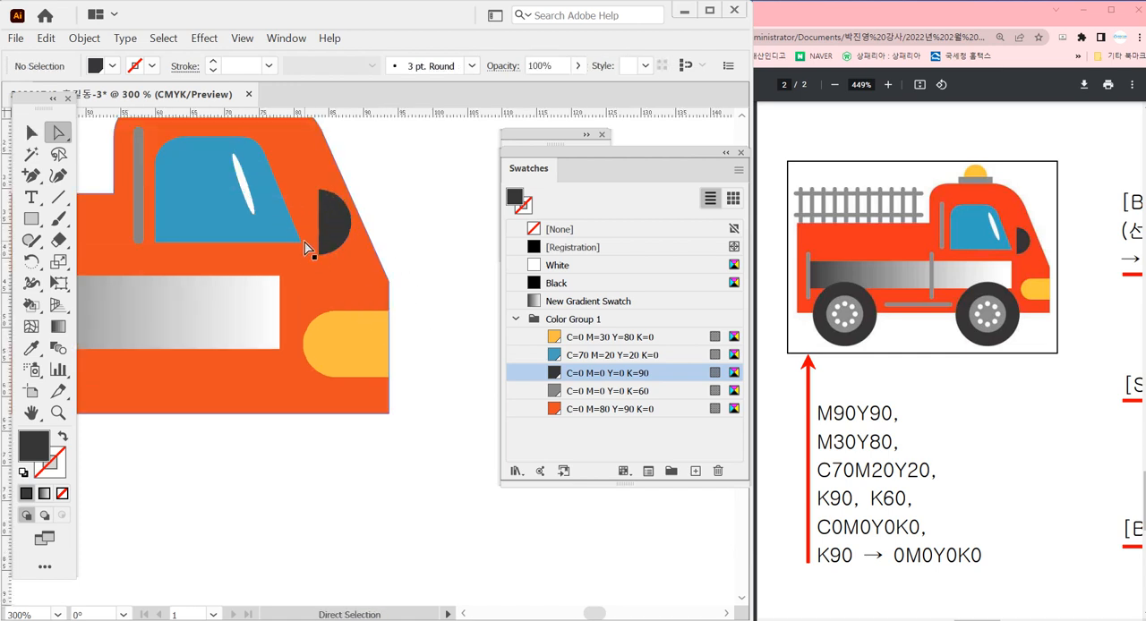
scroll(301, 241, down, 1)
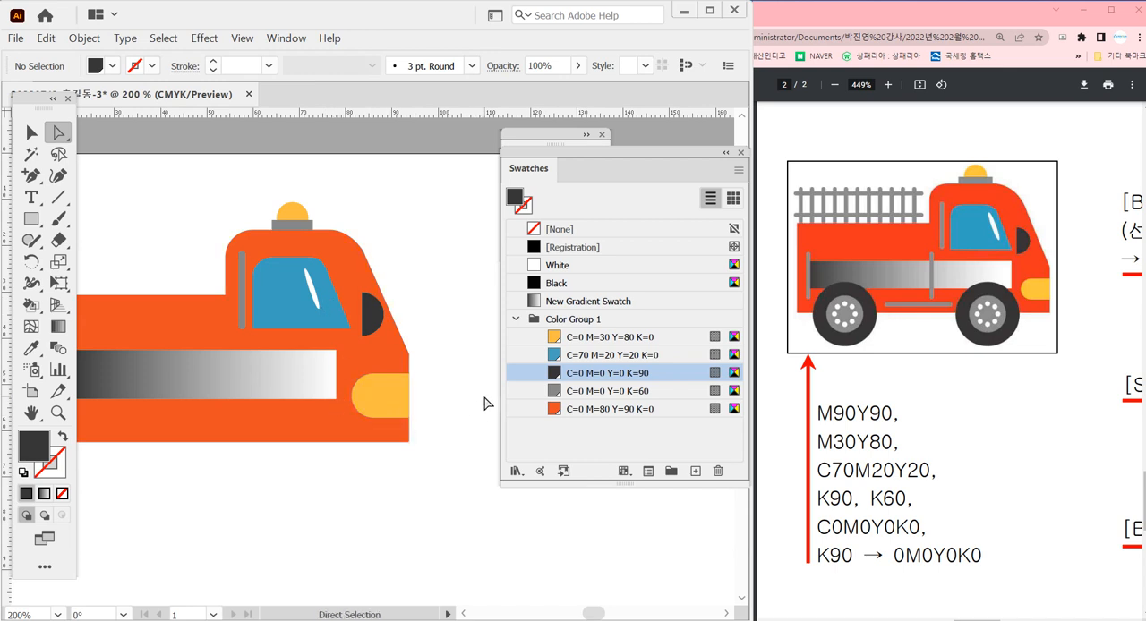
click(31, 133)
click(305, 381)
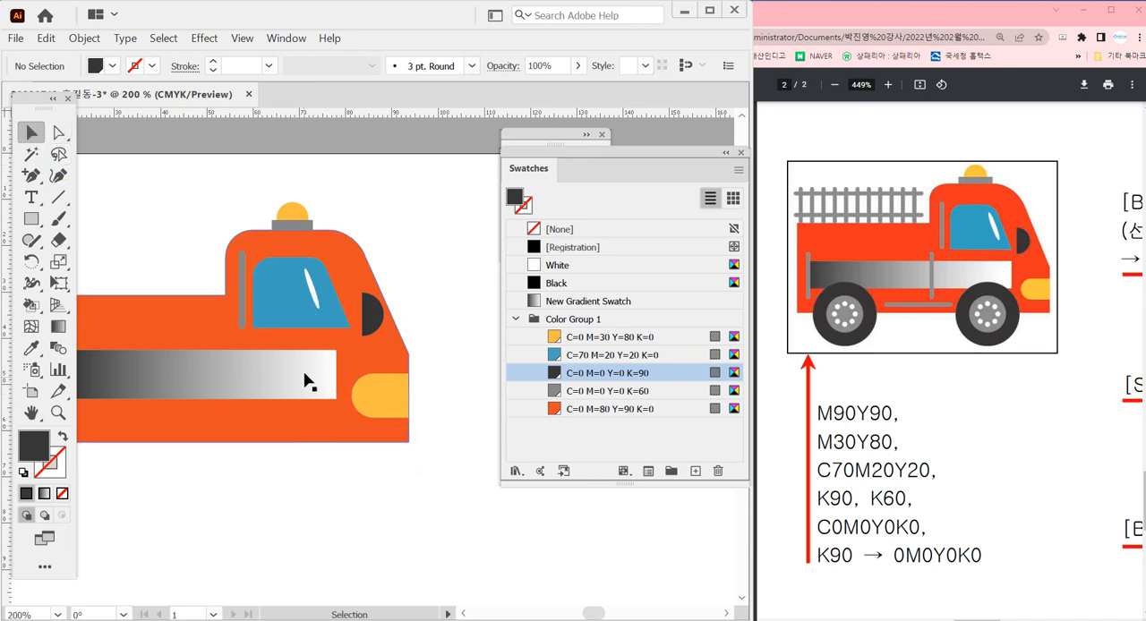
click(311, 385)
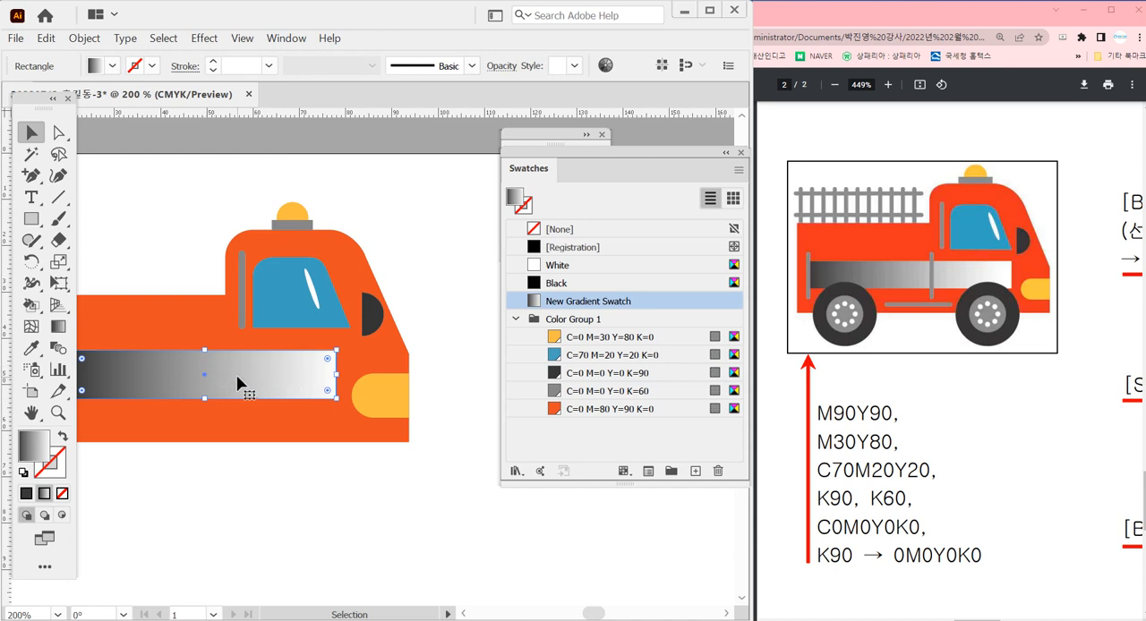
drag(237, 375, 238, 366)
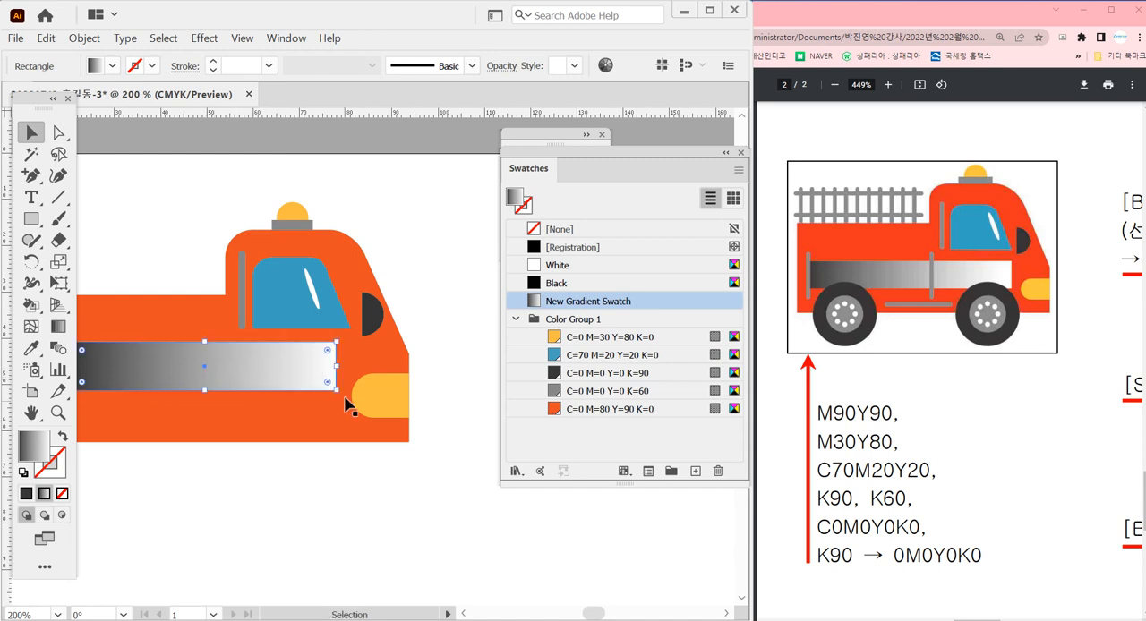
Narrow the blue cab window to about 19.4 mm wide, pulling in its front side
click(345, 326)
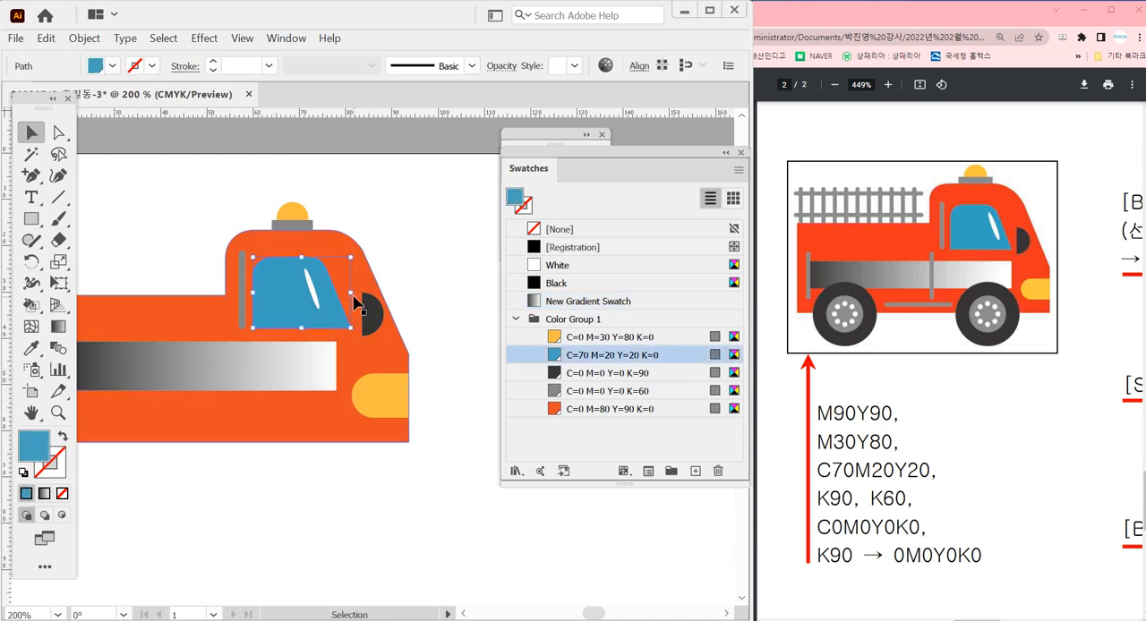
drag(349, 295, 339, 298)
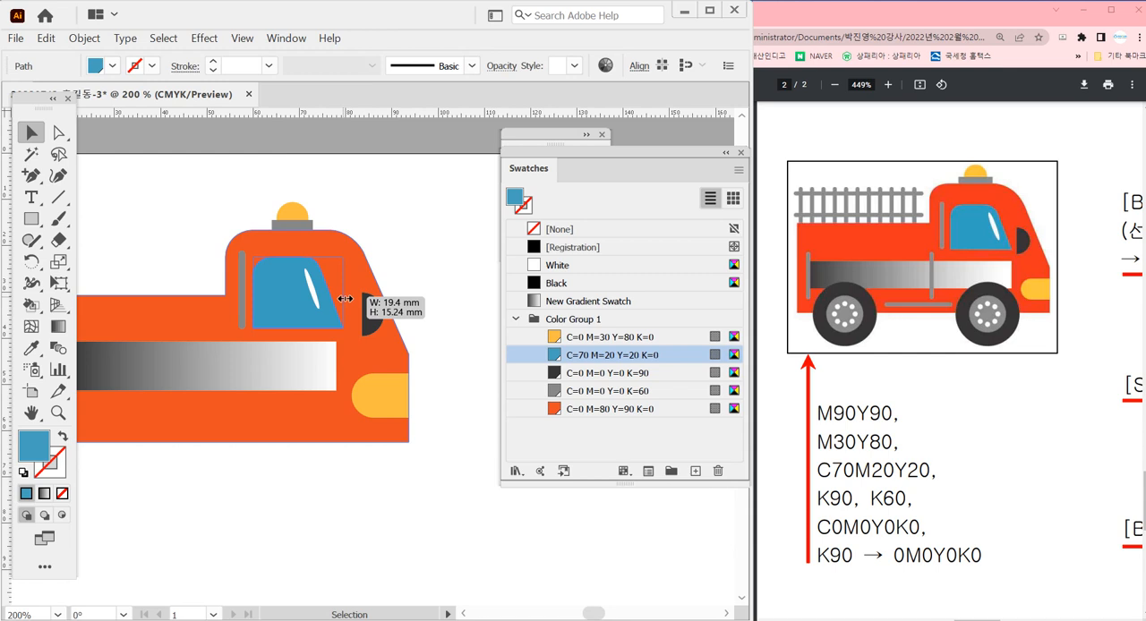
click(455, 284)
Extend the front end of the gradient rectangle to align with the window's front corner, about 58.27 mm wide
click(327, 383)
drag(337, 366, 345, 365)
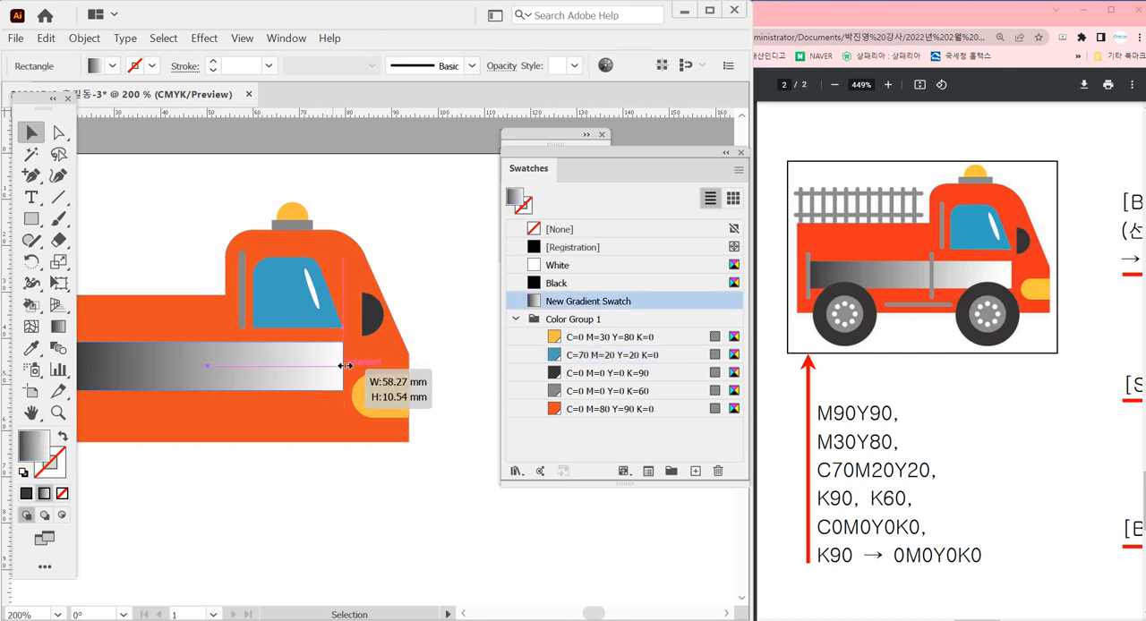
click(462, 344)
Reduce the height of the yellow headlight slightly from its lower edge
click(384, 400)
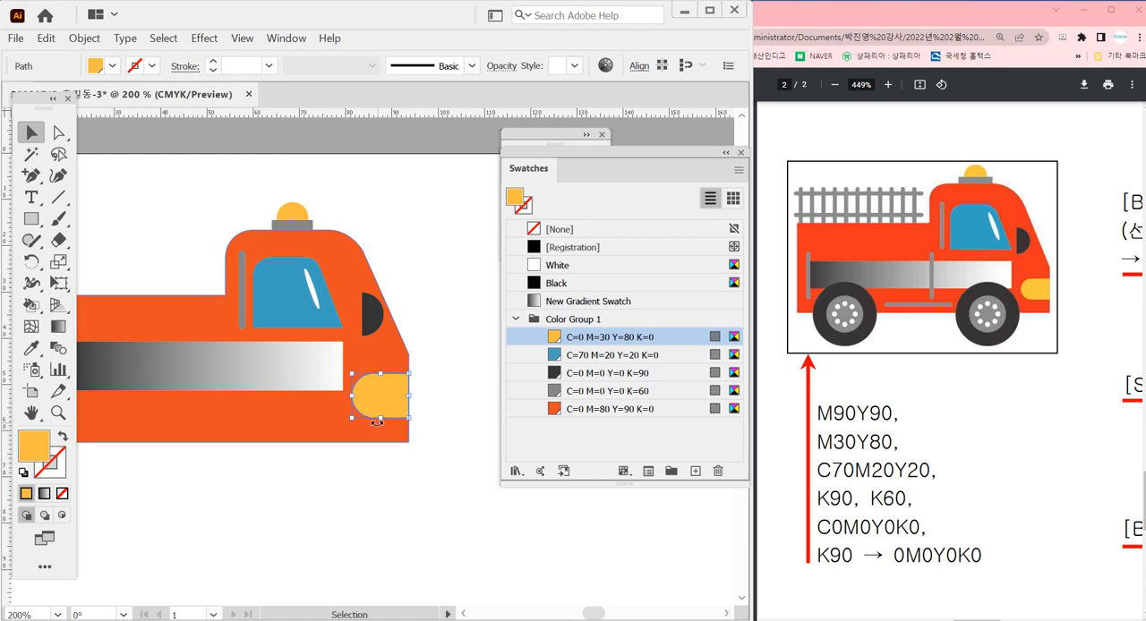
drag(381, 417, 384, 415)
click(484, 368)
Raise the bottom edge of the orange truck body by about 3 mm, moving both lower anchor points together
key(space)
drag(389, 477, 438, 433)
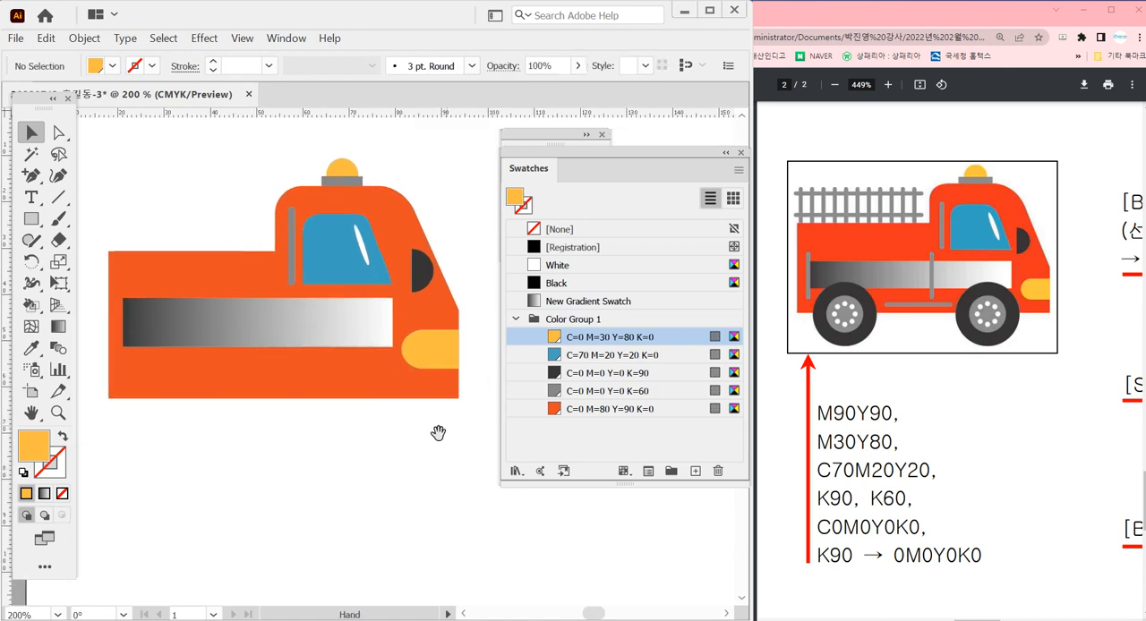
key(ctrl+minus)
key(a)
click(341, 295)
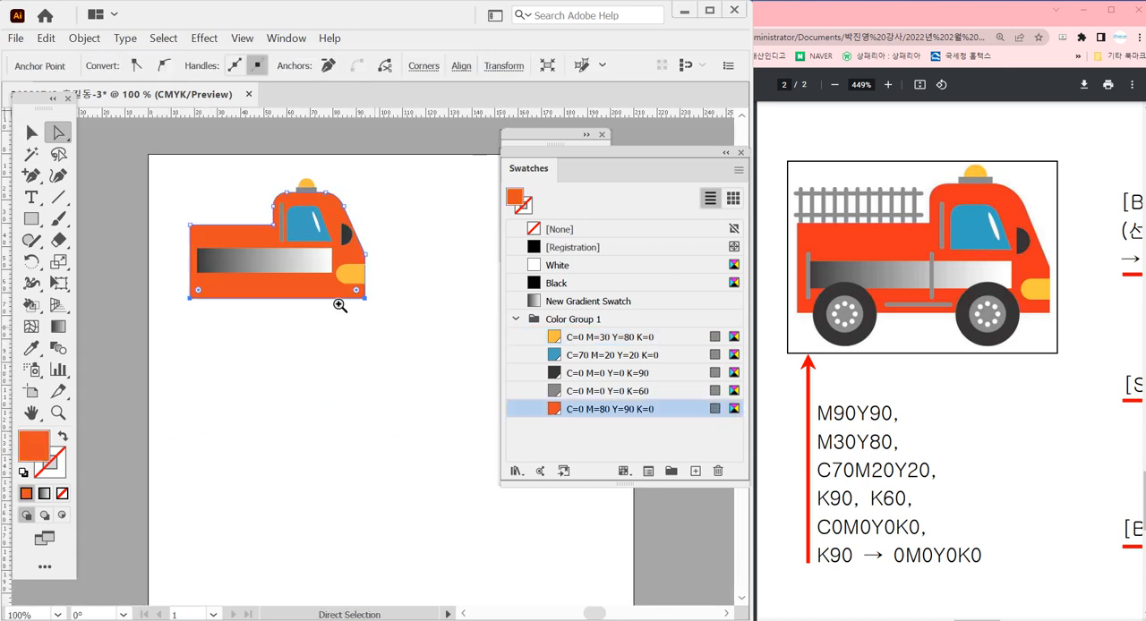
drag(308, 261, 399, 322)
drag(468, 425, 470, 373)
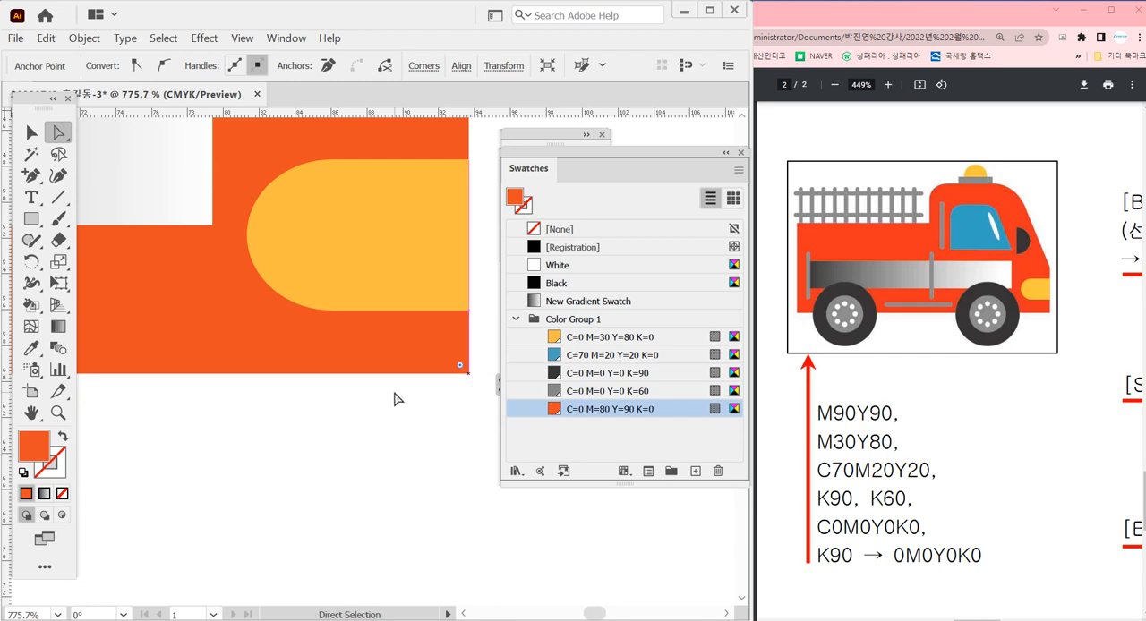
click(394, 399)
ctrl+alt+click(386, 379)
ctrl+alt+click(381, 376)
ctrl+alt+click(374, 374)
ctrl+alt+click(308, 402)
ctrl+alt+click(308, 402)
drag(276, 381, 296, 413)
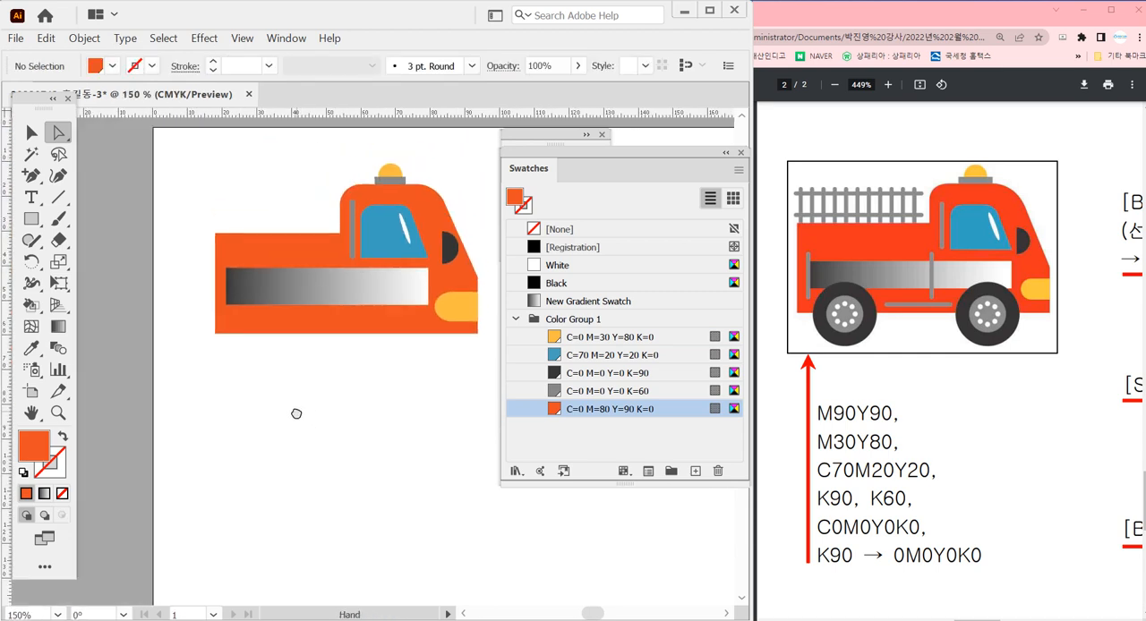
ctrl+click(370, 386)
drag(373, 363, 336, 442)
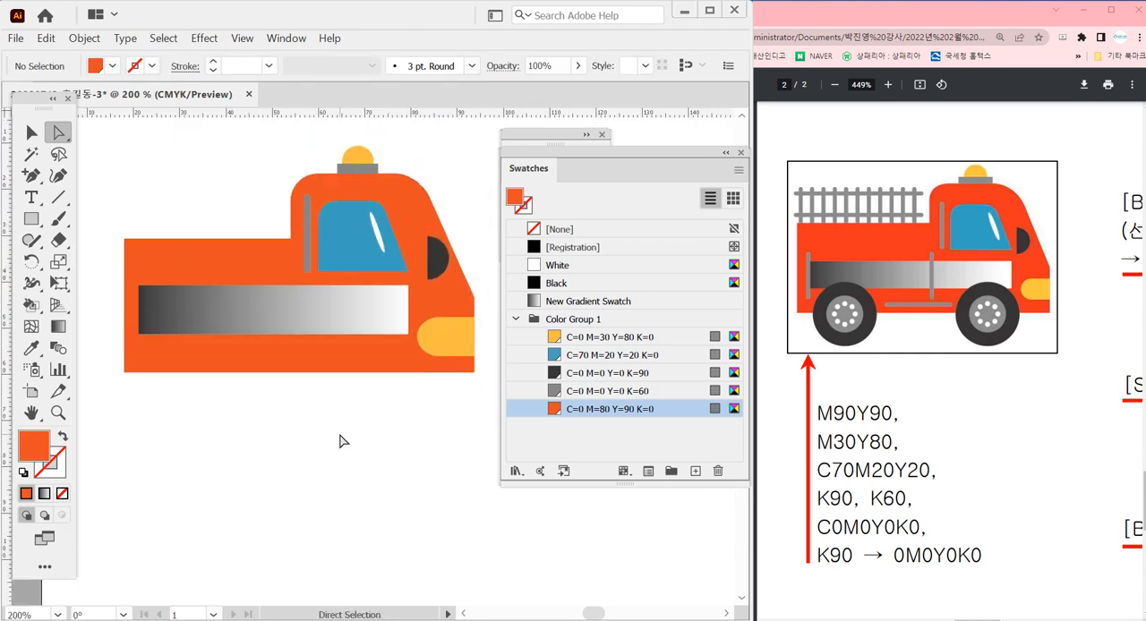
Copy the vertical grey bar behind the window down across the gradient panel, and place another copy at the panel's rear end
click(31, 133)
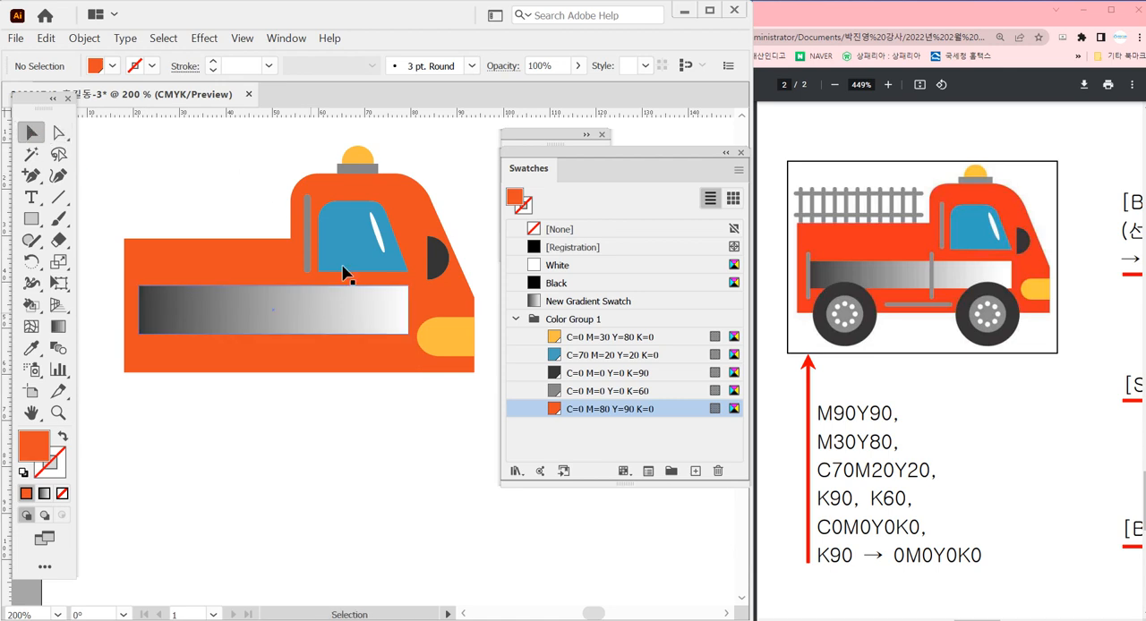
click(310, 242)
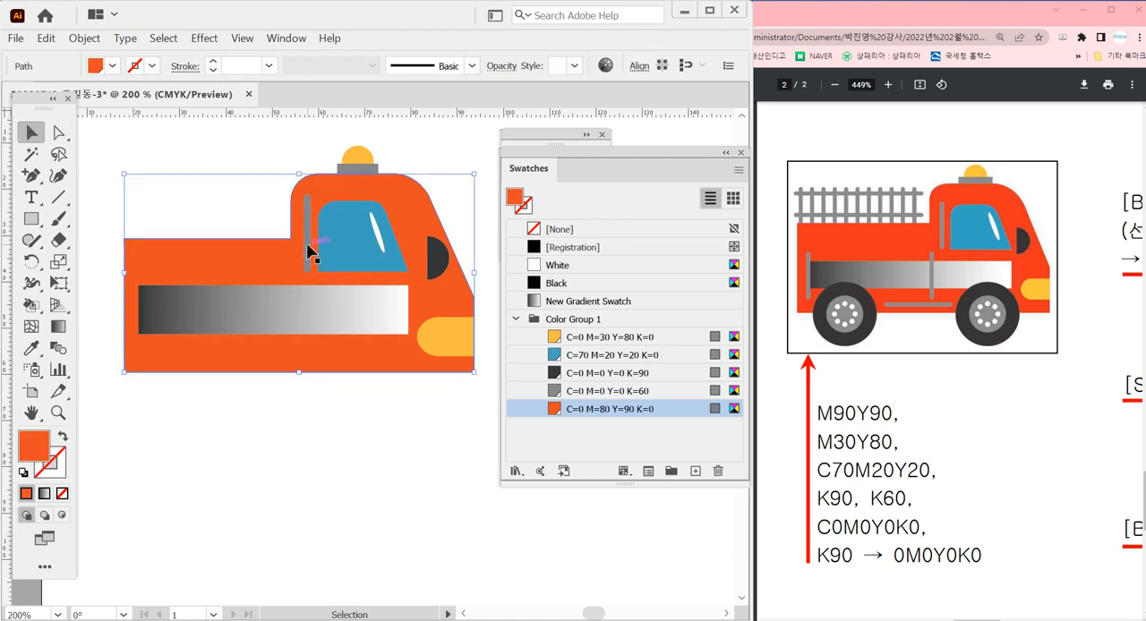
click(307, 246)
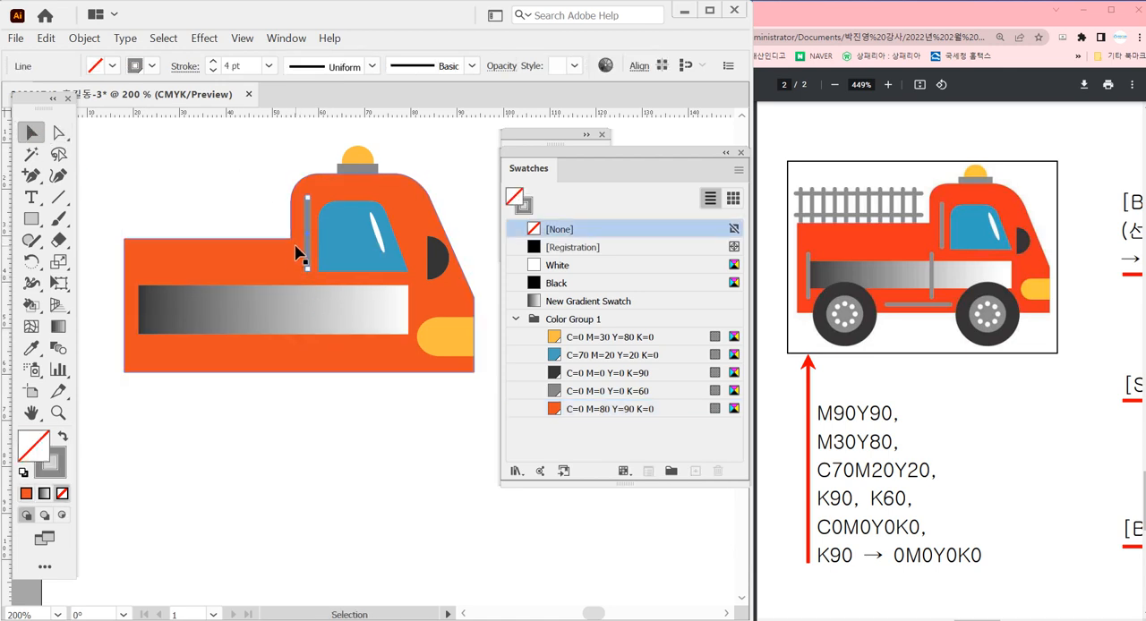
drag(306, 250, 296, 334)
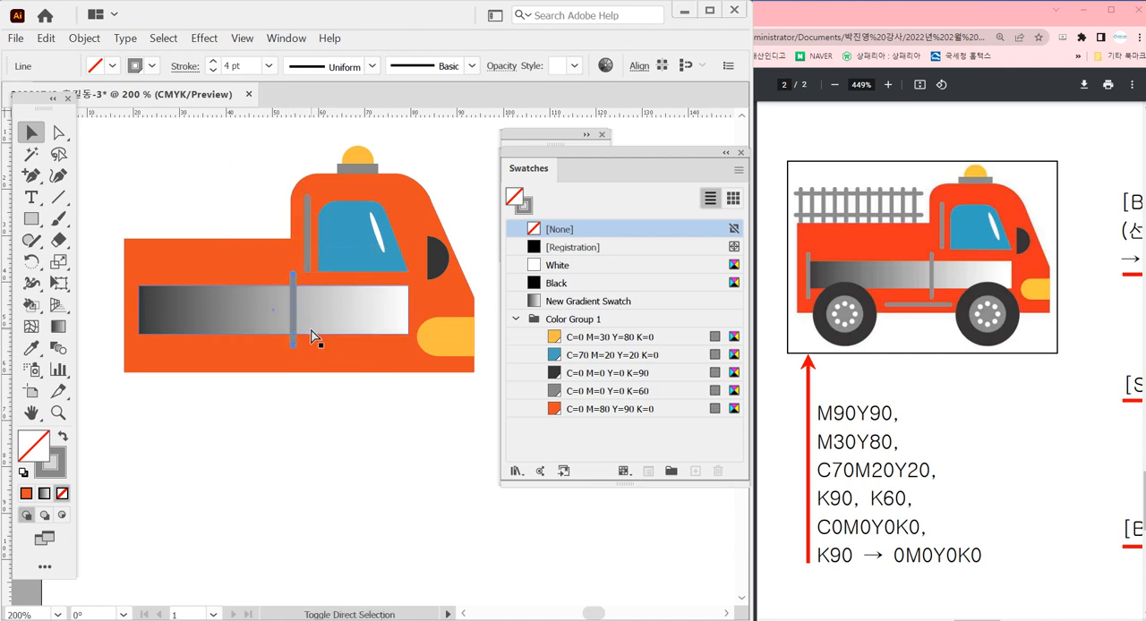
click(287, 381)
drag(293, 343, 134, 344)
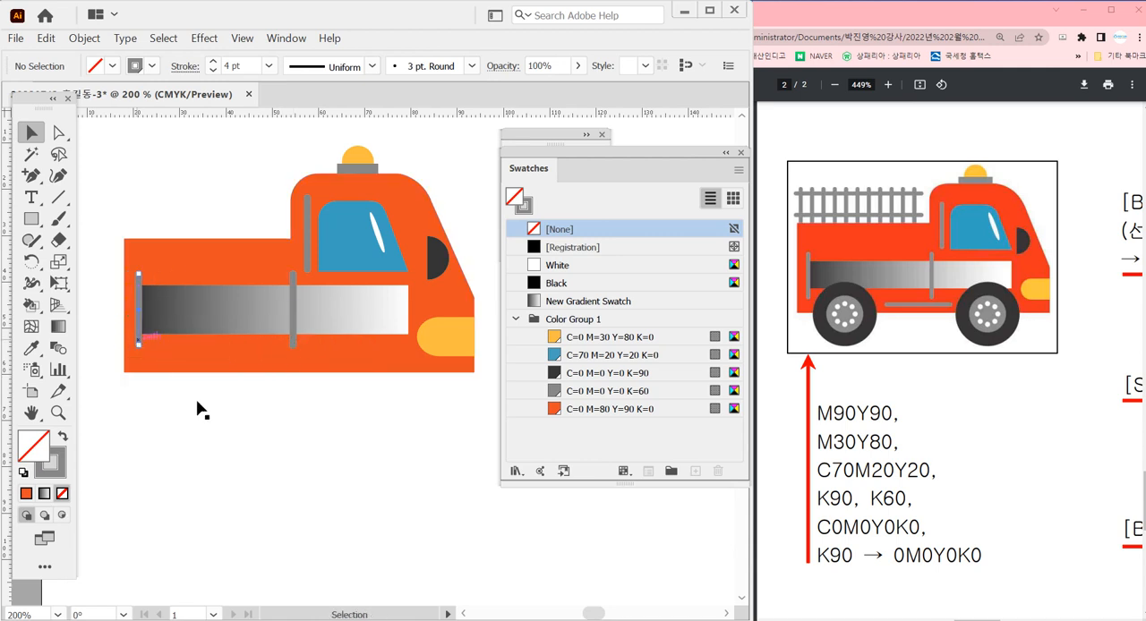
click(278, 468)
Lower the top edge of the gradient rectangle slightly to make the panel a little shorter in height
click(376, 325)
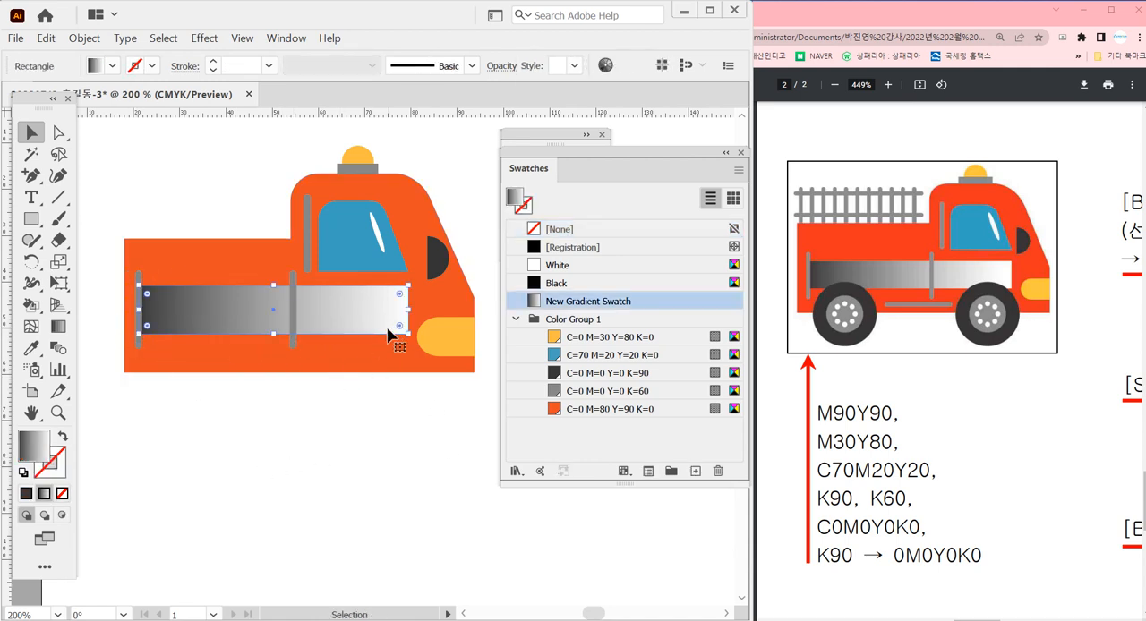
drag(276, 288, 275, 288)
click(344, 422)
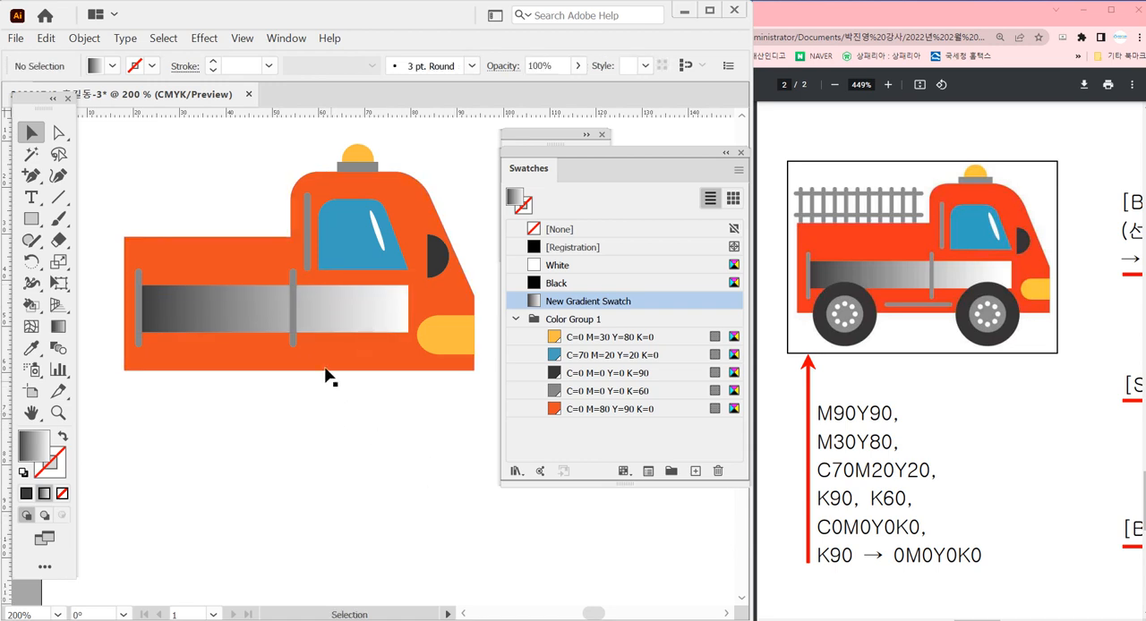
Copy the middle grey bar, rotate it to horizontal below the gradient panel, and lengthen it toward the rear
drag(291, 336, 297, 385)
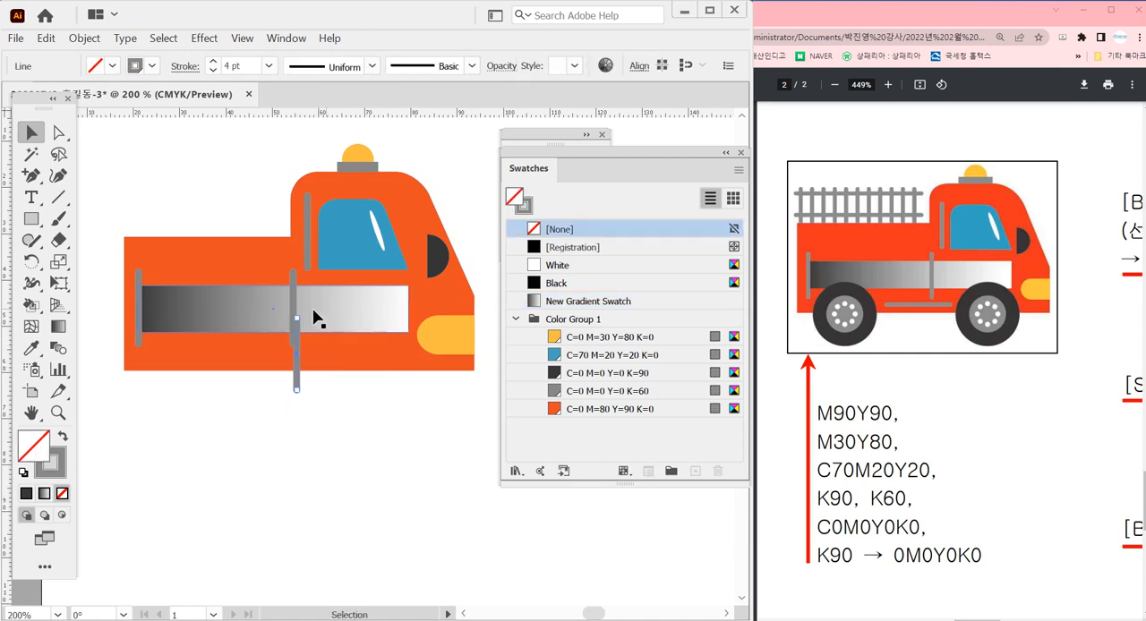
drag(307, 320, 383, 358)
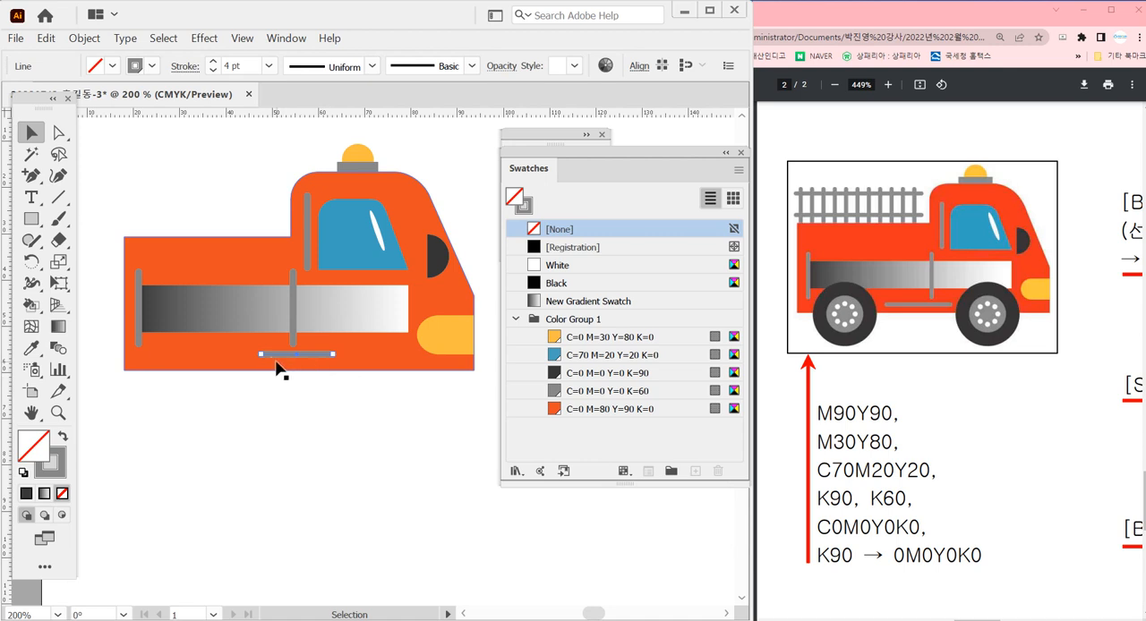
drag(264, 361, 226, 357)
click(275, 417)
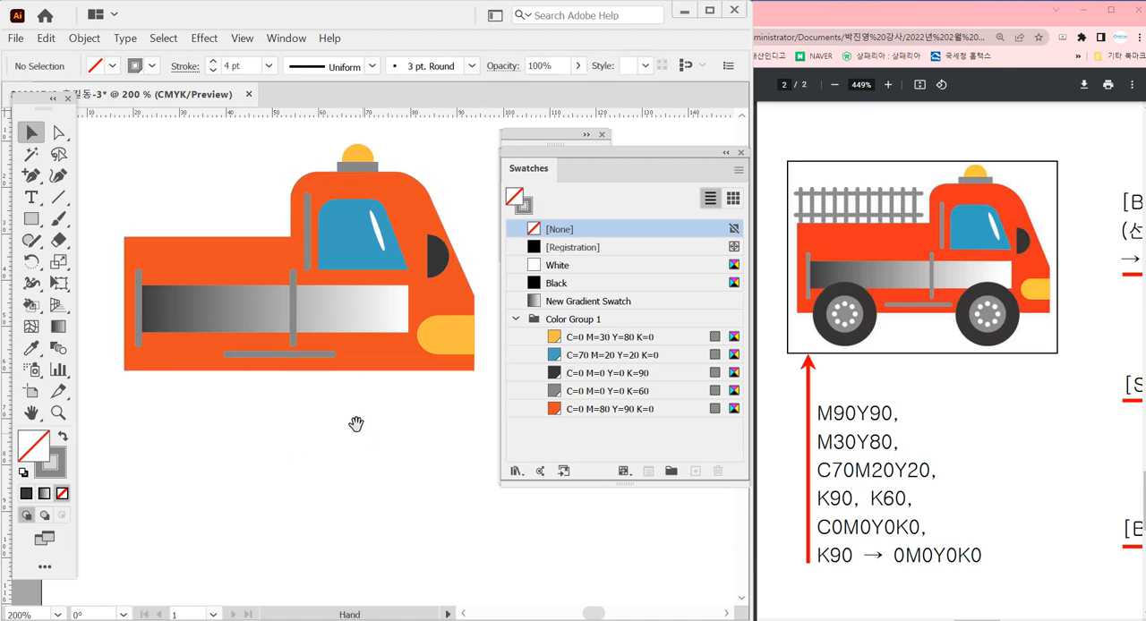
Copy the vertical grey bar behind the window to above the rear body, just behind the cab
mouse_move(361, 418)
mouse_down()
mouse_move(391, 422)
mouse_move(377, 412)
mouse_up()
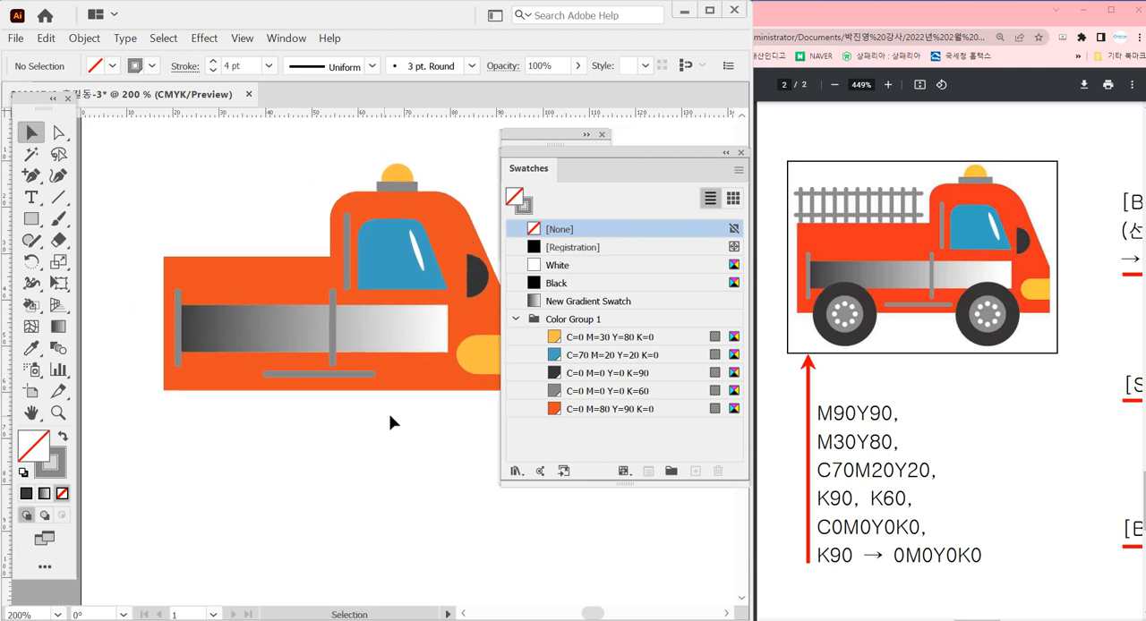
drag(348, 259, 306, 248)
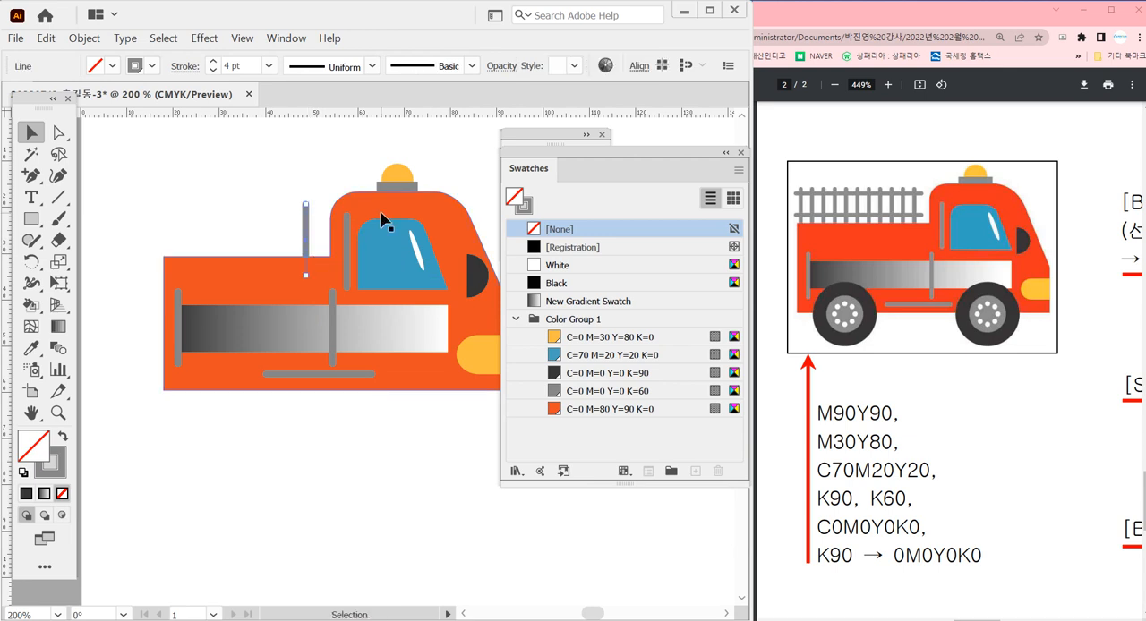
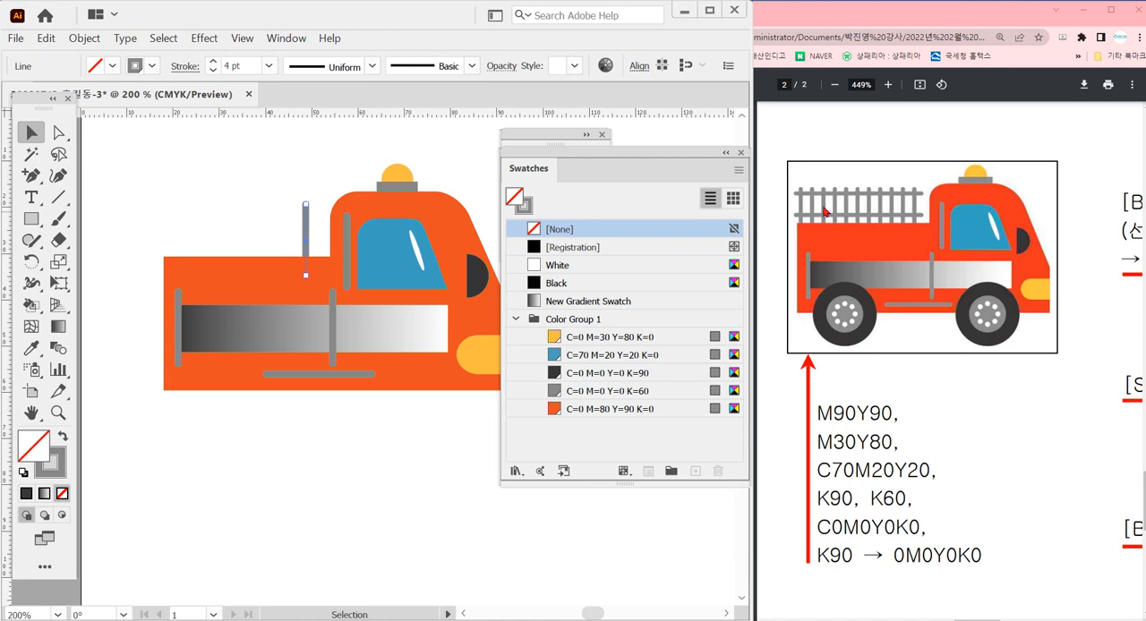
Copy the vertical grey bar above the rear body toward the rear and repeat the copy at equal spacing to make ten ladder rungs
click(291, 214)
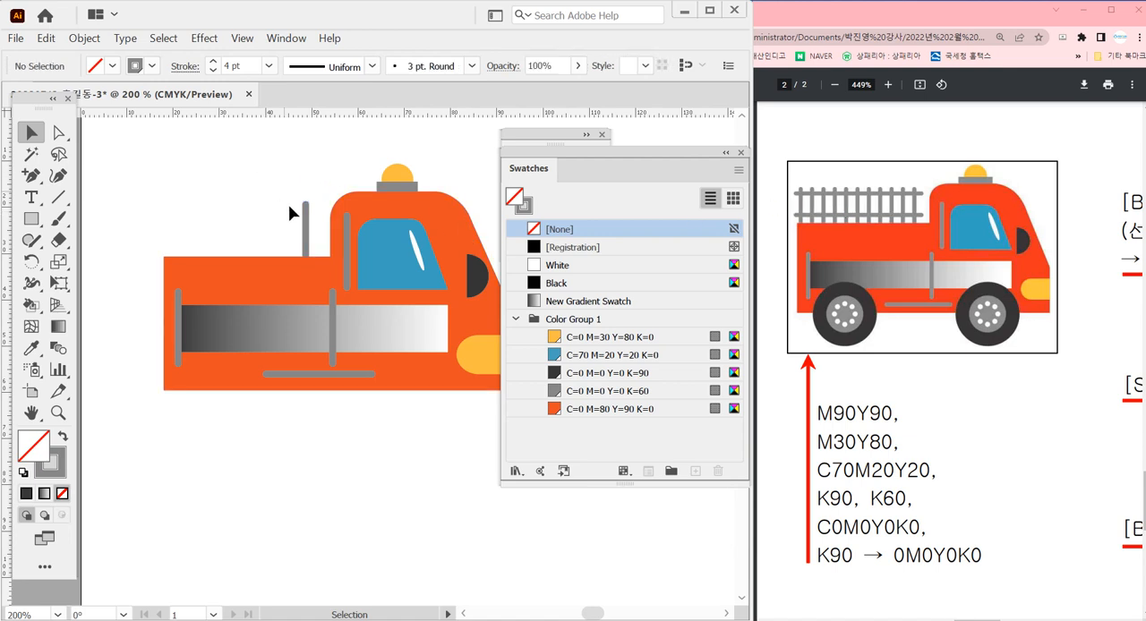
drag(305, 231, 288, 231)
key(ctrl+d)
key(ctrl+d)
key(ctrl+d)
key(ctrl+d)
key(ctrl+d)
key(ctrl+d)
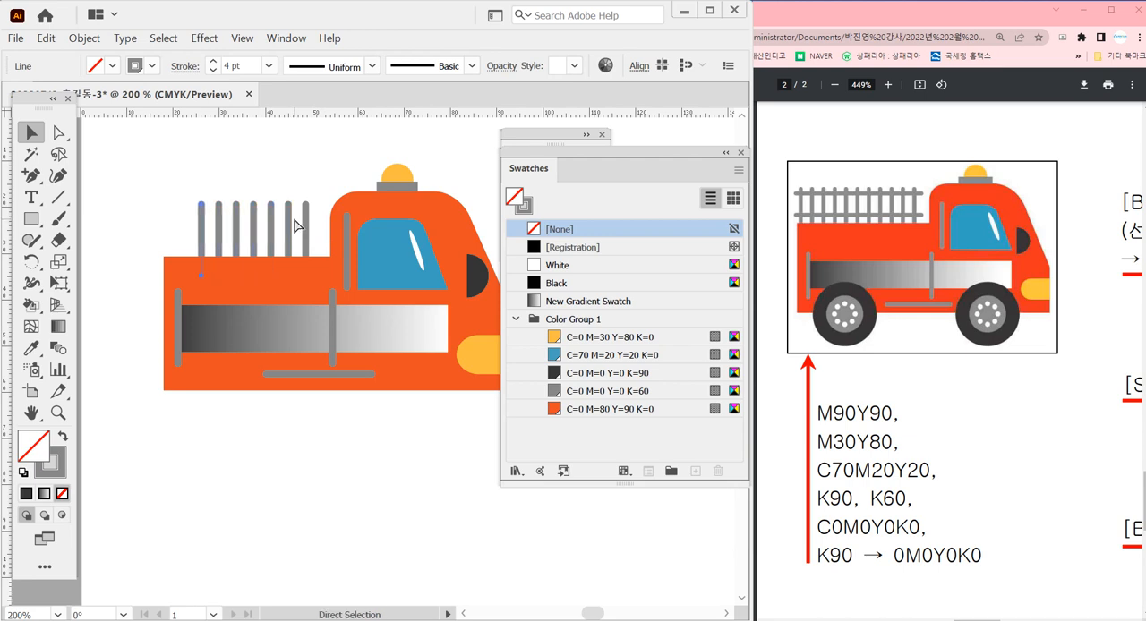
key(ctrl+d)
Select all the ladder rungs and narrow the row from its rear end so it fits within the rear body's length
drag(123, 182, 319, 237)
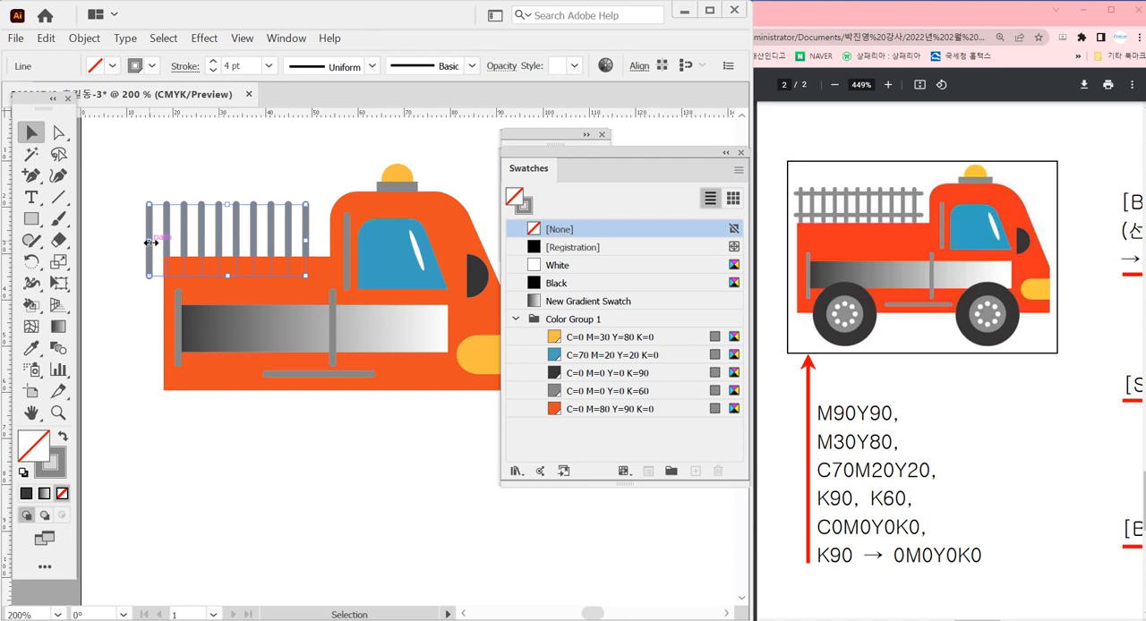
drag(151, 242, 168, 242)
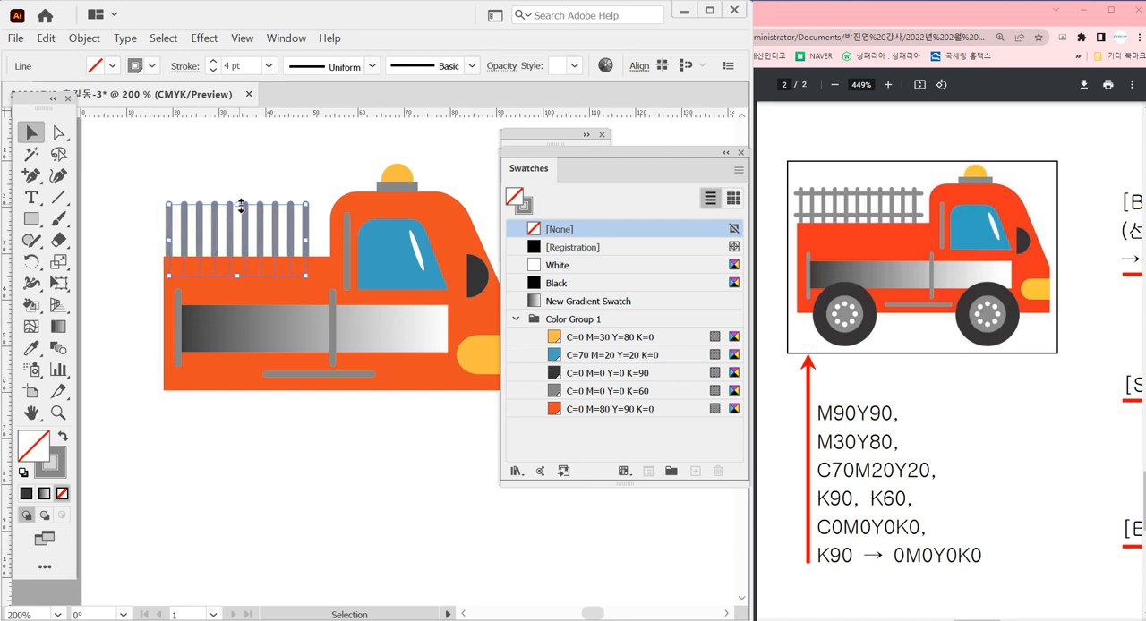
mouse_move(169, 242)
mouse_down()
mouse_move(103, 240)
mouse_move(255, 247)
mouse_move(117, 251)
mouse_move(173, 253)
mouse_up()
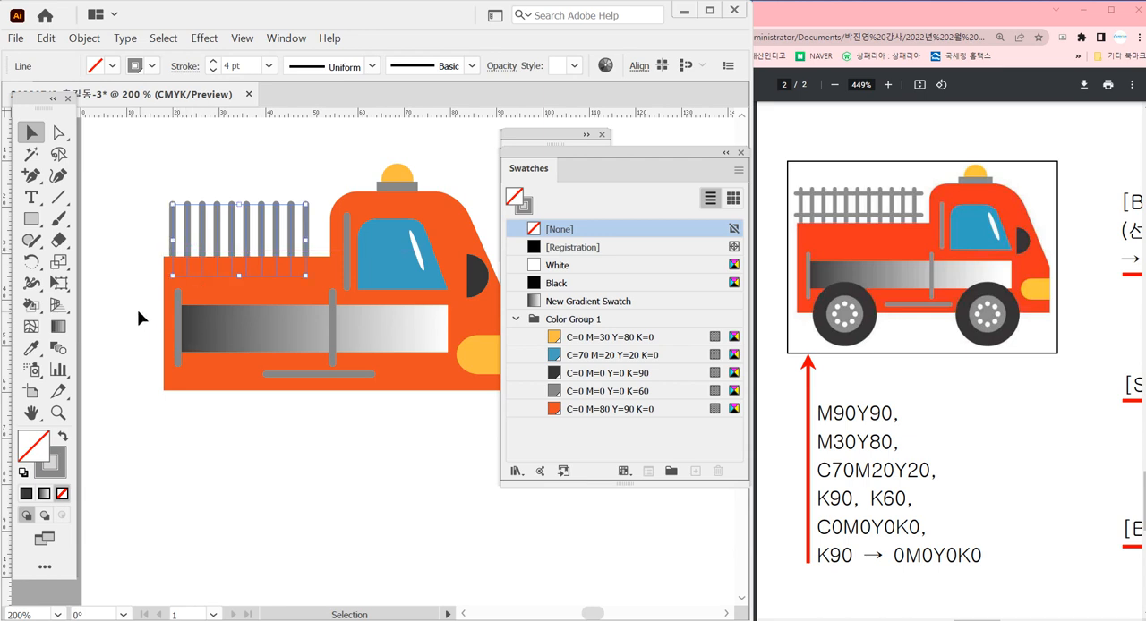
Copy the horizontal grey bar up to the roof as two full-width rails crossing the upper and lower parts of the ladder rungs
click(135, 314)
drag(328, 375, 164, 250)
click(146, 263)
click(198, 433)
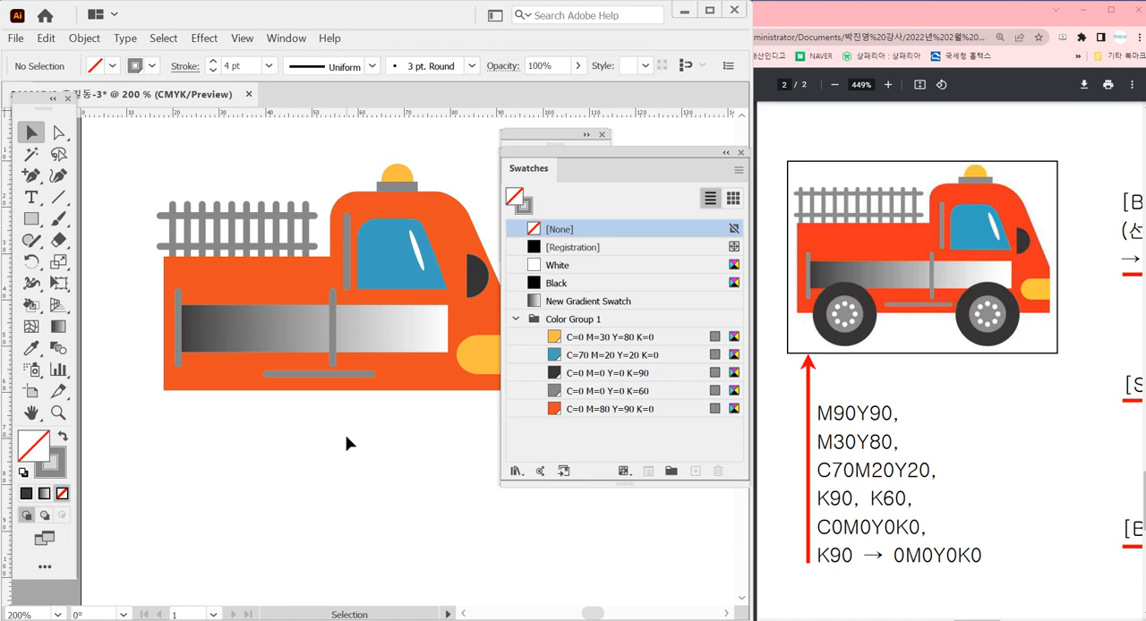
Draw a circle for the front wheel at the body's bottom edge, filled with C=0 M=0 Y=0 K=90 and without a stroke
key(space)
drag(348, 439, 314, 422)
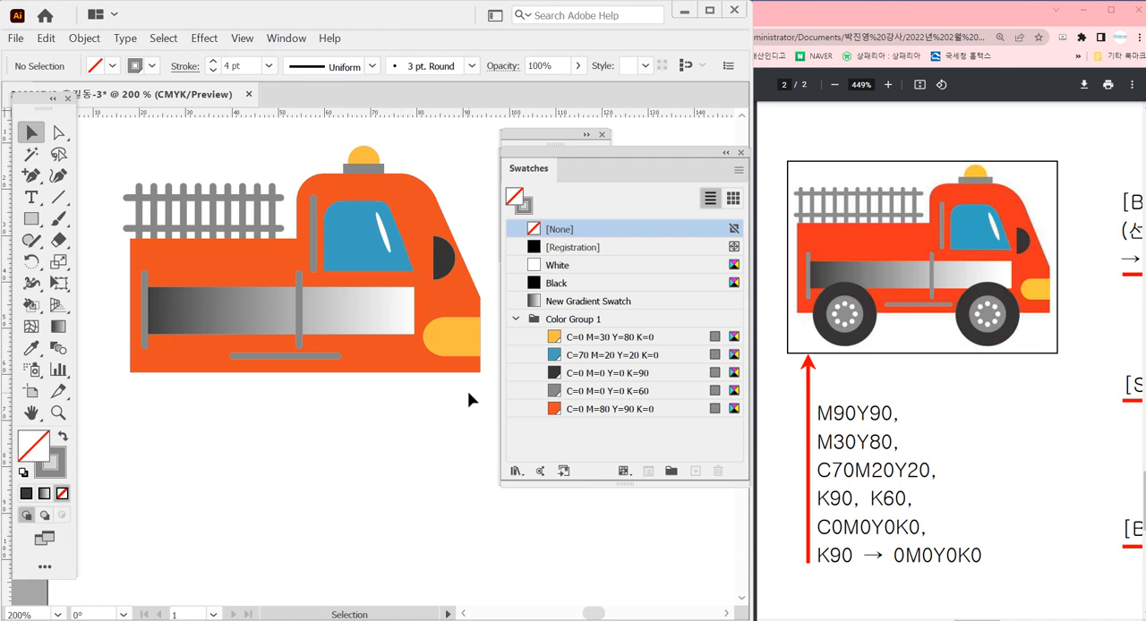
scroll(430, 391, down, 2)
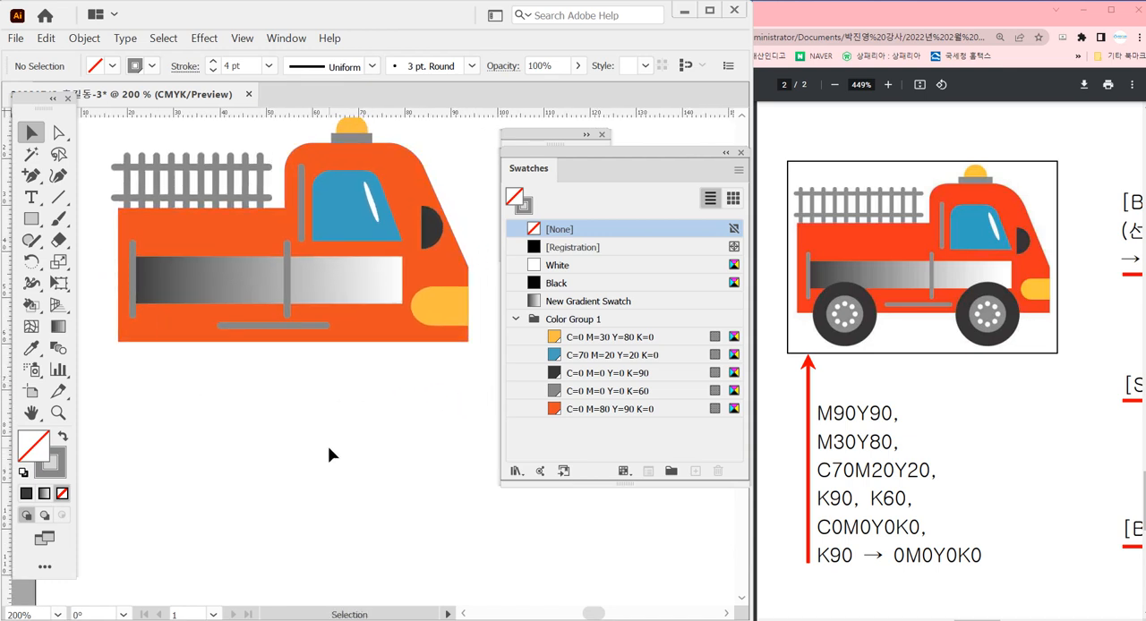
key(l)
click(612, 376)
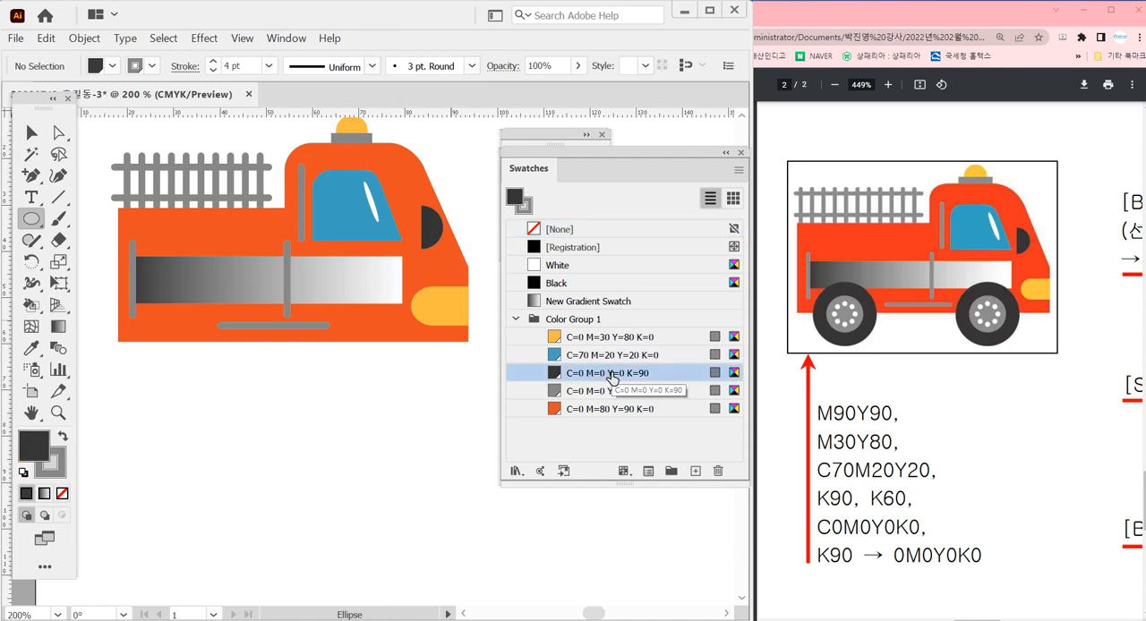
drag(373, 329, 421, 377)
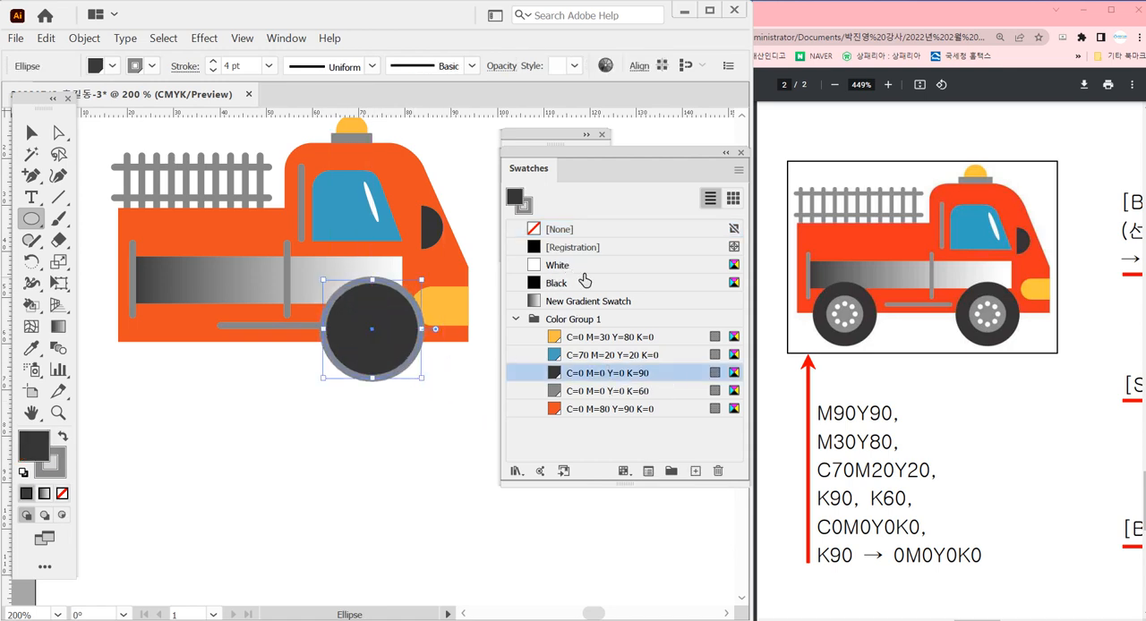
key(x)
click(625, 230)
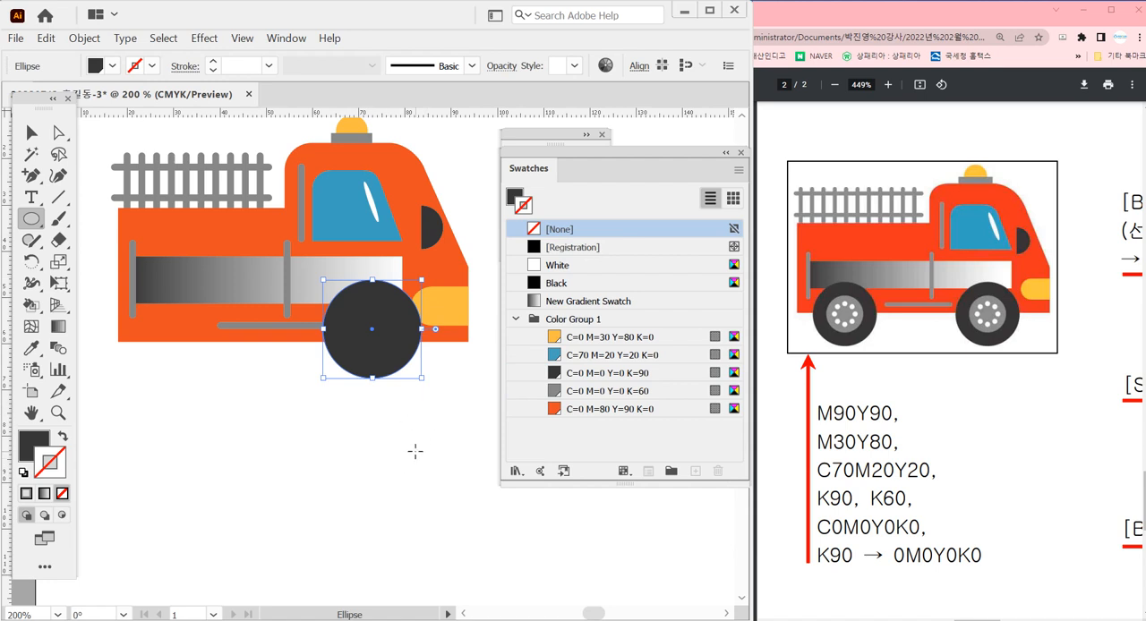
Lower the front wheel so its centre sits on the body's bottom edge, and scale it down slightly from its centre
key(v)
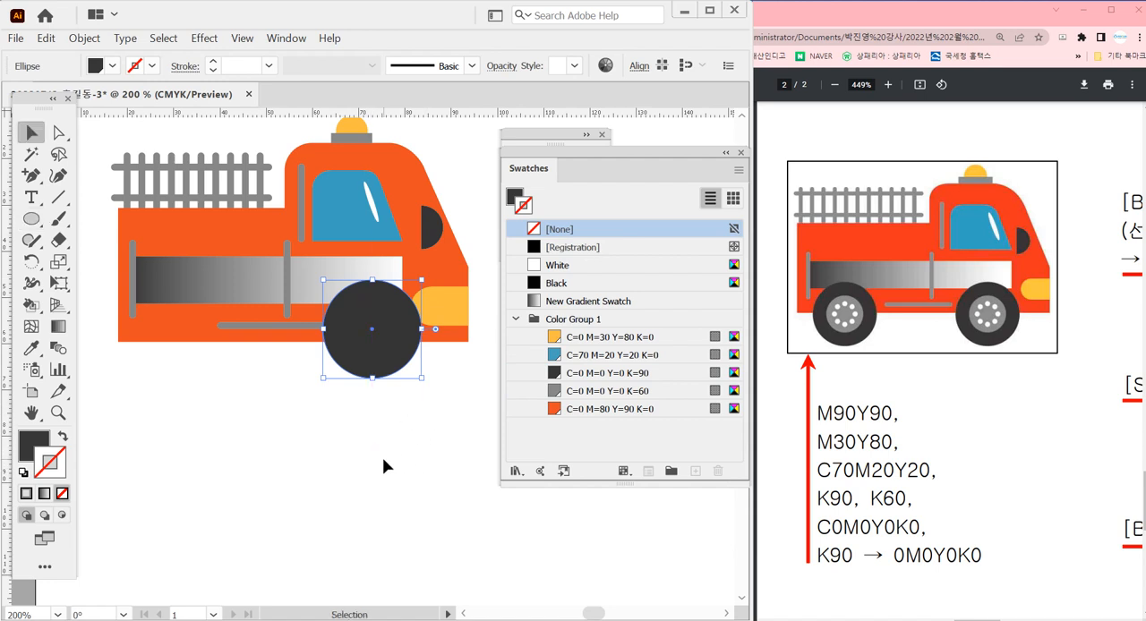
scroll(389, 417, up, 5)
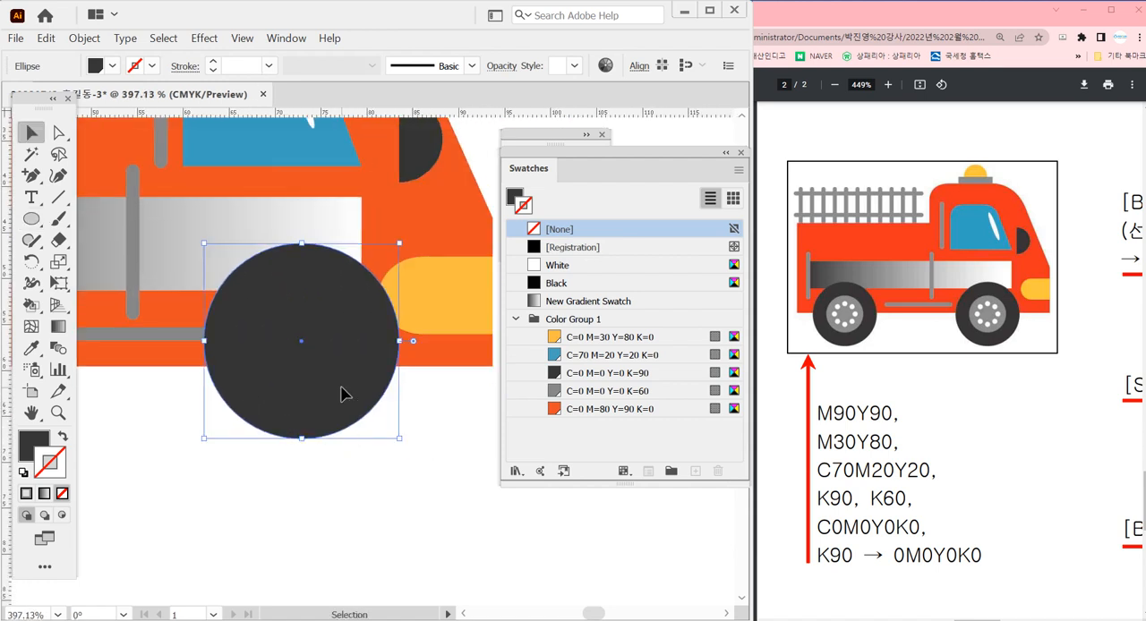
drag(341, 391, 343, 411)
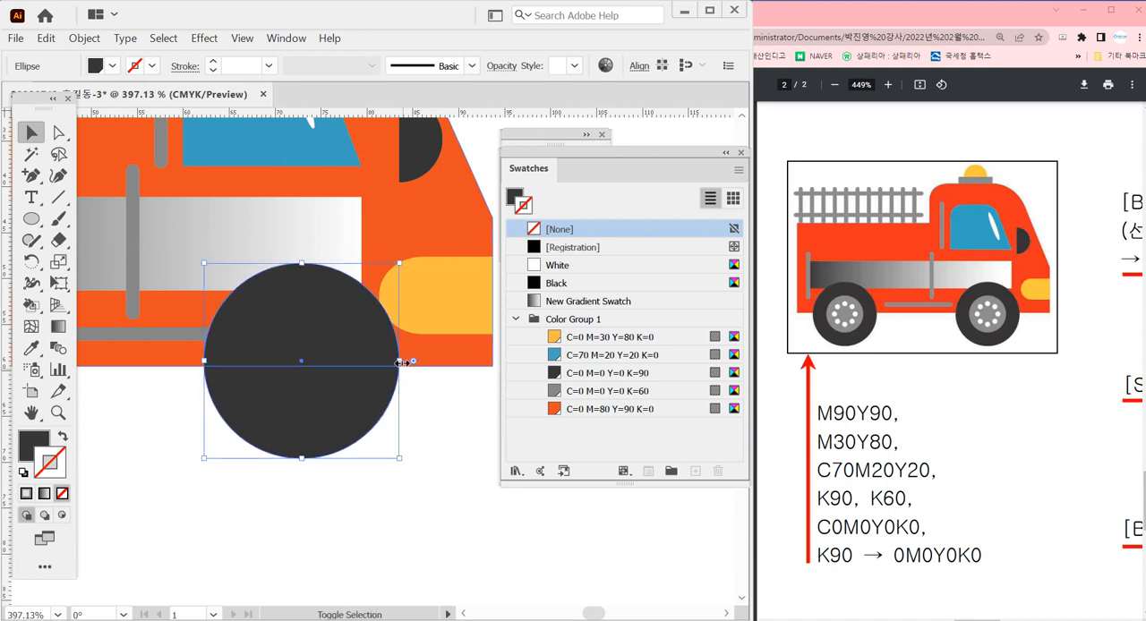
drag(399, 361, 379, 416)
shift+click(337, 378)
ctrl+alt+click(345, 458)
ctrl+alt+click(337, 456)
Shorten the horizontal grey bar below the gradient panel to about 21 mm so it ends before the front wheel
click(355, 249)
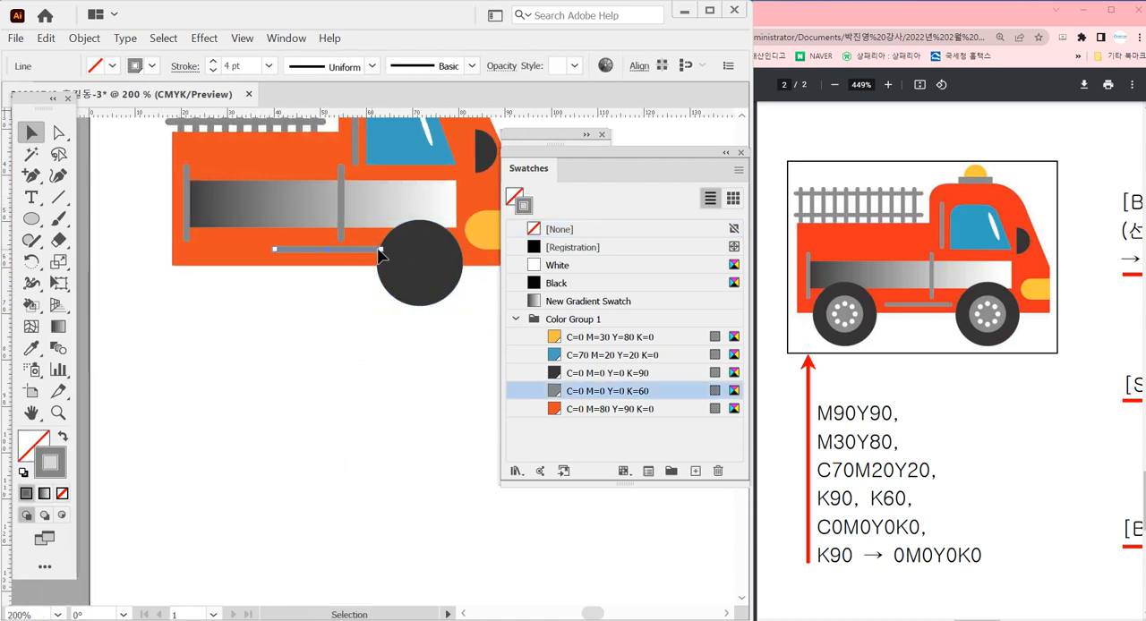
drag(379, 250, 370, 250)
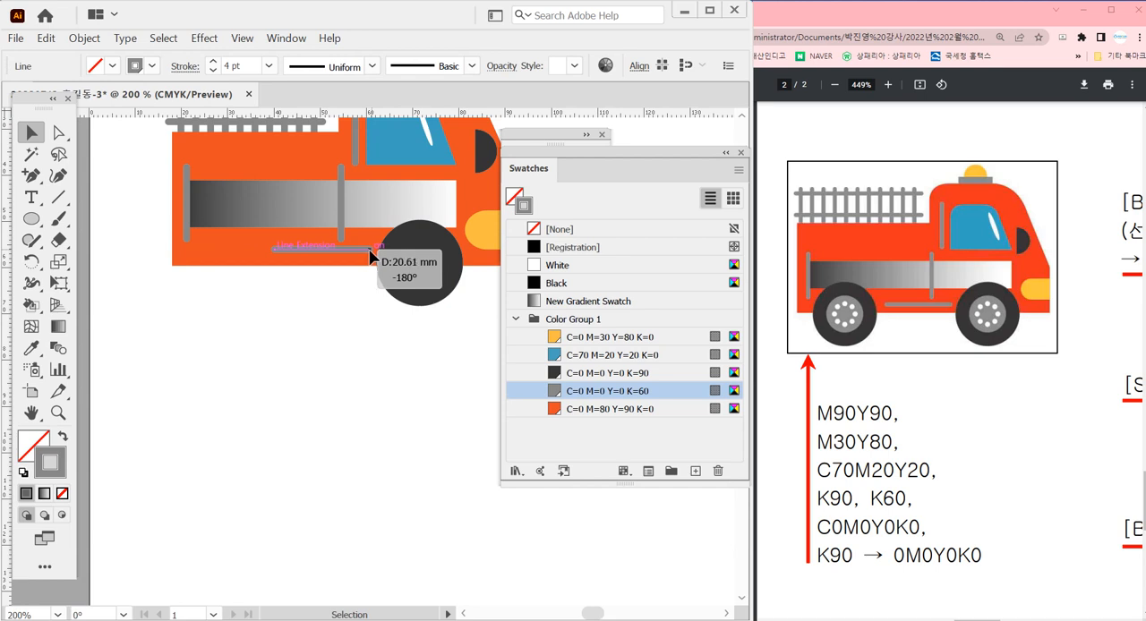
click(374, 359)
drag(389, 340, 356, 348)
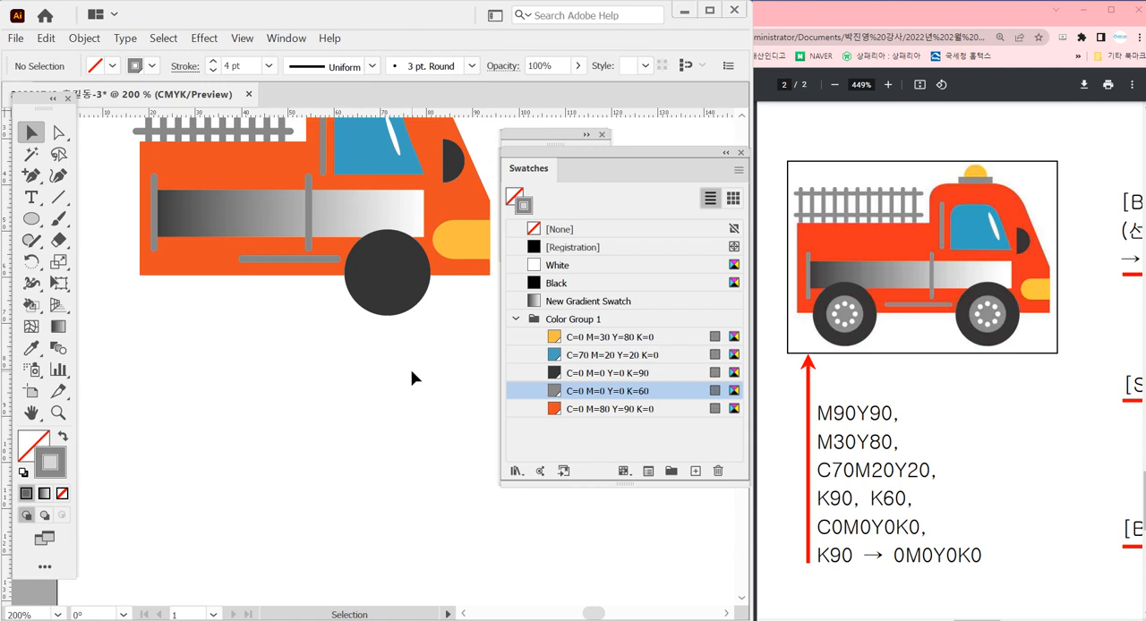
Make a smaller concentric copy of the front wheel circle as the hub, filled with C=0 M=0 Y=0 K=60 and without a stroke
click(405, 307)
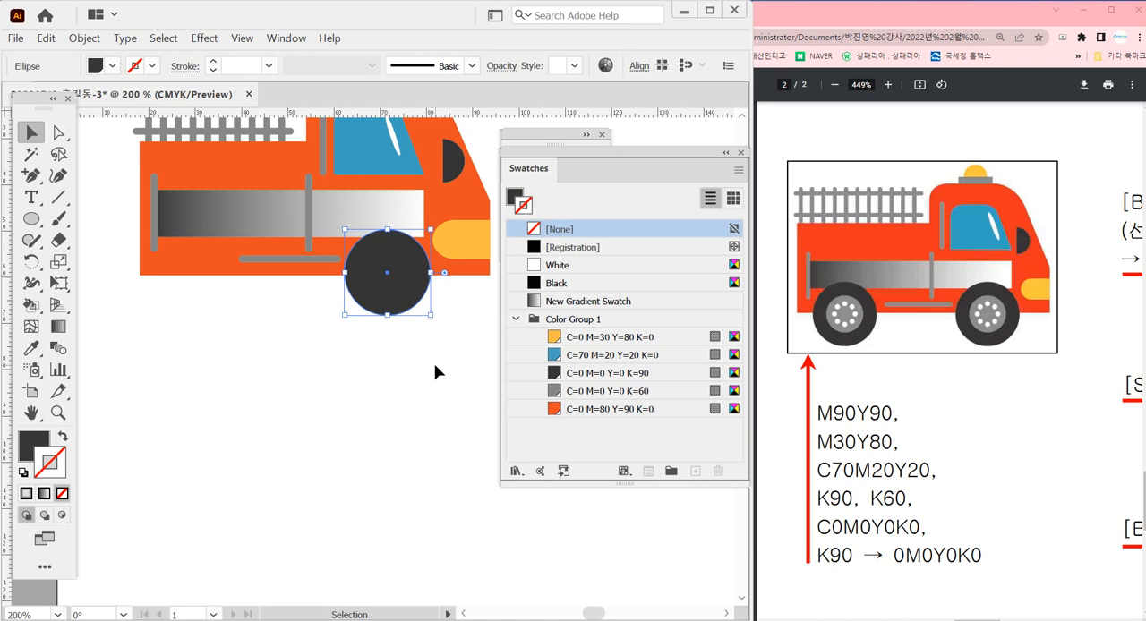
key(Delete)
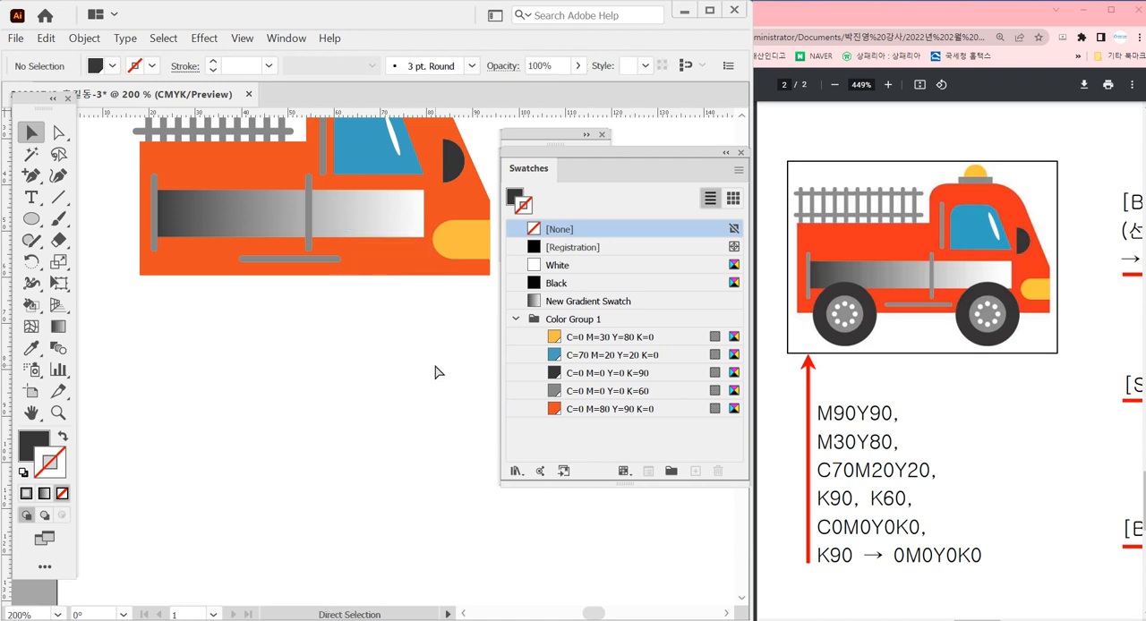
key(ctrl+z)
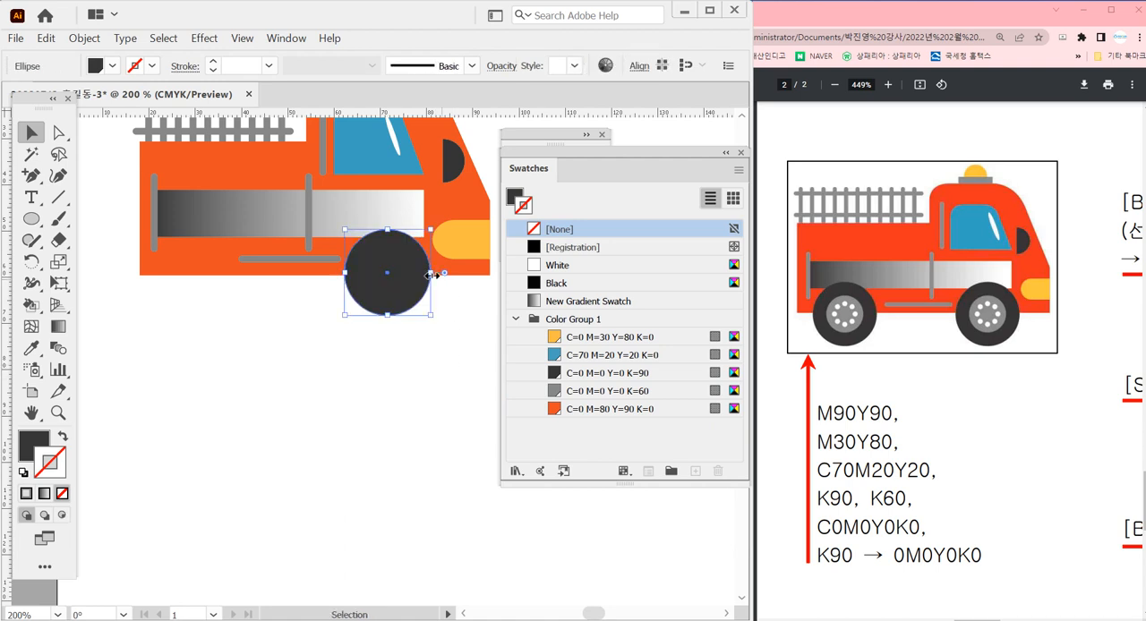
drag(433, 275, 417, 279)
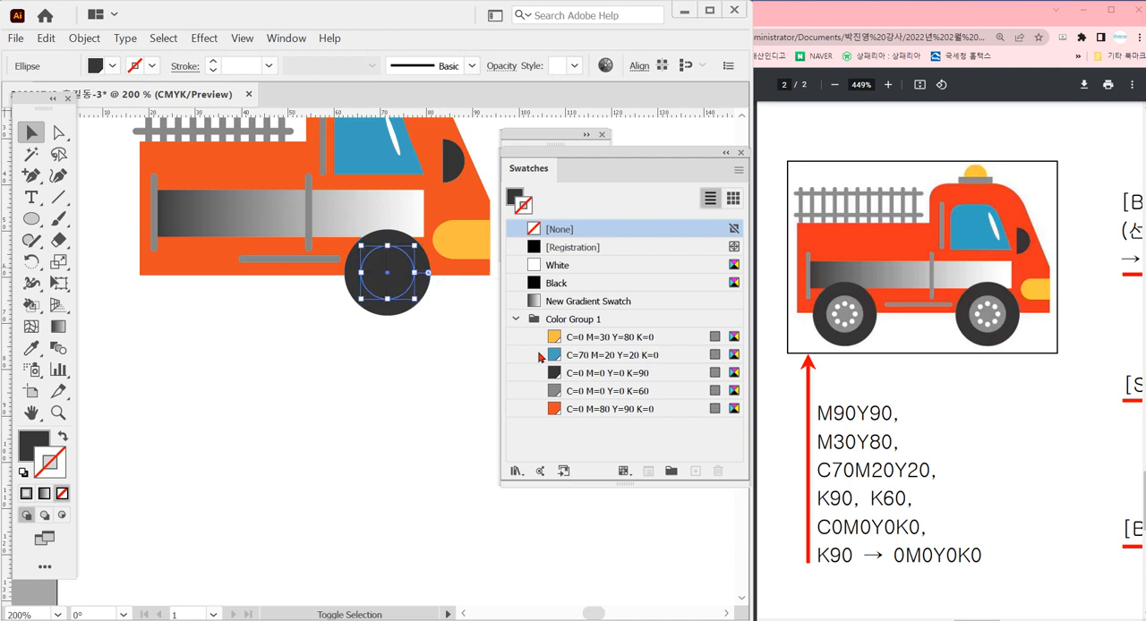
click(596, 392)
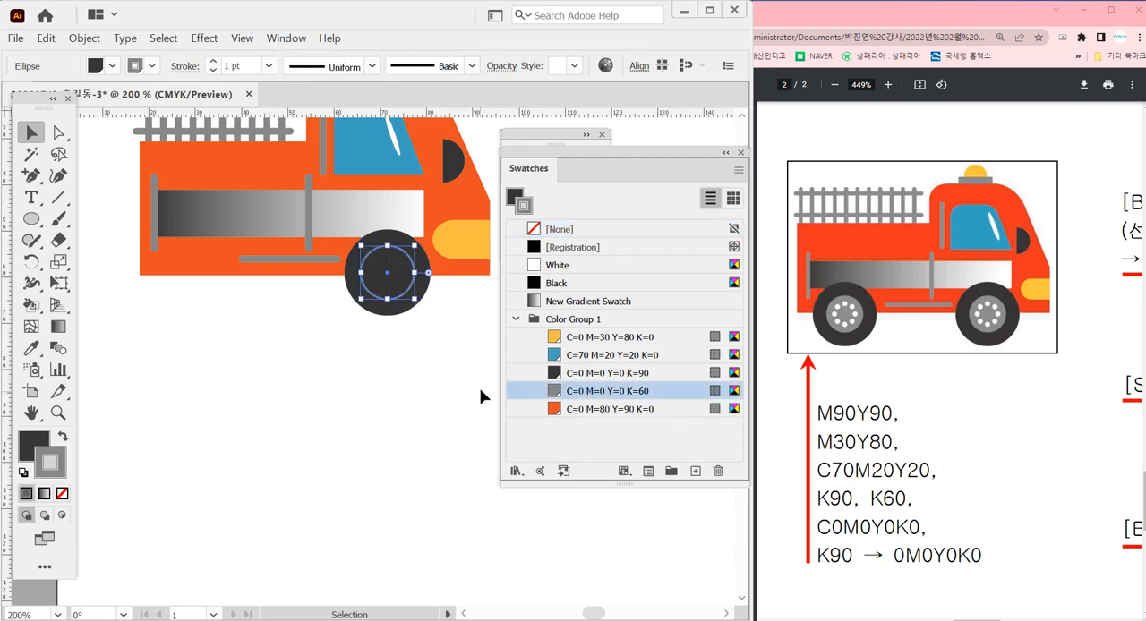
key(shift+x)
click(580, 232)
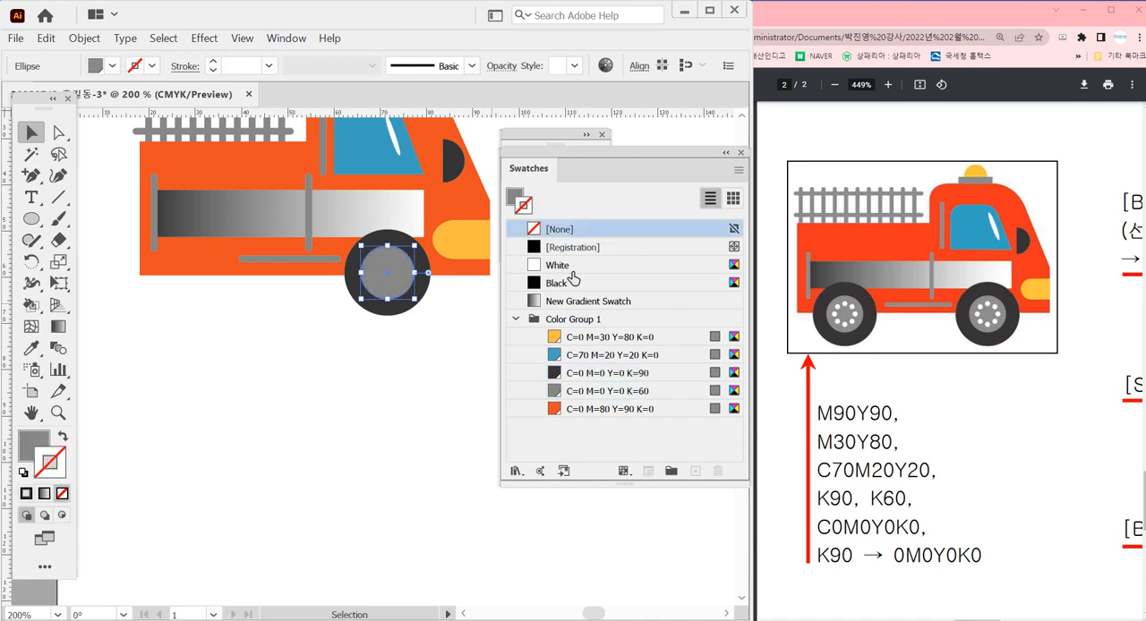
Copy the grey hub circle upward, fill the copy with White, and scale it down to about 1.6 mm in diameter
click(409, 375)
drag(301, 216, 270, 341)
drag(352, 350, 370, 324)
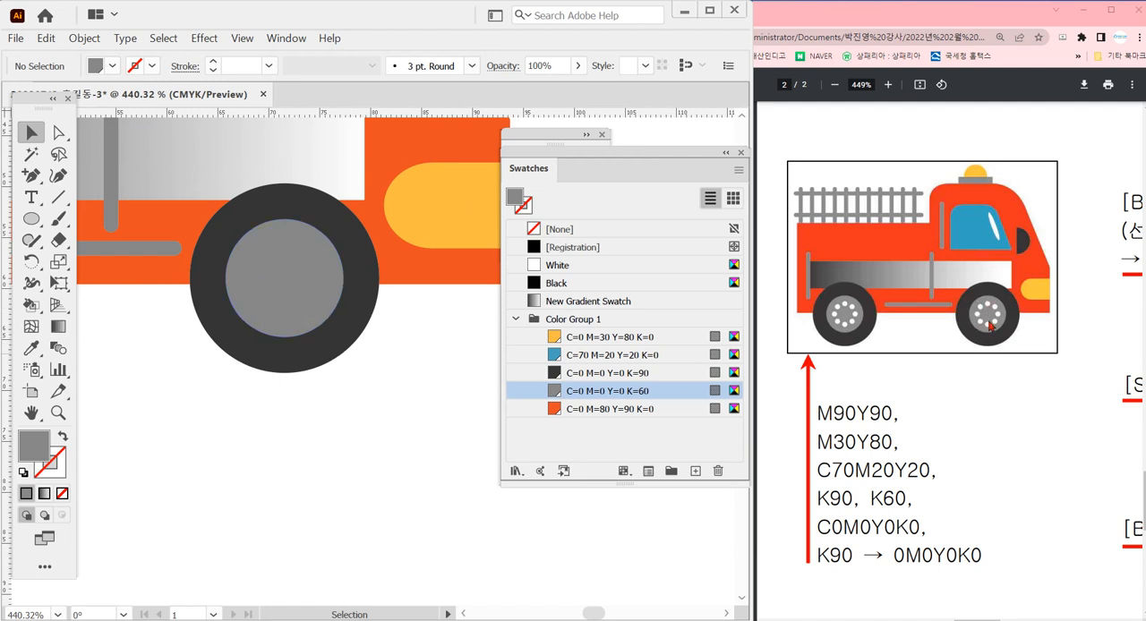
drag(283, 297, 301, 222)
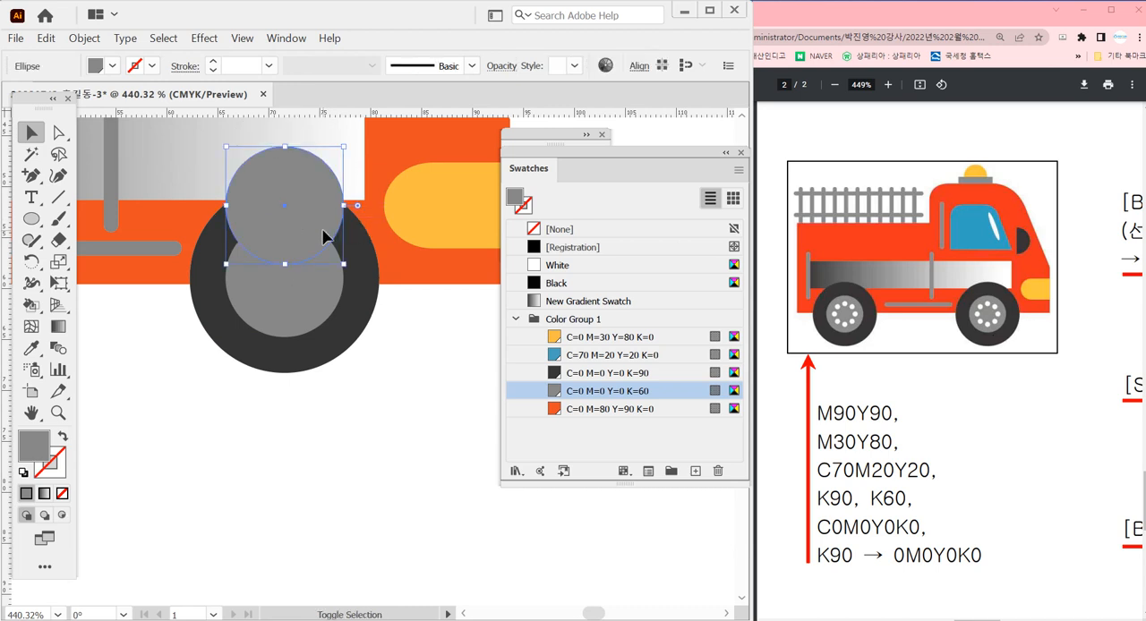
click(594, 266)
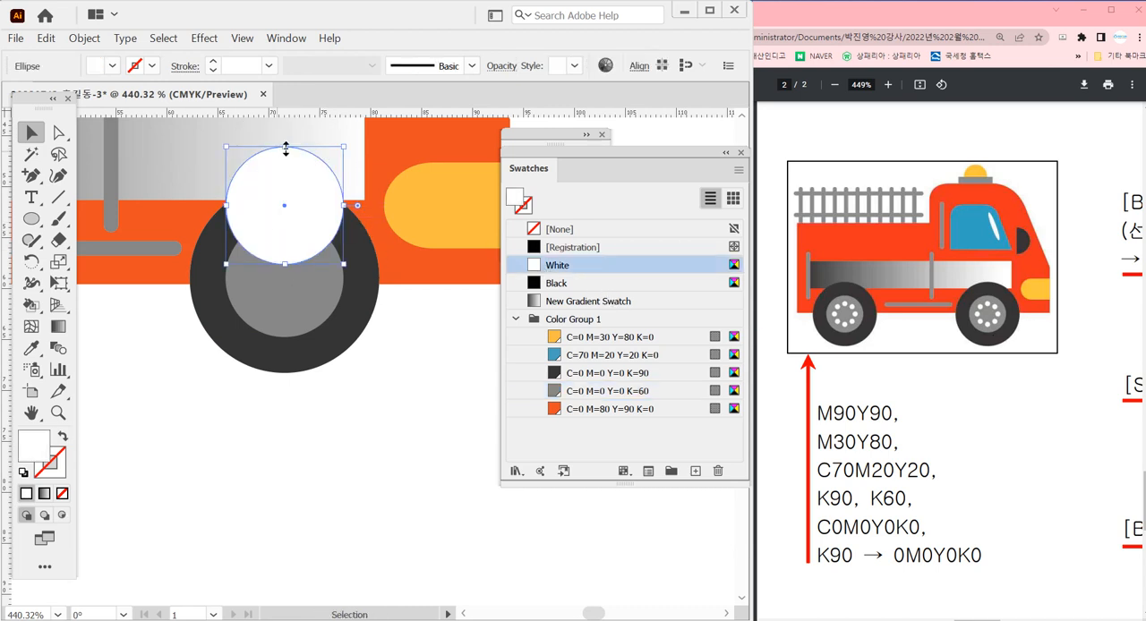
drag(287, 149, 290, 249)
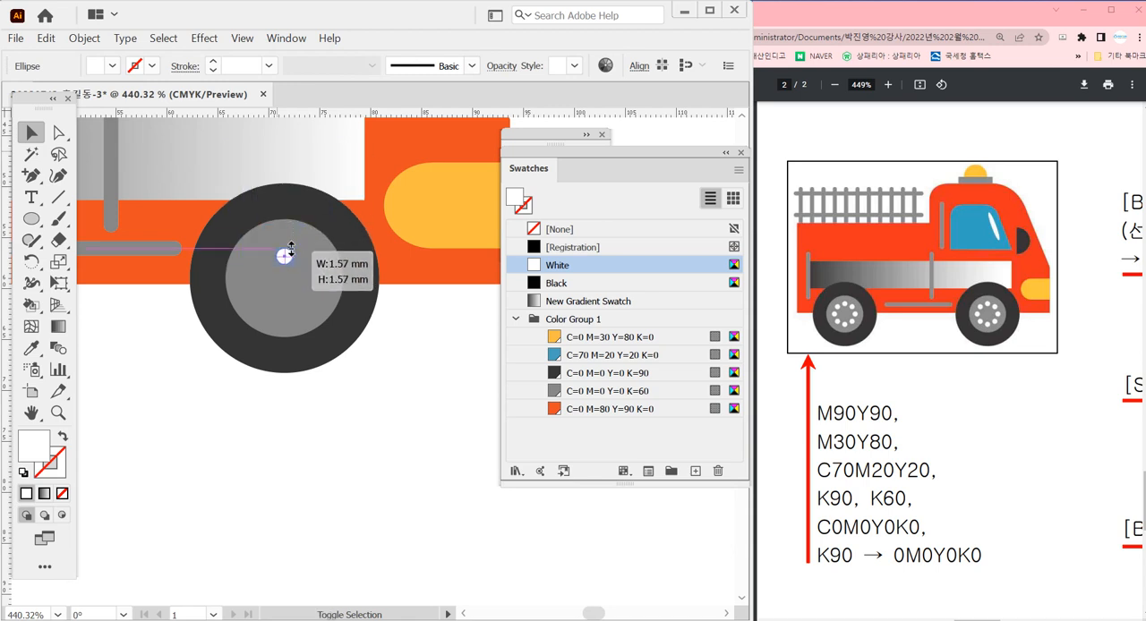
Move the small white circle straight up to just inside the hub's upper edge
drag(204, 182, 389, 423)
drag(352, 269, 354, 241)
ctrl+alt+click(344, 413)
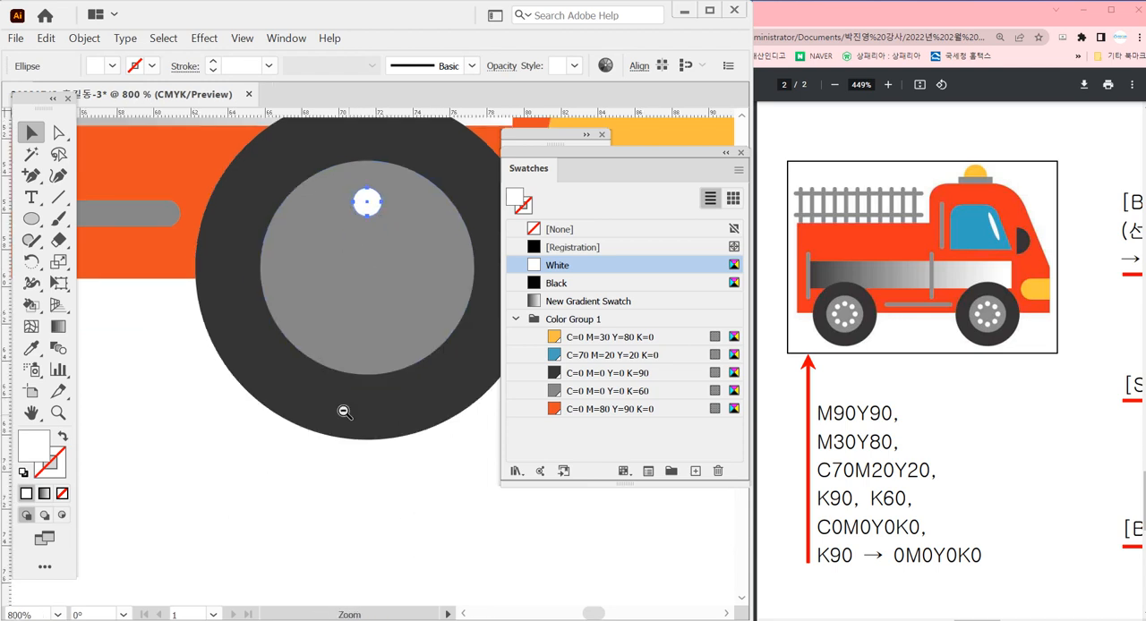
drag(366, 386, 324, 395)
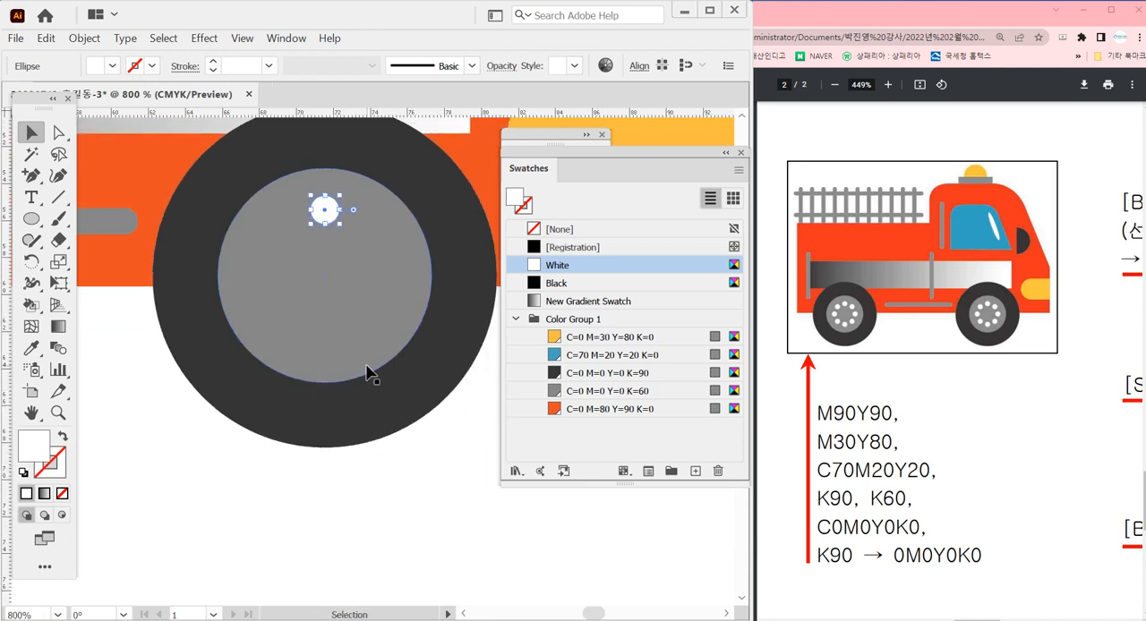
Rotate copies of the small white circle around the hub's centre by 360/8 degrees until eight dots form a ring
key(r)
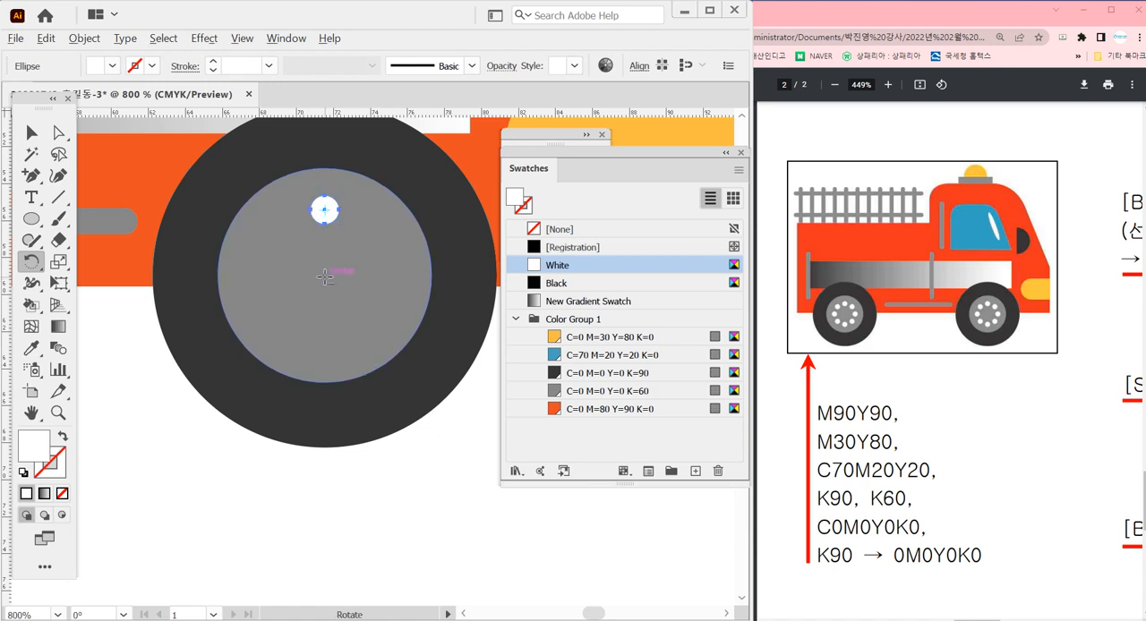
alt+click(324, 276)
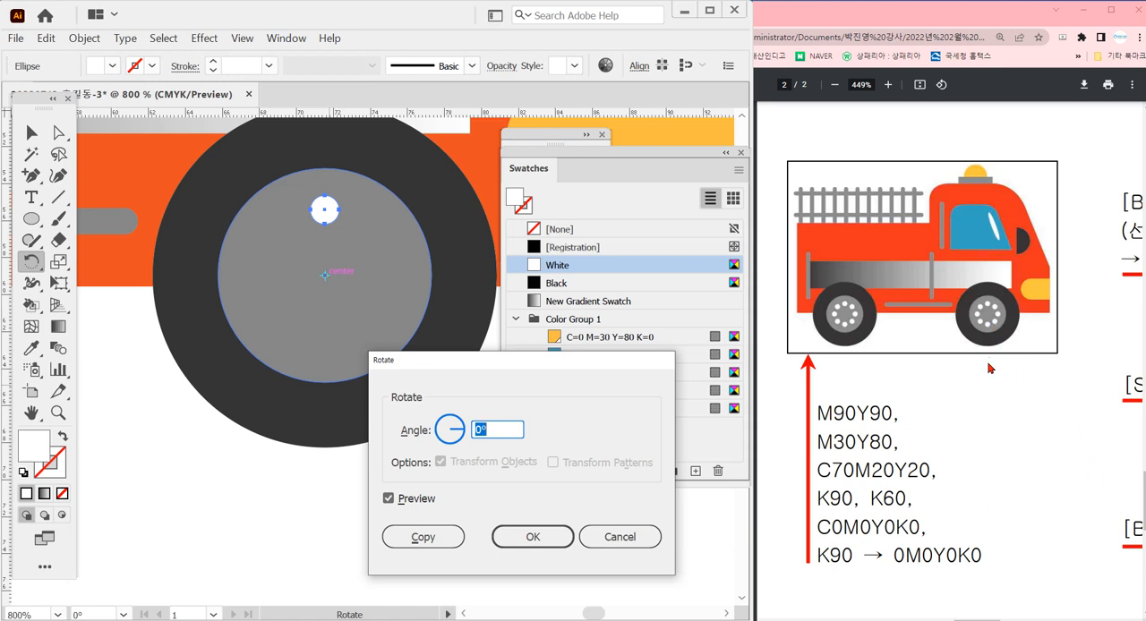
text(360/8)
key(alt+c)
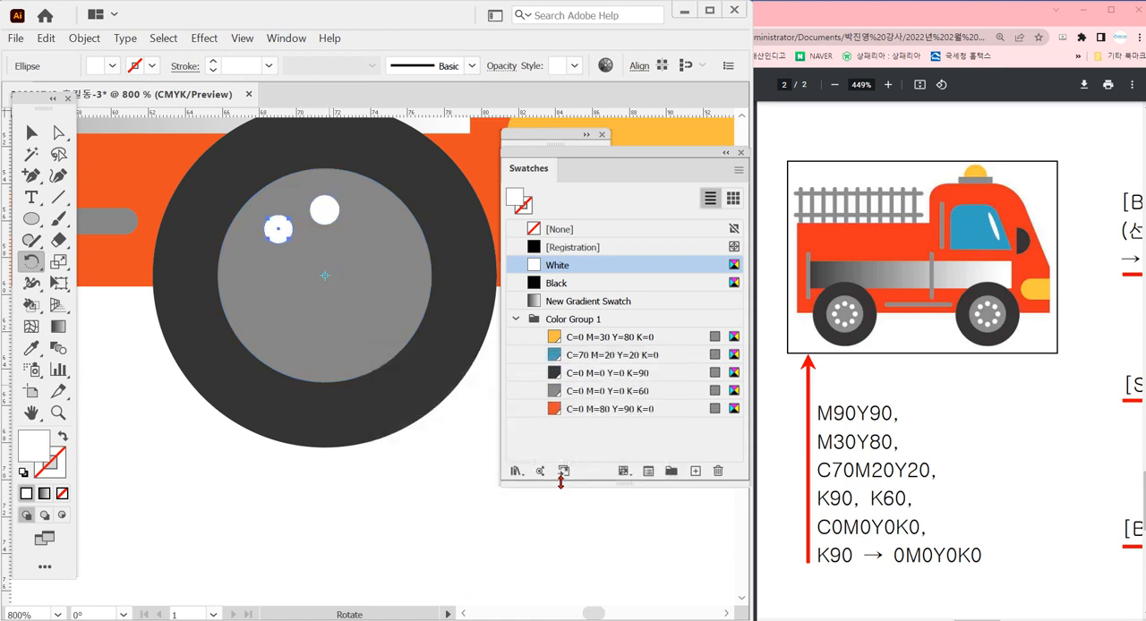
key(ctrl+d)
key(ctrl+d)
key(ctrl+d)
key(ctrl+d)
key(ctrl+d)
key(ctrl+d)
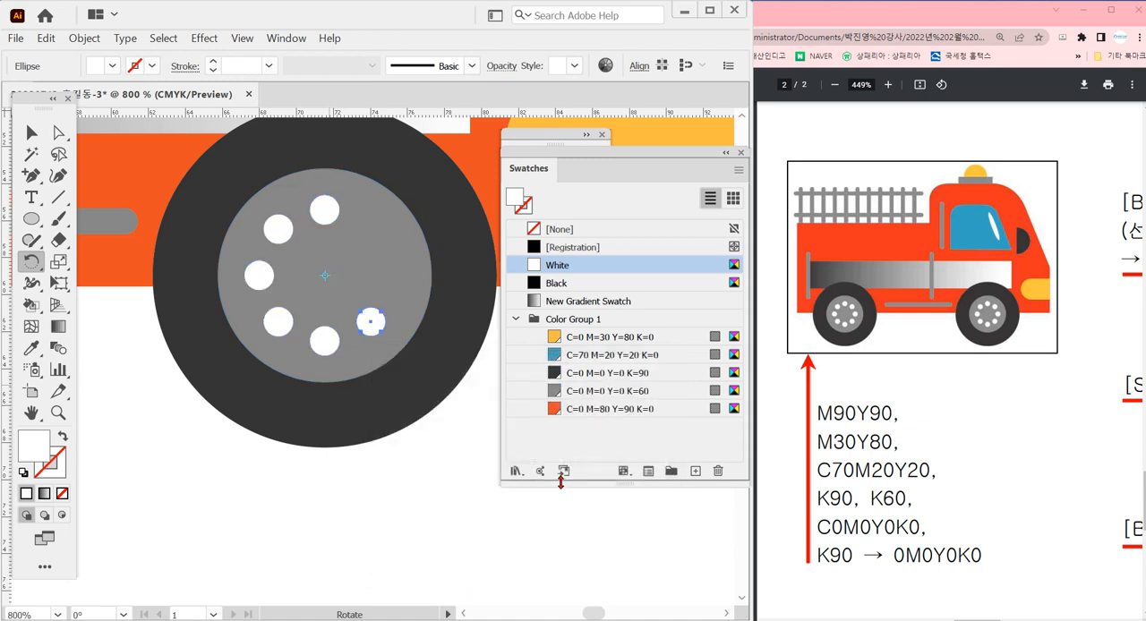
ctrl+alt+click(353, 367)
ctrl+alt+click(345, 358)
drag(378, 383, 334, 353)
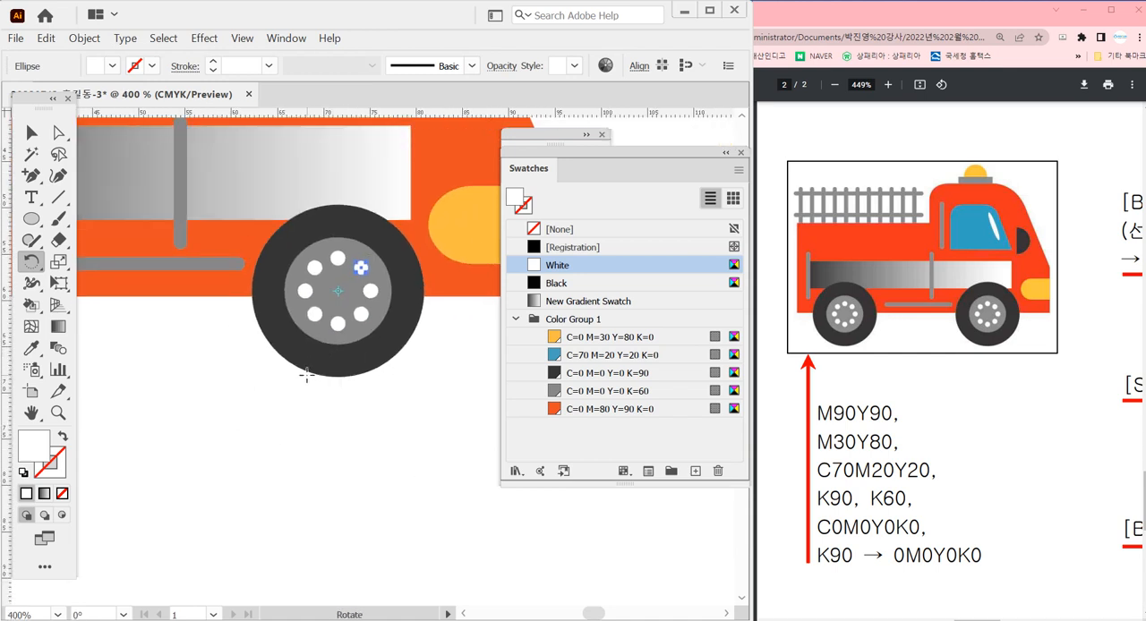
key(v)
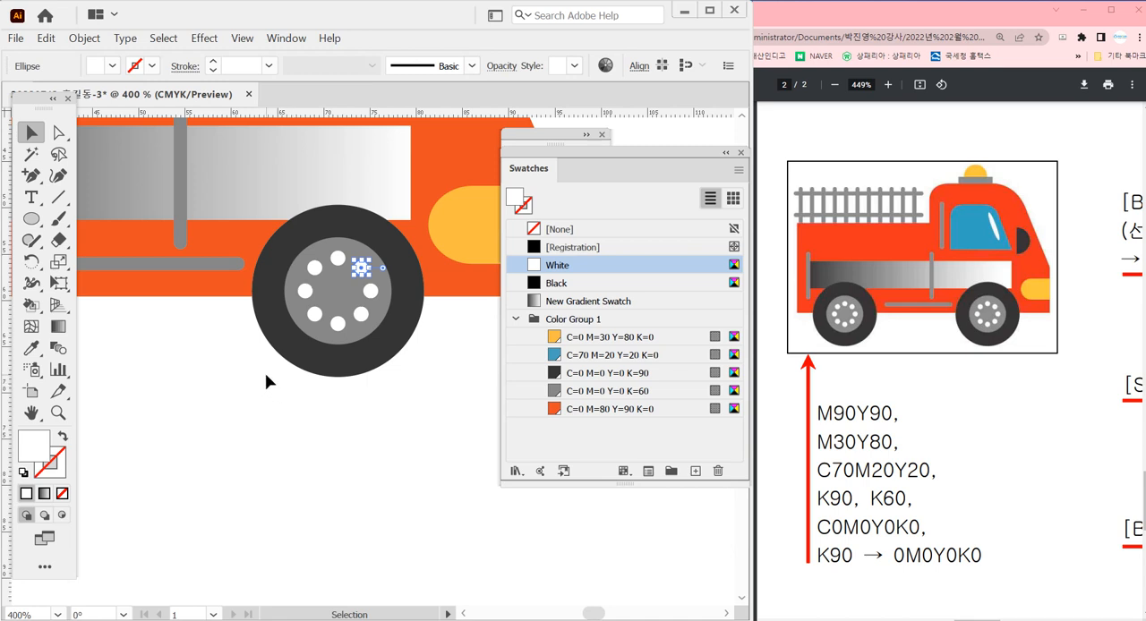
Group the front wheel's tyre, hub and eight white dots, leaving the truck body out of the group
drag(254, 380, 417, 255)
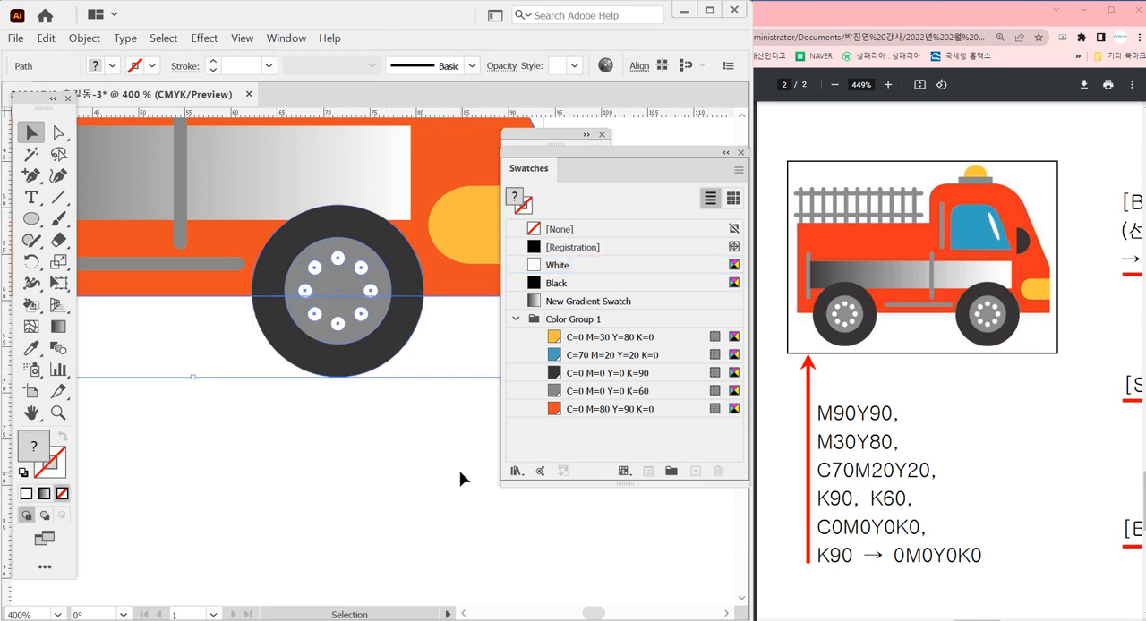
shift+click(452, 289)
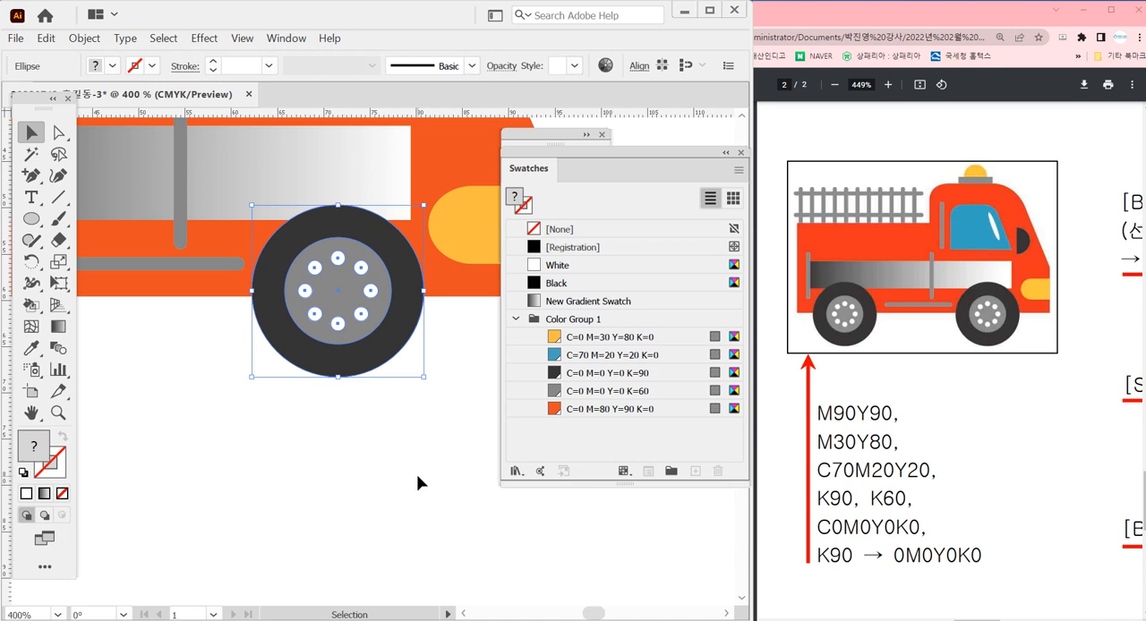
key(ctrl+g)
ctrl+alt+click(296, 344)
ctrl+alt+click(304, 352)
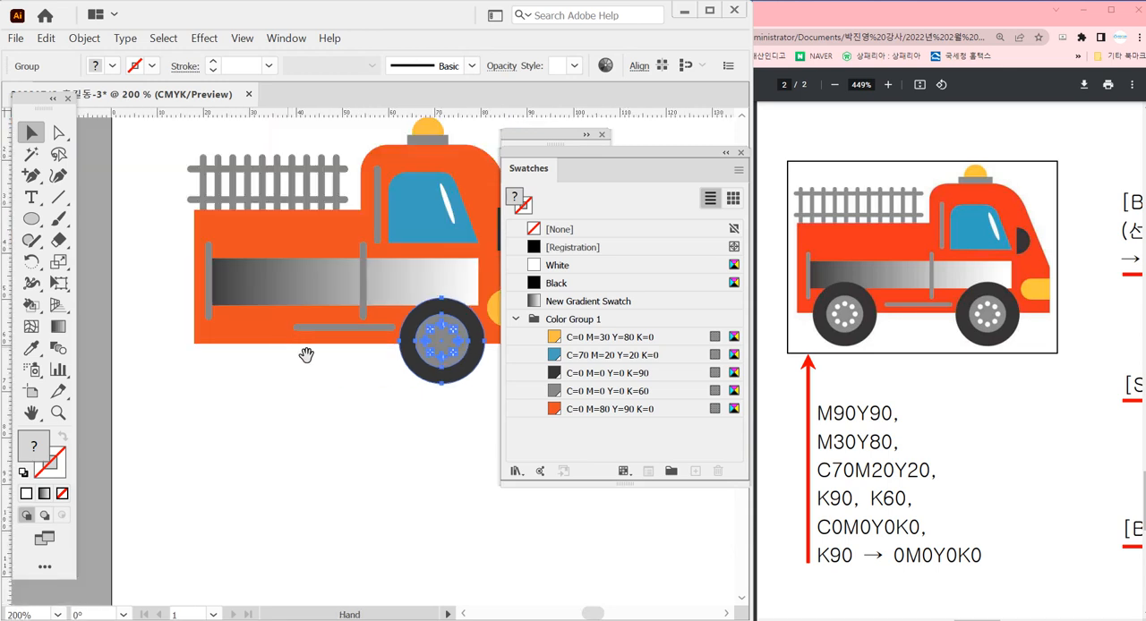
Copy the wheel group horizontally about 40.17 mm toward the truck's rear as the back wheel
drag(444, 358, 256, 362)
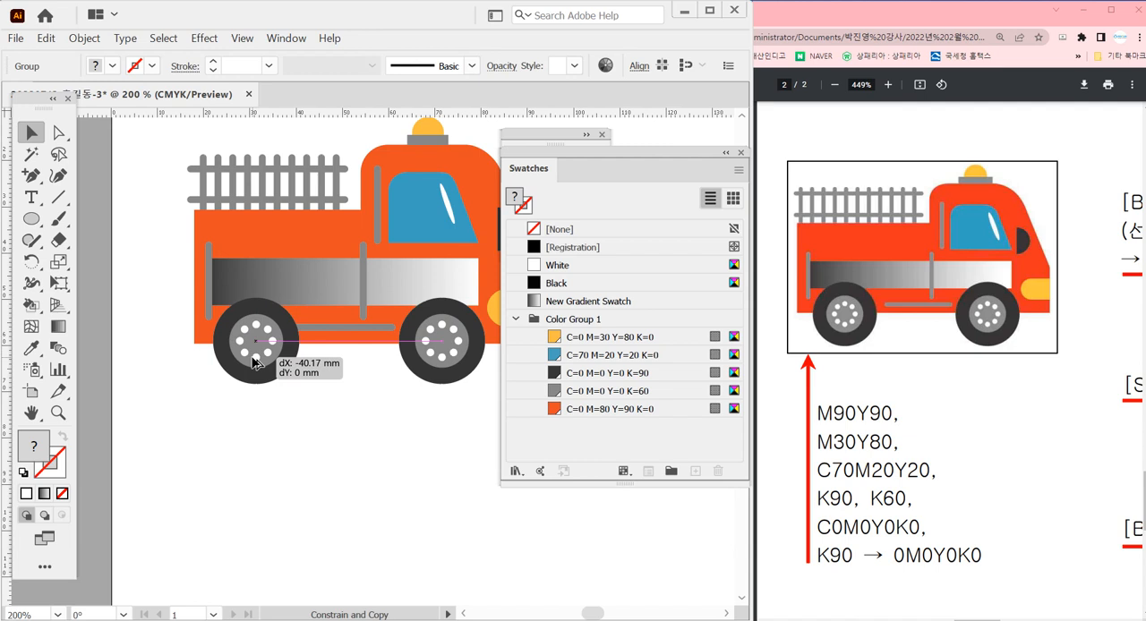
drag(256, 362, 305, 330)
click(332, 366)
click(296, 331)
click(372, 445)
ctrl+alt+click(375, 377)
ctrl+alt+click(374, 376)
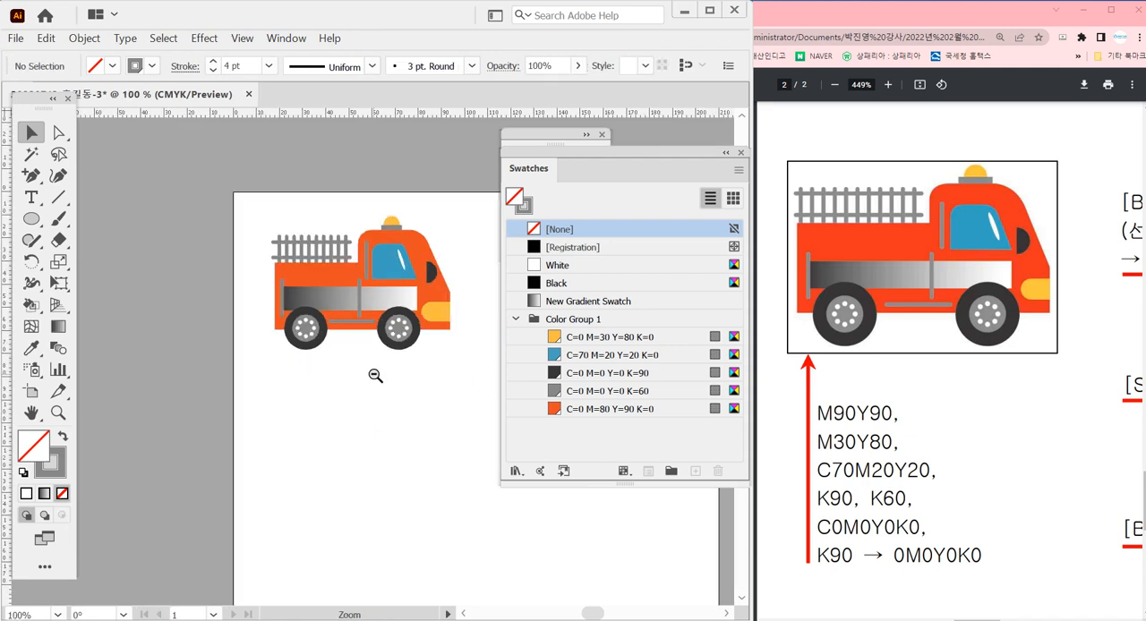
drag(395, 405, 355, 390)
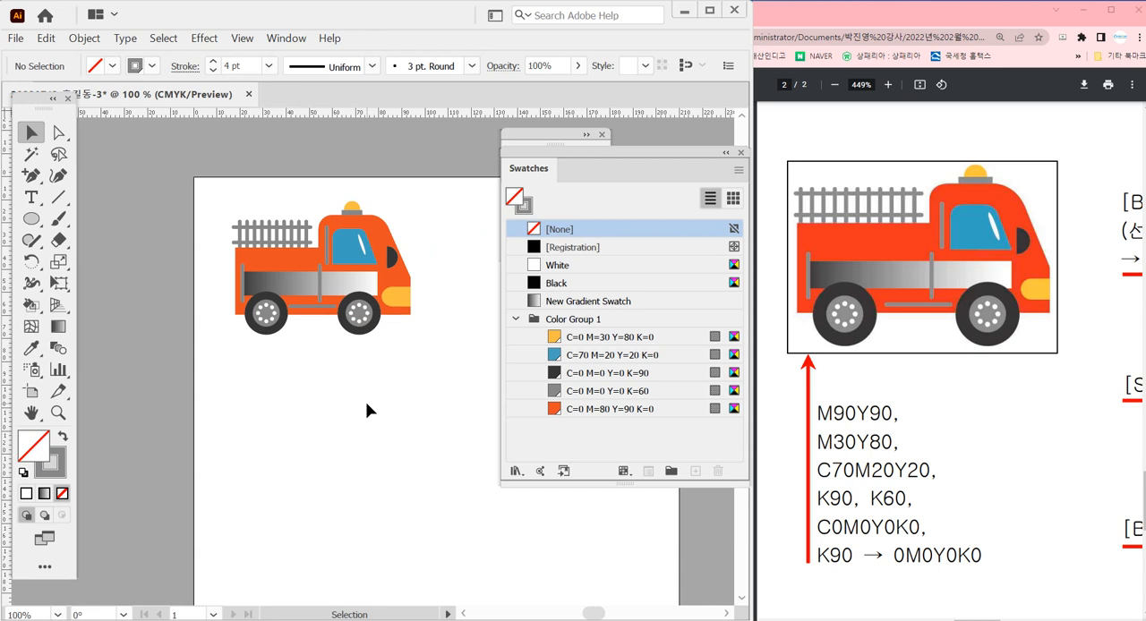
Lower the top edge of the blue cab window slightly, making the window a little shorter
drag(224, 174, 281, 348)
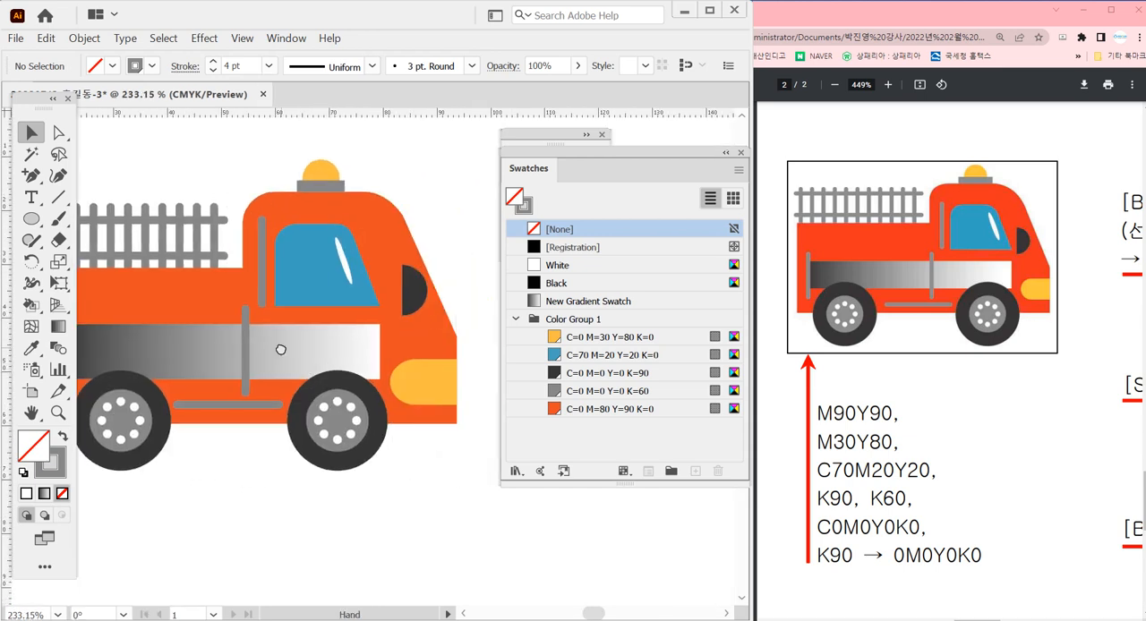
click(322, 305)
drag(328, 224, 331, 231)
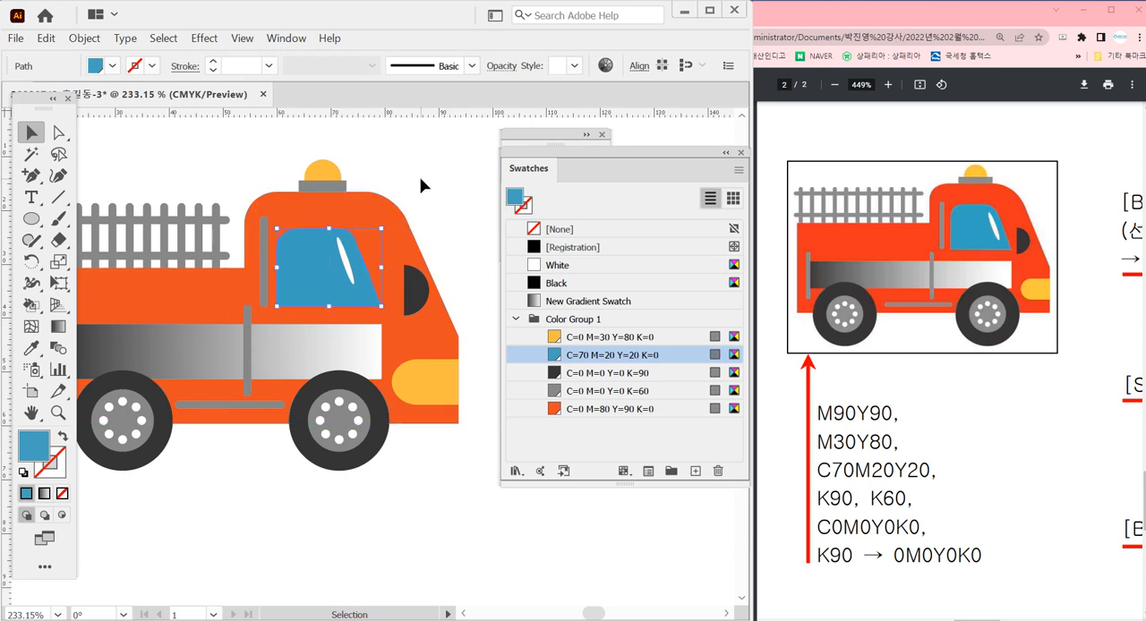
click(422, 187)
ctrl+alt+click(353, 344)
ctrl+alt+click(362, 352)
ctrl+alt+click(404, 367)
drag(392, 385, 400, 293)
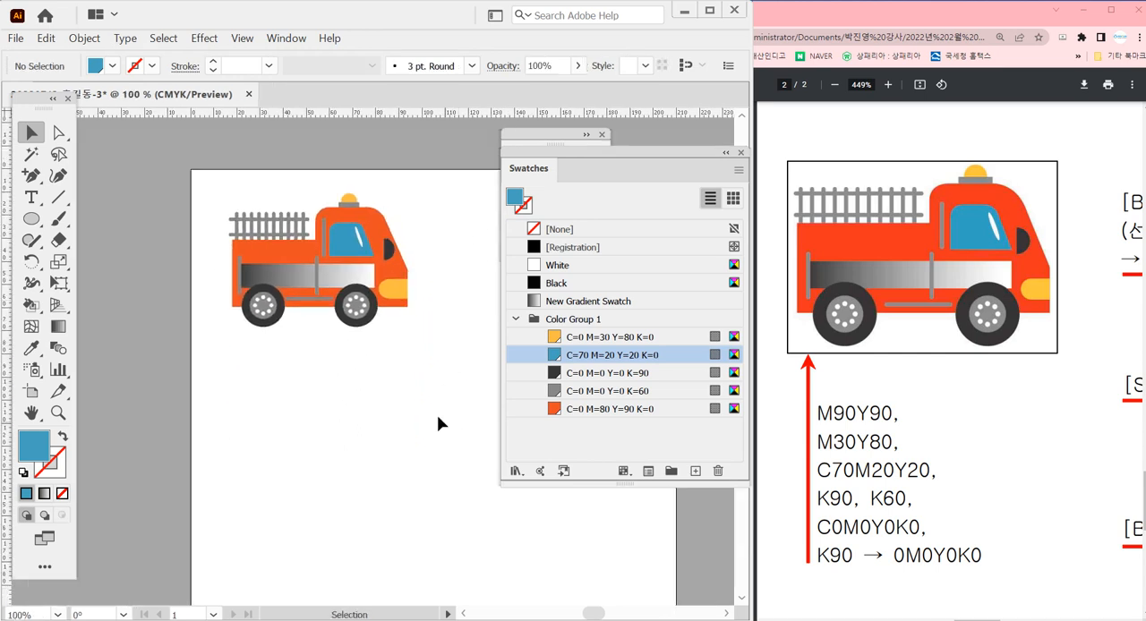
Shorten the yellow headlight slightly by shifting the anchor points of its rounded rear end toward the truck's front
drag(241, 159, 438, 394)
drag(457, 410, 281, 339)
click(352, 442)
key(a)
drag(234, 231, 392, 443)
key(ctrl+shift+a)
ctrl+alt+click(311, 450)
ctrl+alt+click(302, 441)
ctrl+alt+click(290, 432)
ctrl+alt+click(292, 430)
ctrl+alt+click(362, 365)
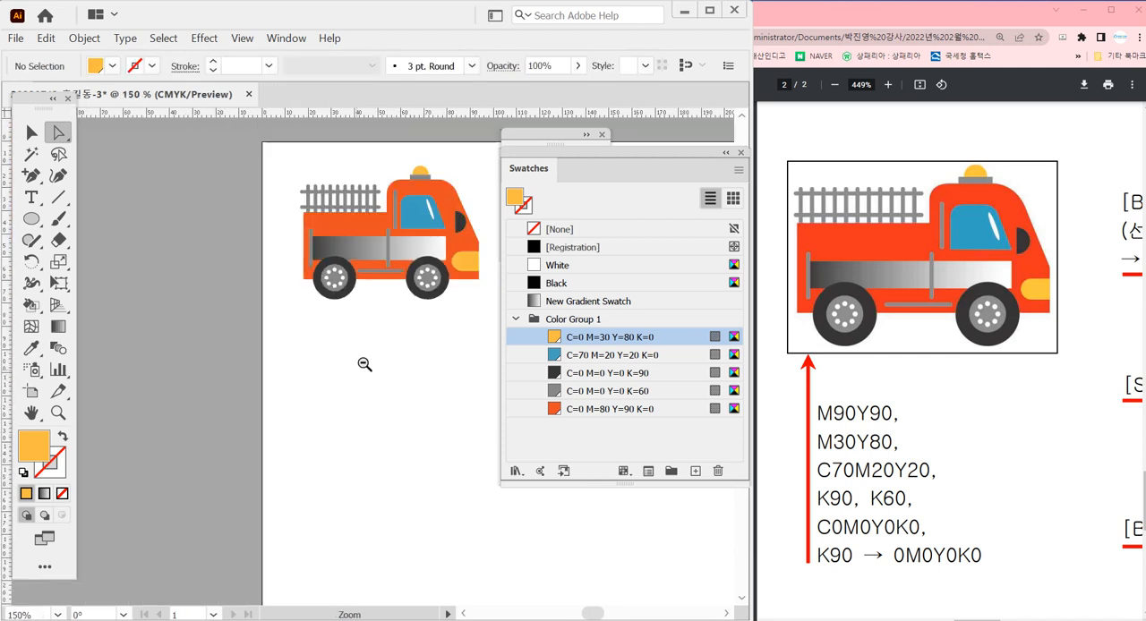
drag(381, 351, 300, 406)
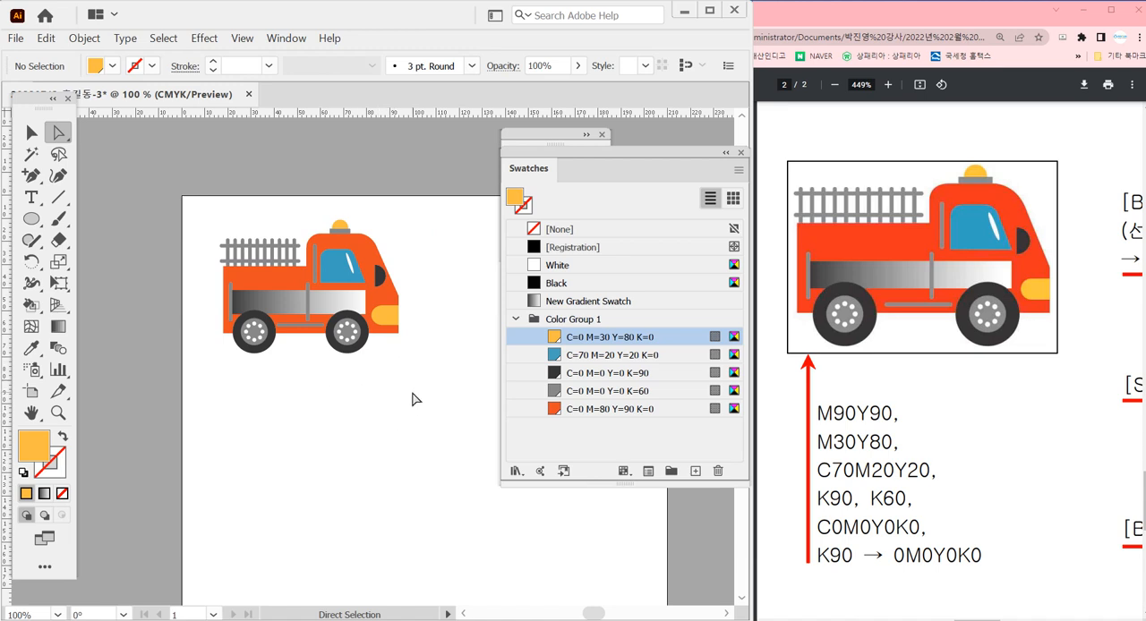
Move the dark half circle on the cab slightly backward to line up with the headlight's rear end
key(v)
drag(216, 149, 496, 452)
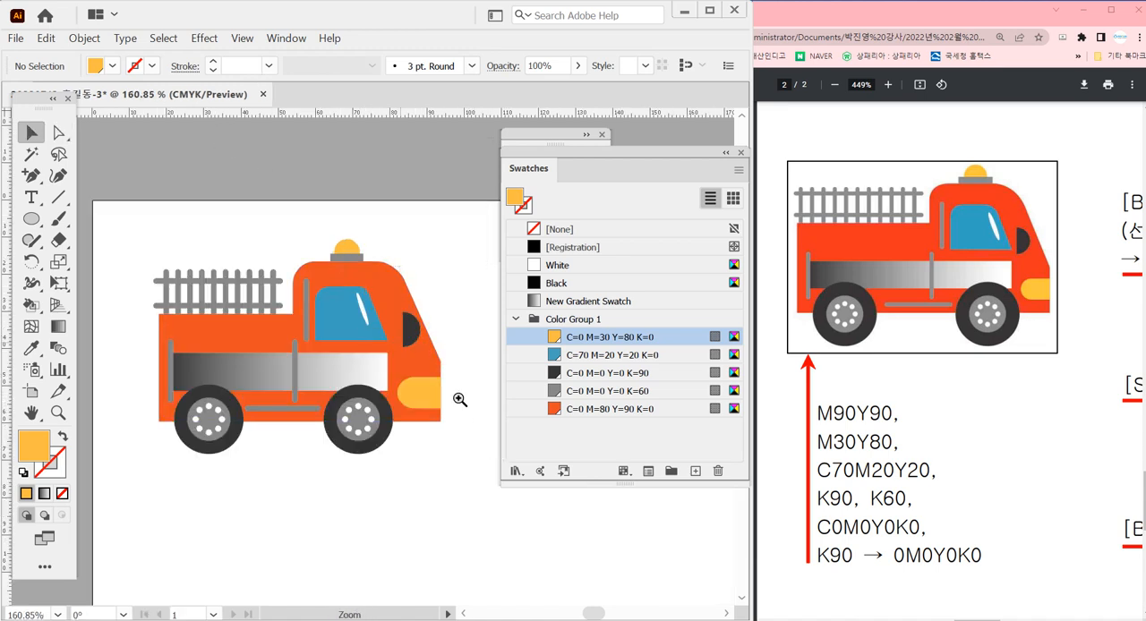
click(459, 400)
drag(409, 360, 389, 358)
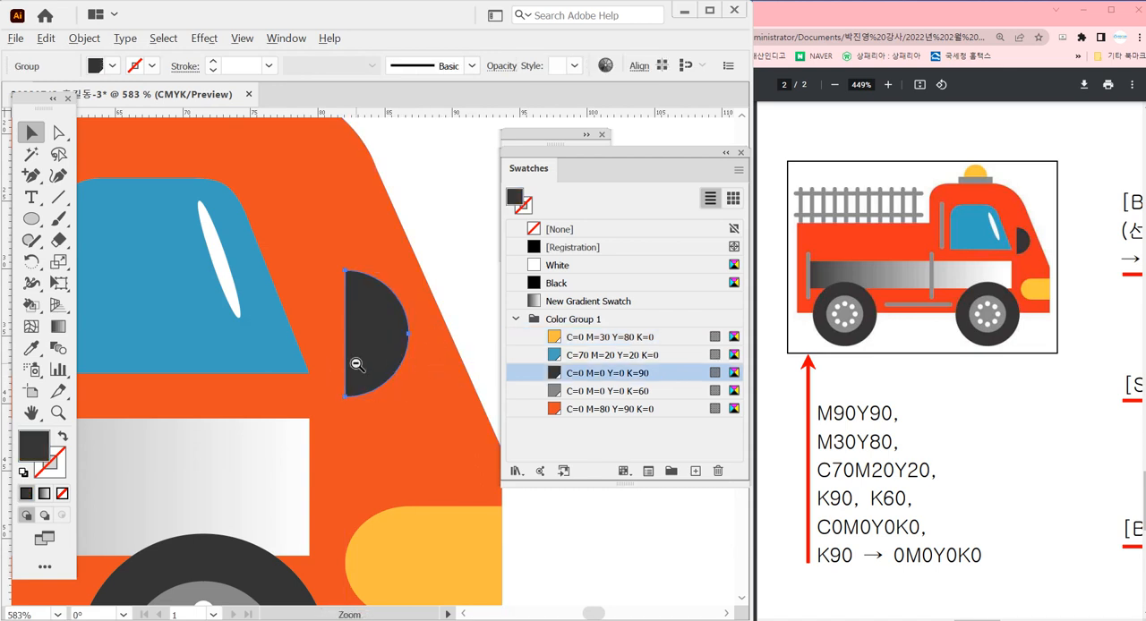
ctrl+alt+click(355, 363)
ctrl+alt+click(355, 363)
ctrl+alt+click(355, 363)
ctrl+alt+click(356, 364)
click(397, 319)
click(444, 305)
ctrl+alt+click(430, 351)
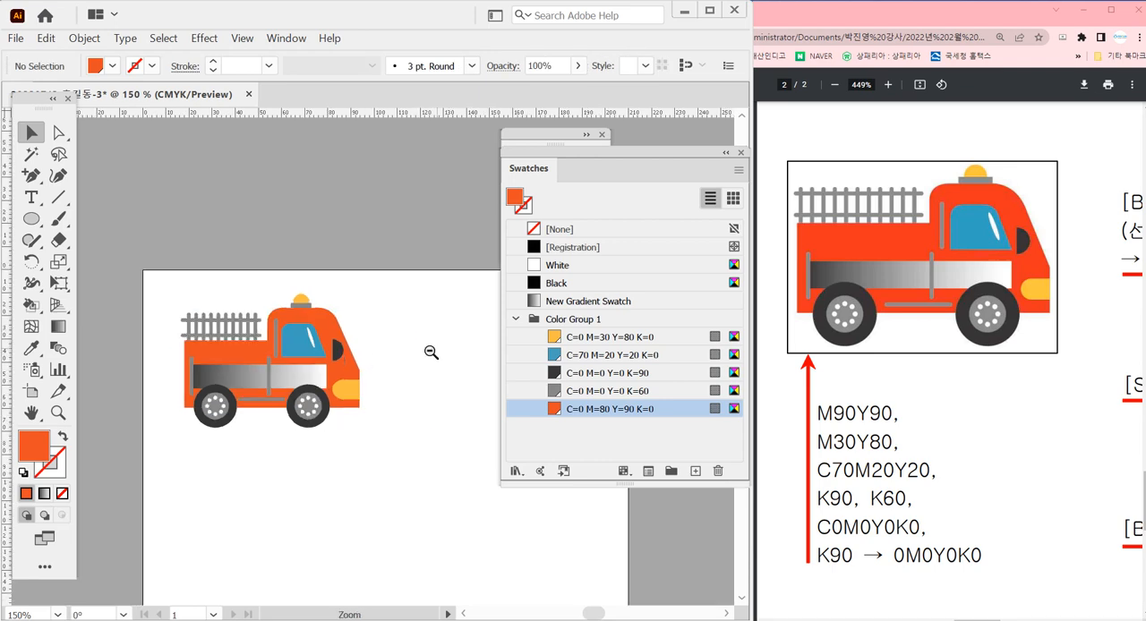
ctrl+alt+click(430, 351)
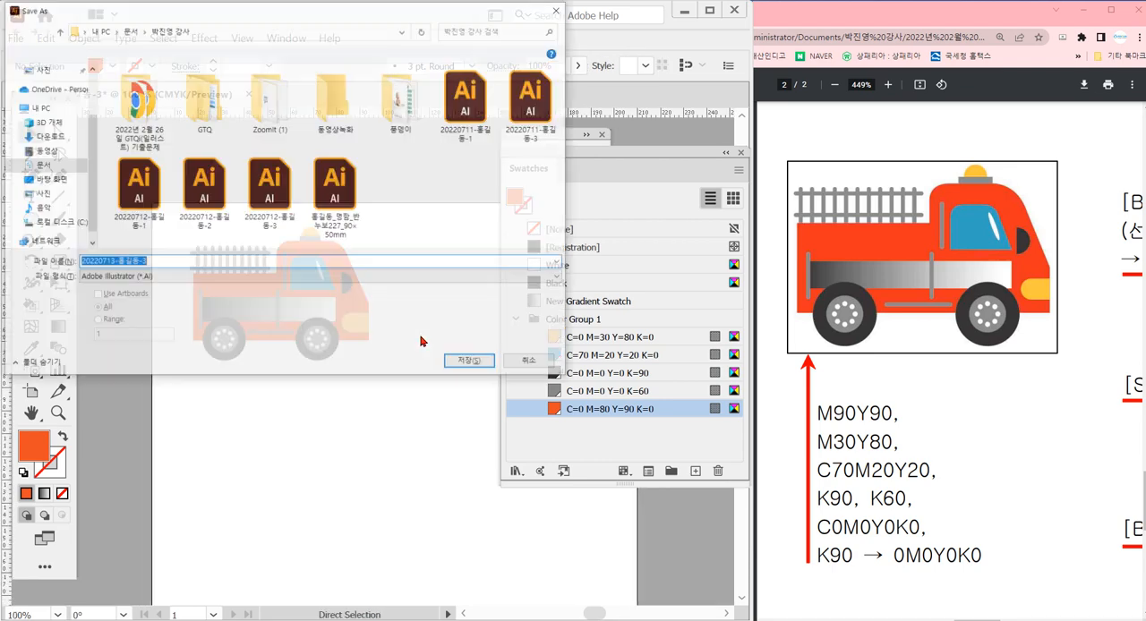
Save the document in Adobe Illustrator (AI) format under the suggested file name with the default options
key(ctrl+s)
click(468, 364)
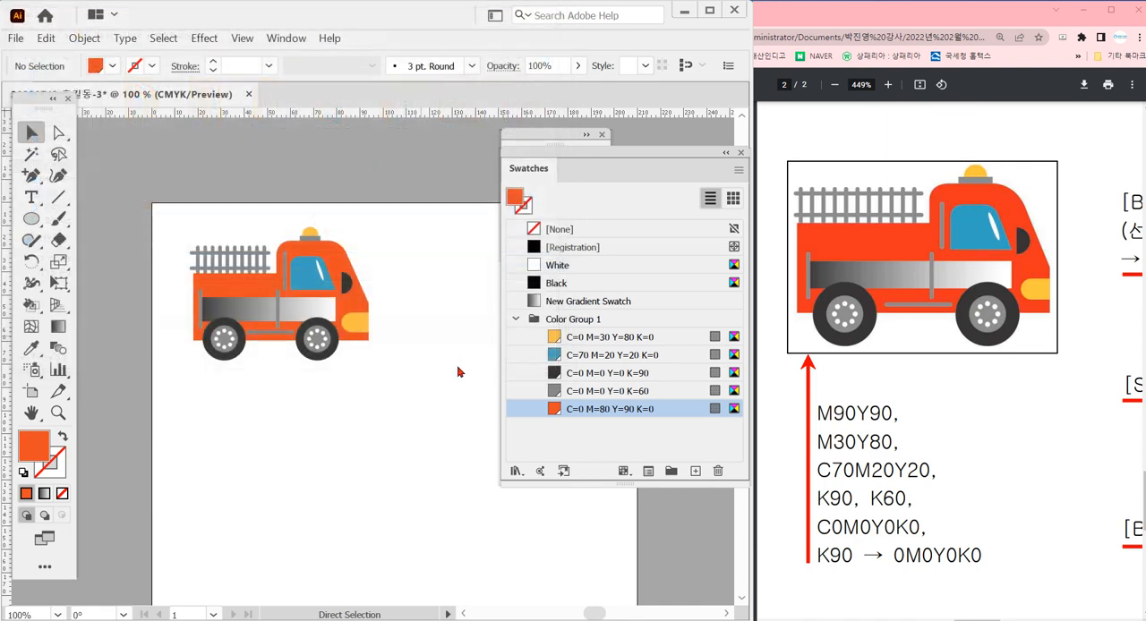
click(667, 577)
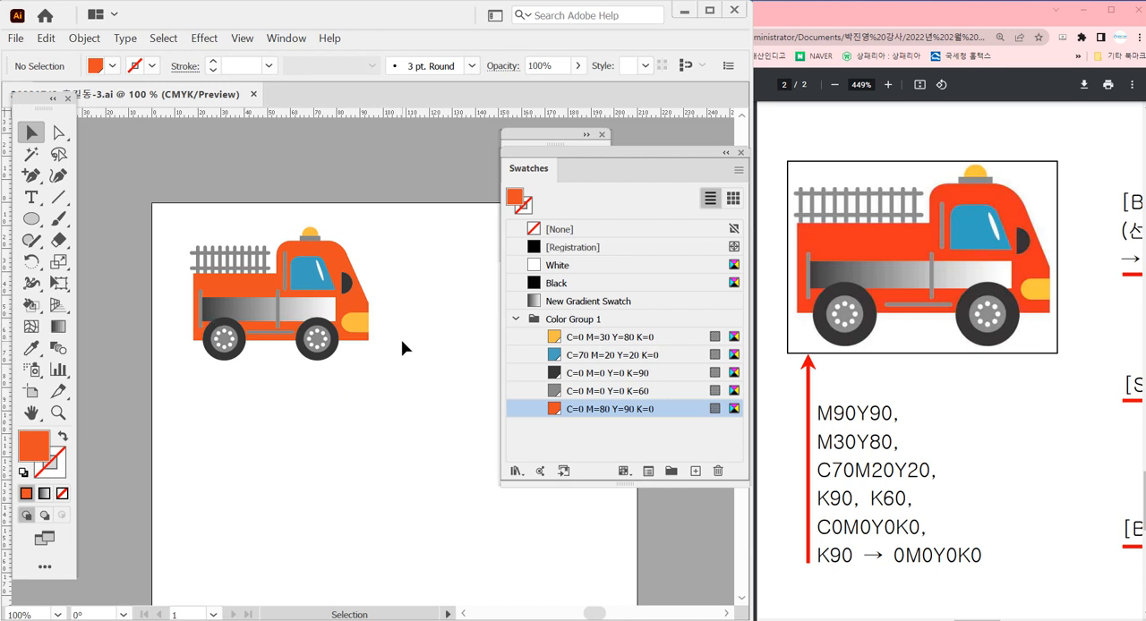
Show the document's symbols in a floating list separate from the brushes, and make the list taller
key(ctrl+shift+F9)
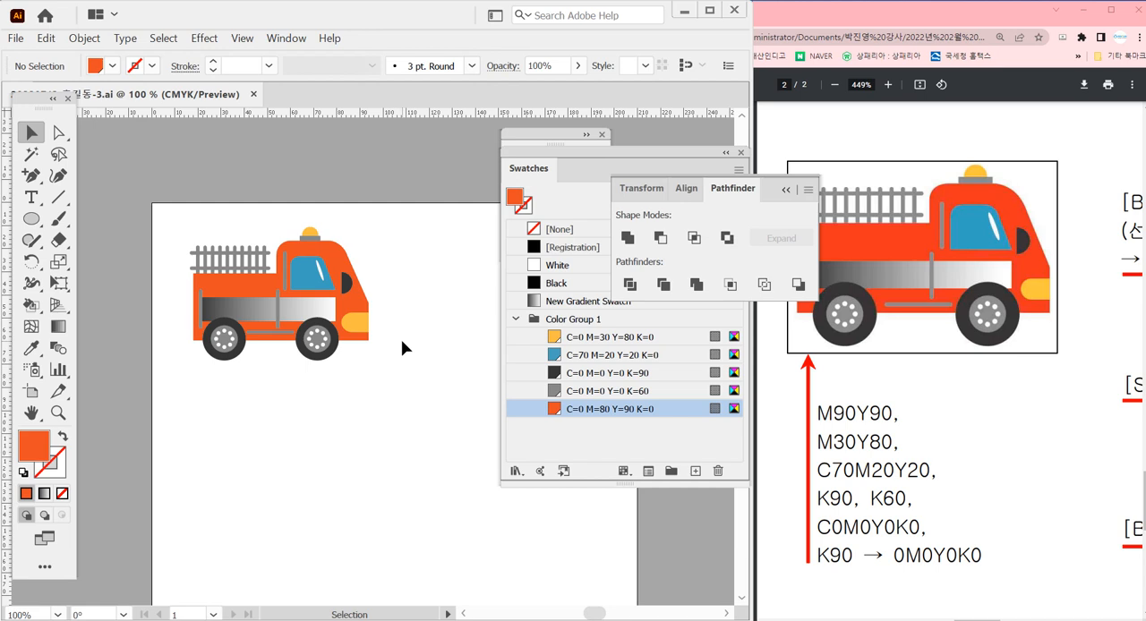
key(ctrl+shift+F11)
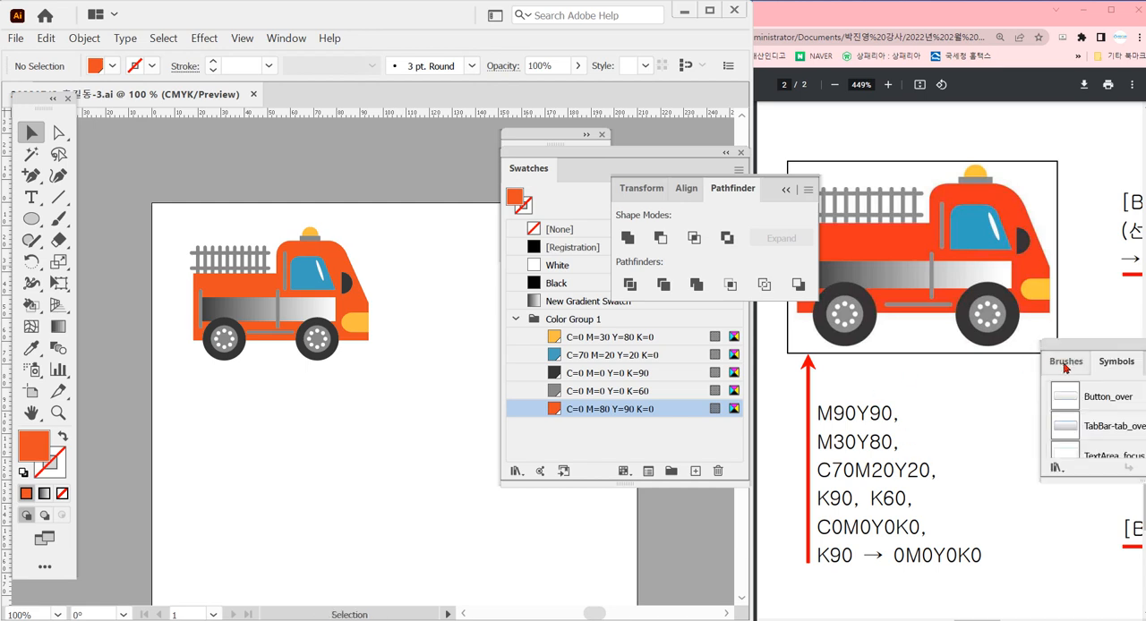
mouse_move(1114, 362)
mouse_down()
mouse_move(486, 237)
mouse_move(434, 206)
mouse_move(434, 186)
mouse_up()
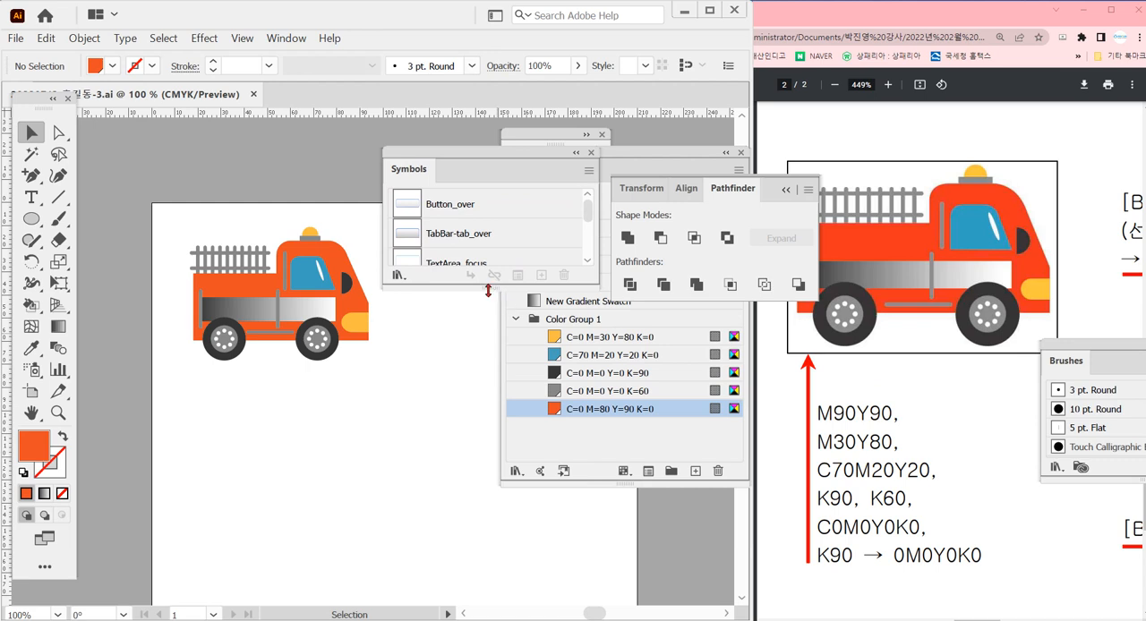
drag(496, 288, 497, 485)
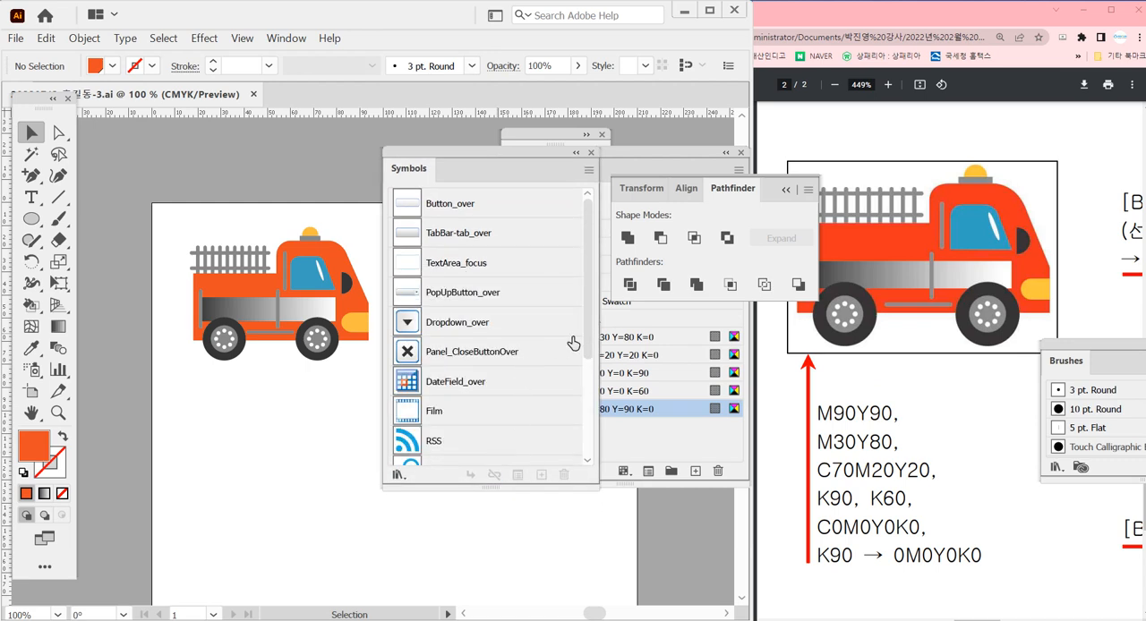
Delete all the default symbols from the document, from Button_over through Print
click(541, 206)
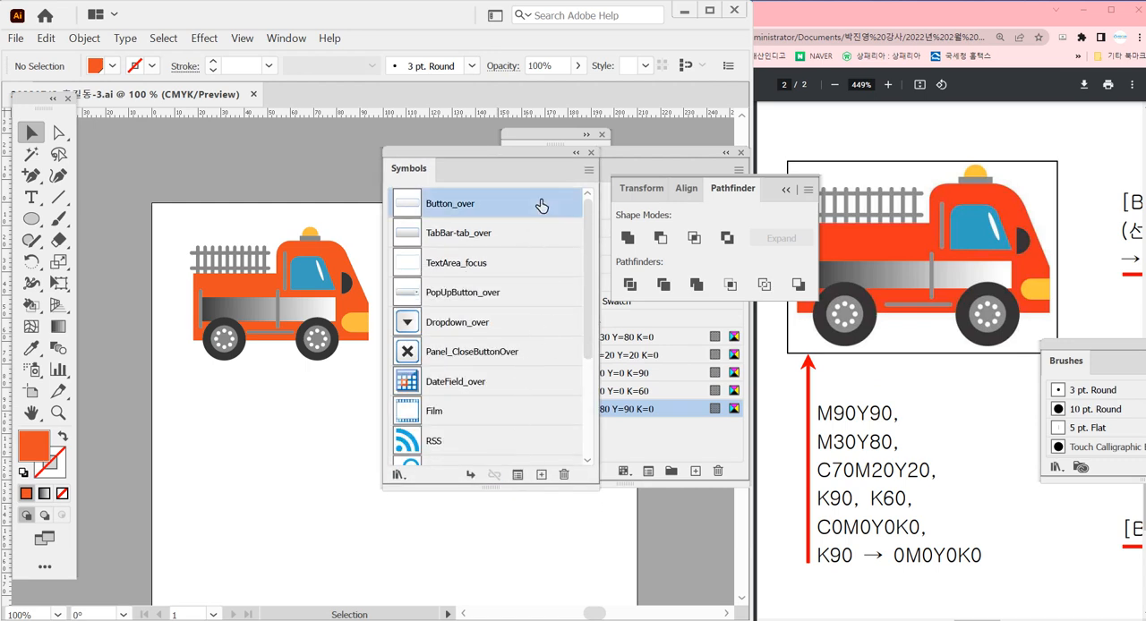
scroll(546, 247, down, 3)
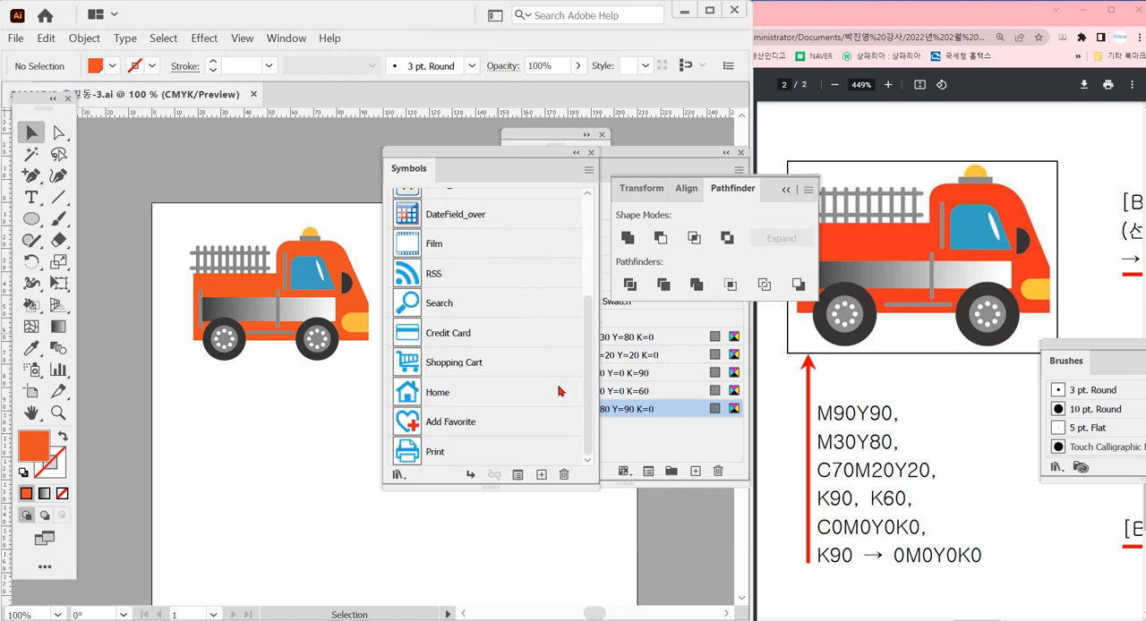
shift+click(540, 450)
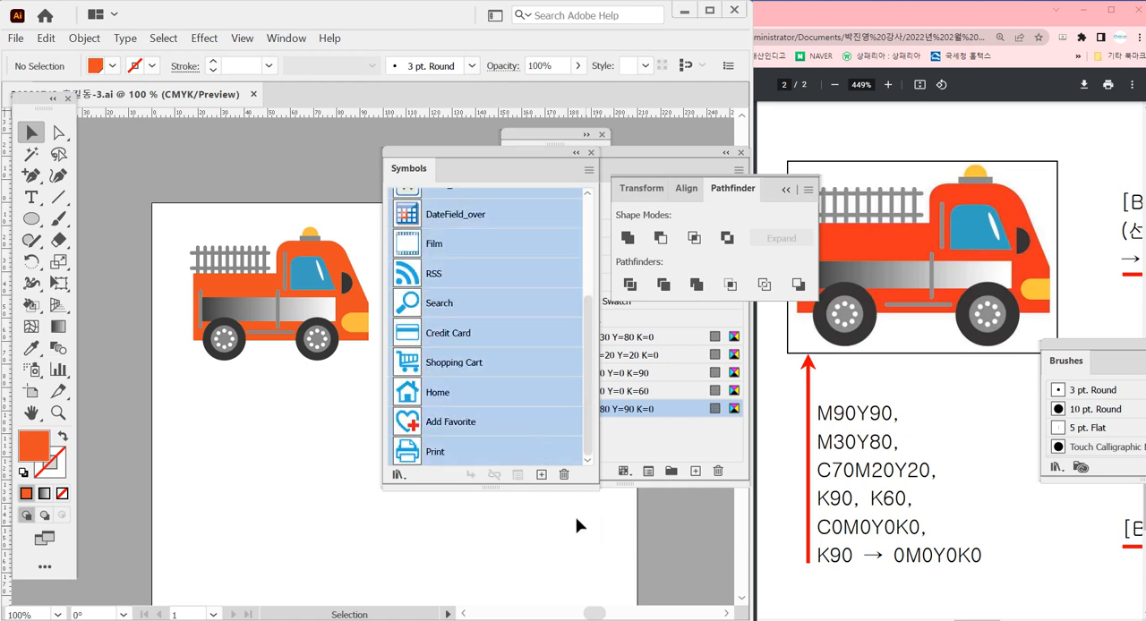
click(560, 475)
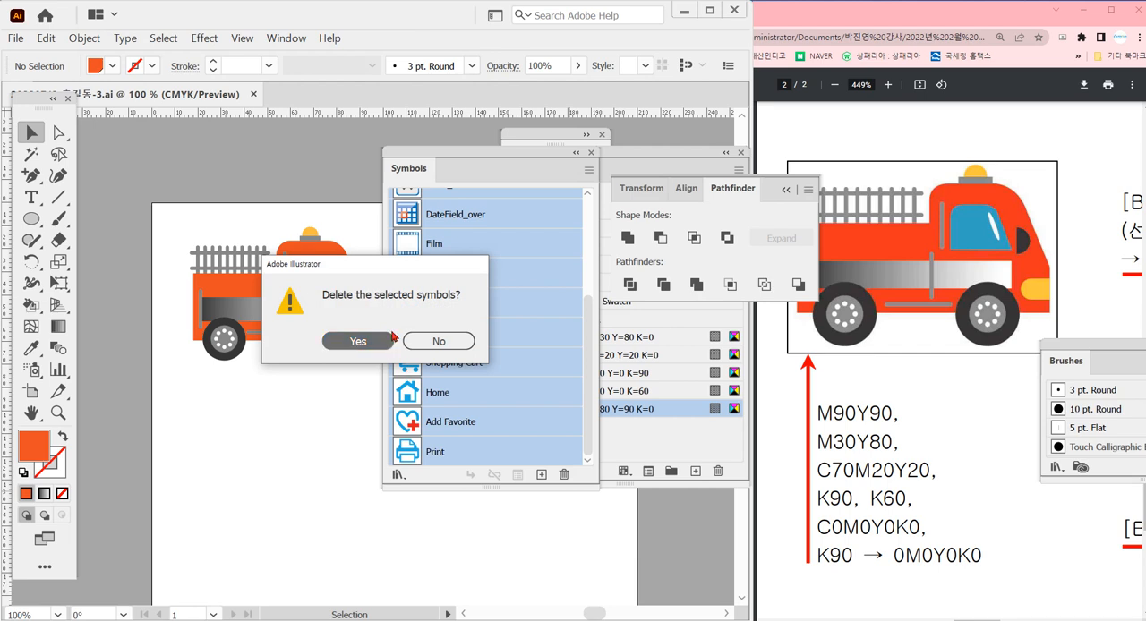
click(356, 345)
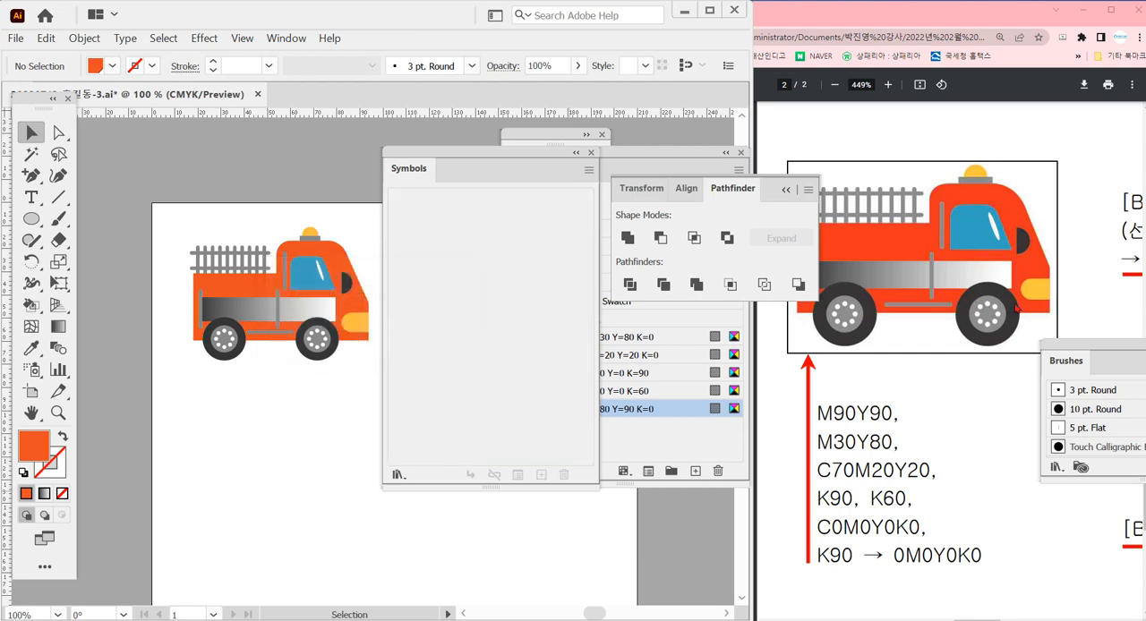
Start a new symbol from the complete fire truck artwork
drag(177, 199, 376, 397)
drag(363, 335, 490, 242)
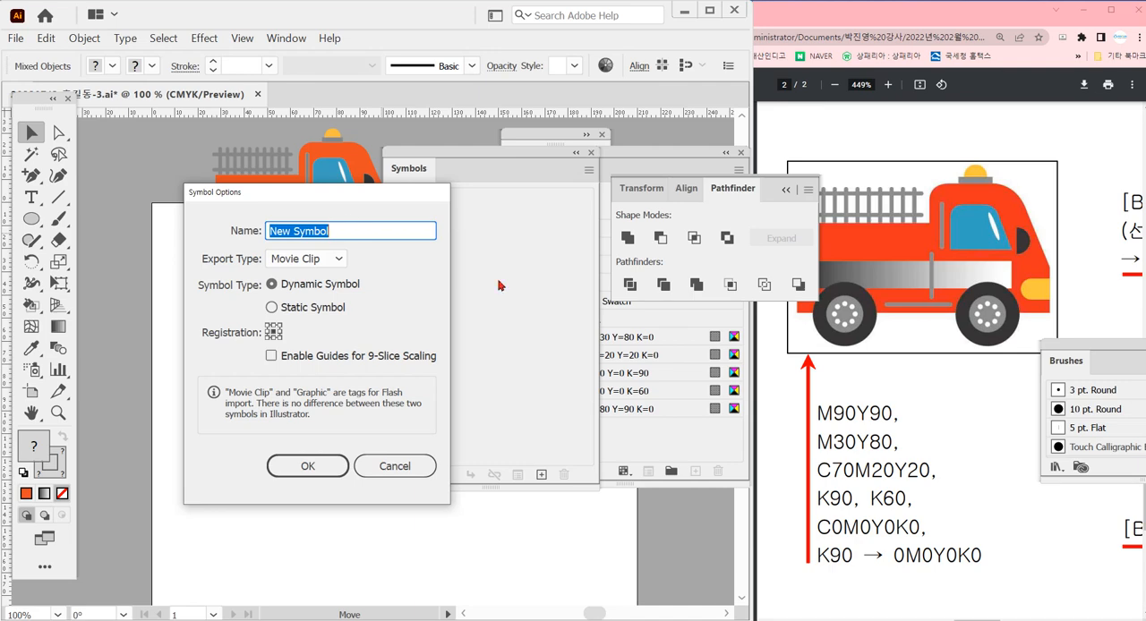
Check the required symbol name in the exam PDF in the browser, and name the new symbol 소방차 in Illustrator
click(922, 413)
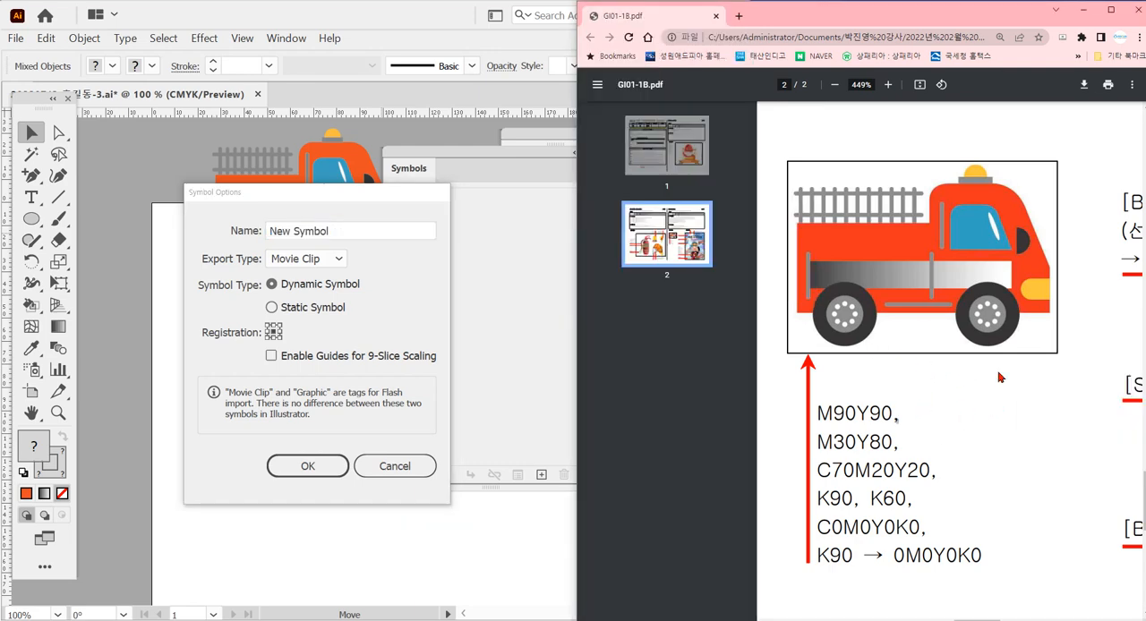
scroll(1000, 378, down, 4)
scroll(1062, 368, up, 3)
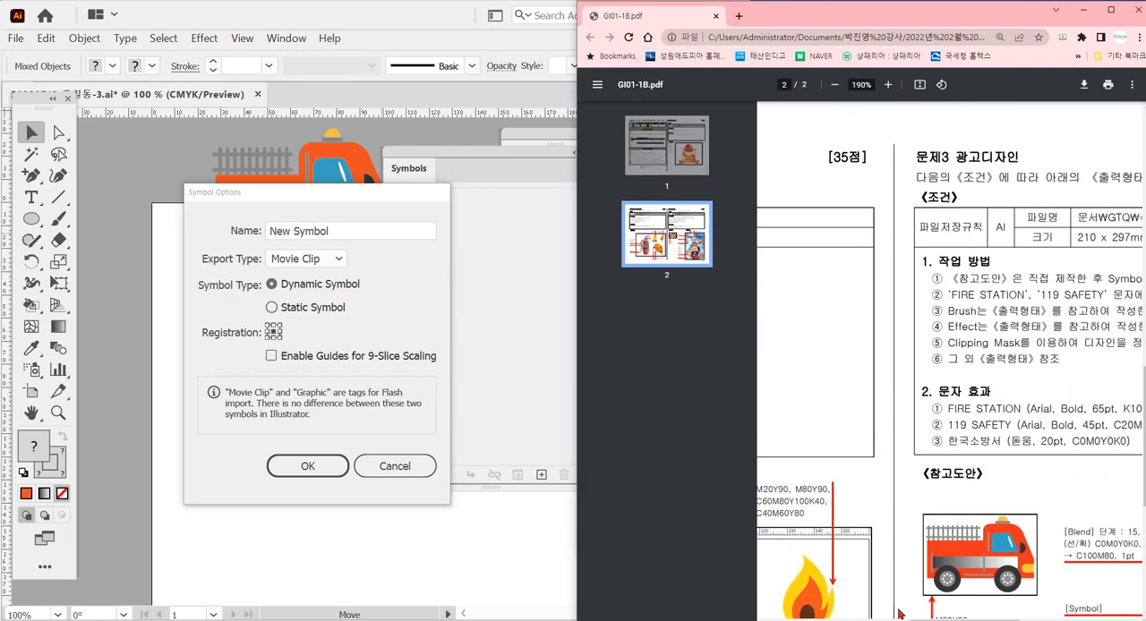
scroll(858, 592, right, 4)
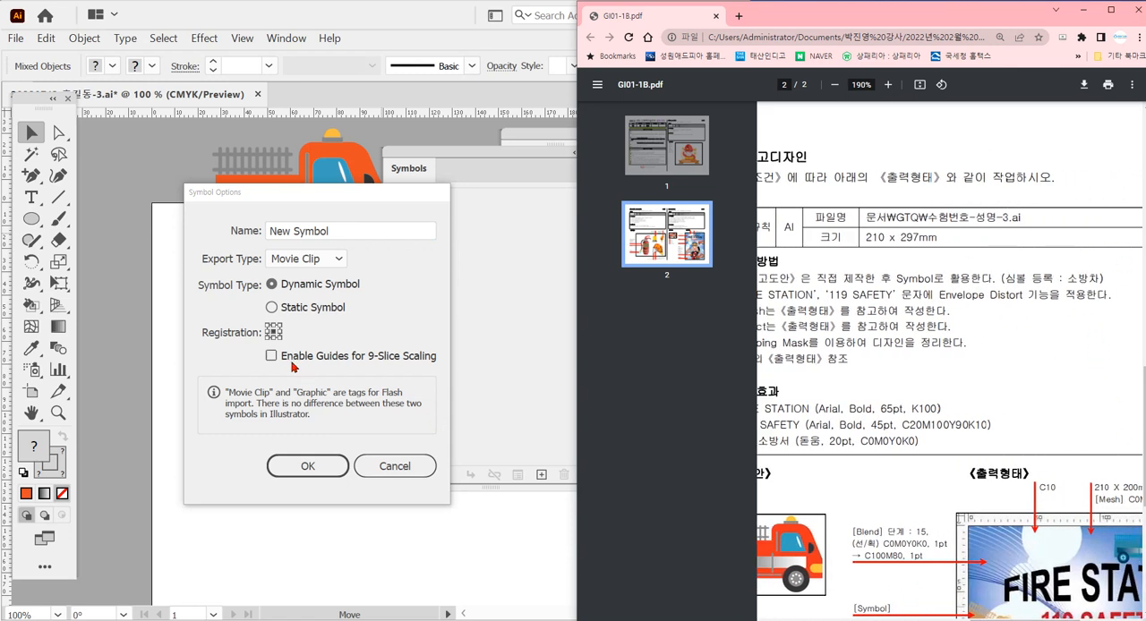
click(338, 240)
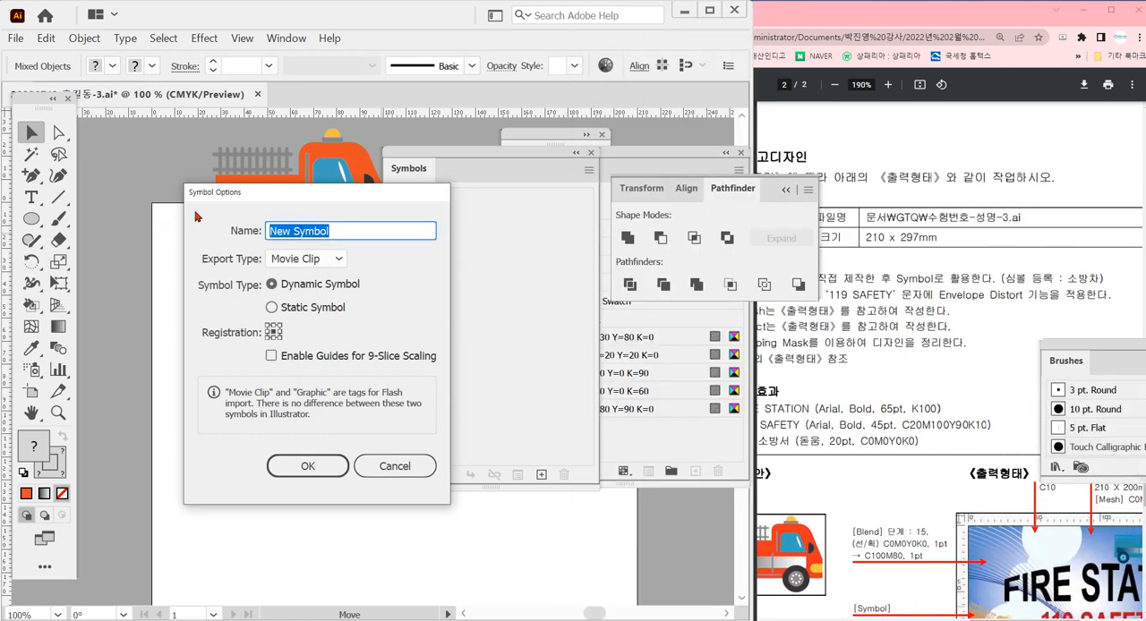
text(th)
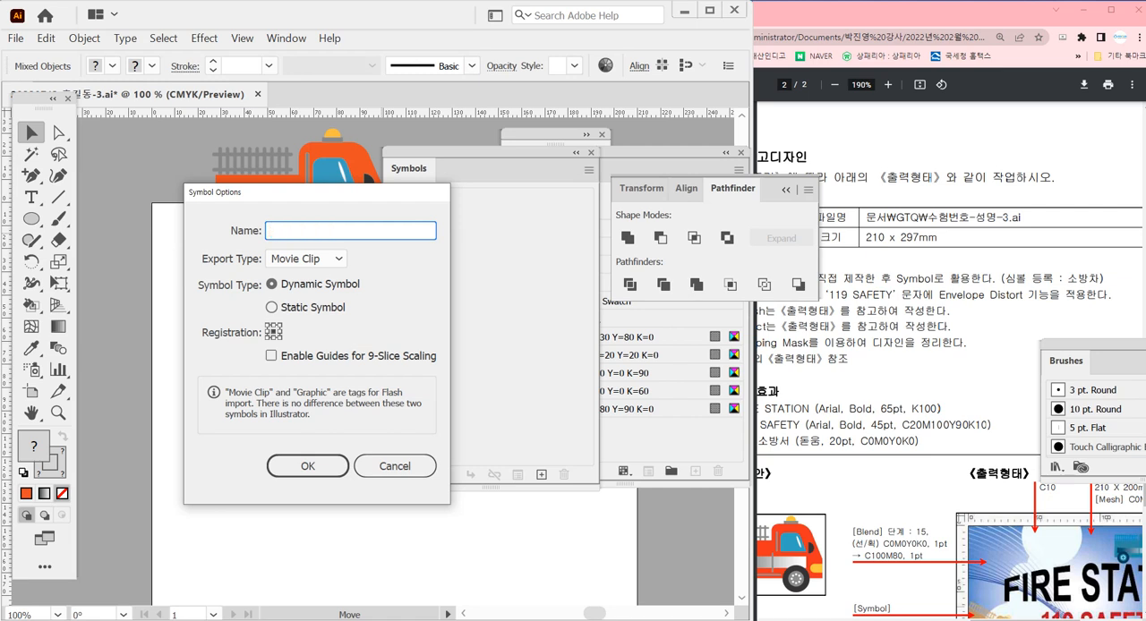
text(방차)
Set the symbol's export type to Graphic and its symbol type to Static Symbol, and create the symbol
click(333, 262)
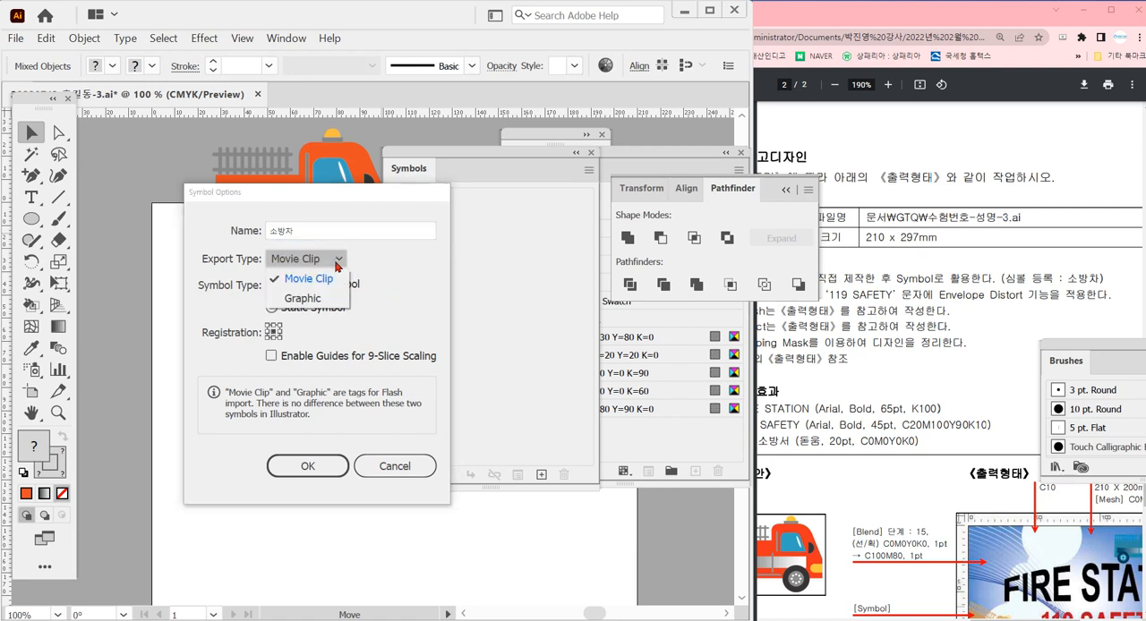
click(322, 299)
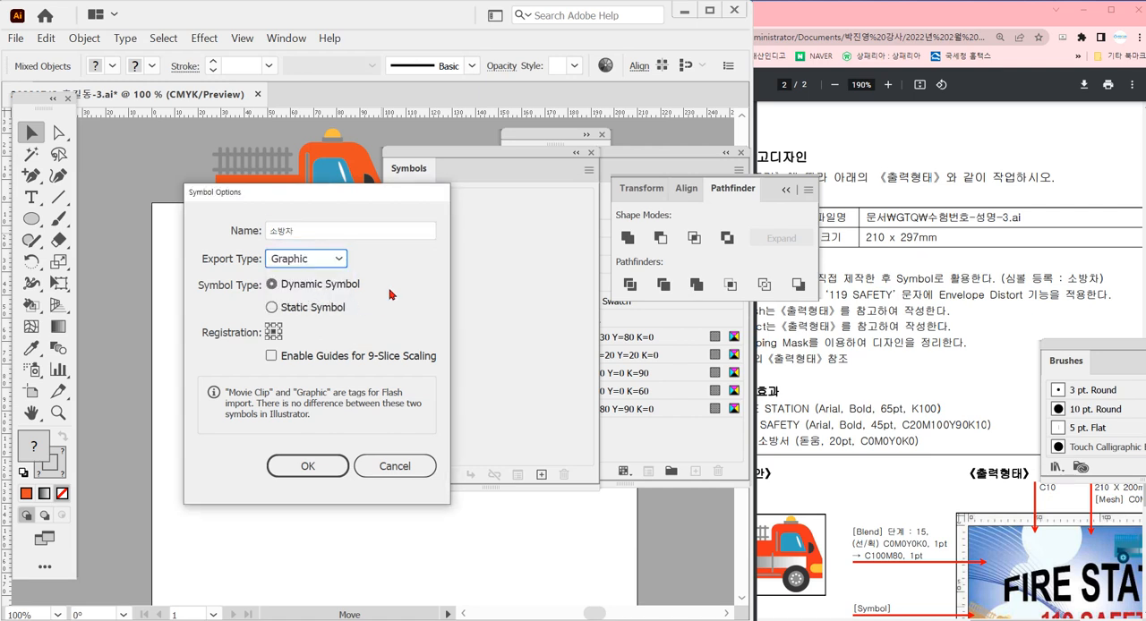
click(338, 259)
click(338, 260)
click(339, 260)
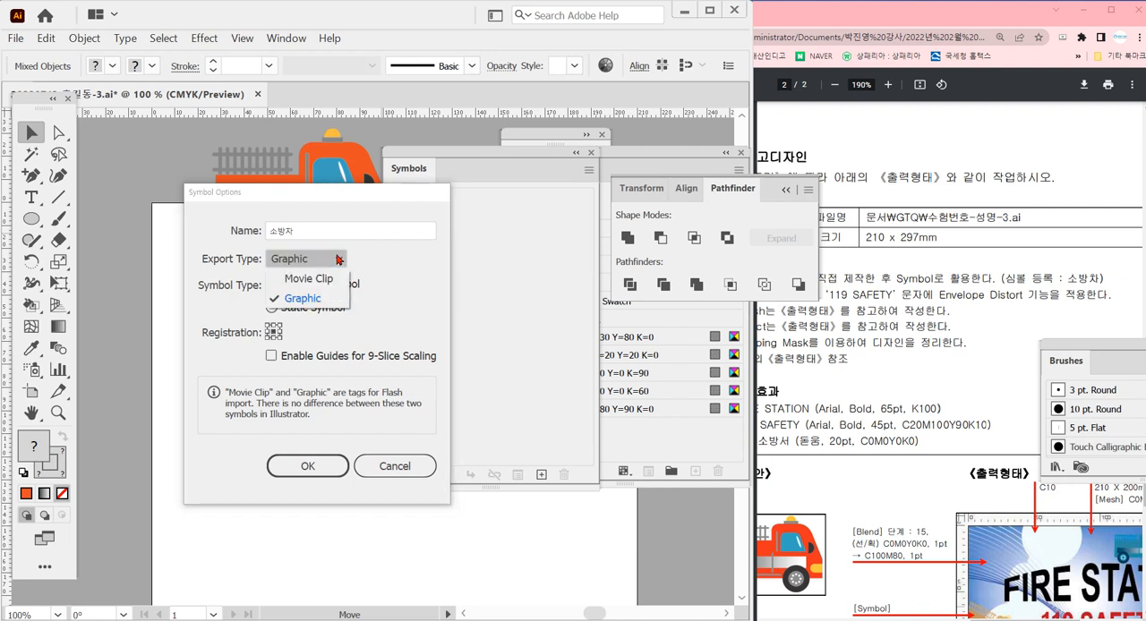
click(322, 300)
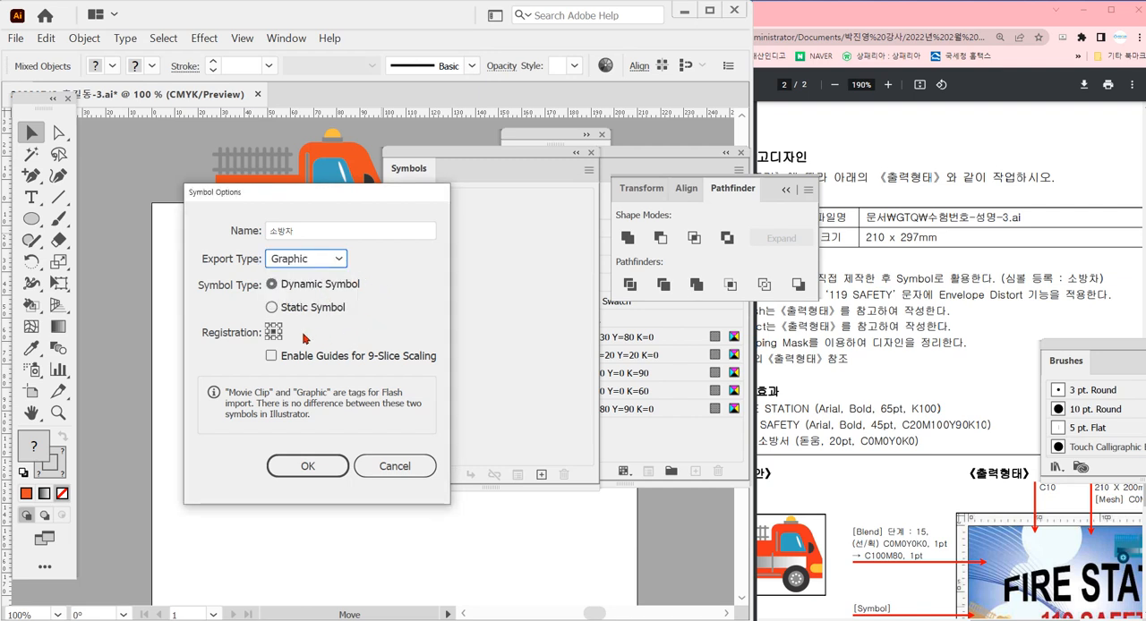
click(272, 308)
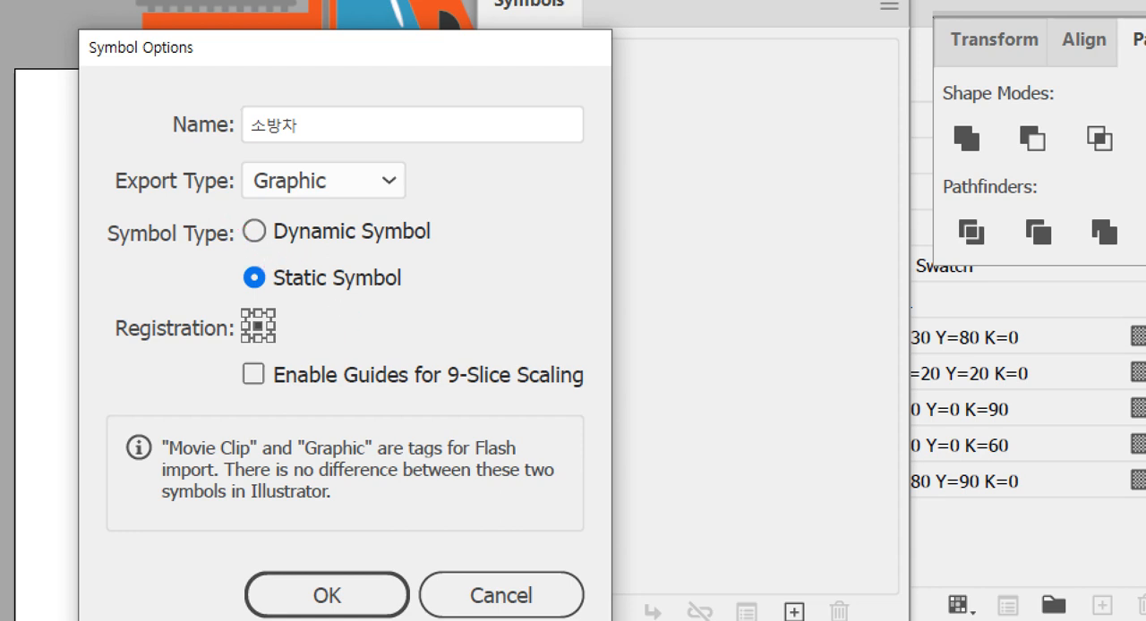
drag(231, 211, 471, 244)
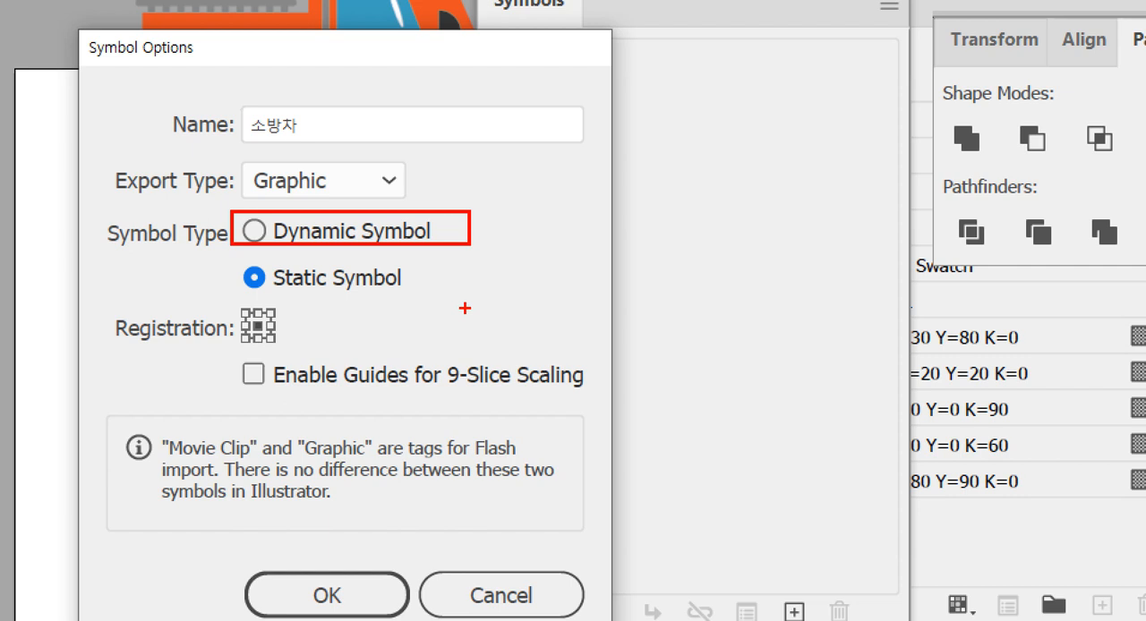
drag(242, 299, 427, 298)
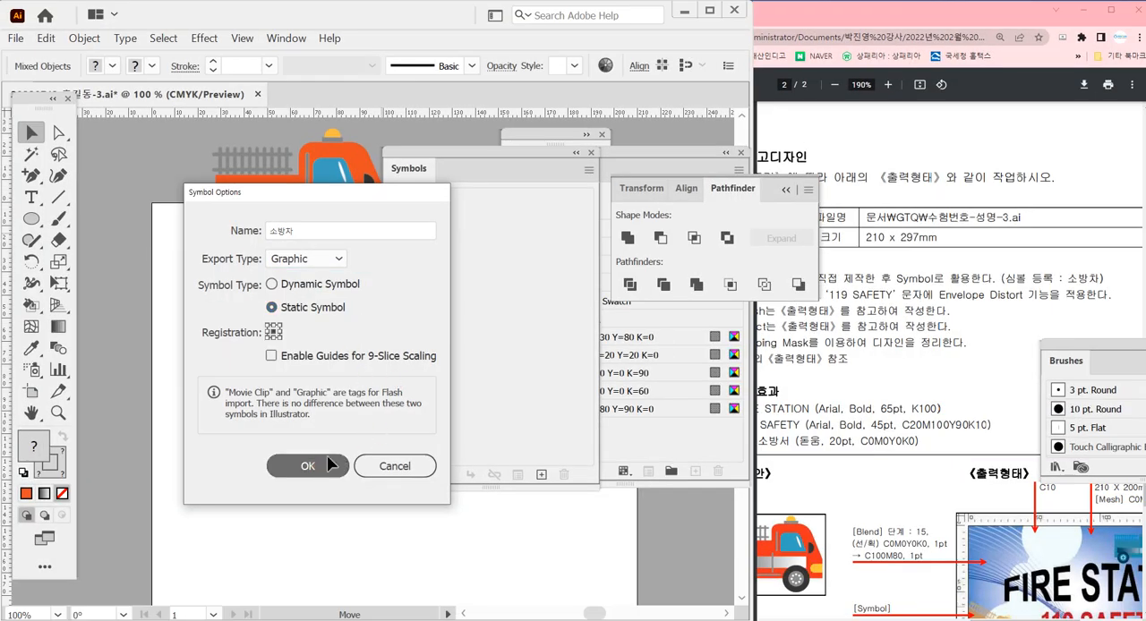
click(330, 463)
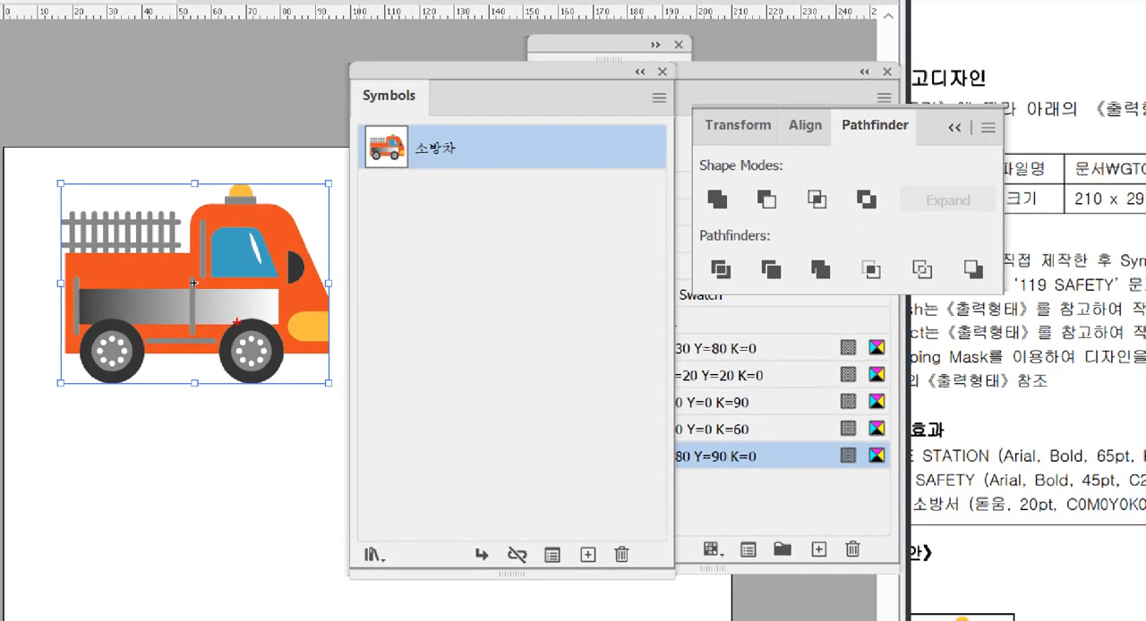
mouse_move(210, 302)
mouse_down()
mouse_move(173, 268)
mouse_move(220, 267)
mouse_move(226, 293)
mouse_up()
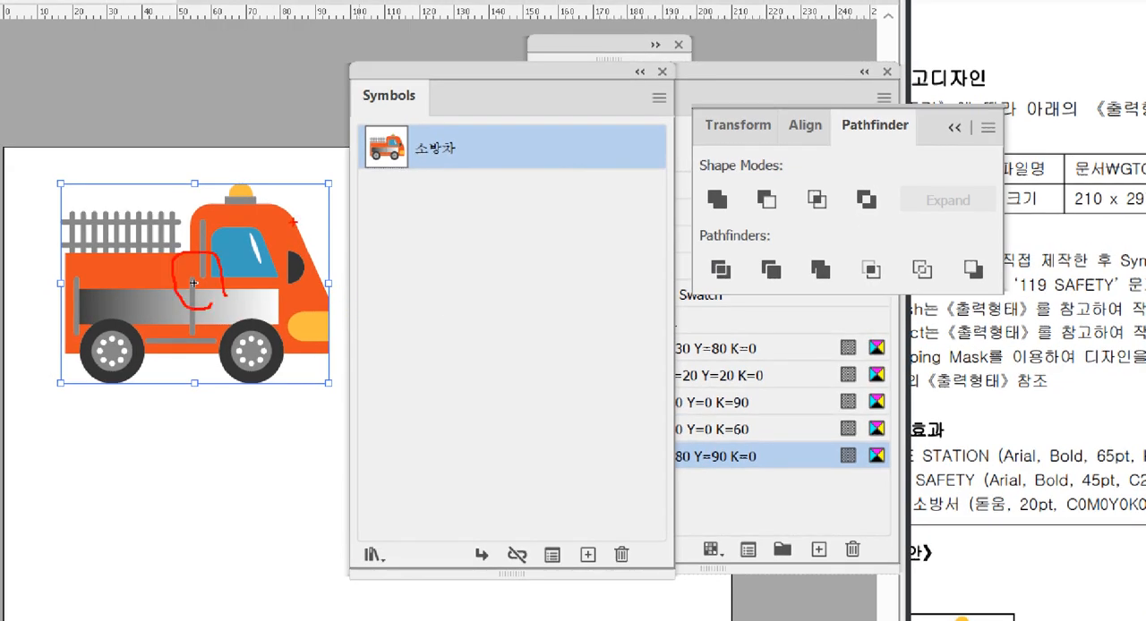
drag(274, 186, 256, 233)
key(Escape)
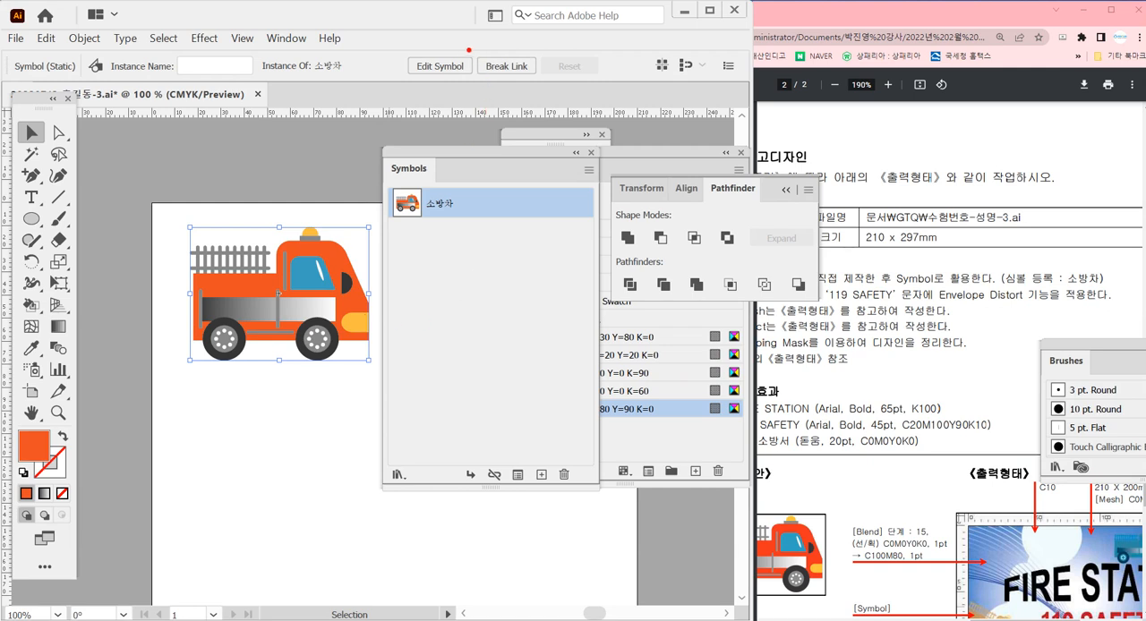
drag(462, 43, 550, 91)
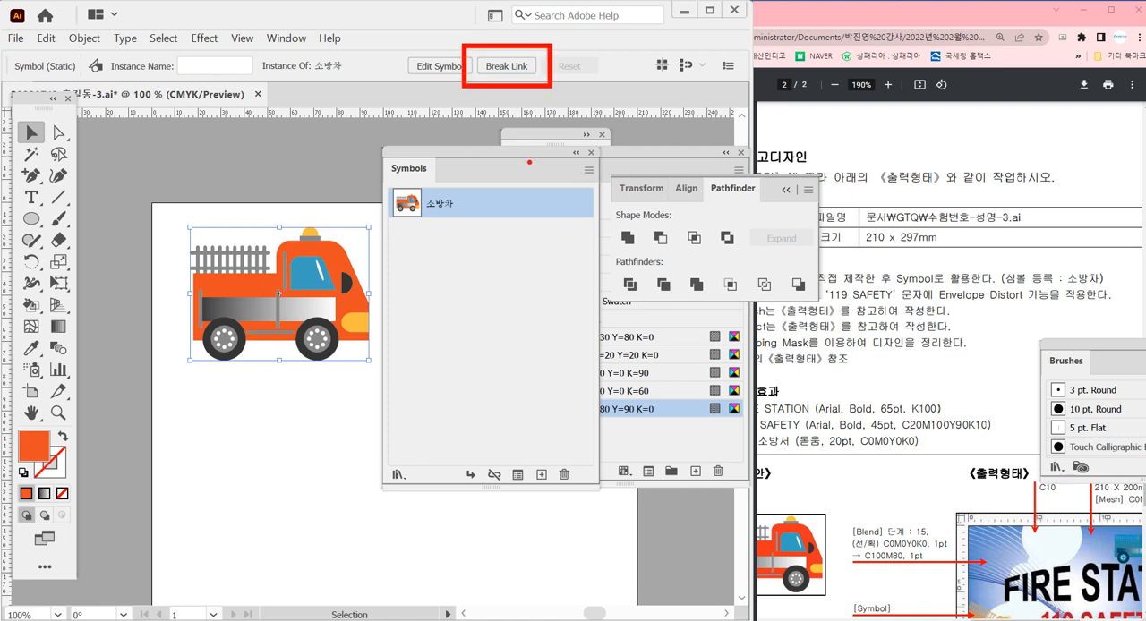
mouse_move(467, 89)
mouse_down()
mouse_move(362, 192)
mouse_move(310, 275)
mouse_up()
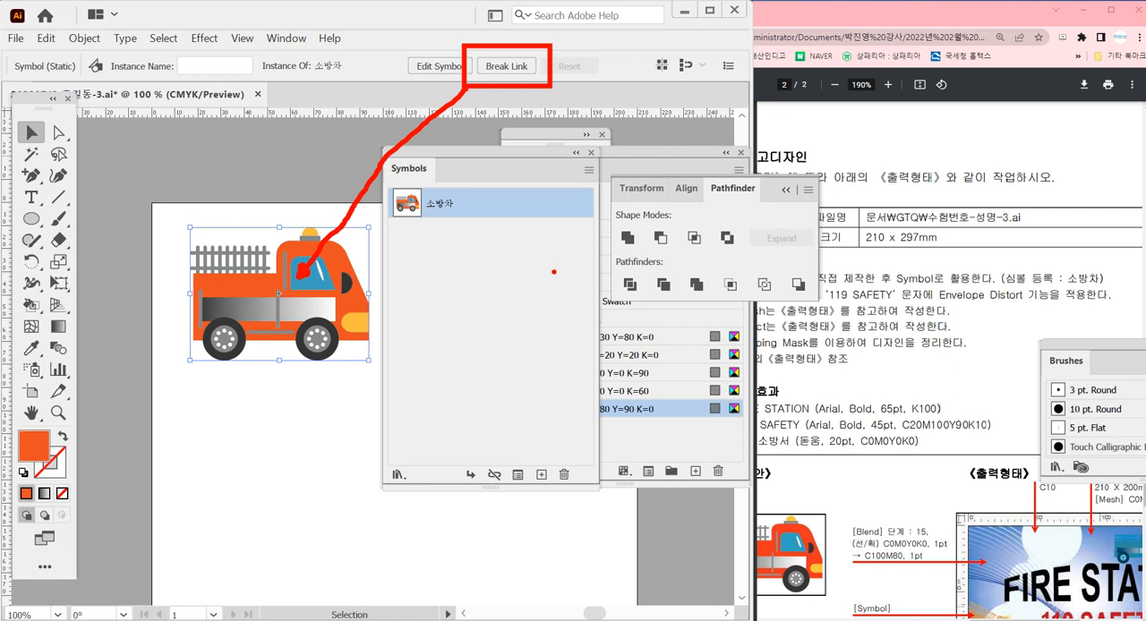
key(Escape)
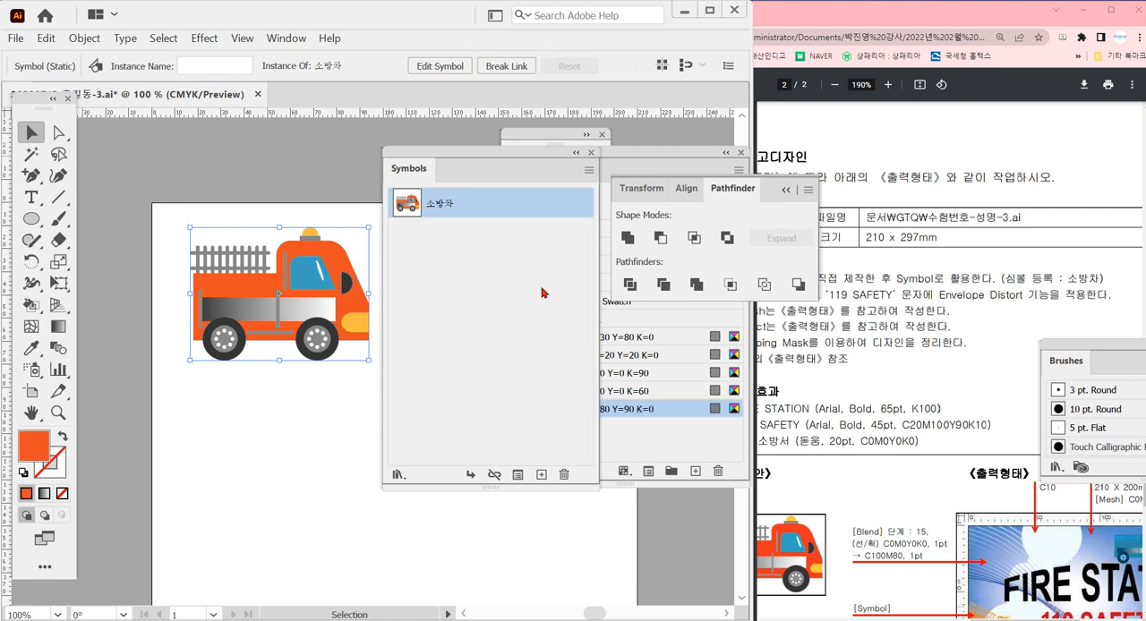